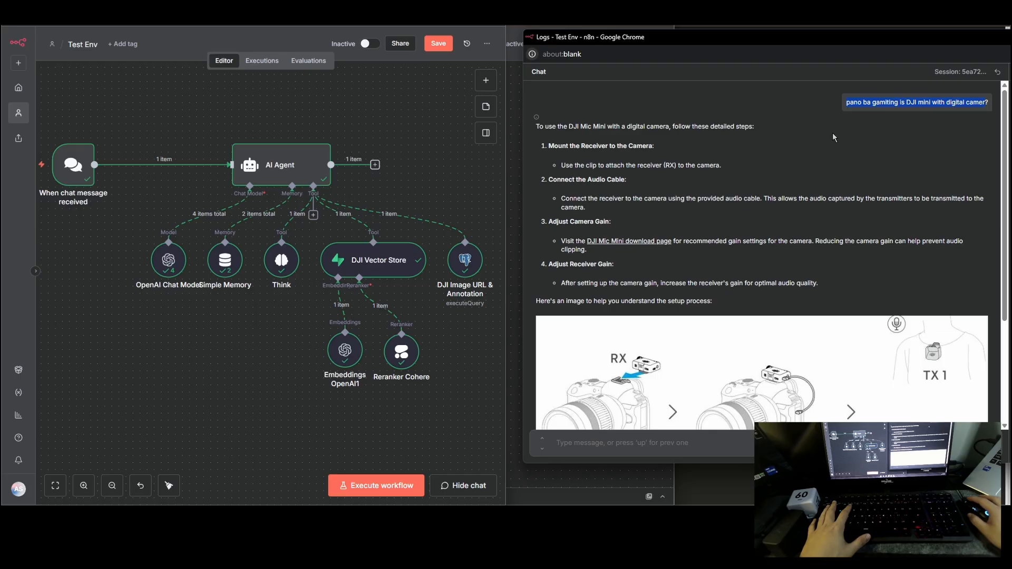
- Ask the chatbot 'How would I know that my charging case is already full charge?' and read its LED answer
left_click_drag(544, 148, 725, 181)
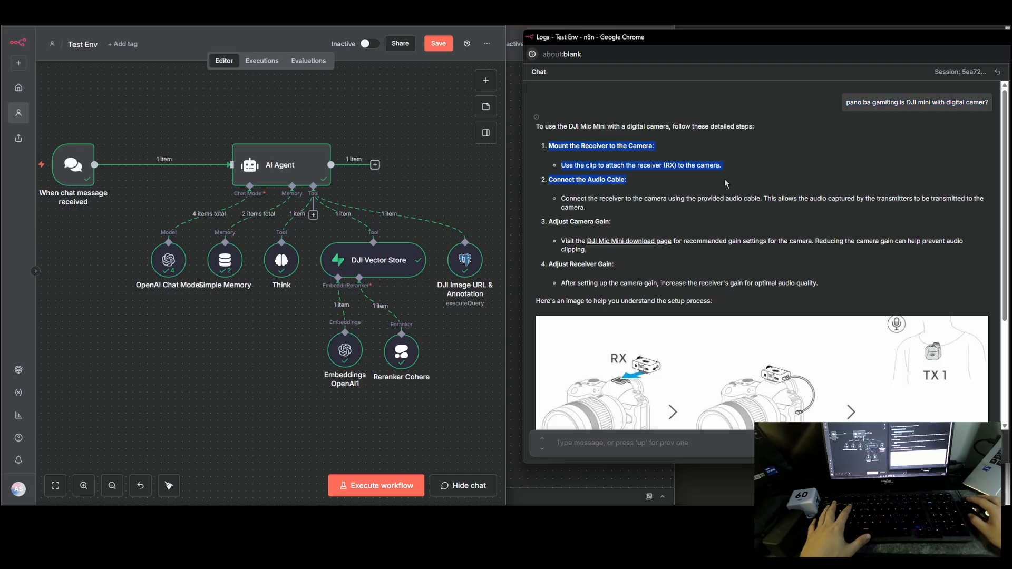
scroll(670, 245, "down", 3)
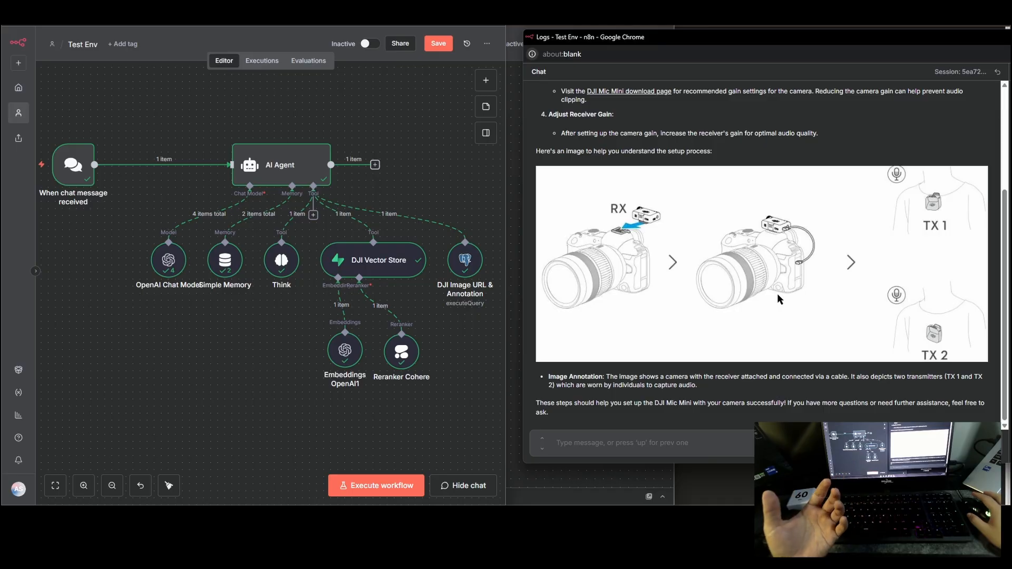
left_click(715, 443)
type("How woul")
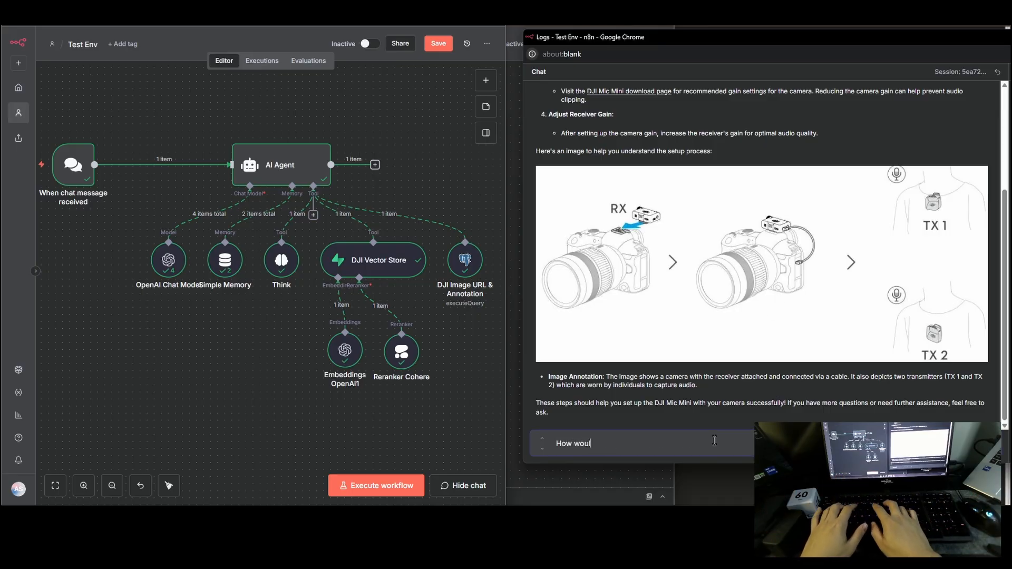
type("d I know t")
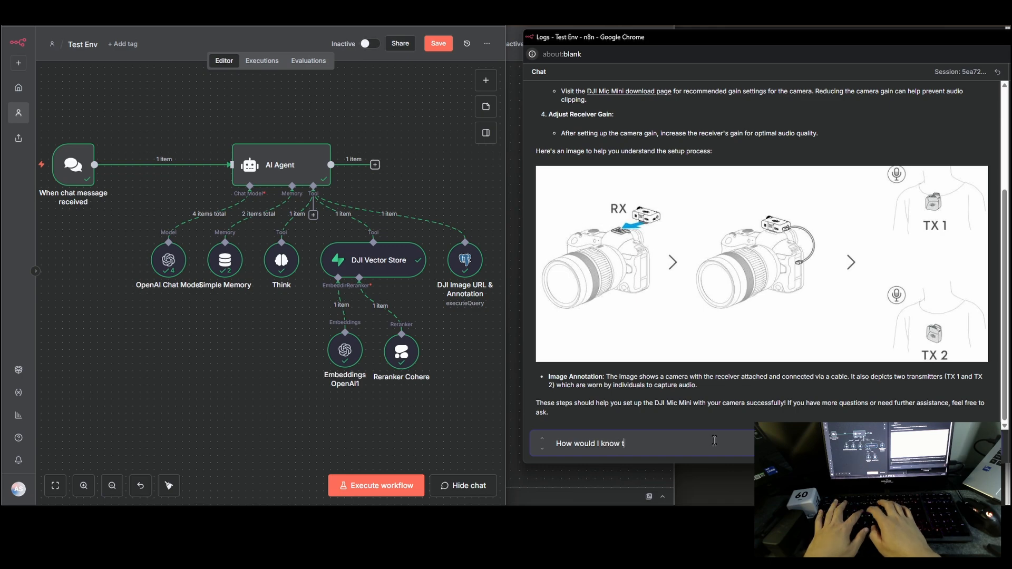
type("hat my charging case is alrea")
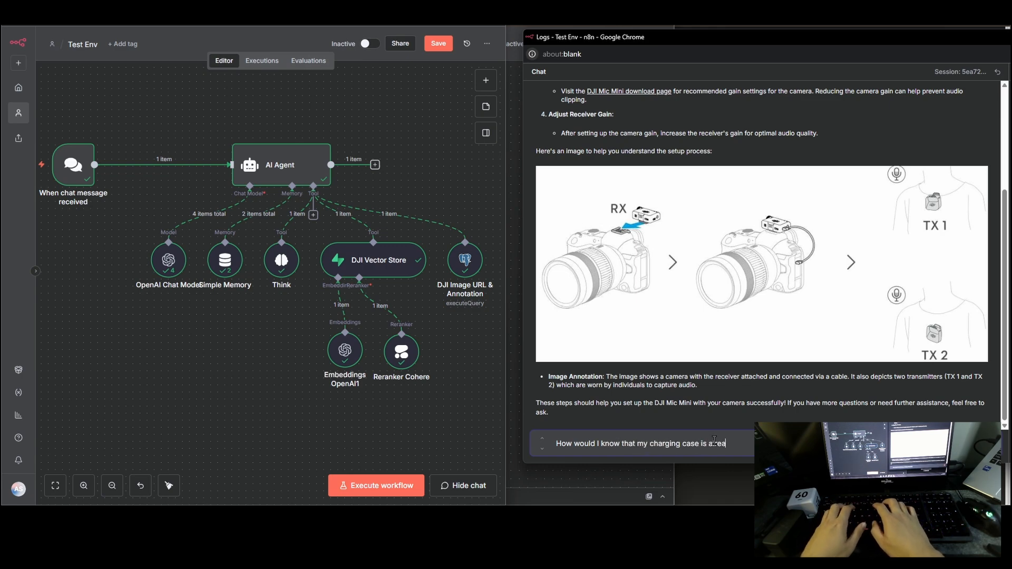
type("dy full charge?")
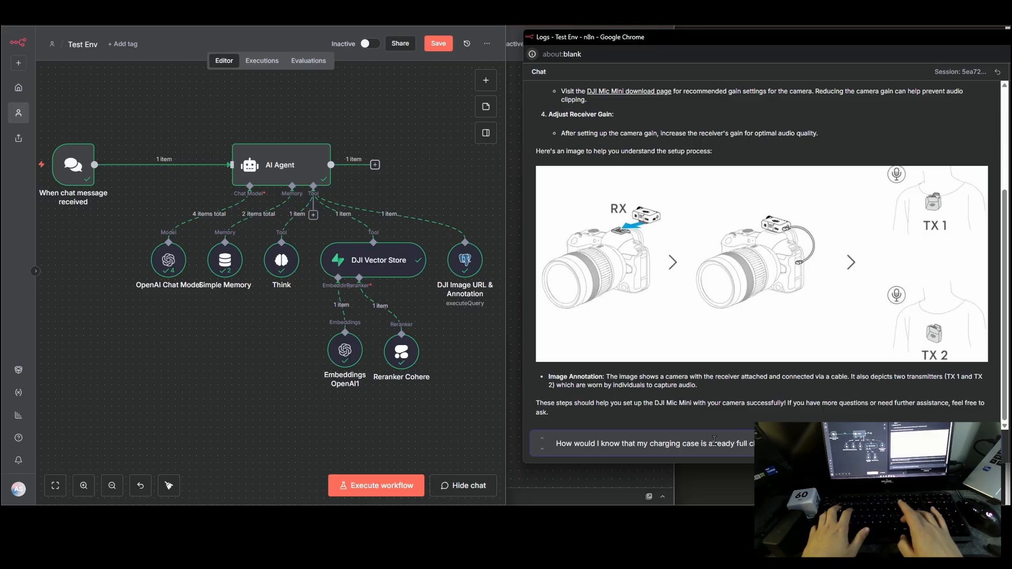
key("Return")
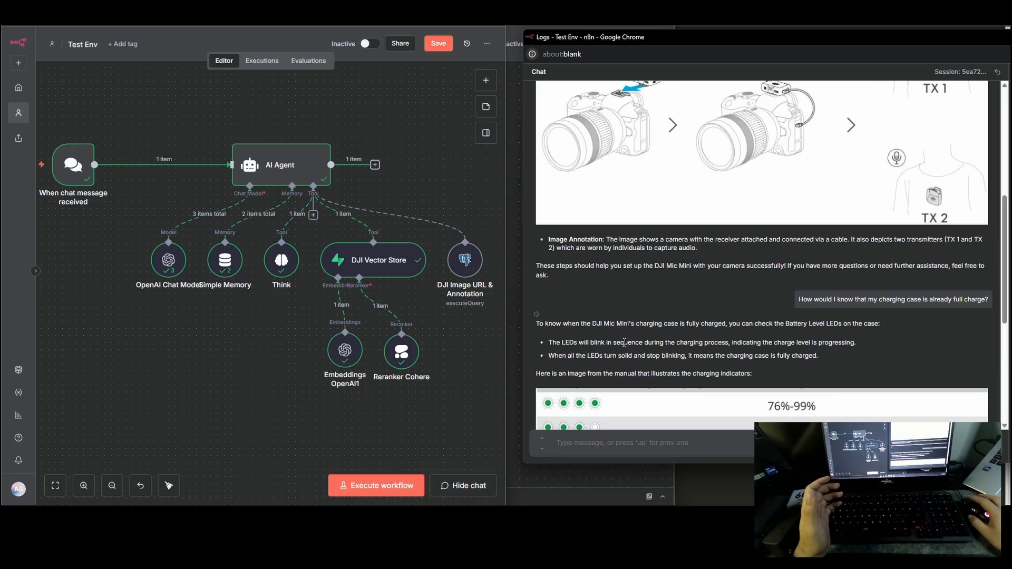
scroll(742, 270, "down", 2)
scroll(694, 234, "down", 2)
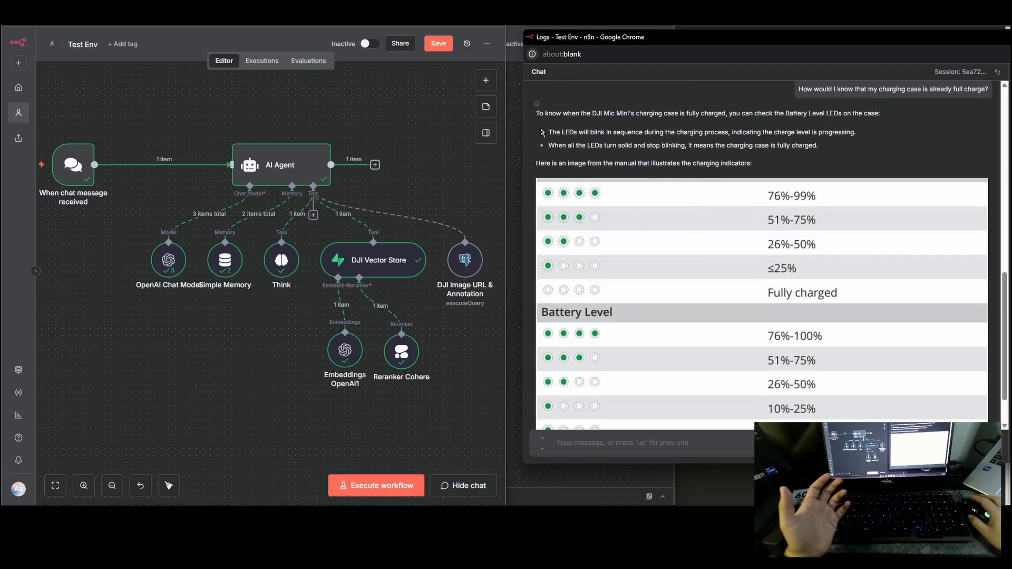
scroll(754, 157, "down", 1)
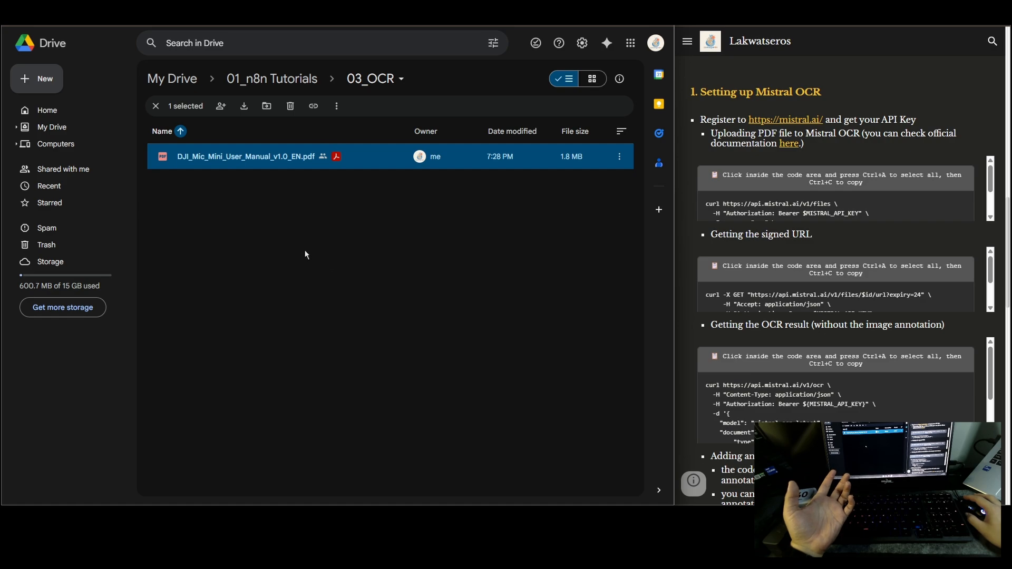
- Preview DJI_Mic_Mini_User_Manual_v1.0_EN.pdf at its page-5 System Status LED table, then open the Mistral website
double_click(245, 159)
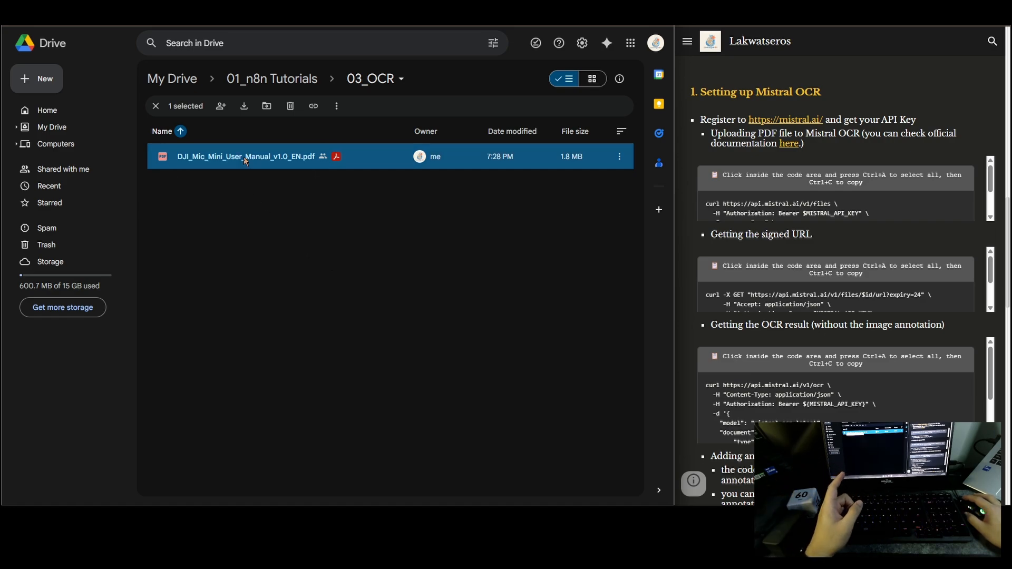
scroll(356, 216, "down", 15)
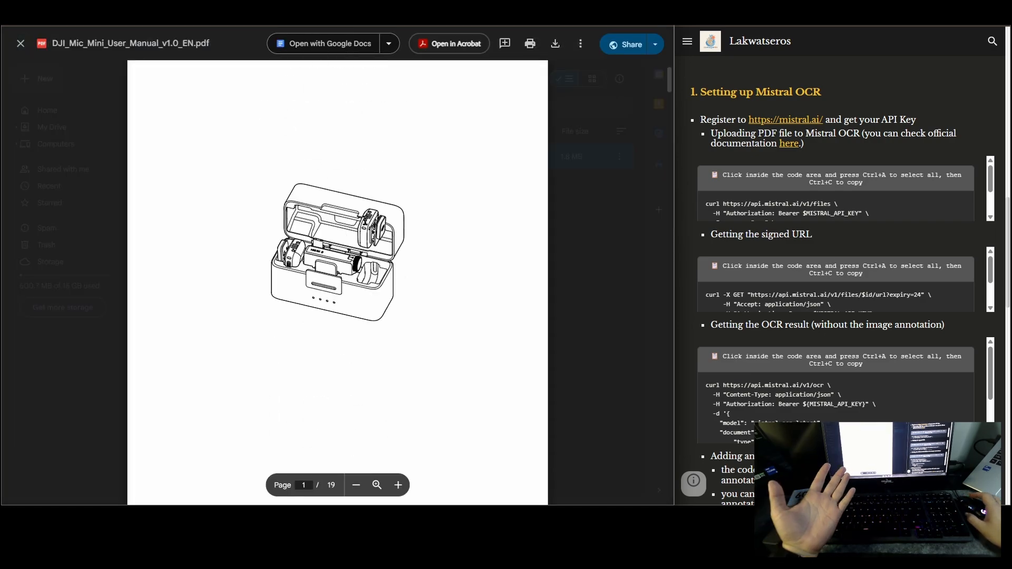
scroll(363, 226, "down", 20)
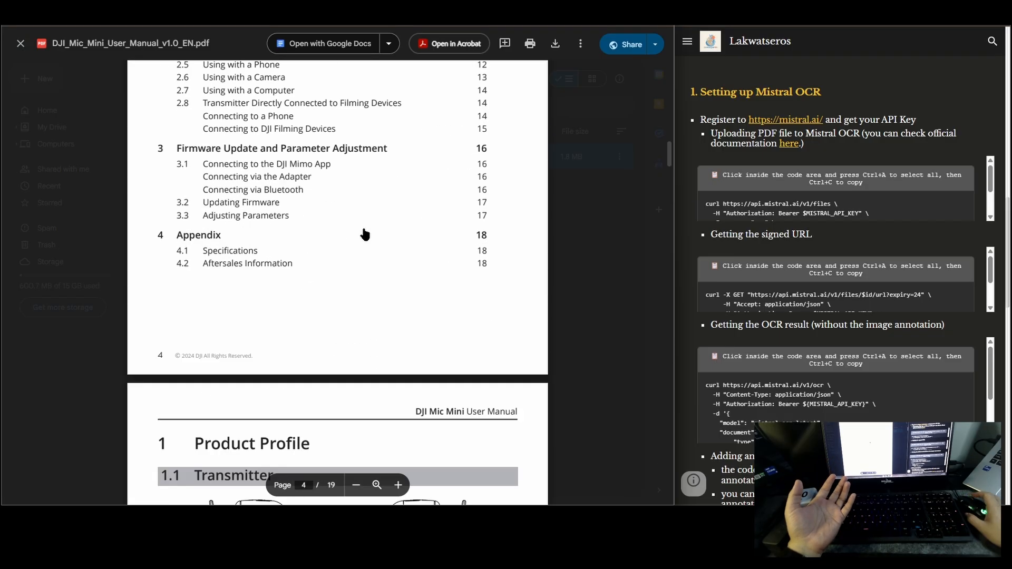
scroll(363, 228, "up", 6)
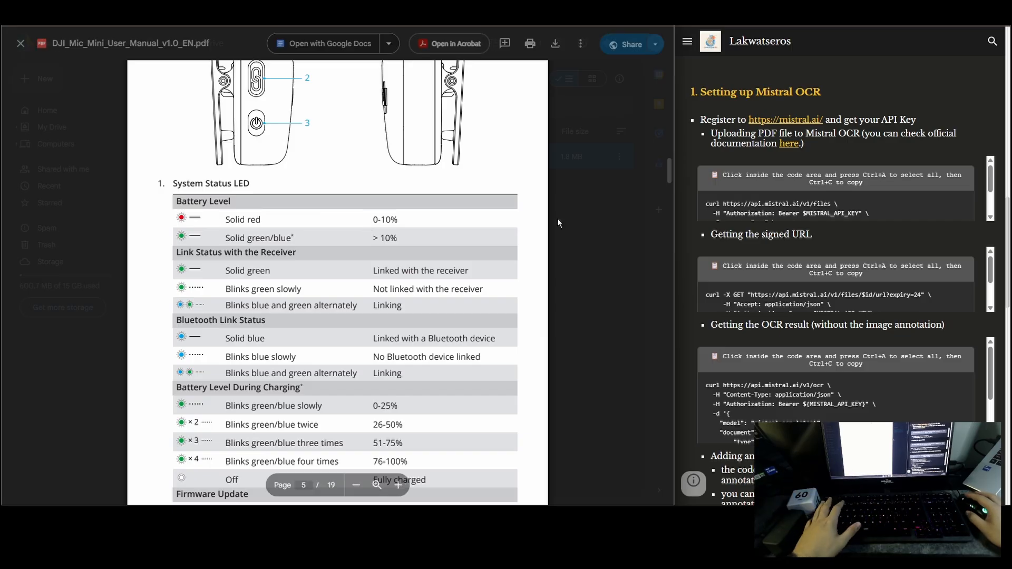
left_click(778, 124)
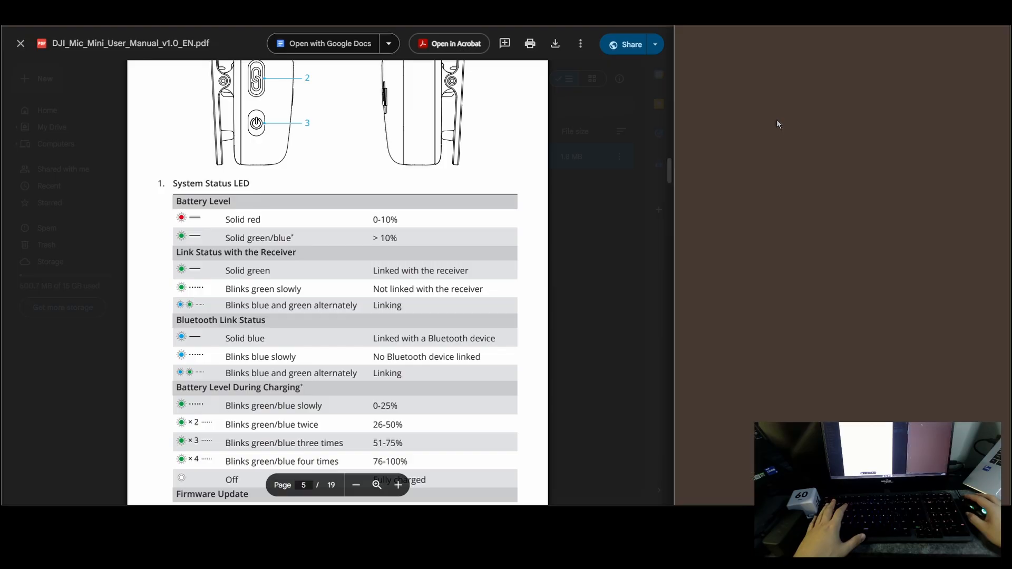
- Snap the Mistral window left and sign in to the Mistral API console with a Google account
key("super+Left")
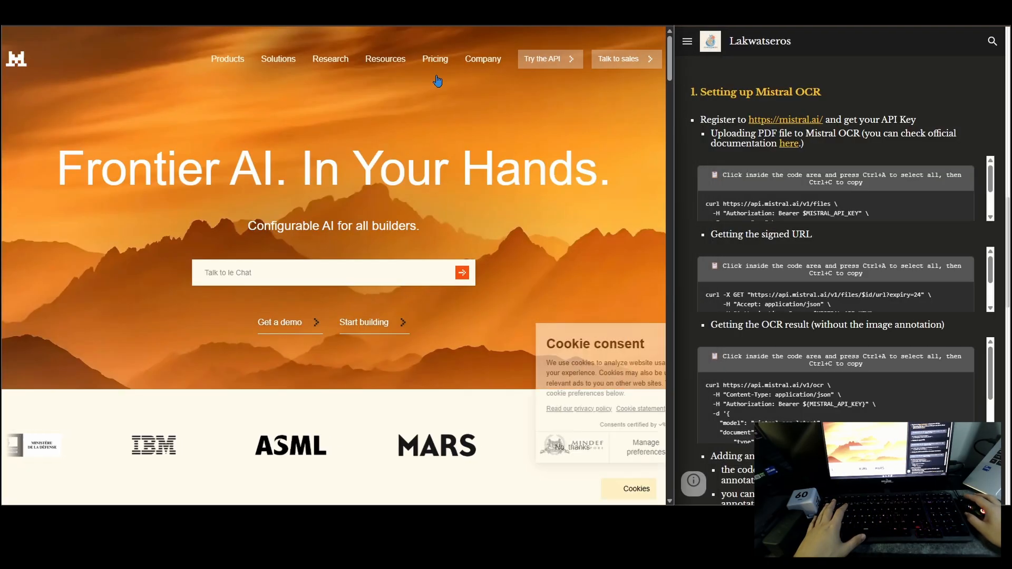
left_click(542, 68)
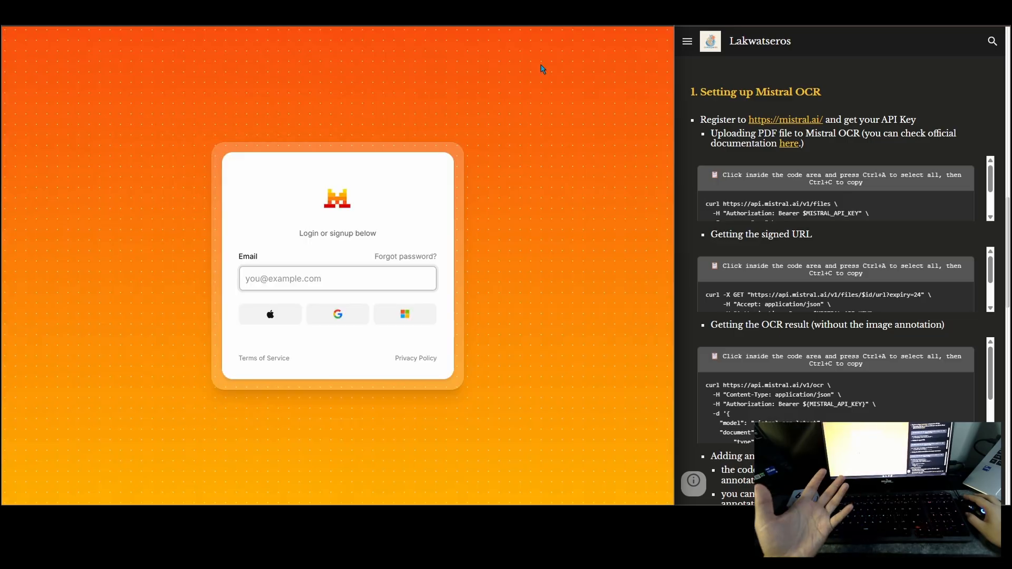
left_click(338, 318)
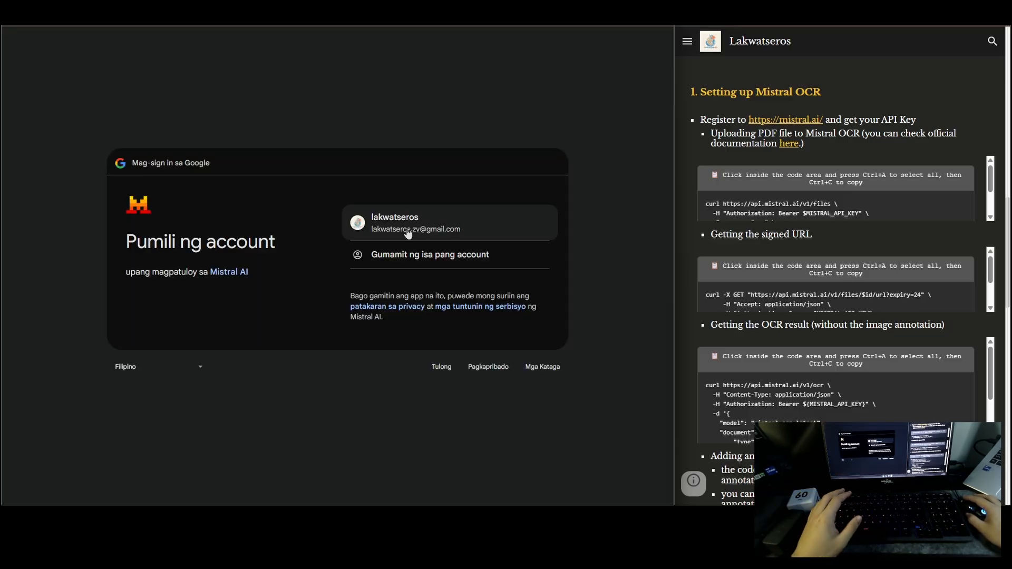
left_click(407, 228)
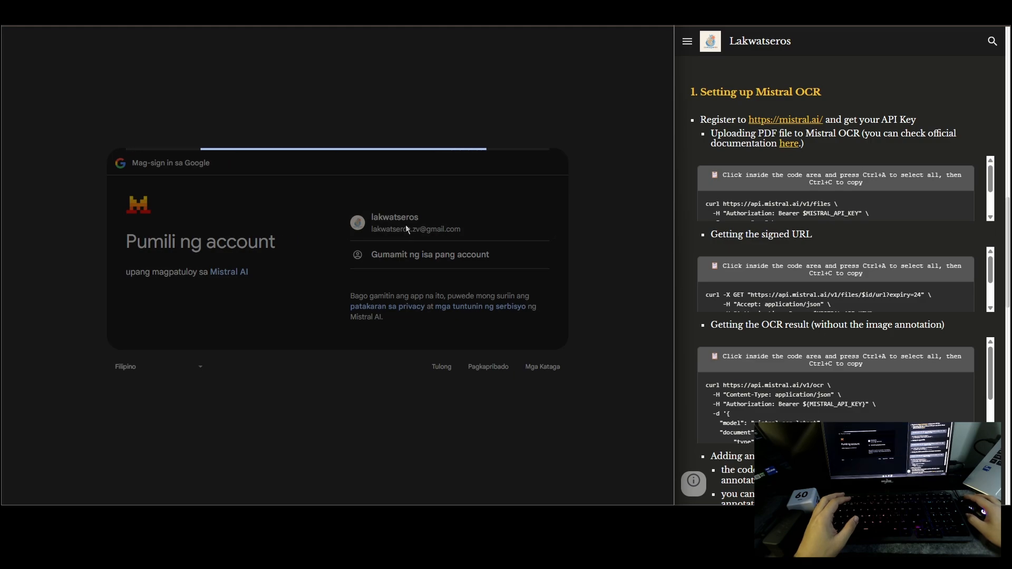
left_click(492, 370)
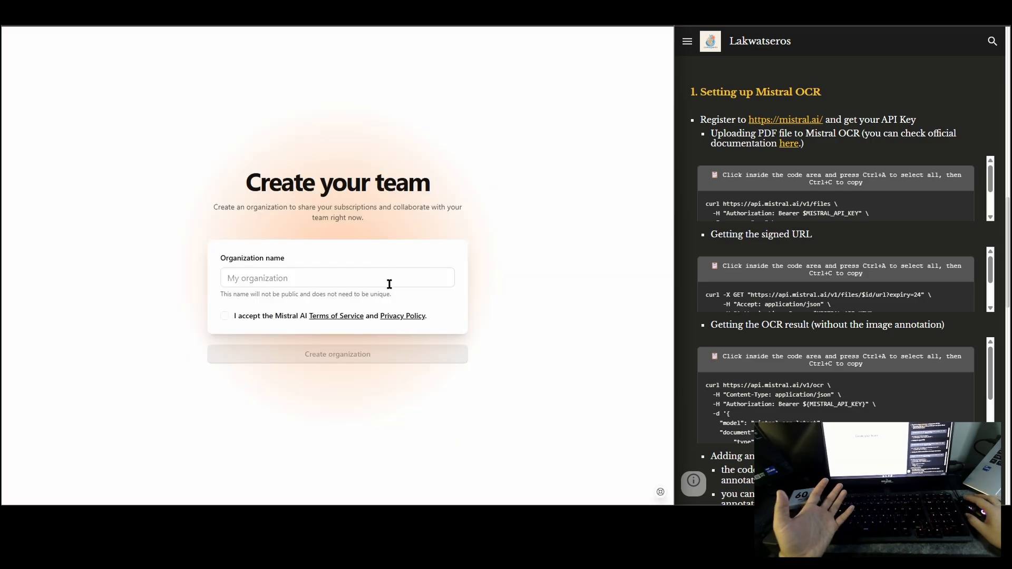
- Create the organization 'Lakwaterseros' after accepting the Mistral AI terms of service
left_click(271, 282)
type("L")
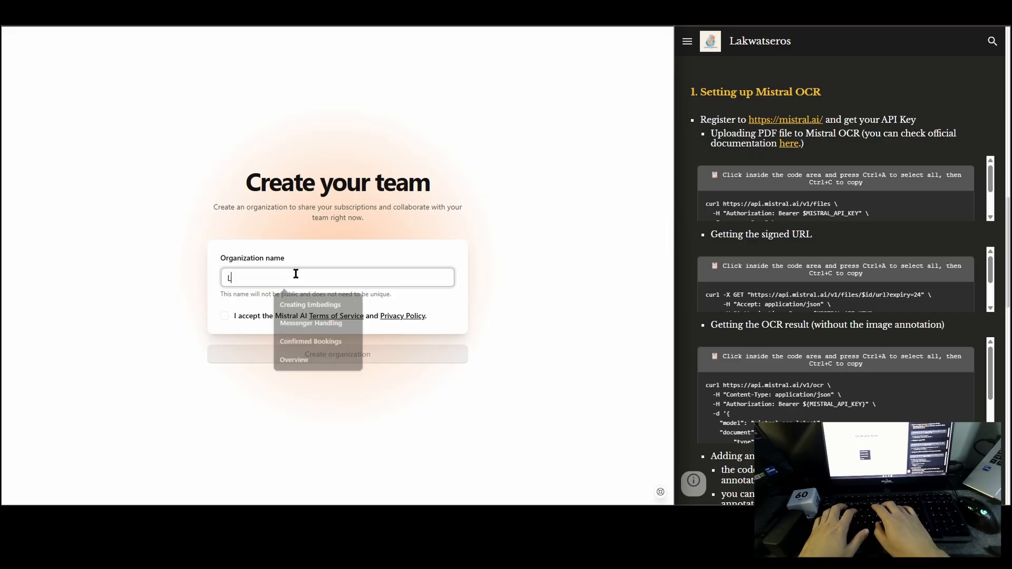
type("akwaterseros")
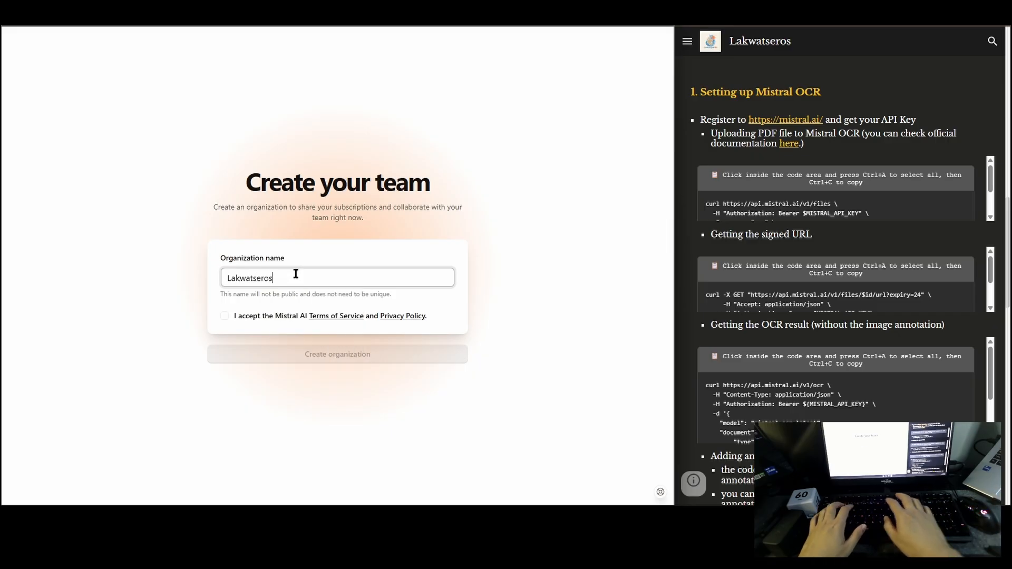
left_click(226, 317)
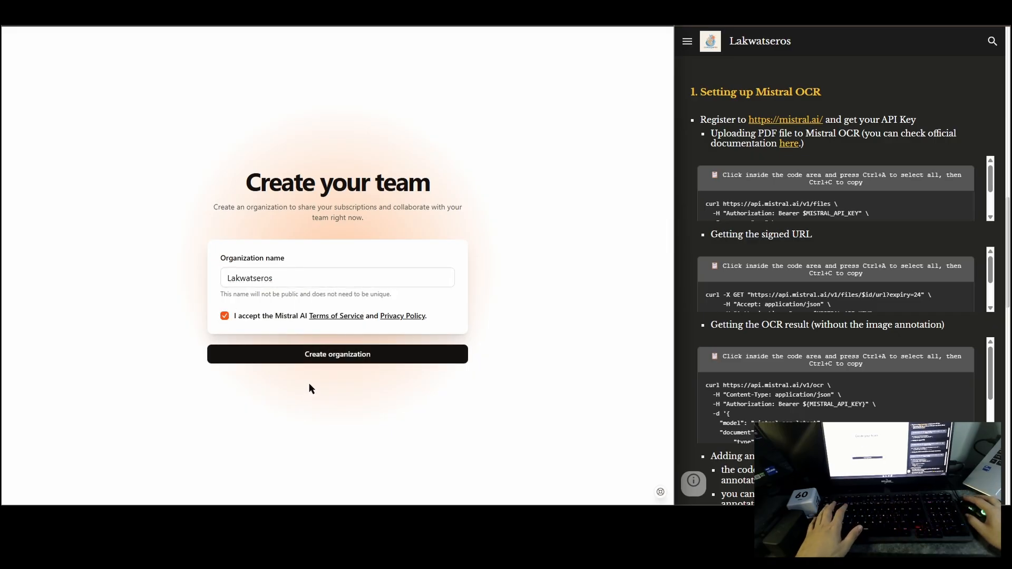
left_click(335, 354)
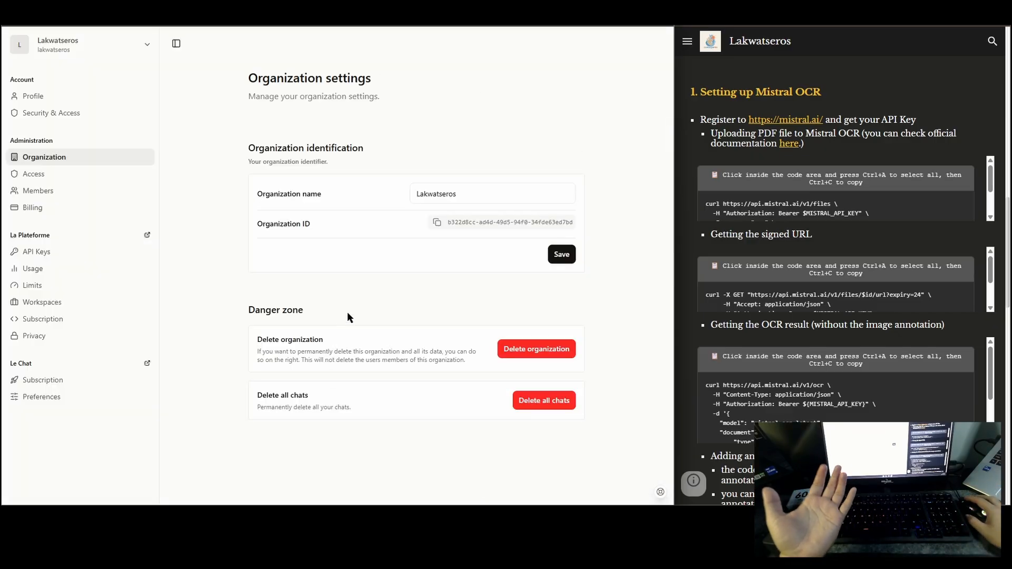
- Subscribe to the free Experiment plan, confirm the SMS verification code, and enter La Plateforme
left_click(46, 253)
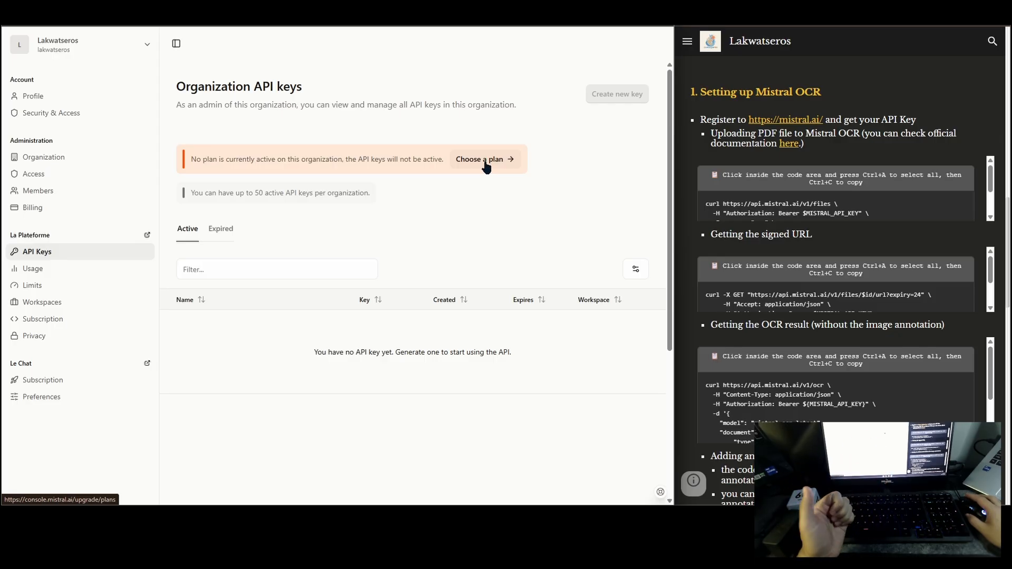
left_click(485, 161)
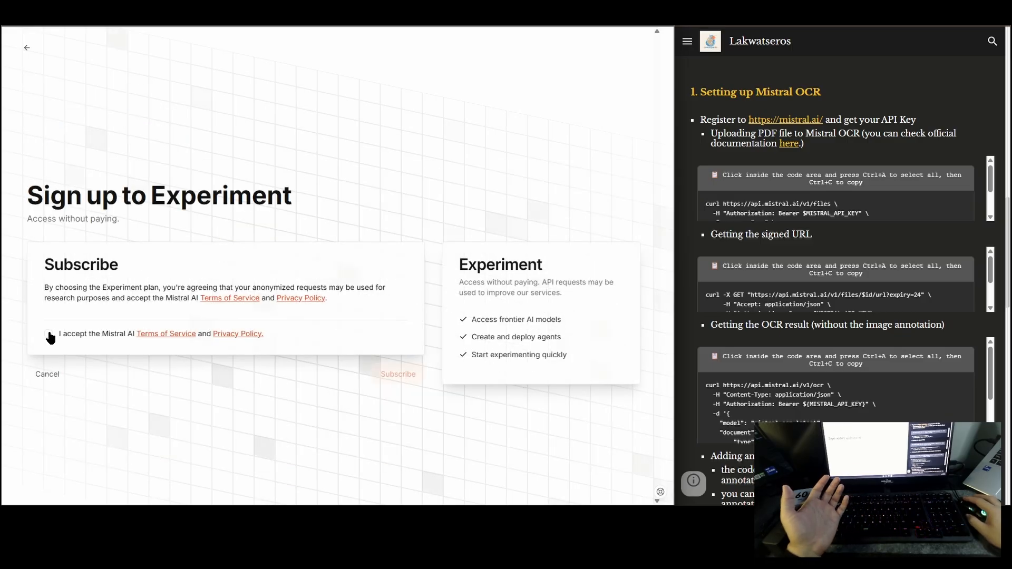
left_click(48, 333)
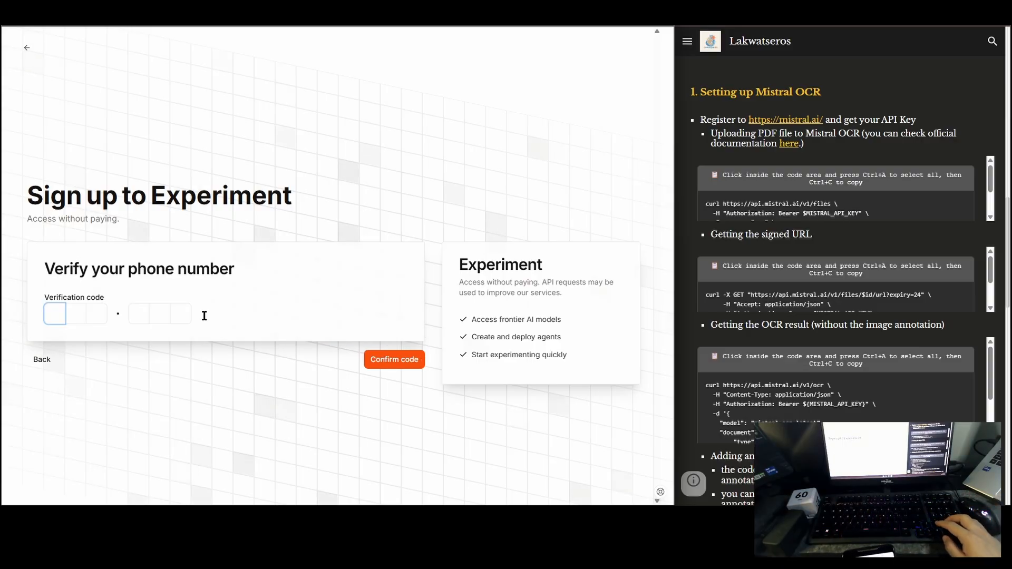
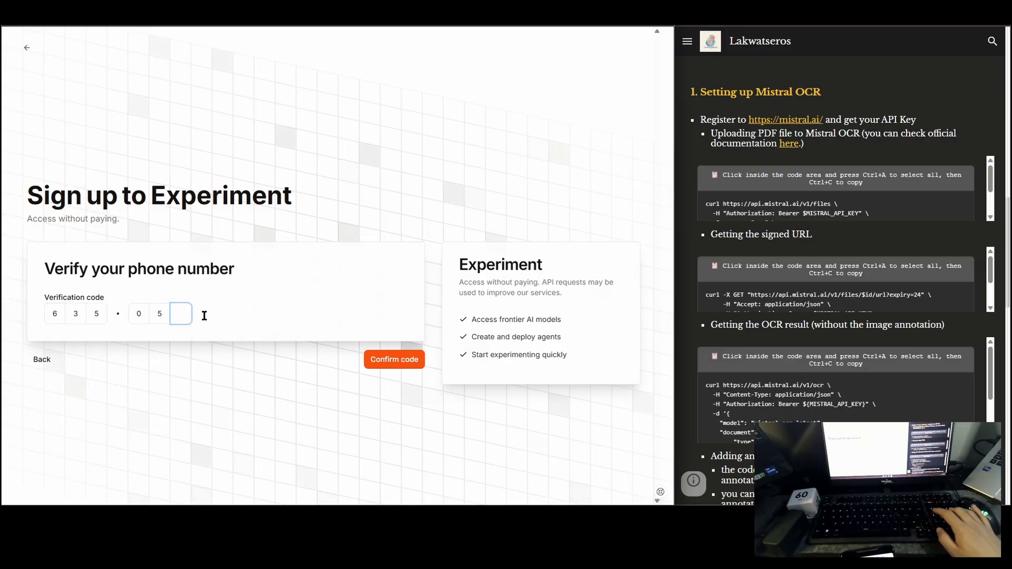
left_click(394, 361)
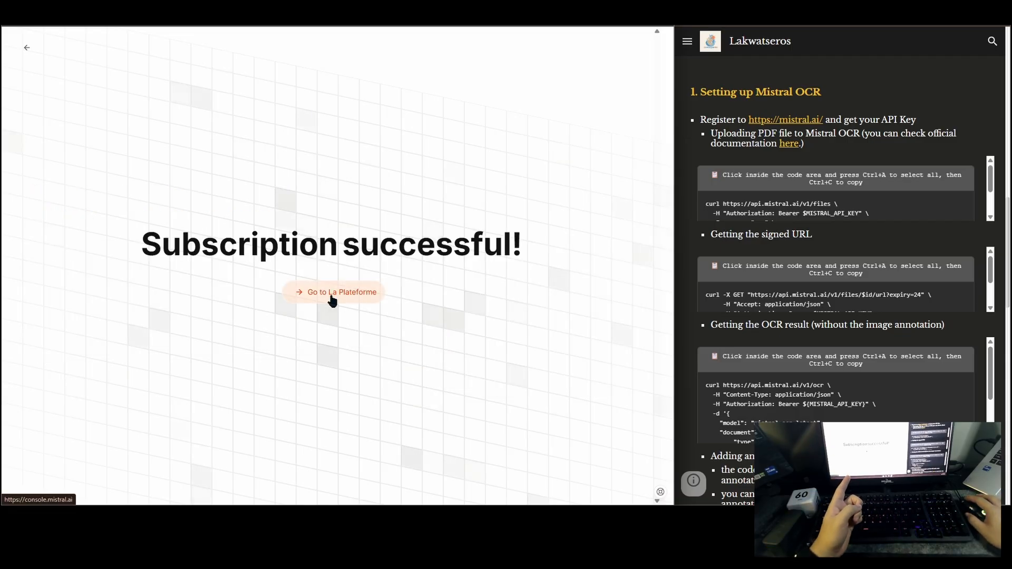
left_click(332, 299)
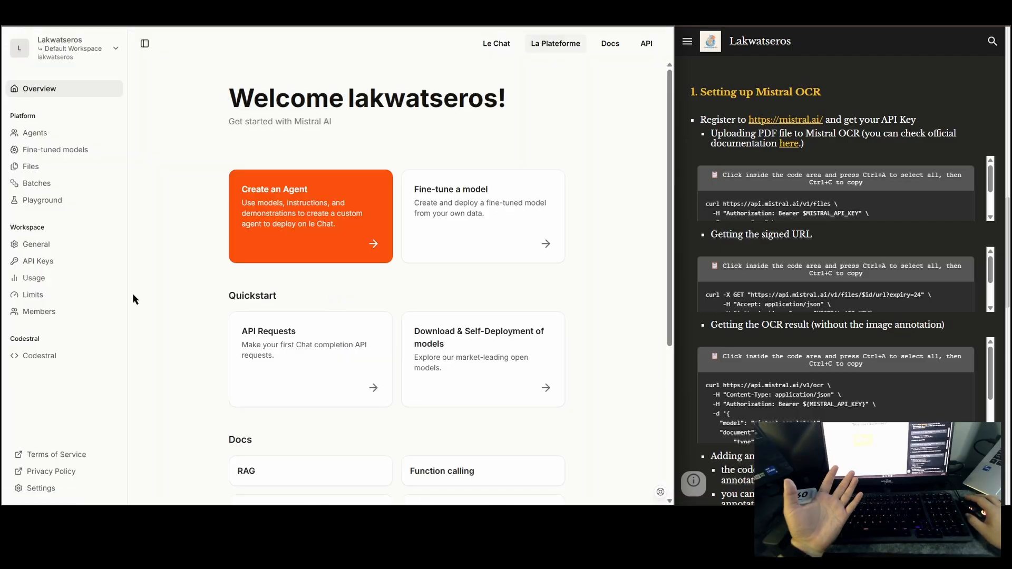
- Create a Mistral API key named 'n8n connection', copy it, and return to n8n
left_click(41, 262)
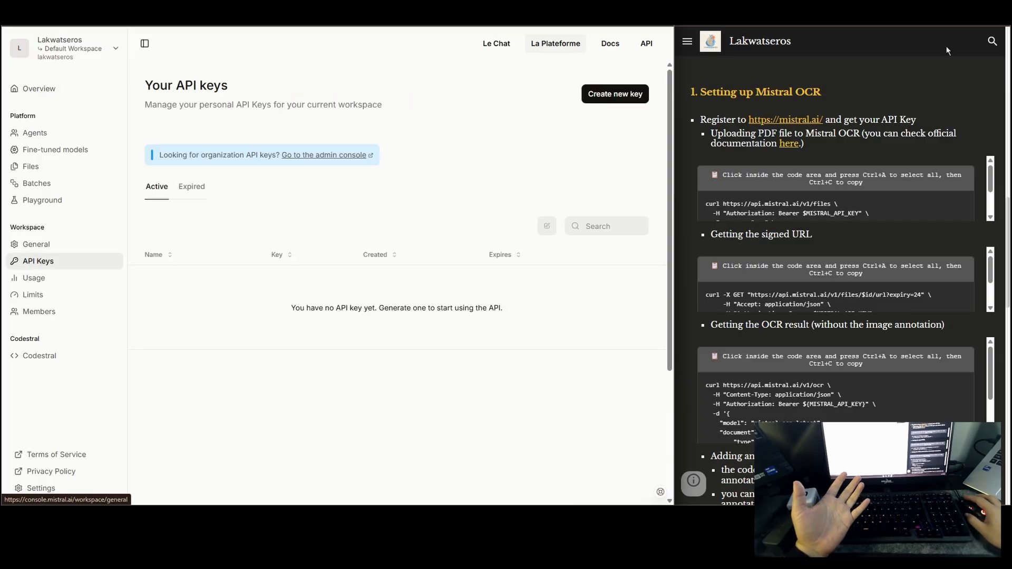
left_click(598, 96)
left_click(284, 245)
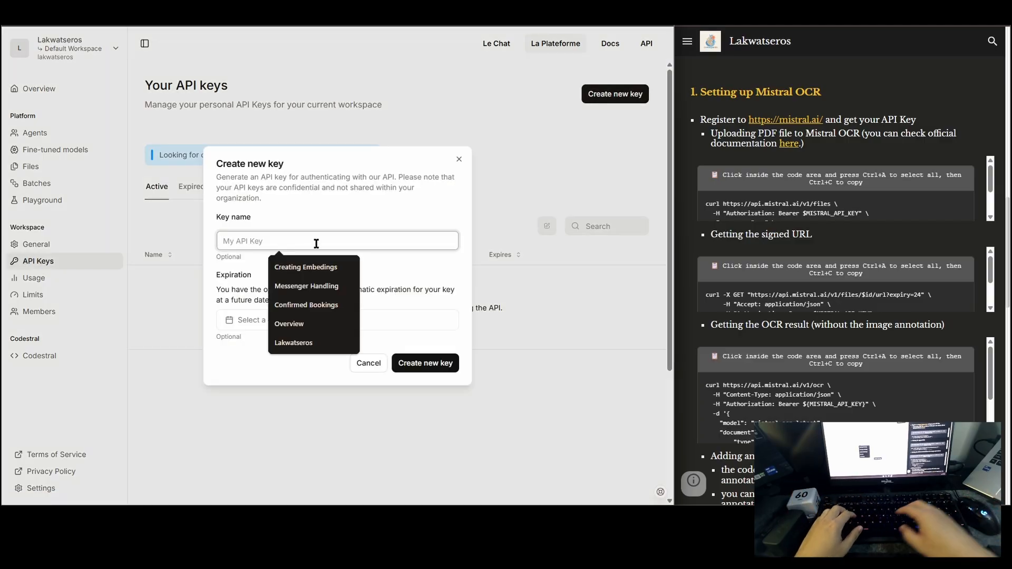
type("n8n connection")
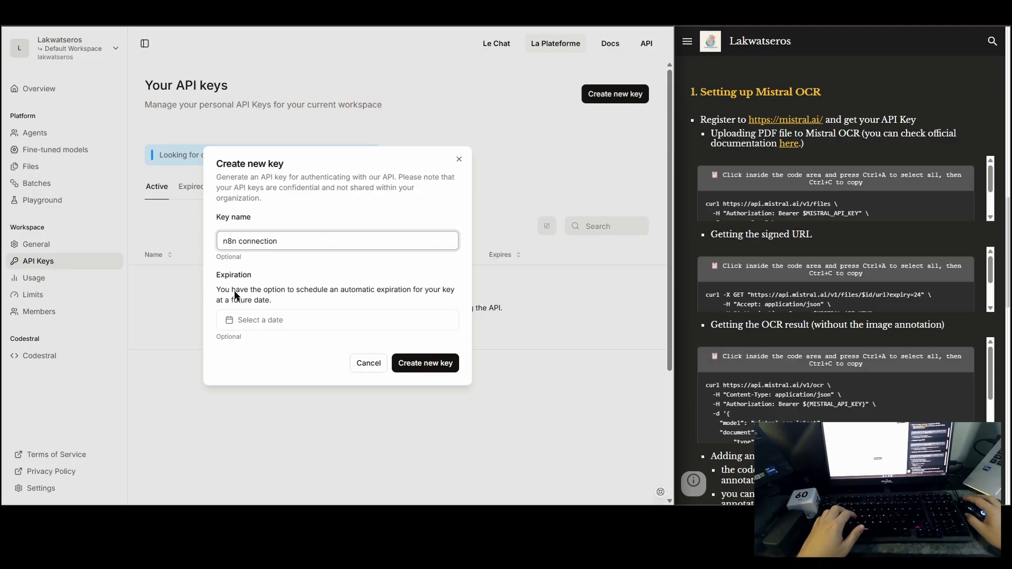
left_click(425, 368)
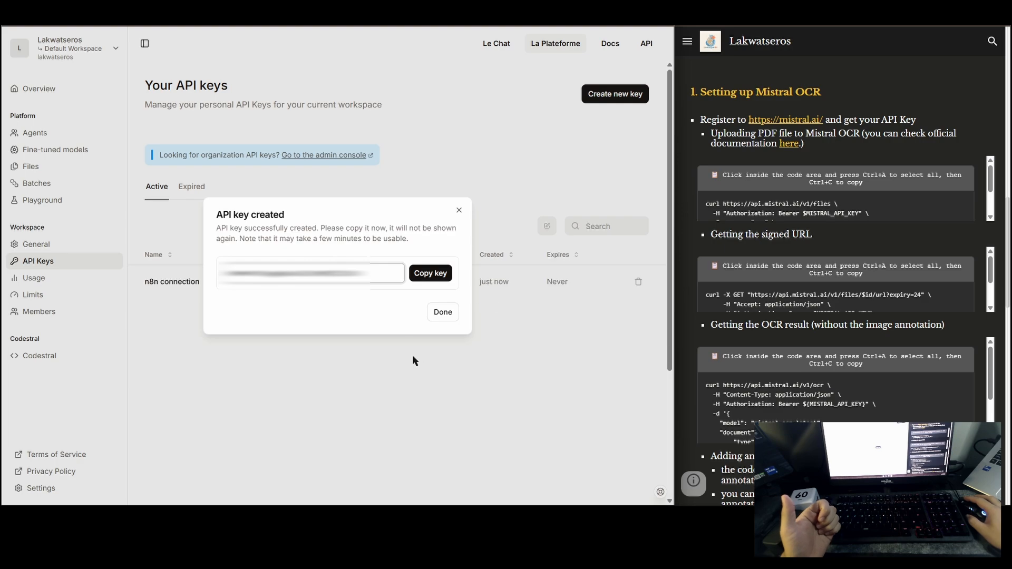
left_click(428, 275)
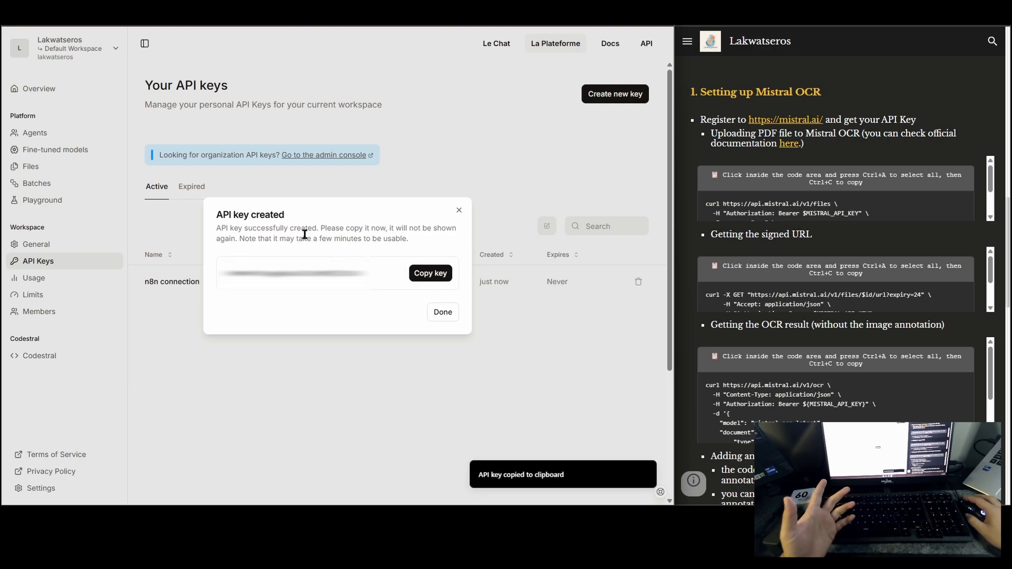
left_click_drag(389, 227, 454, 238)
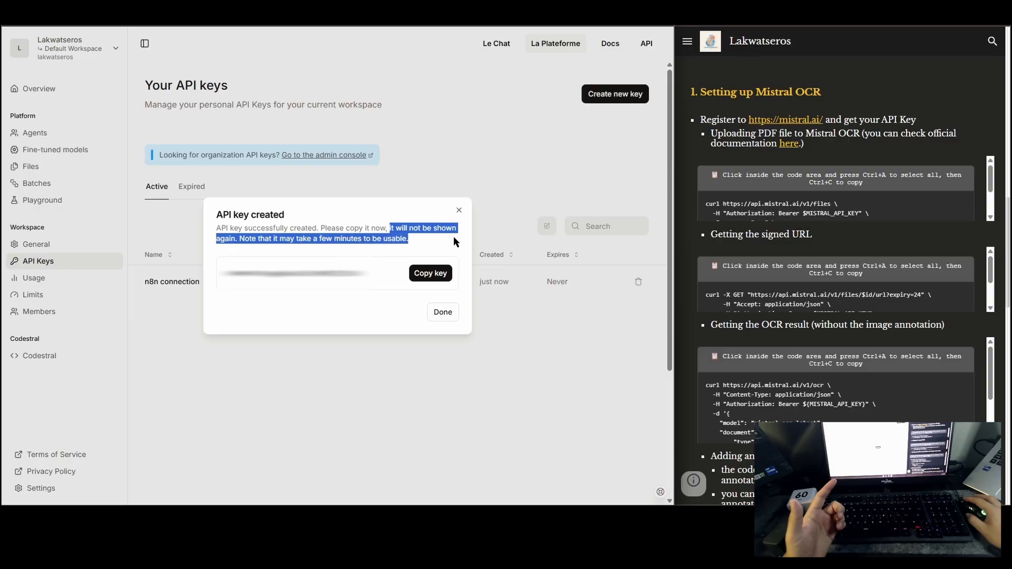
left_click(442, 310)
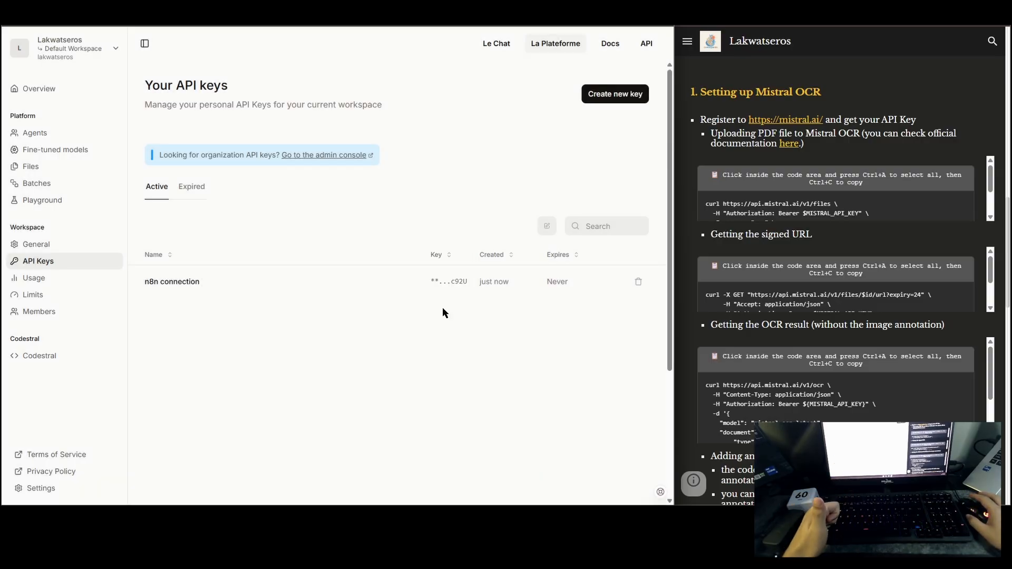
key("ctrl+Tab")
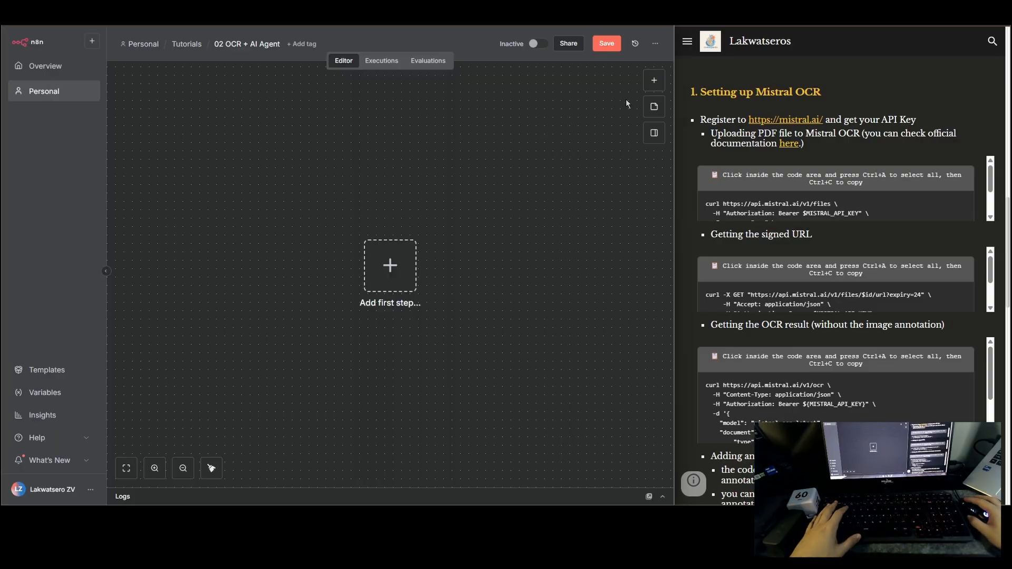
- Add a manual trigger followed by a Google Drive Download file node for DJI_Mic_Mini_User_Manual_v1.0_EN.pdf
left_click(654, 81)
left_click(482, 160)
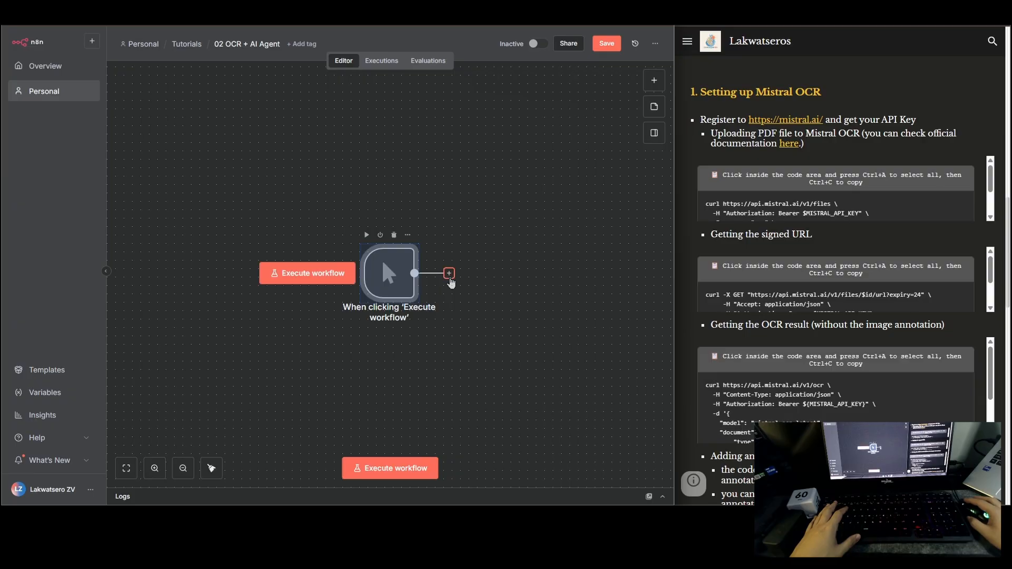
left_click(449, 274)
type("goog")
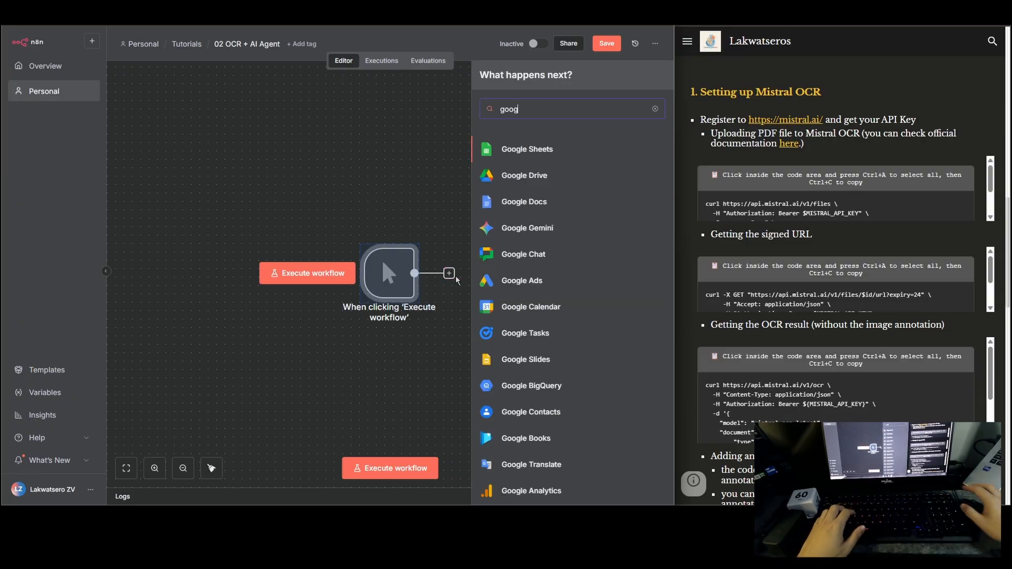
left_click(570, 177)
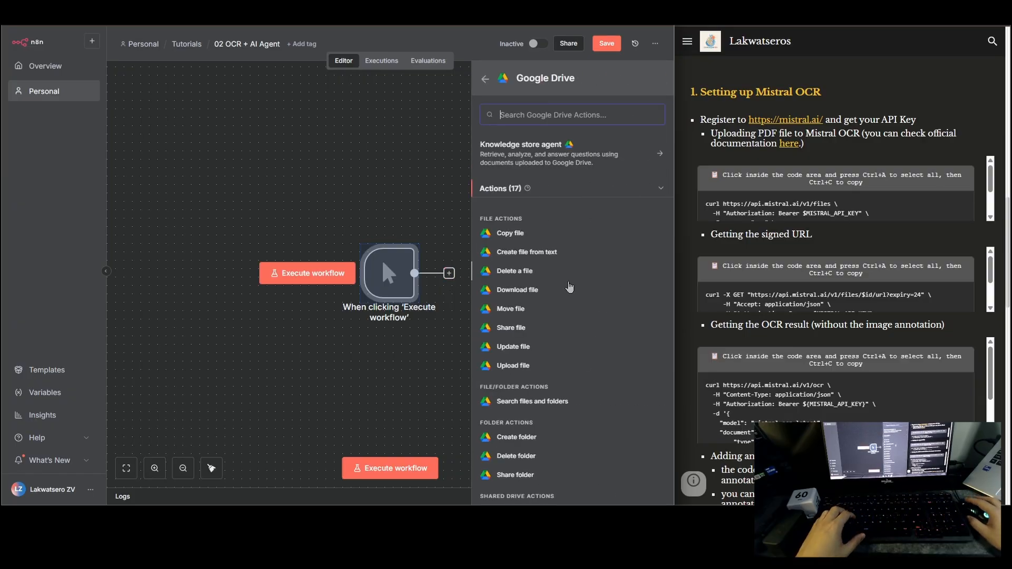
left_click(516, 291)
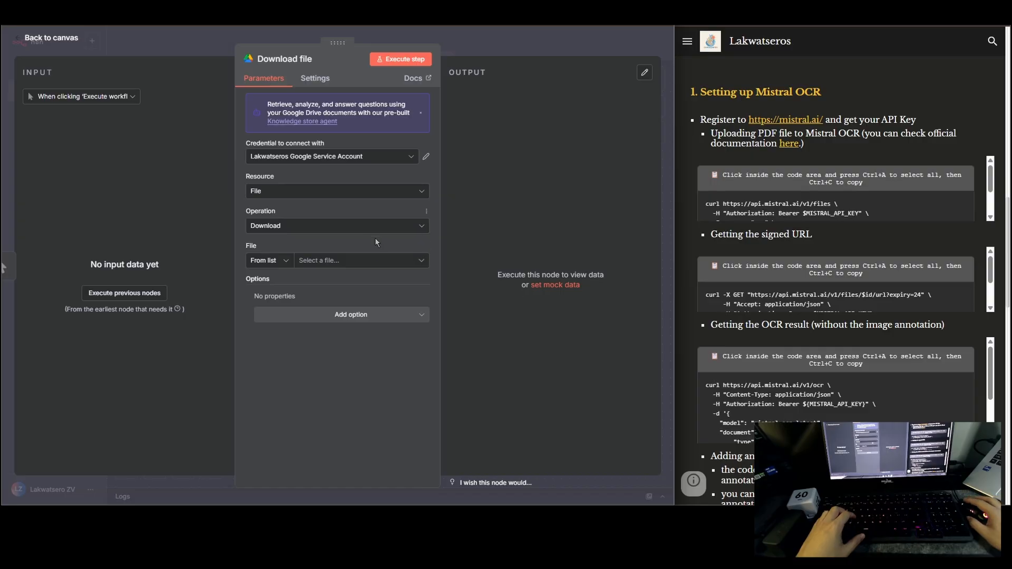
left_click(332, 262)
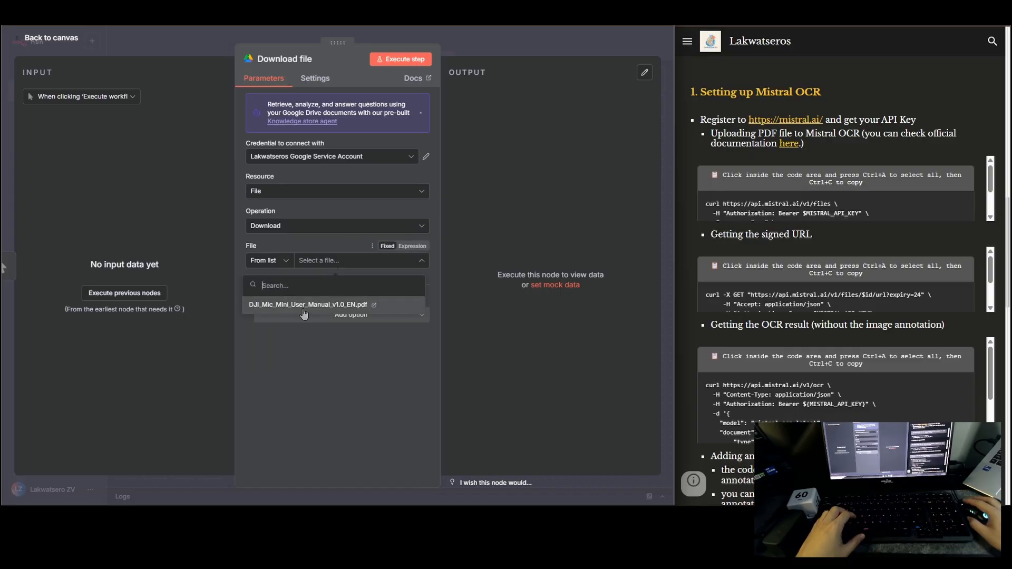
left_click(299, 306)
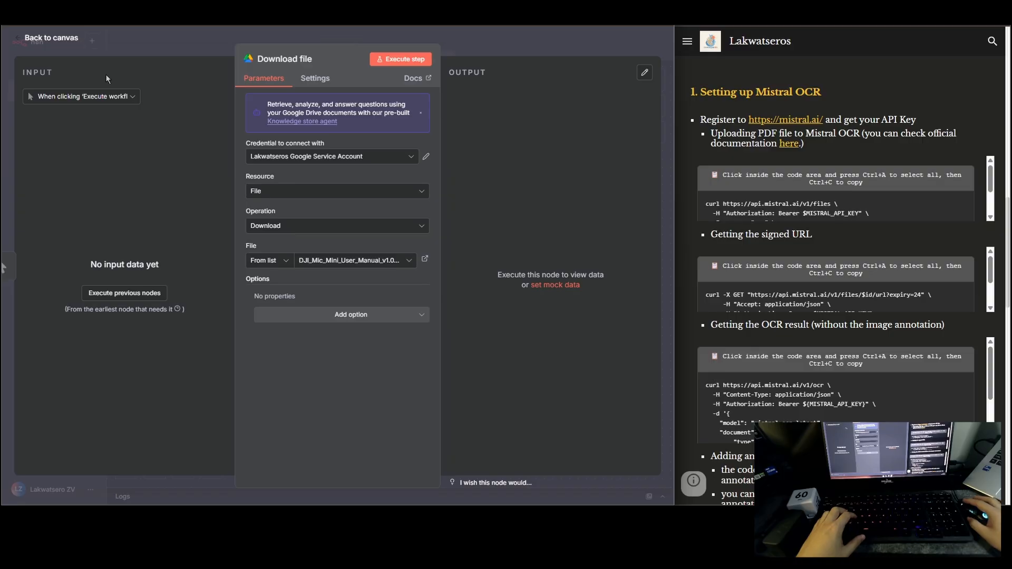
- Run the workflow from the canvas and check that both nodes pass 1 item
left_click(66, 40)
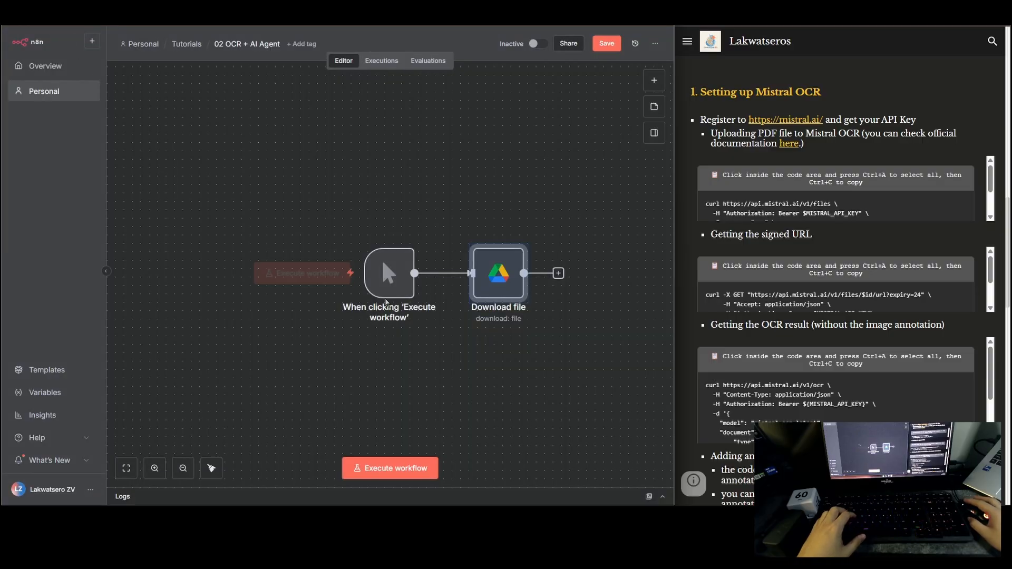
left_click(418, 467)
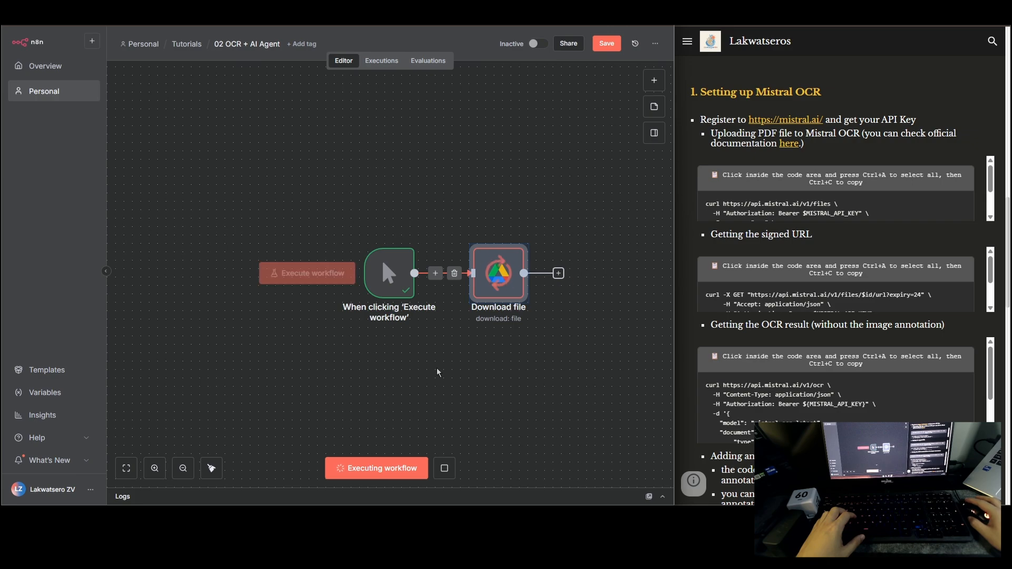
scroll(396, 354, "left", 1)
scroll(401, 337, "right", 8)
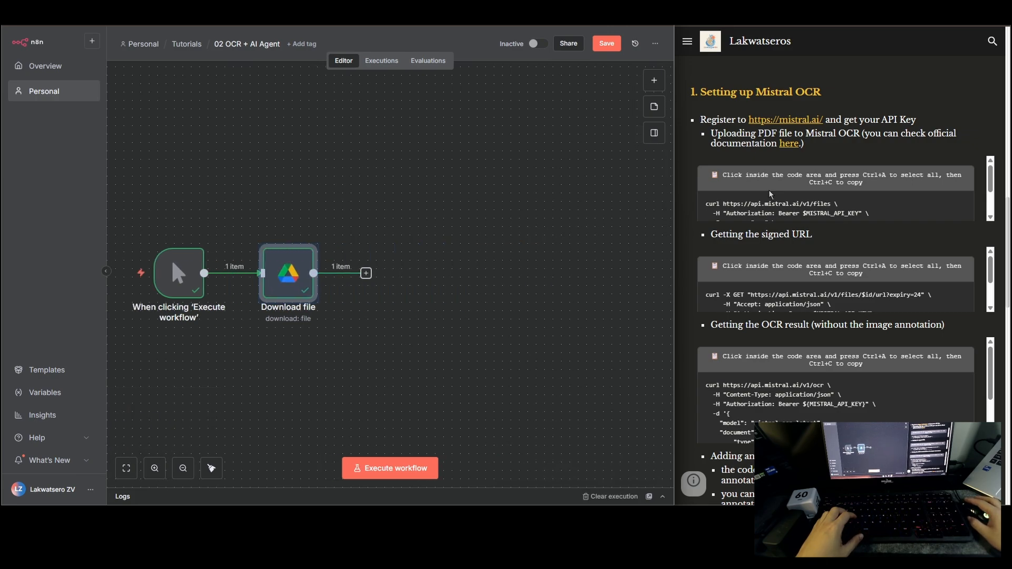
scroll(803, 197, "down", 1)
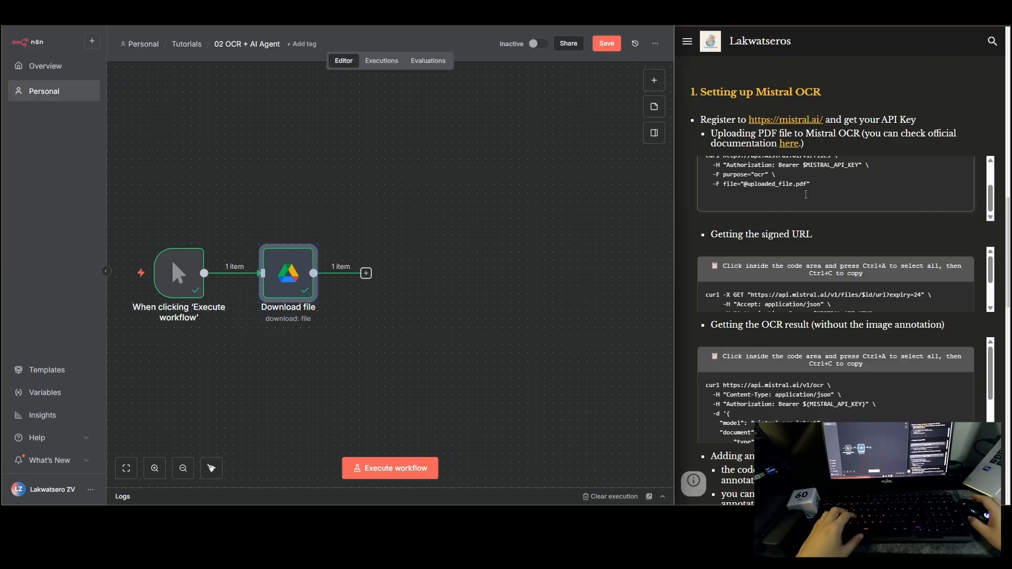
- Read the 'OCR with uploaded PDF' examples in Mistral's Basic OCR docs, then return to the tutorial
scroll(805, 194, "up", 2)
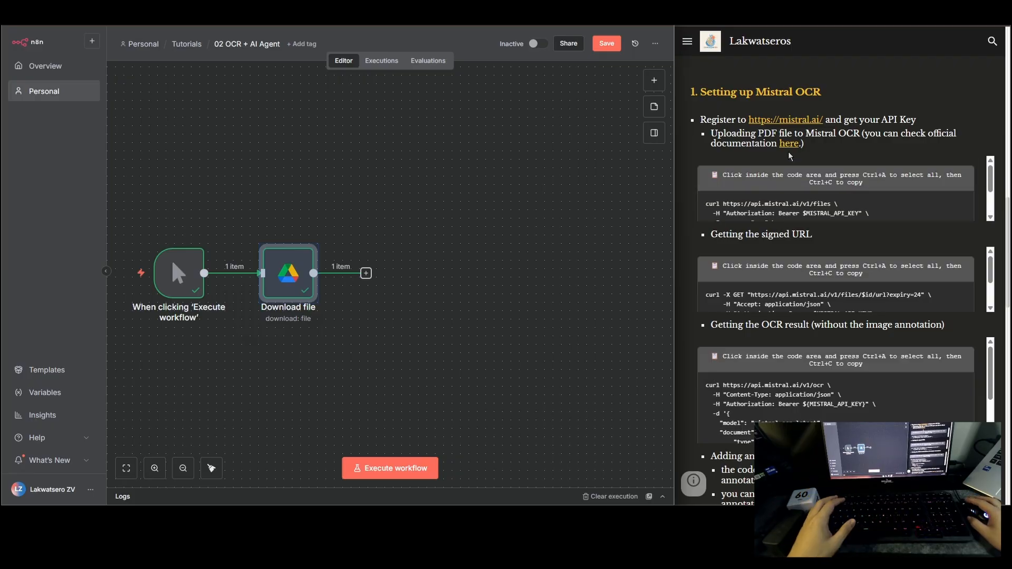
left_click(789, 145)
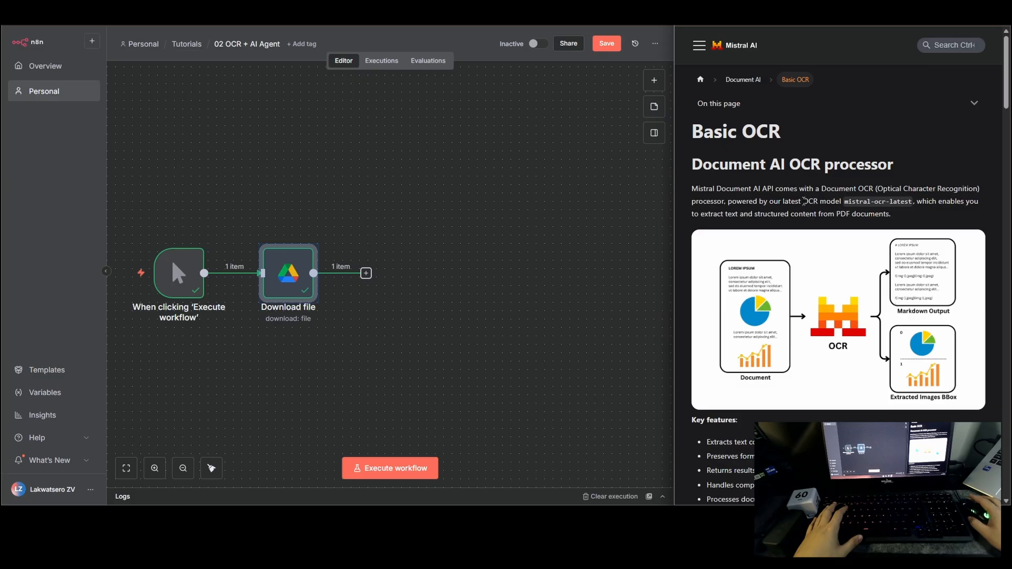
scroll(804, 201, "down", 10)
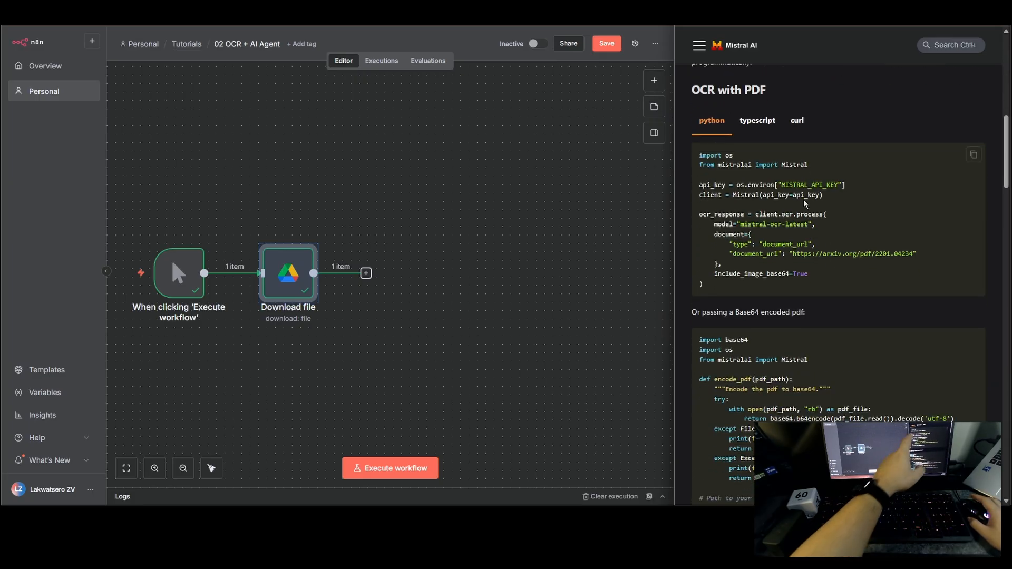
scroll(805, 203, "down", 10)
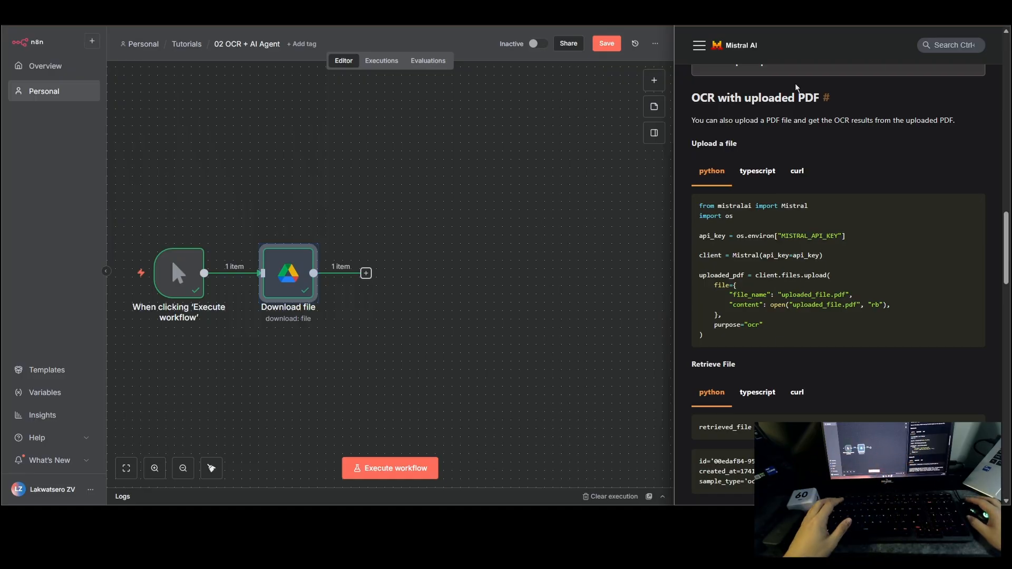
key("ctrl+Tab")
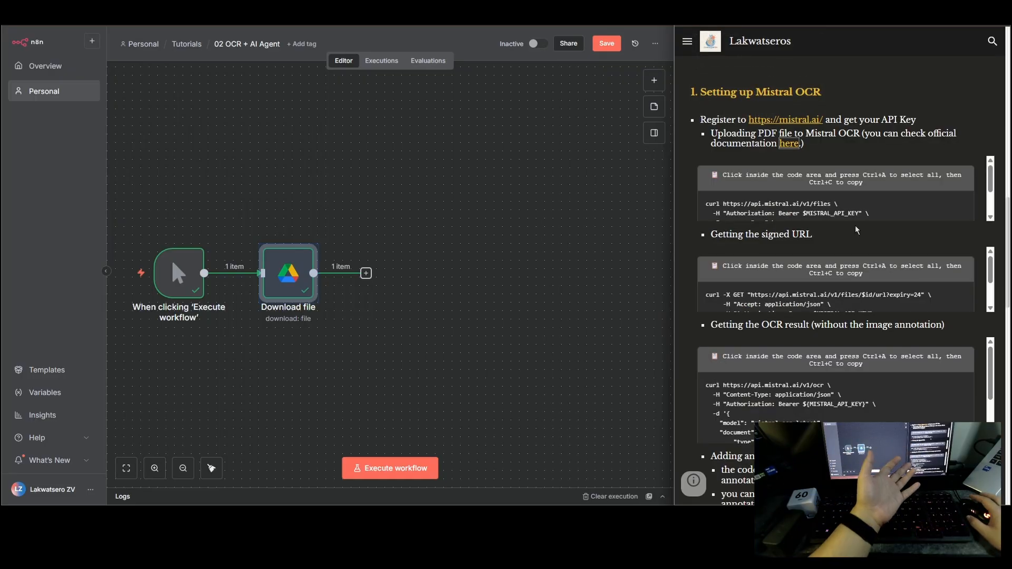
- Import the tutorial's file-upload curl command into a new HTTP Request node after Download file
left_click(806, 203)
key("ctrl+a")
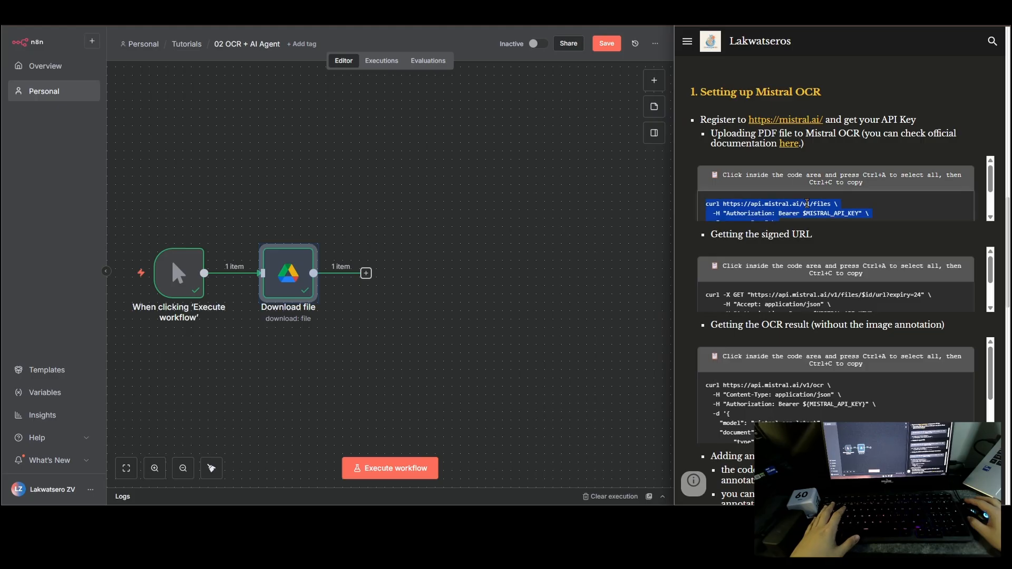
left_click(365, 273)
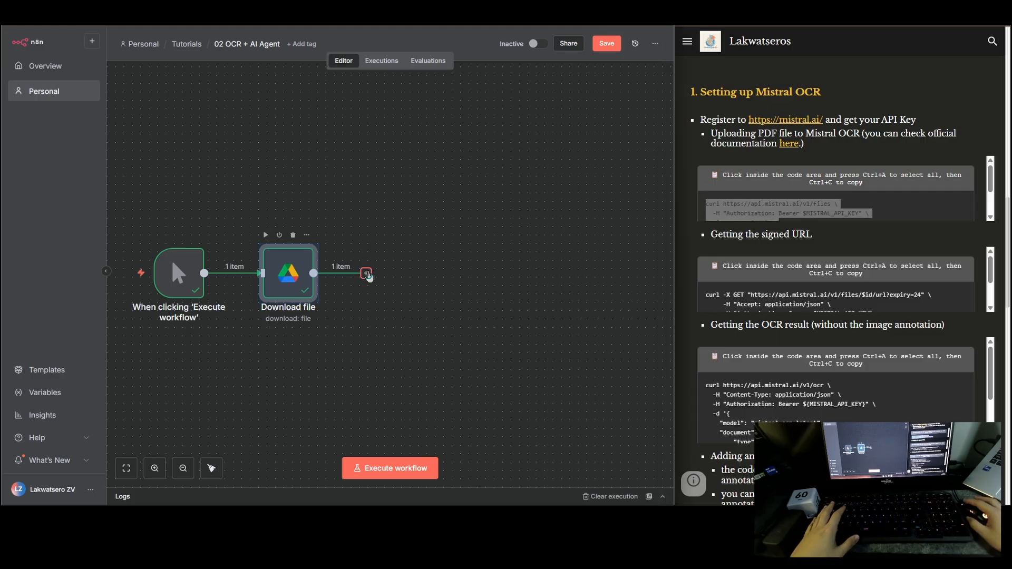
type("http")
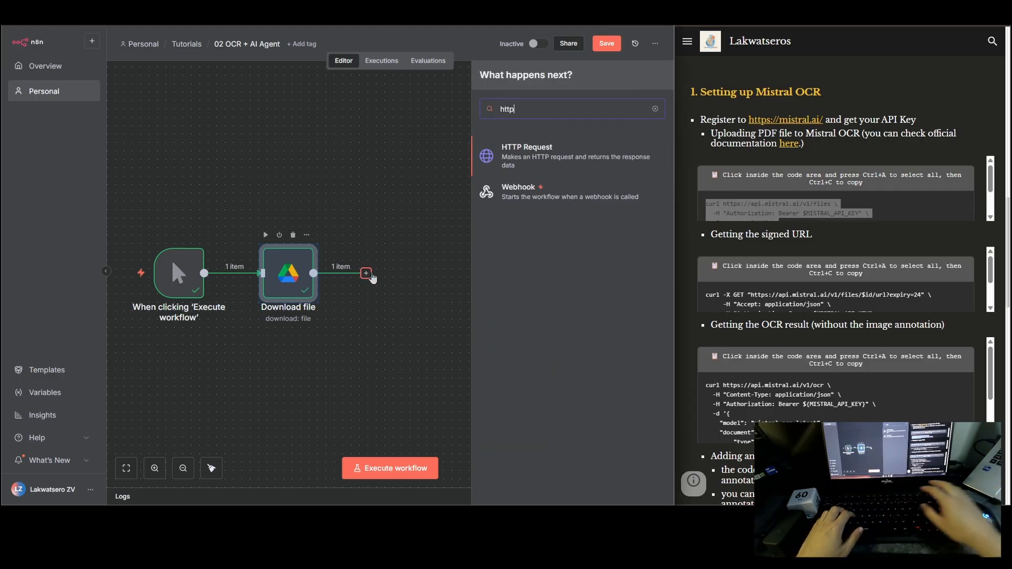
left_click(564, 158)
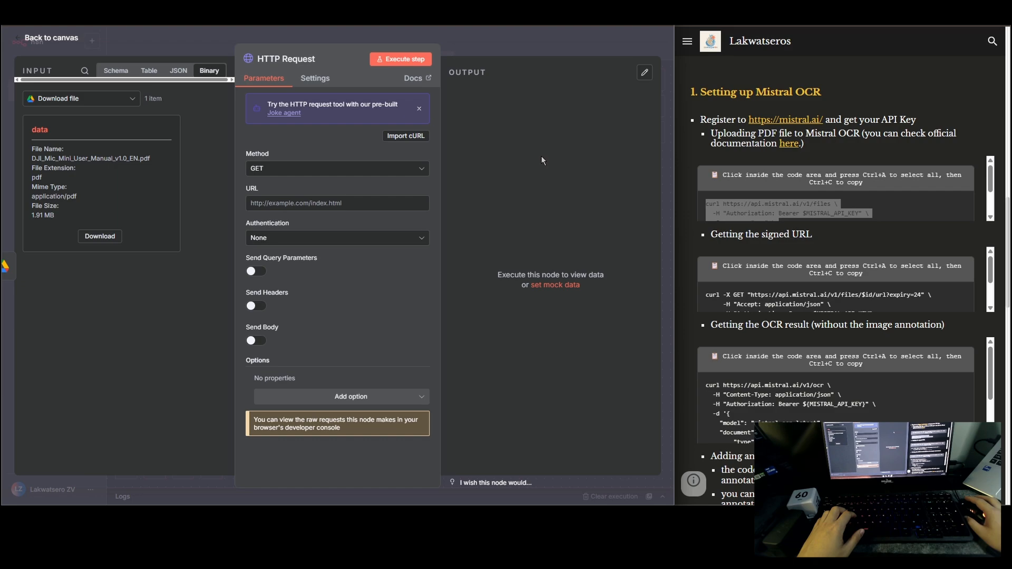
left_click(406, 136)
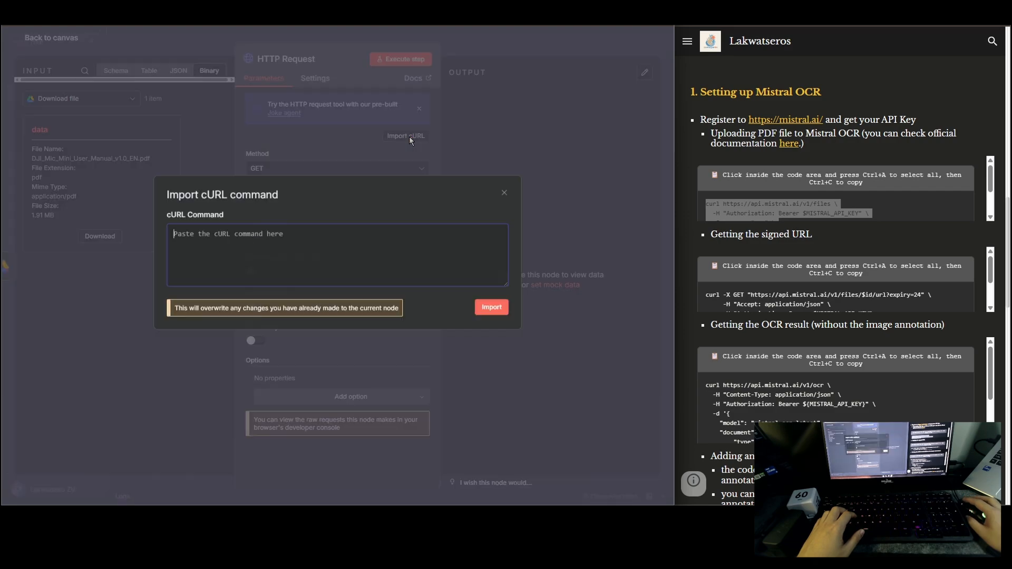
left_click(492, 310)
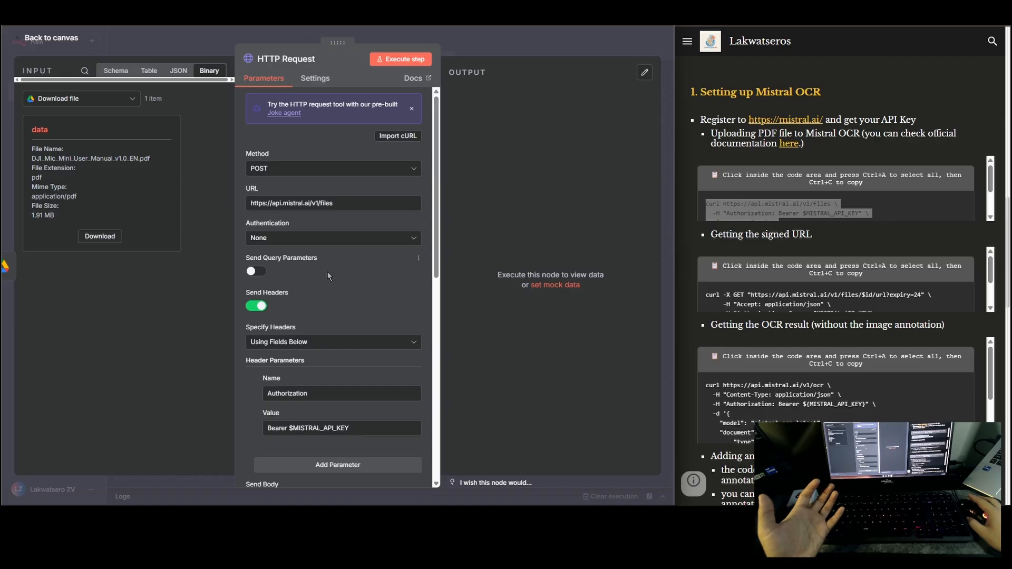
scroll(291, 330, "down", 3)
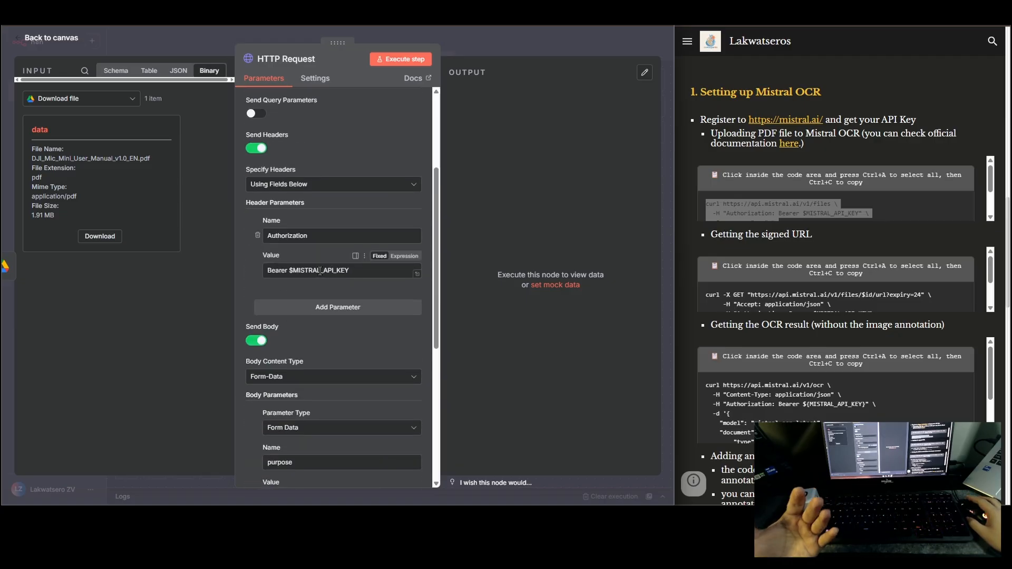
scroll(316, 277, "up", 3)
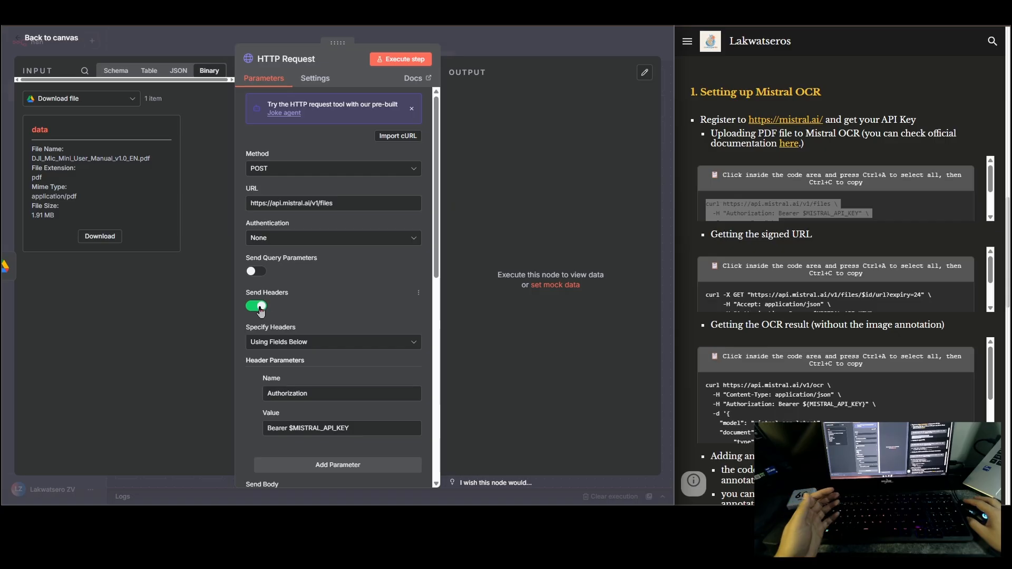
- Turn off Send Headers and set authentication to the predefined Mistral Cloud API credential type
left_click(258, 305)
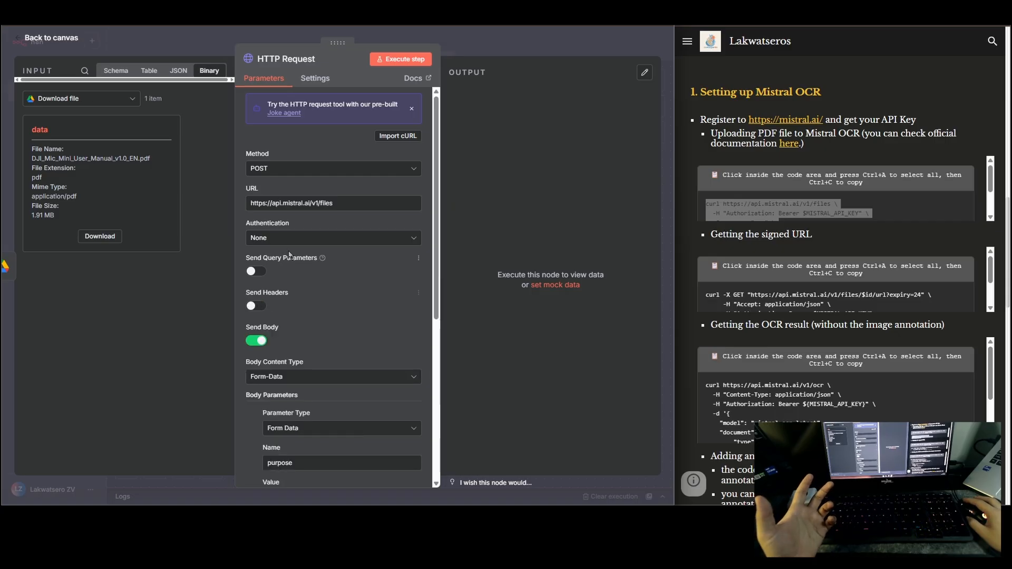
left_click(294, 240)
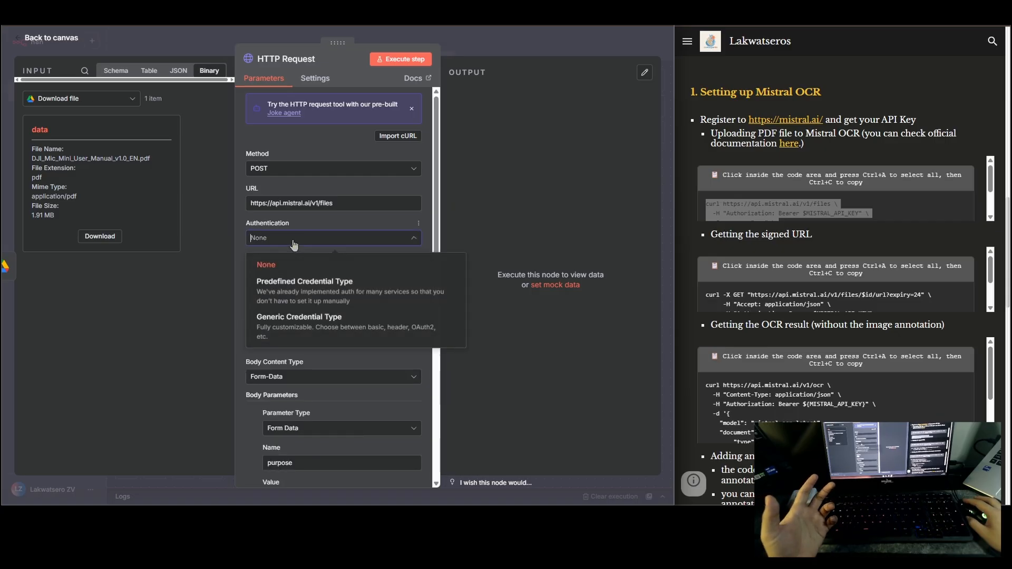
left_click(311, 293)
left_click(296, 276)
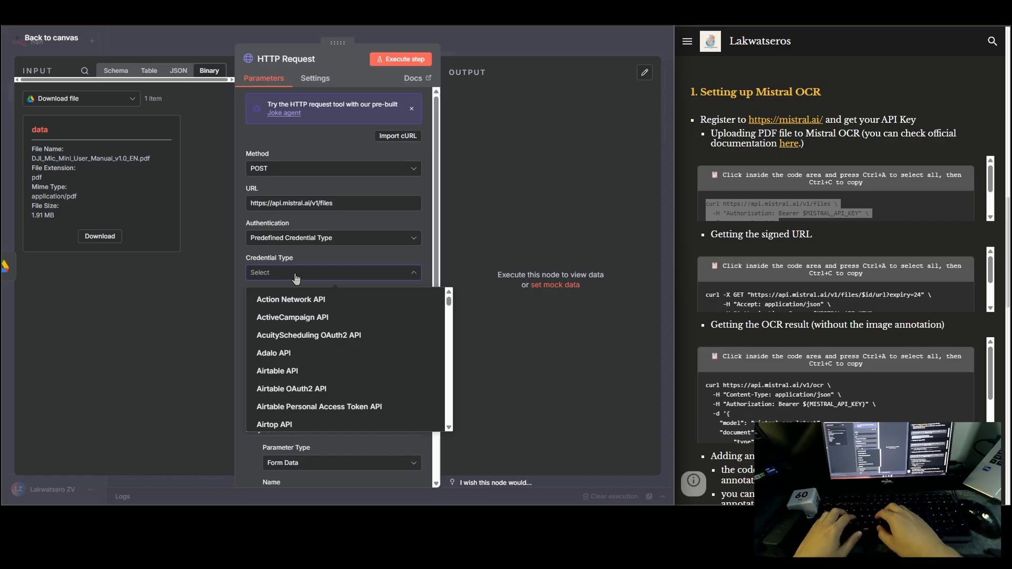
type("mist")
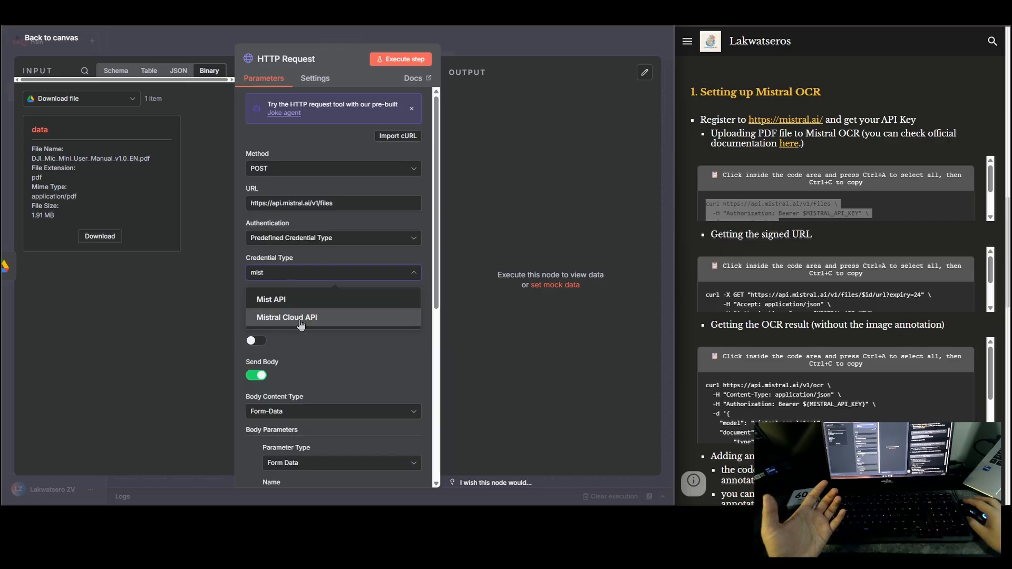
left_click(301, 317)
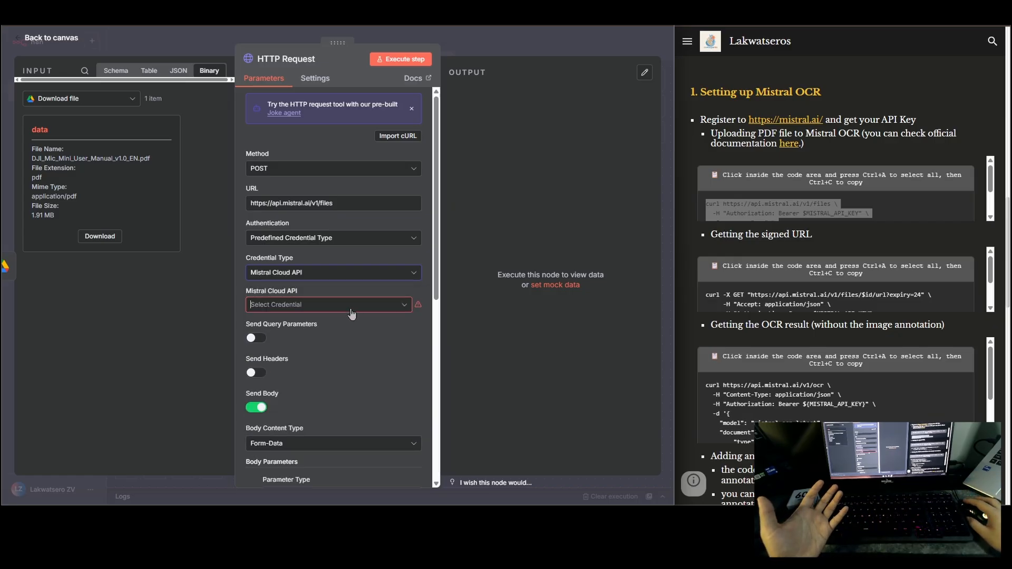
- Create a new Mistral Cloud API credential with the pasted API key, save it, and close it
left_click(351, 310)
left_click(307, 332)
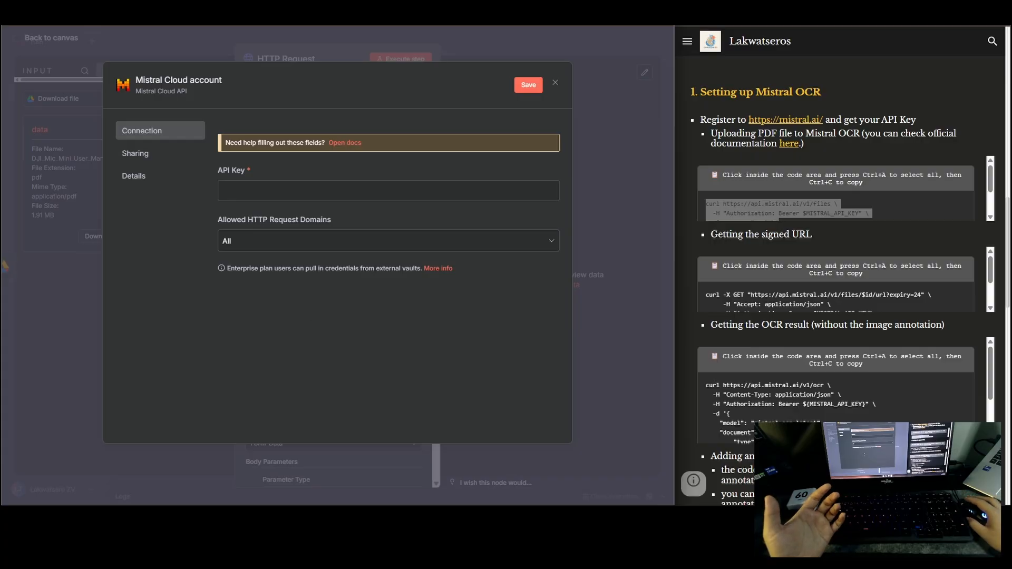
left_click(259, 197)
key("ctrl+v")
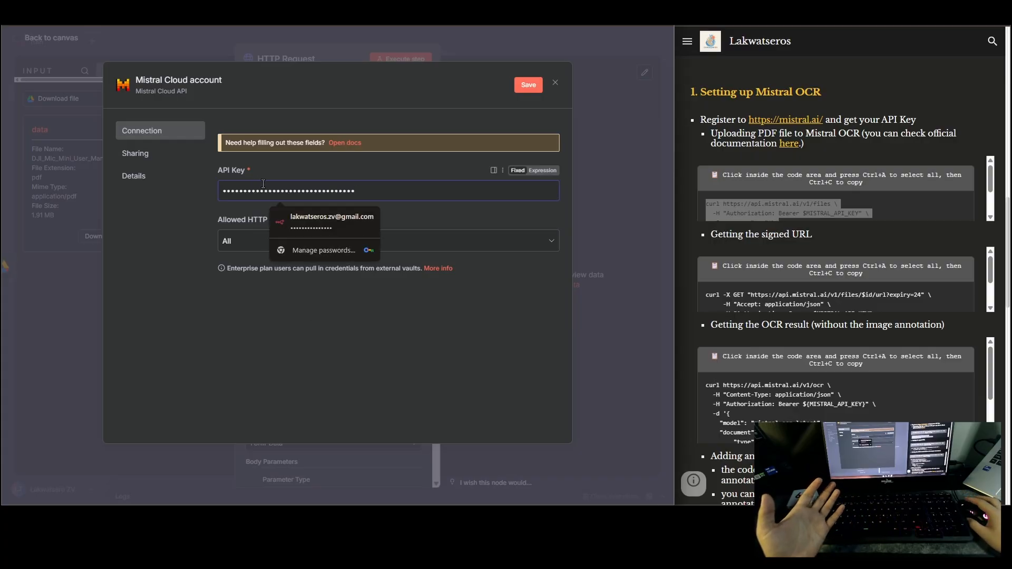
left_click(525, 91)
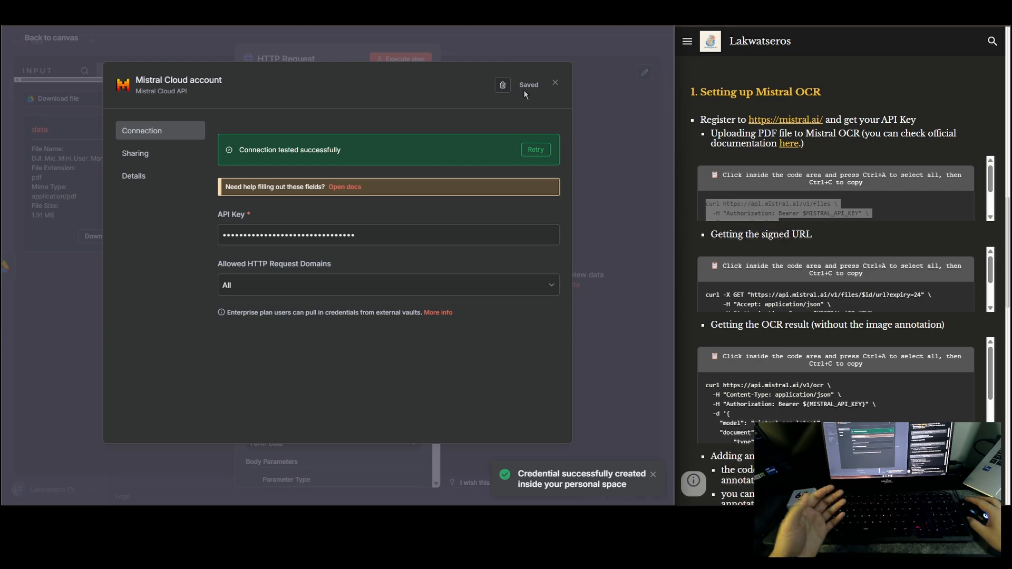
left_click(555, 83)
scroll(328, 246, "down", 5)
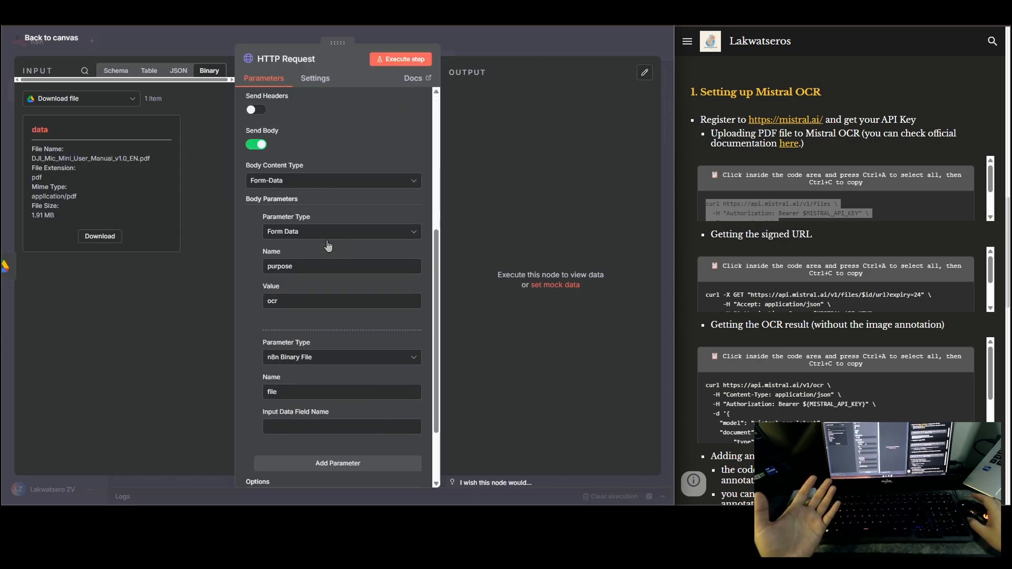
- Set the binary file's Input Data Field Name to 'data' and return to the three-node canvas
scroll(328, 246, "down", 1)
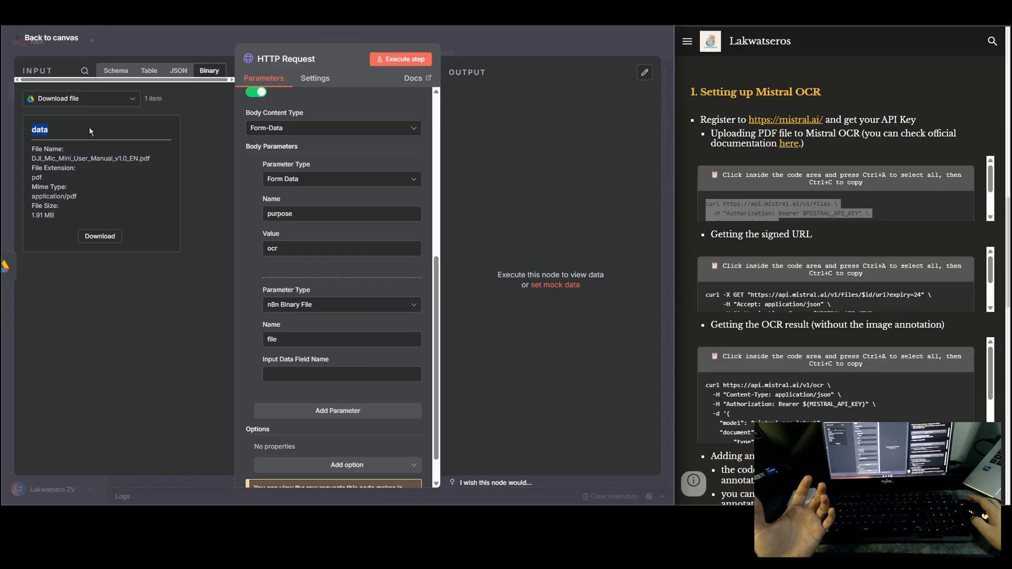
left_click(286, 375)
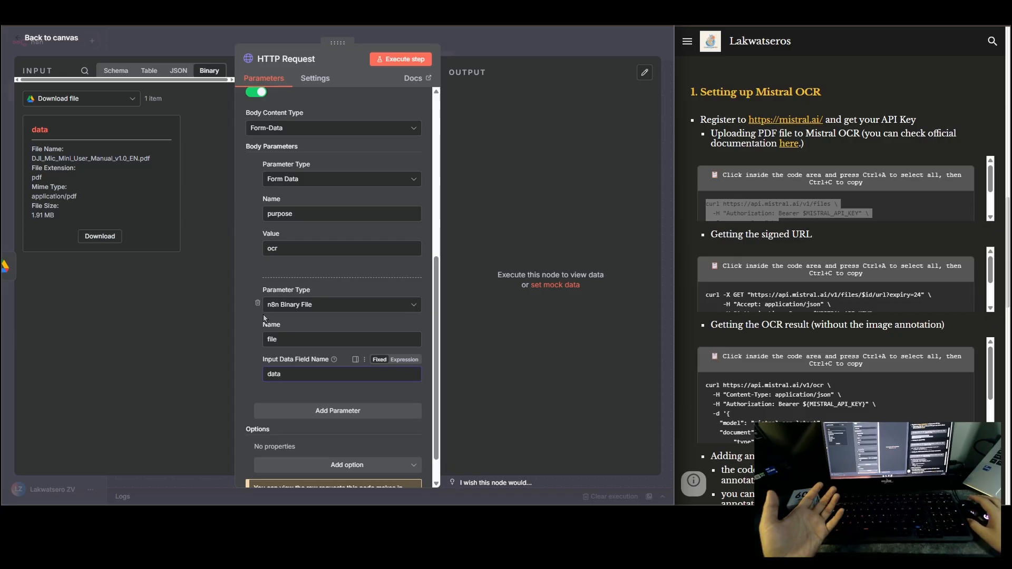
left_click(57, 40)
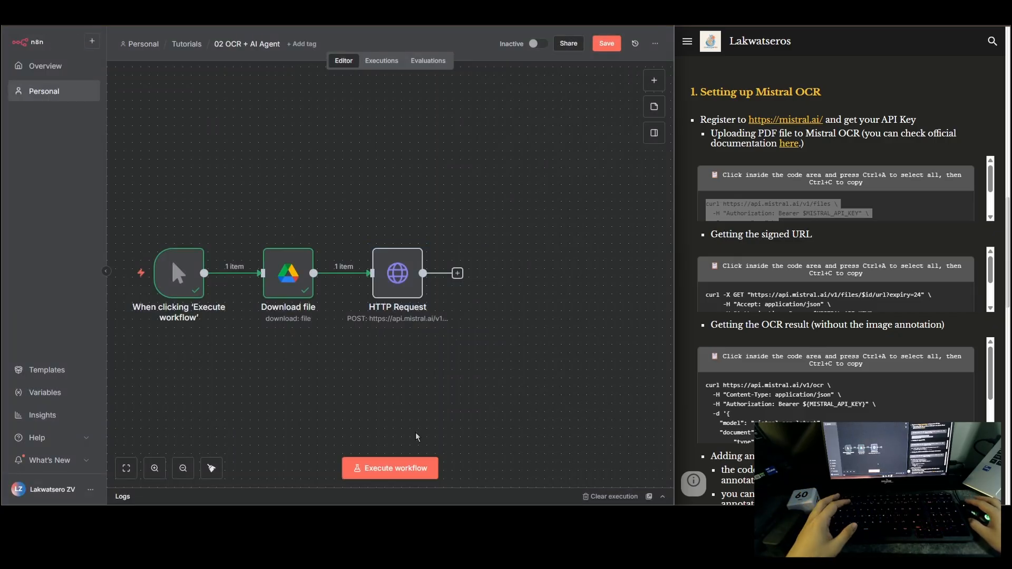
- Run the workflow, pin all three nodes' outputs, and check HTTP Request's schema output
left_click(383, 473)
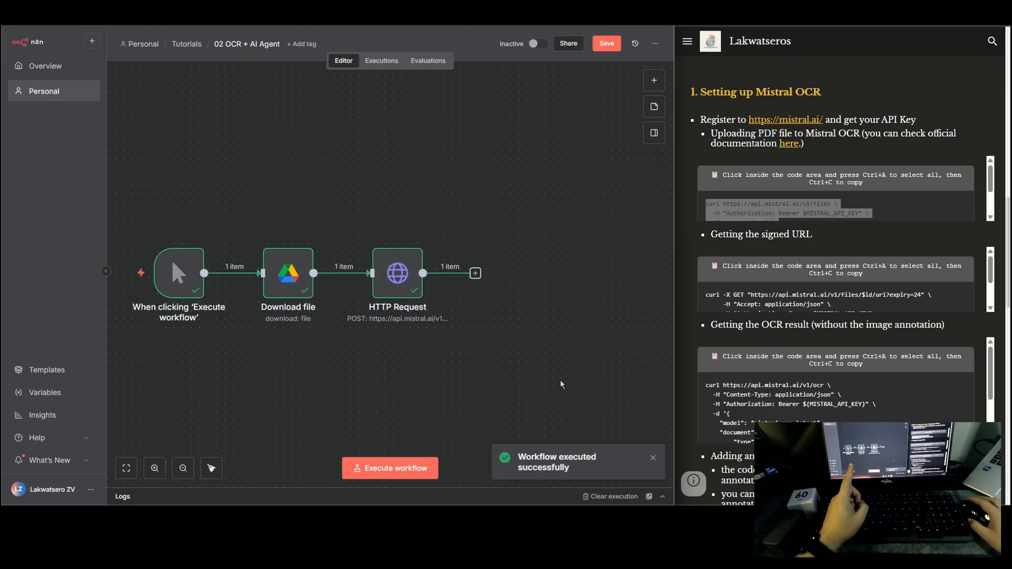
left_click_drag(498, 369, 115, 208)
key("p")
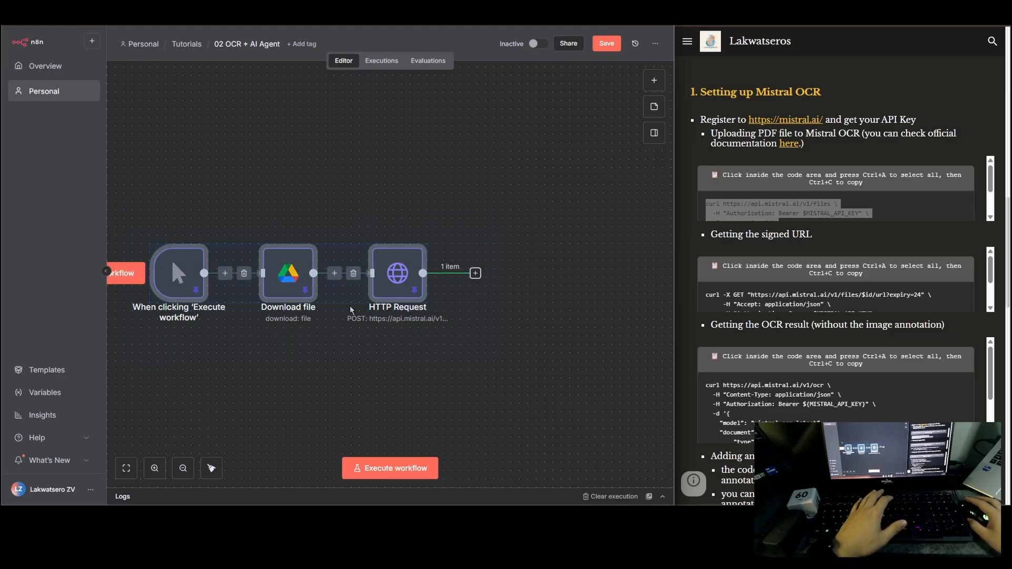
left_click(491, 338)
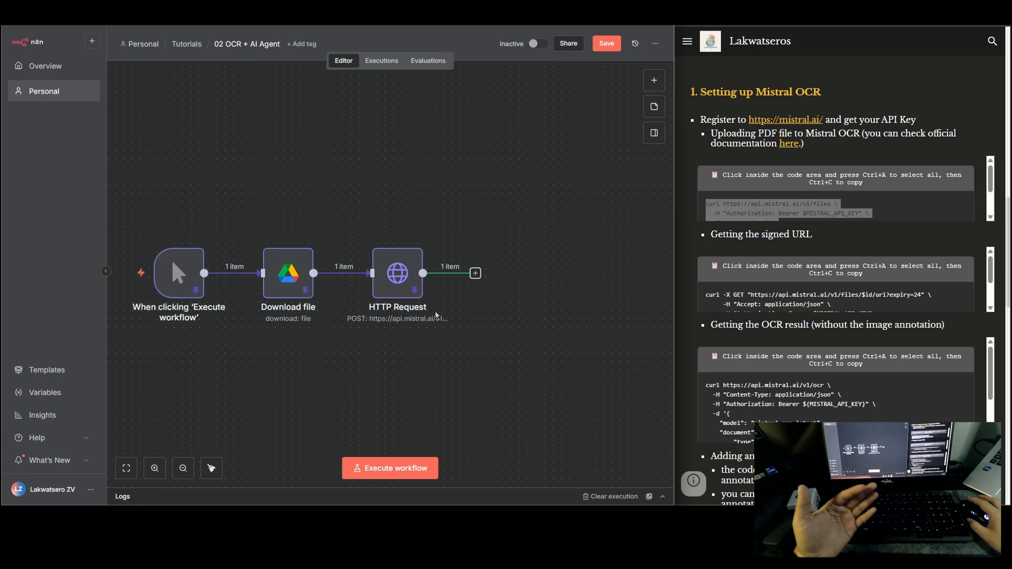
double_click(399, 285)
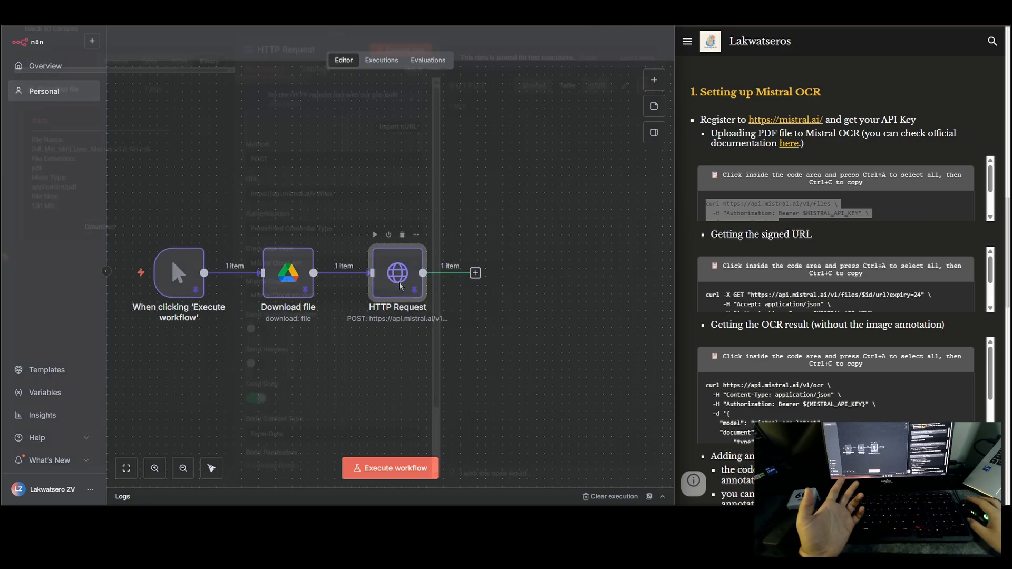
left_click(528, 98)
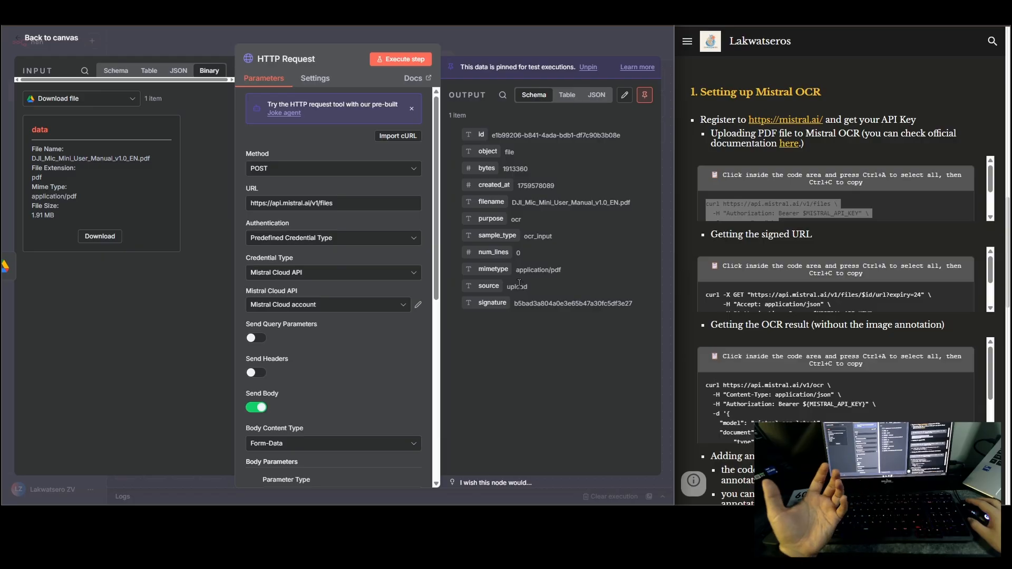
- Copy the signed-URL curl command from the guide instead of the OCR one
left_click(805, 396)
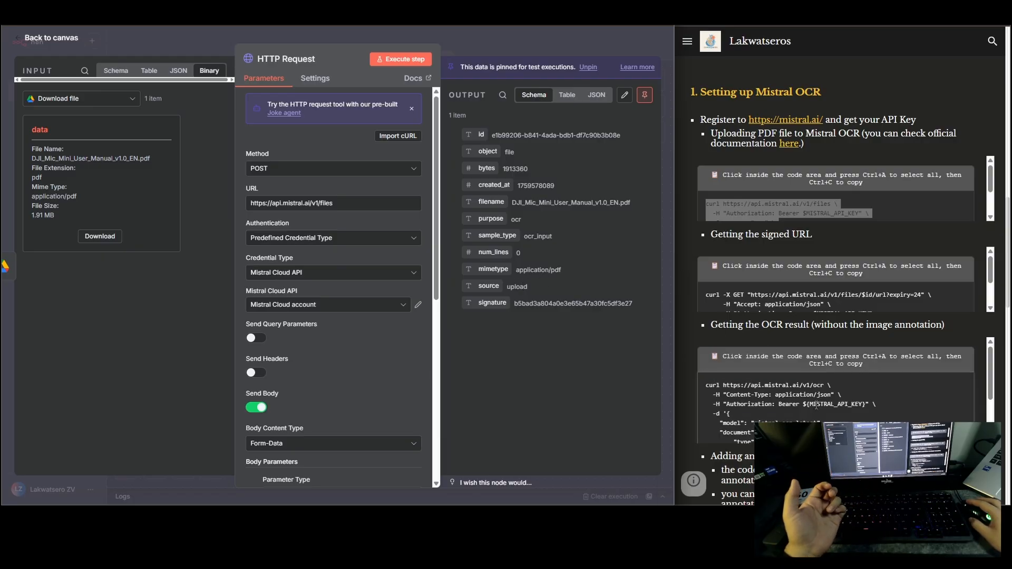
key("ctrl+a")
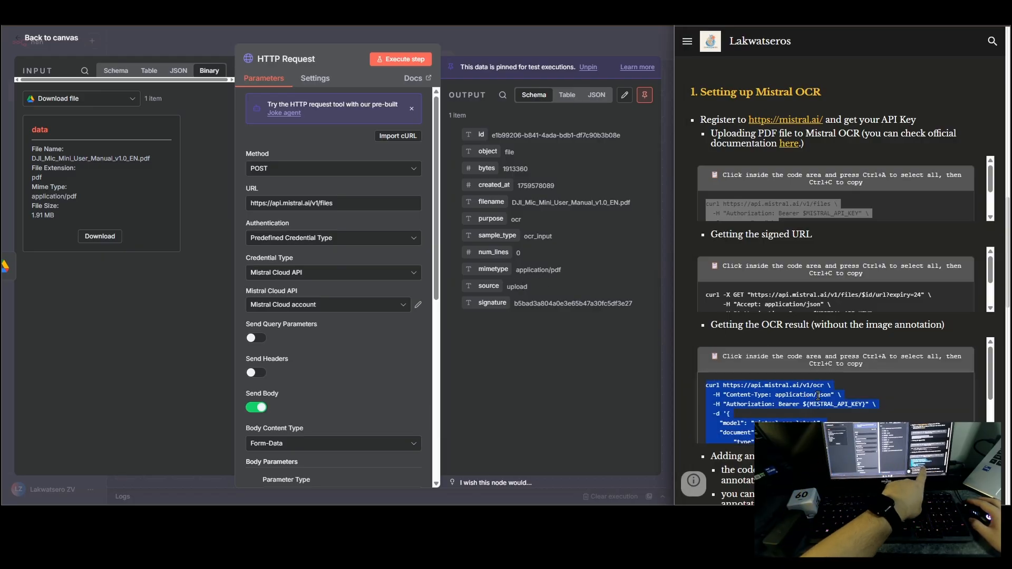
scroll(833, 410, "down", 2)
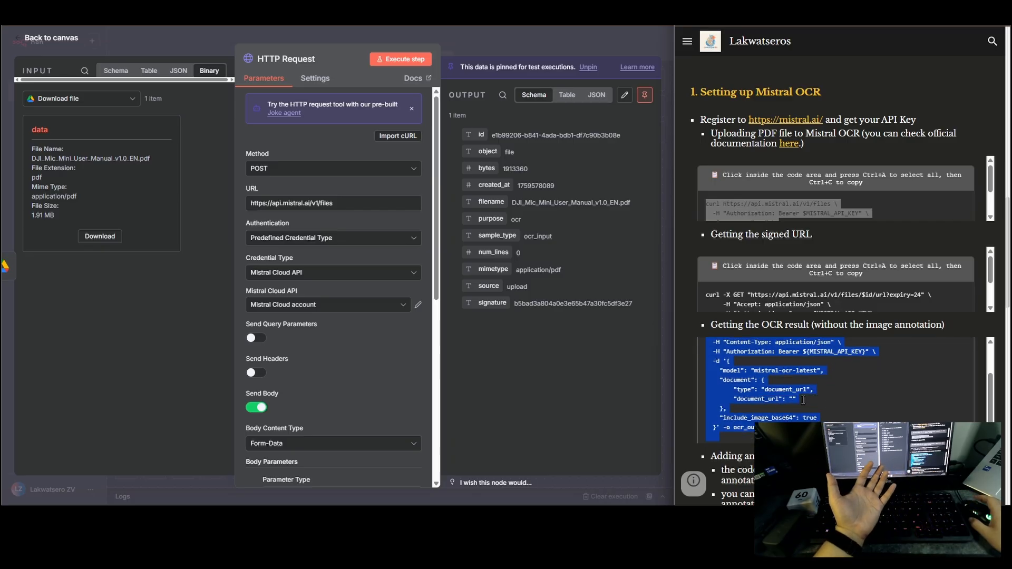
left_click(778, 298)
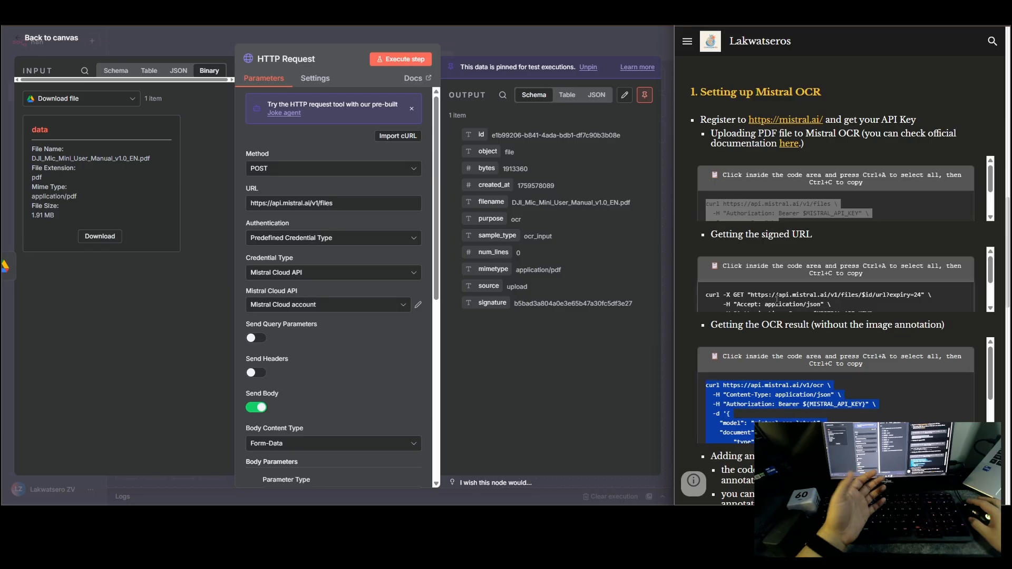
key("ctrl+a")
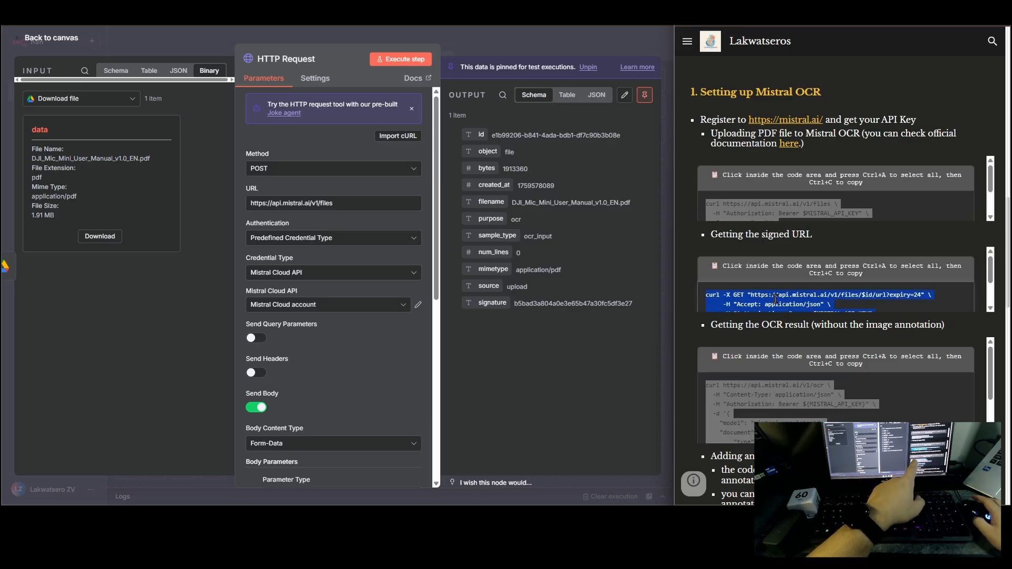
- Add a second HTTP Request node after the first HTTP Request node
left_click(78, 46)
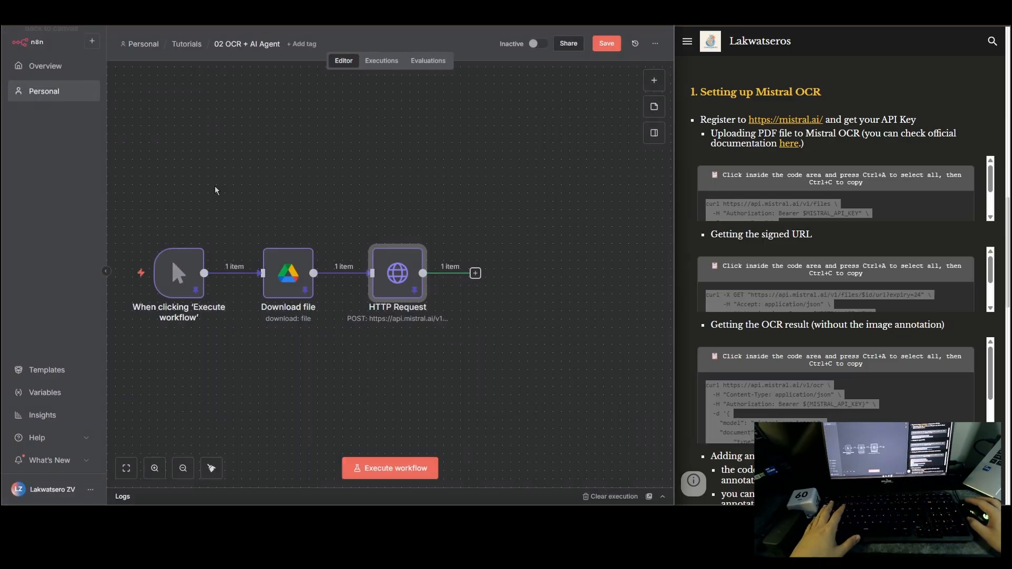
left_click(476, 273)
type("http")
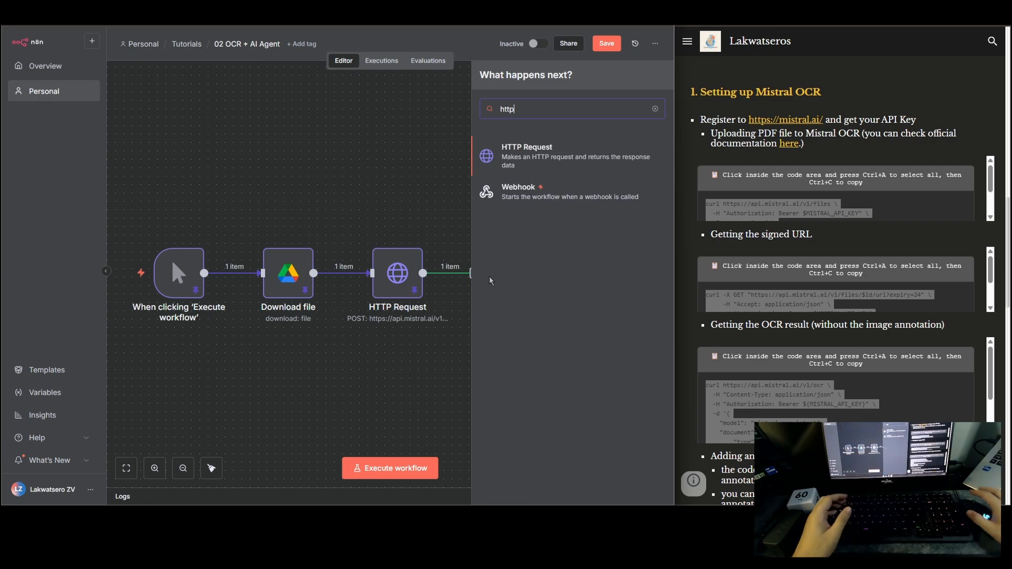
left_click(514, 150)
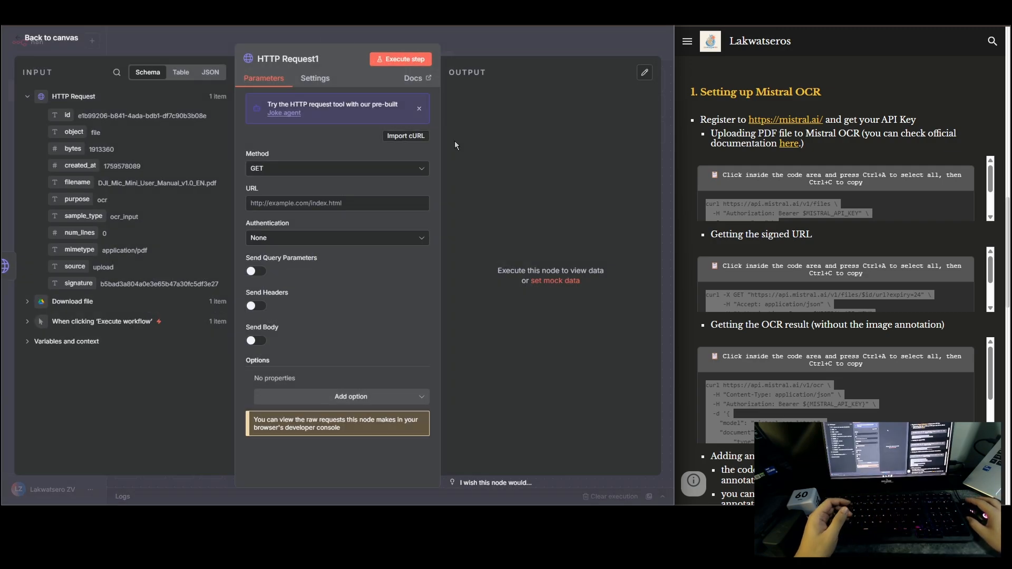
- Import the signed-URL curl into the new node and delete its Authorization header, keeping Accept
left_click(406, 136)
type("curl -X GET \"https://api.mistral.ai/v1/files/$id/url?expiry=24\" \\   -H \"Accept: application/json\" \\   -H \"Authorization: Bearer $MISTRAL_API_KEY\"")
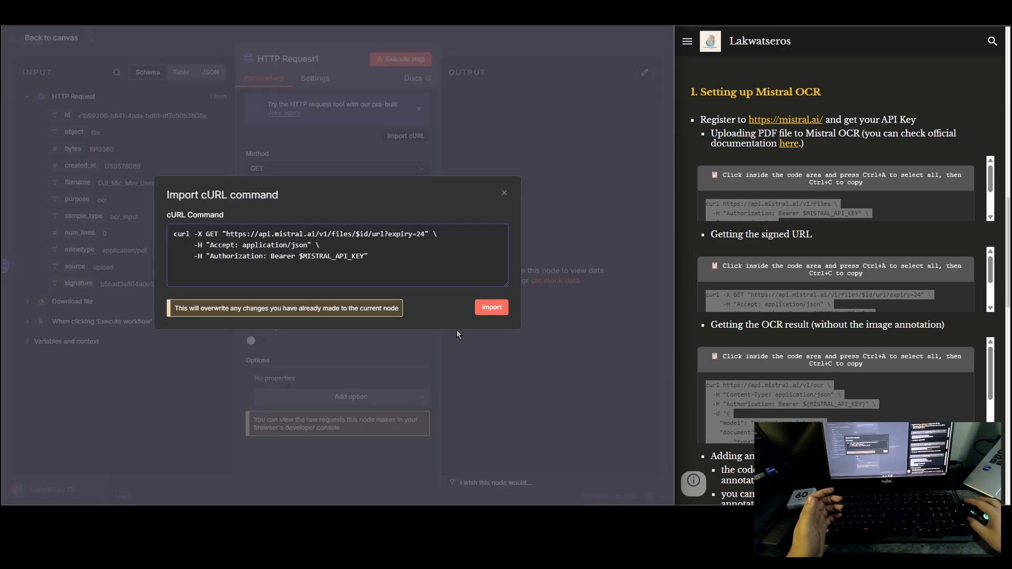
left_click(489, 309)
scroll(348, 216, "down", 7)
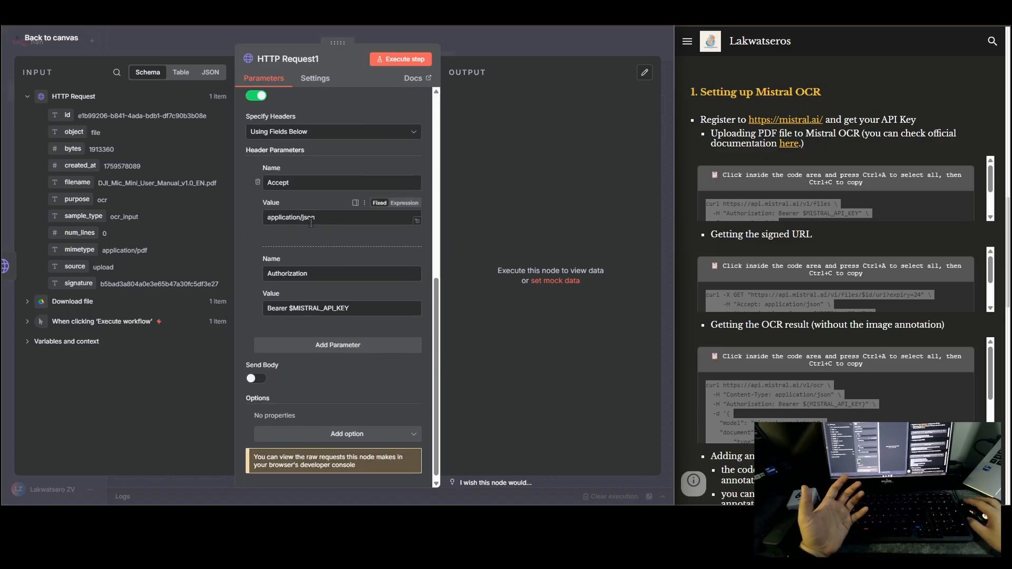
scroll(279, 209, "up", 1)
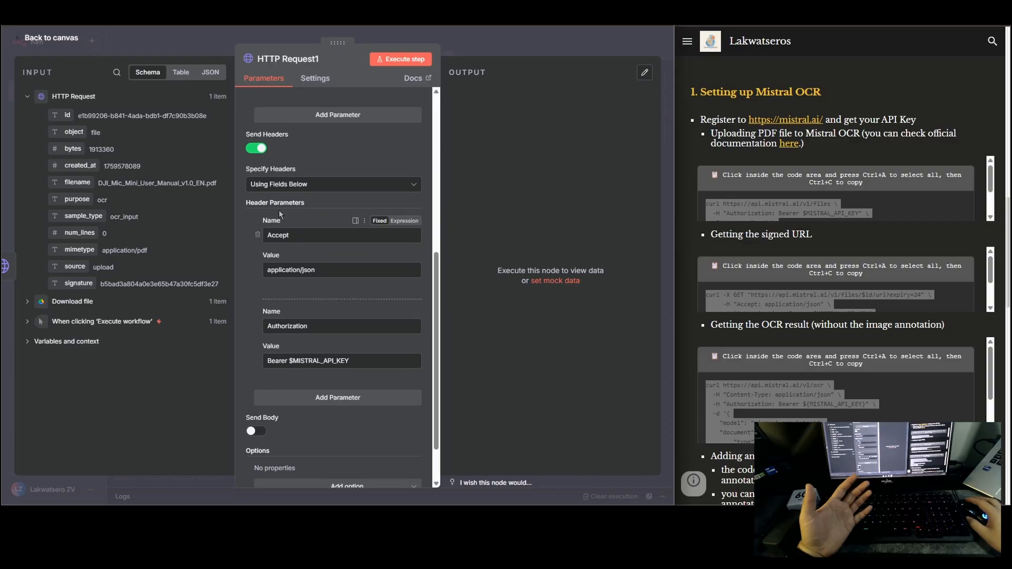
left_click(258, 327)
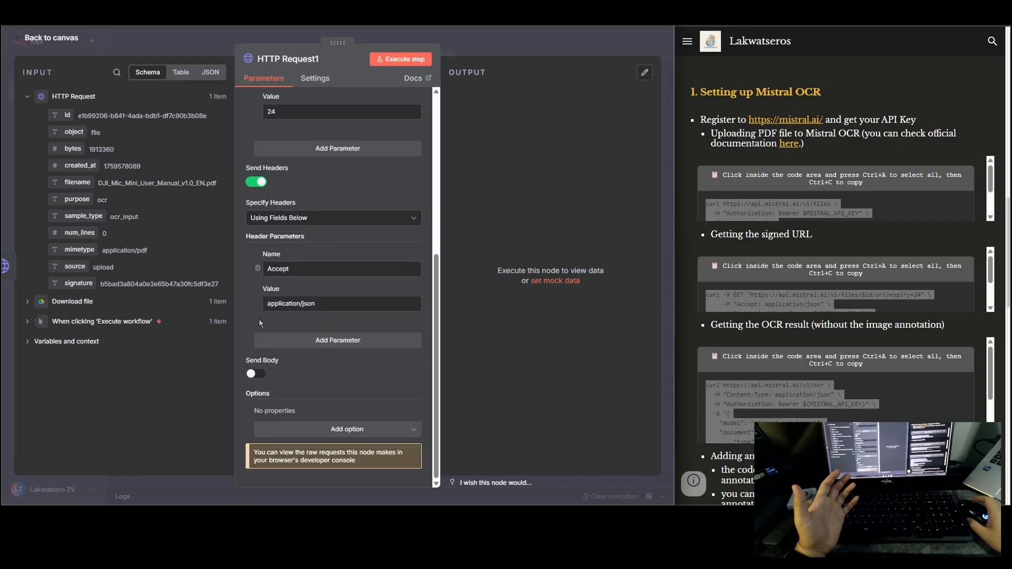
scroll(258, 318, "up", 5)
- Authenticate HTTP Request1 with the Mistral Cloud API predefined credential type
left_click(319, 240)
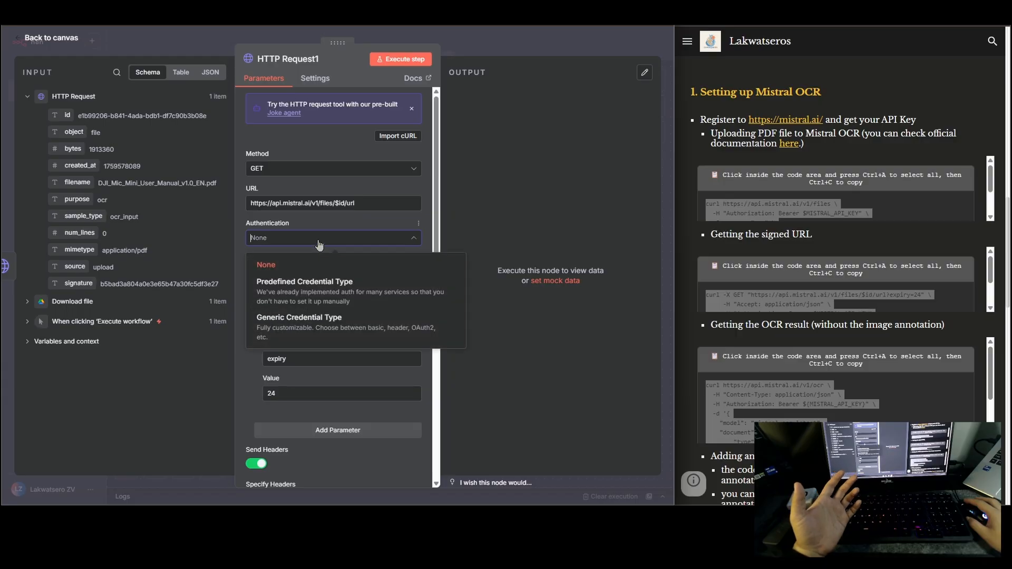
left_click(308, 287)
left_click(307, 273)
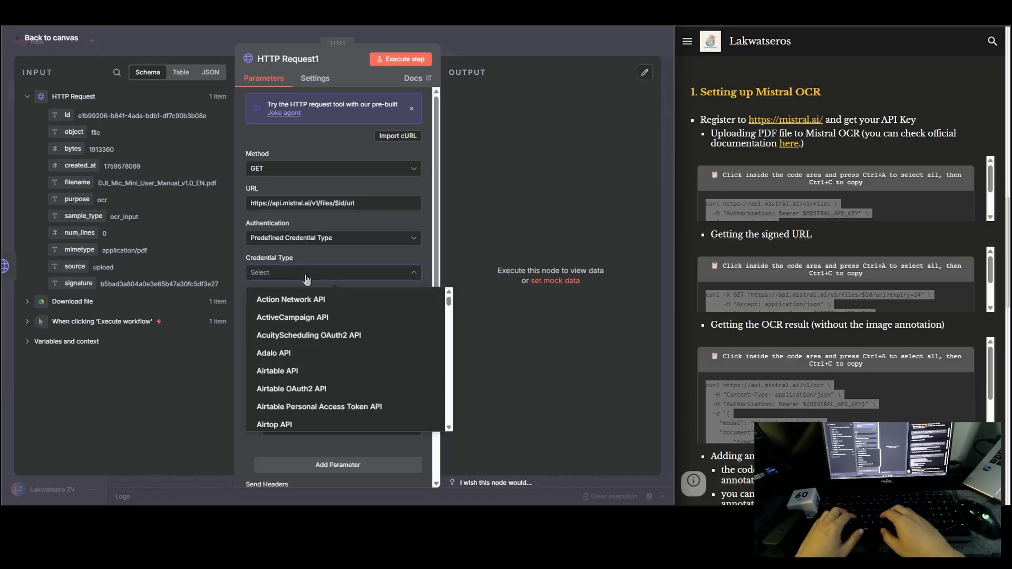
type("mist")
left_click(318, 317)
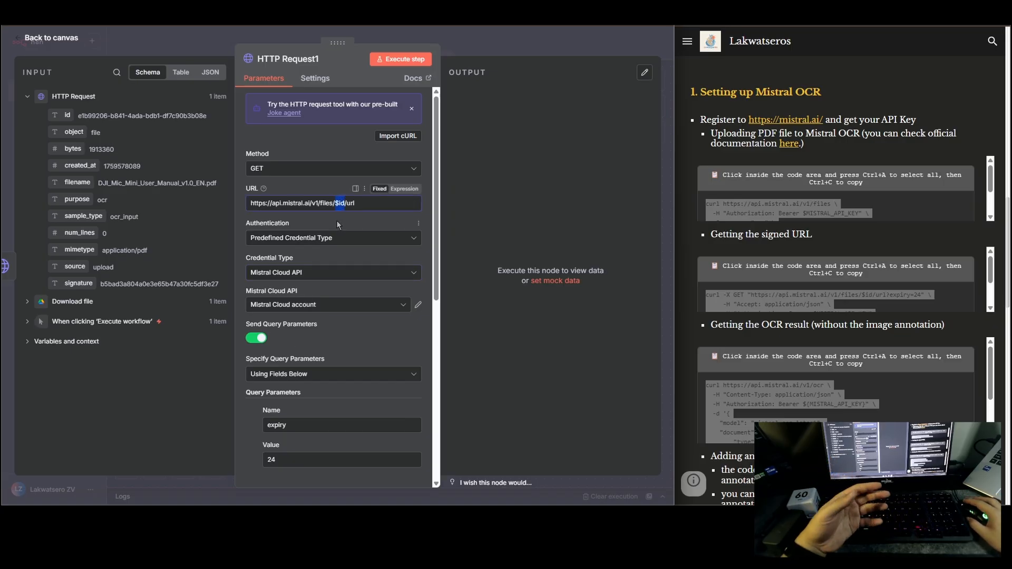
- Replace the literal $id in the URL with {{ $json.id }} and return to the canvas
left_click(406, 190)
left_click(416, 206)
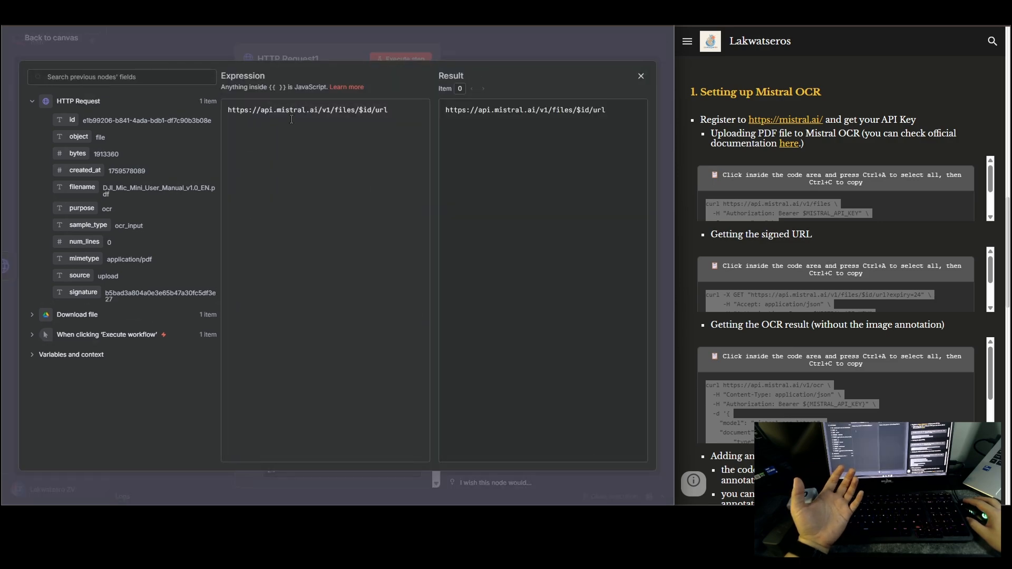
key("BackSpace")
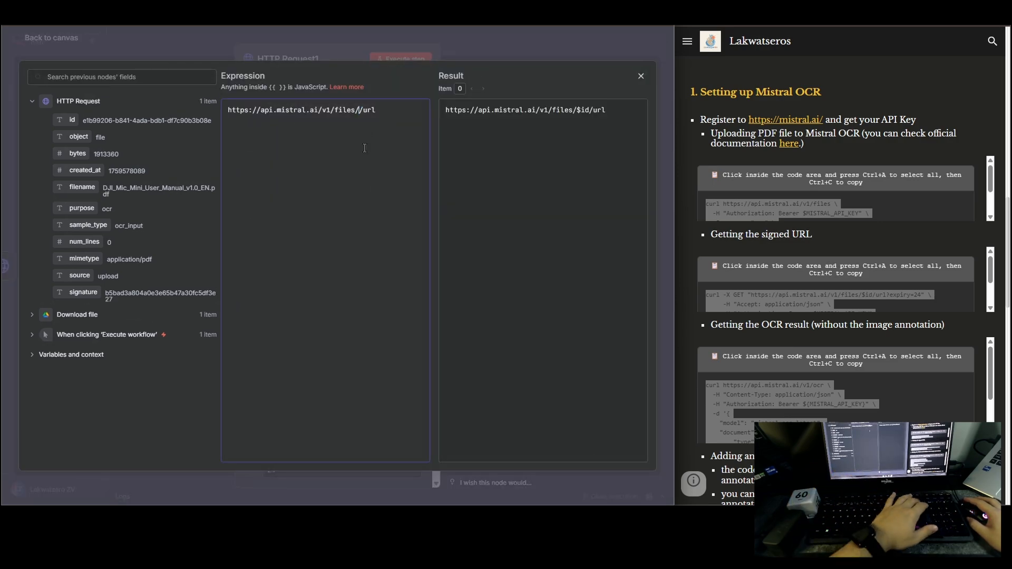
left_click_drag(71, 120, 358, 114)
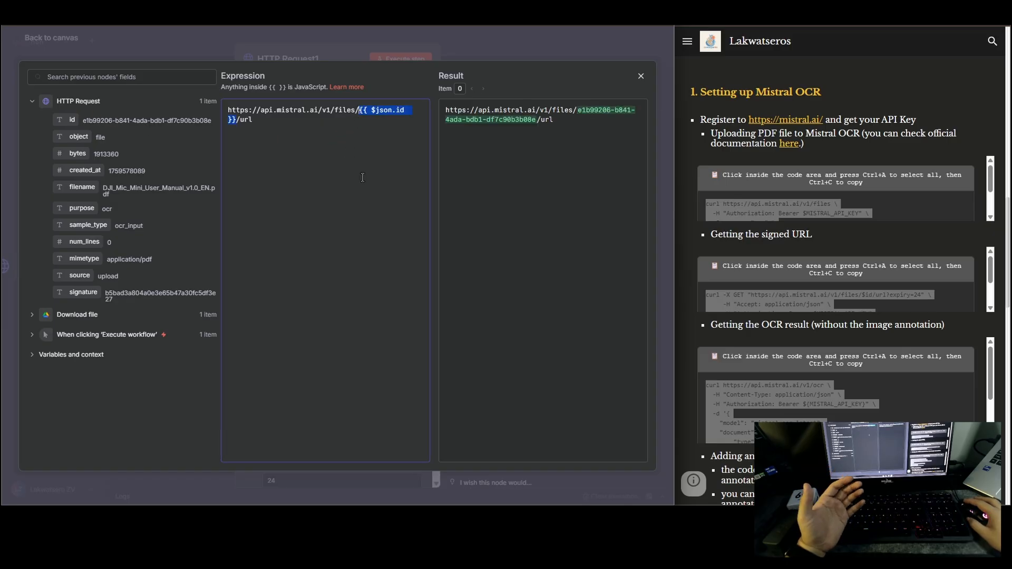
left_click(358, 145)
left_click_drag(537, 117, 446, 111)
left_click(437, 150)
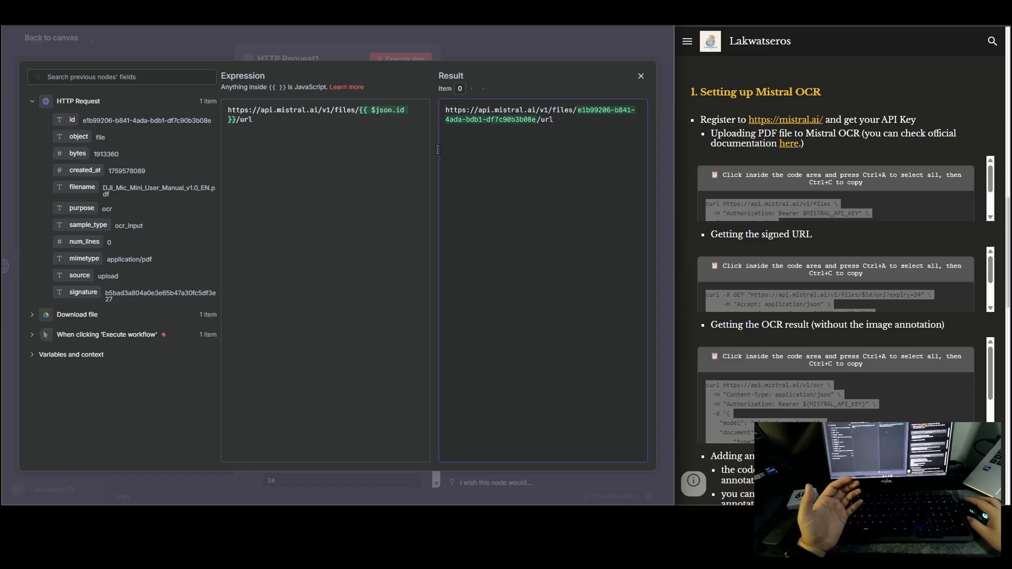
left_click(68, 49)
left_click(51, 39)
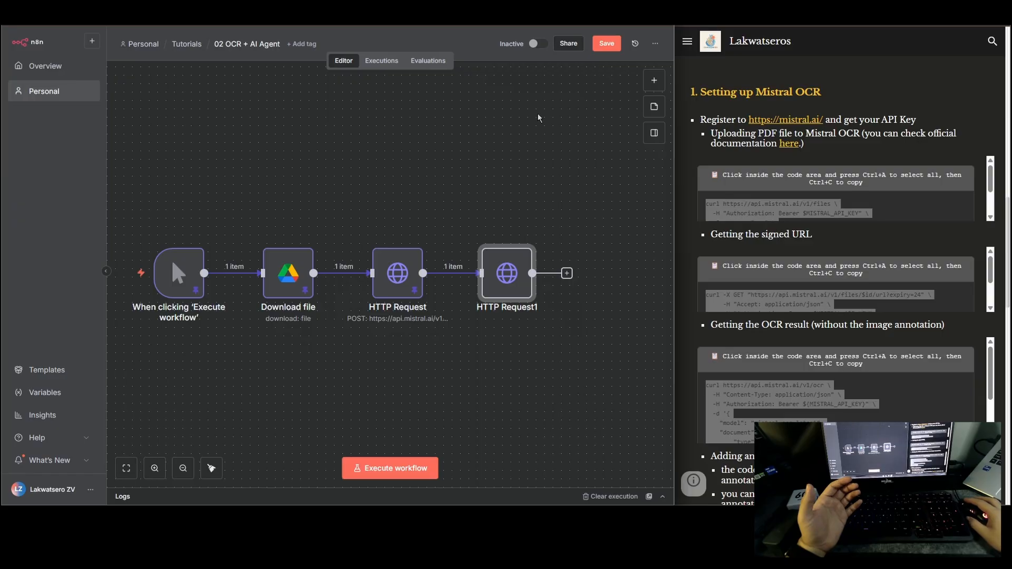
- Save and run the workflow, then check HTTP Request1's returned signed url
left_click(606, 44)
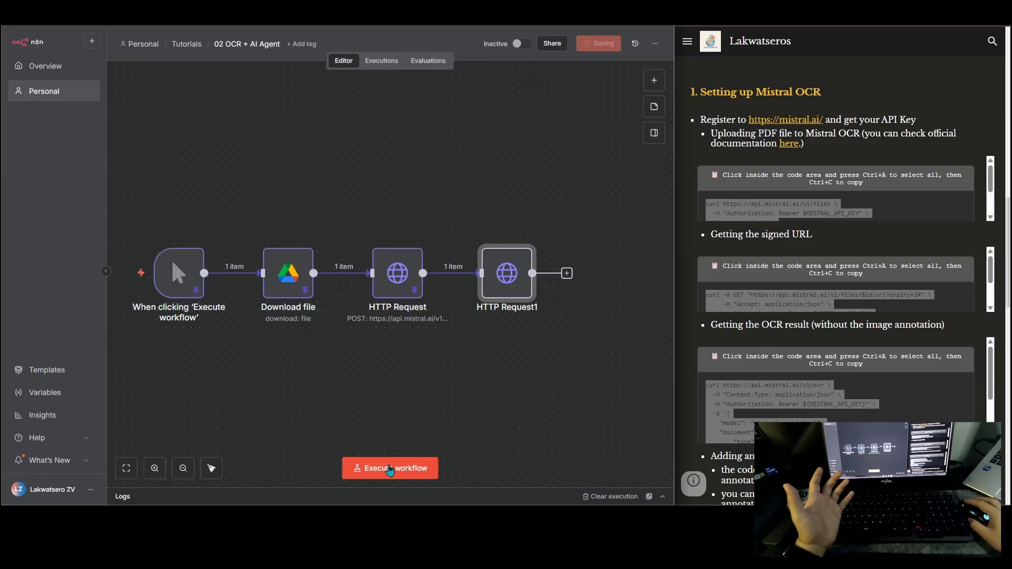
left_click(390, 468)
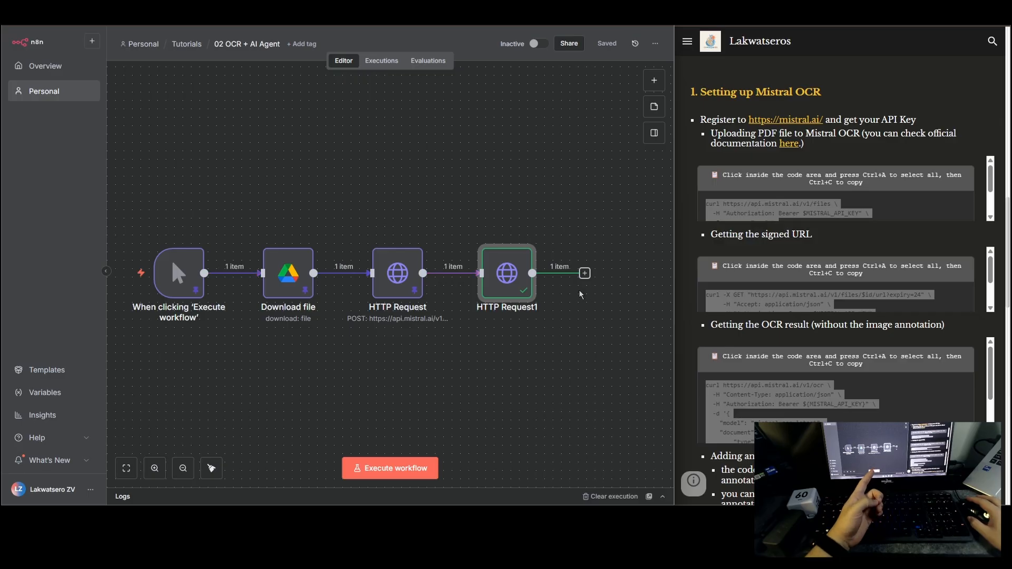
double_click(509, 278)
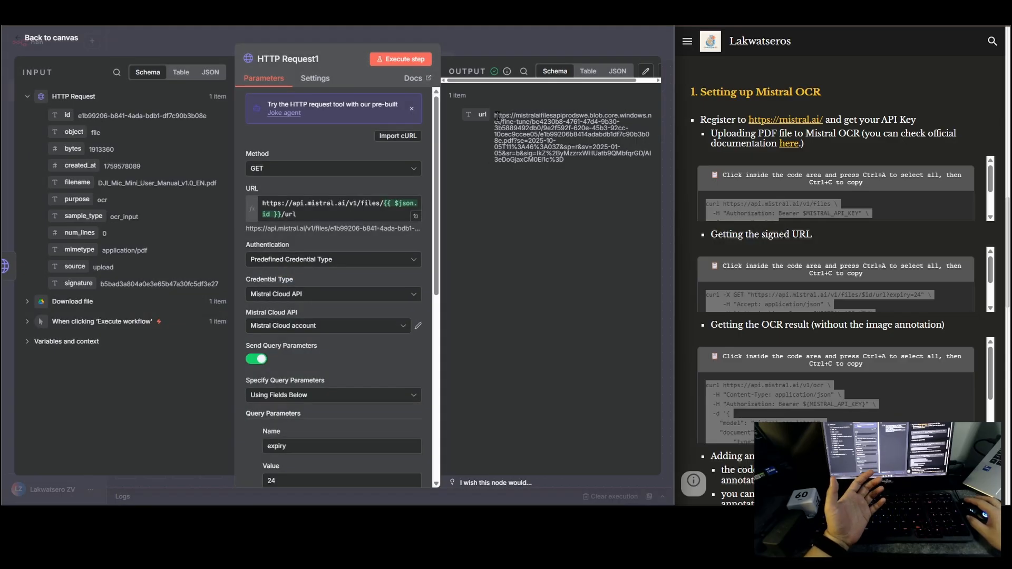
left_click_drag(499, 117, 579, 161)
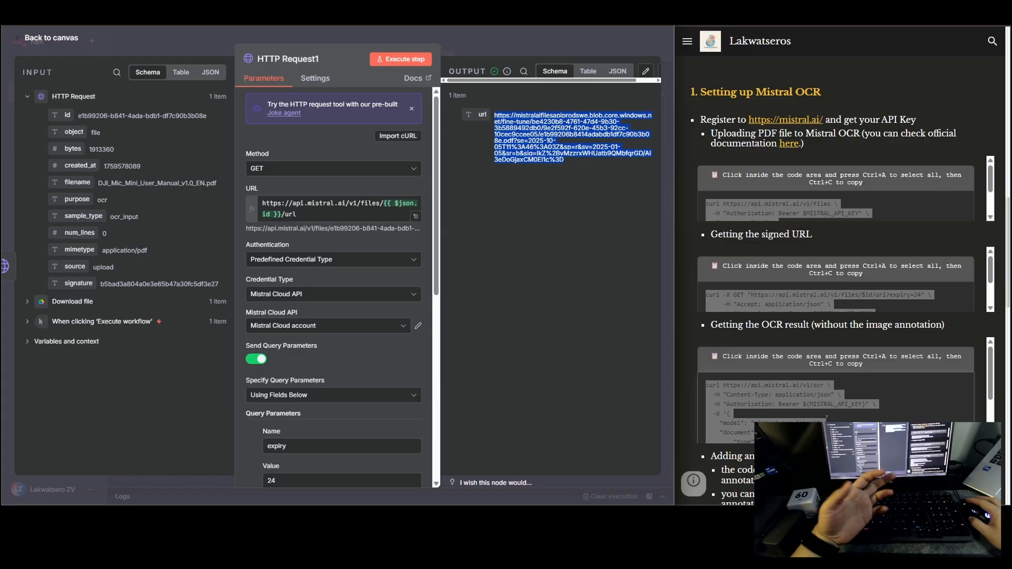
- Copy the OCR curl command from the blog and select the HTTP Request1 node
left_click(866, 403)
key("ctrl+a")
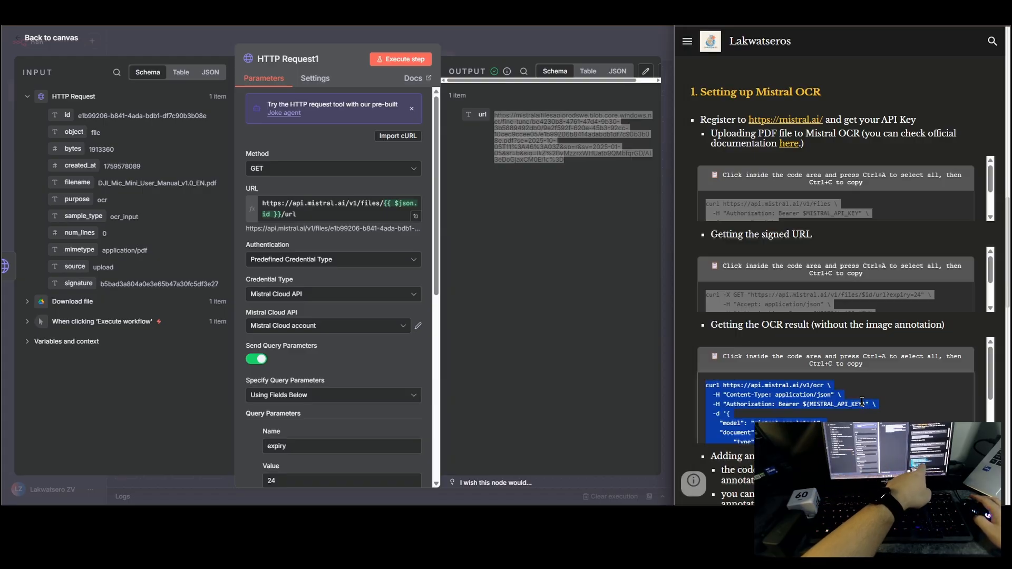
left_click(440, 343)
key("Escape")
left_click_drag(566, 364, 467, 222)
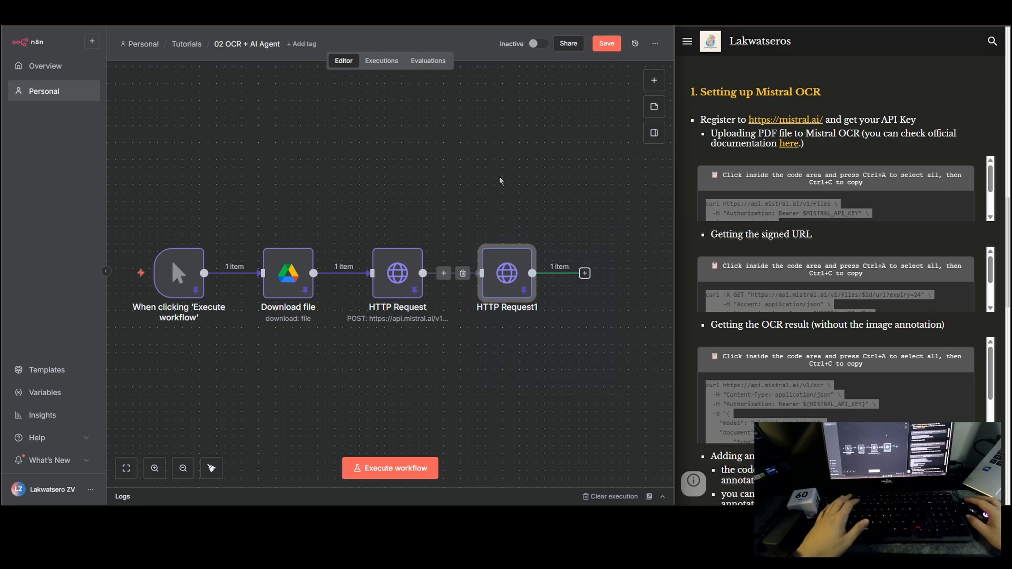
- Add an HTTP Request node after HTTP Request1 configured from the OCR curl command
left_click(584, 273)
type("http")
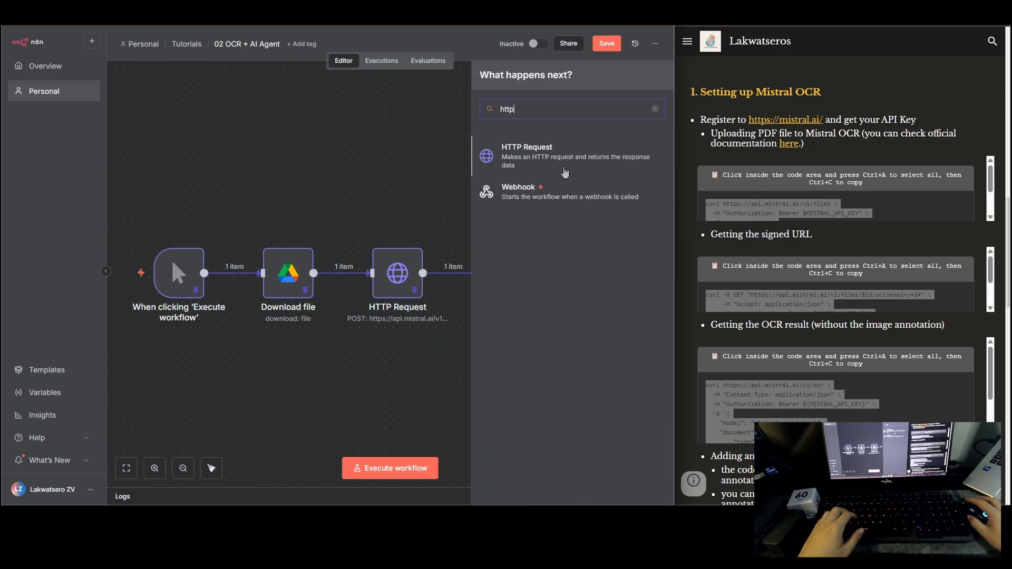
left_click(559, 153)
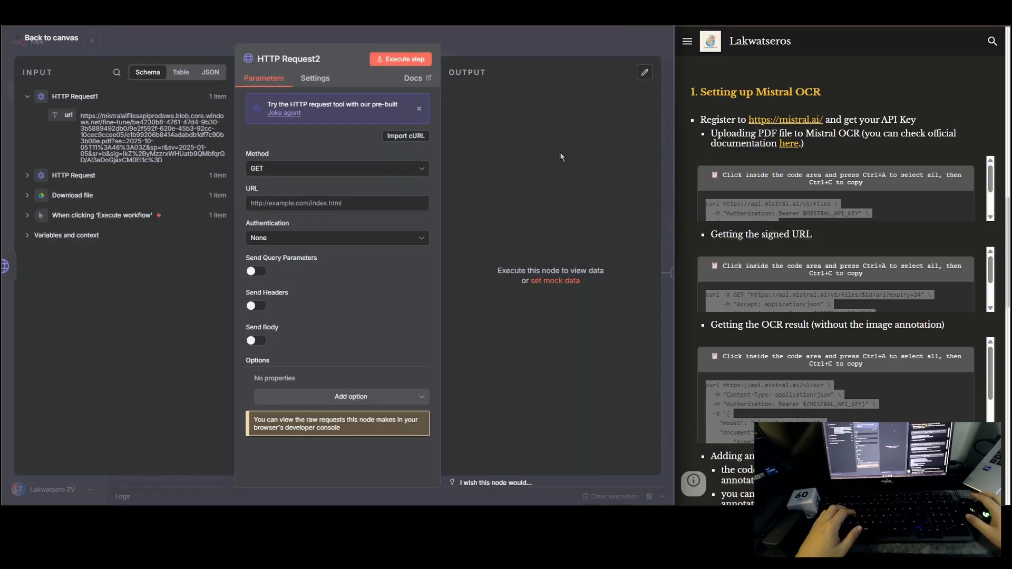
left_click(405, 135)
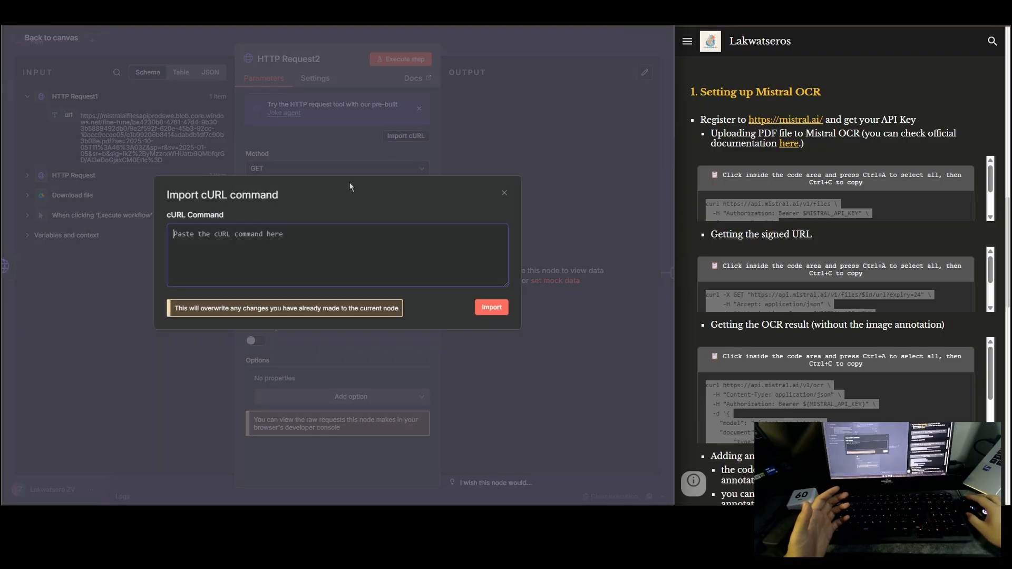
key("ctrl+v")
left_click(490, 307)
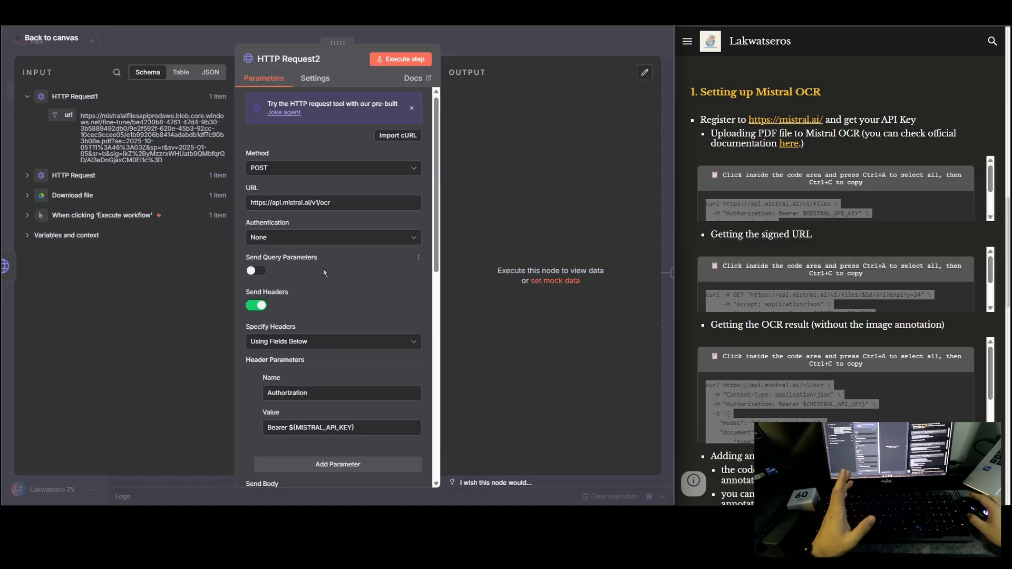
- Turn off Send Headers and authenticate with the Mistral Cloud API predefined credential
scroll(324, 268, "down", 3)
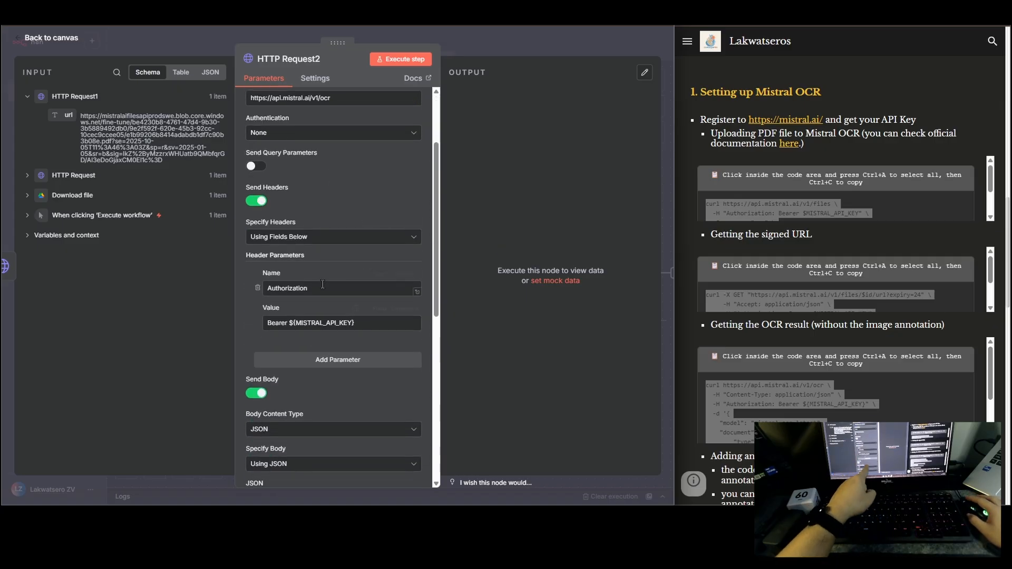
left_click(257, 201)
scroll(334, 200, "up", 1)
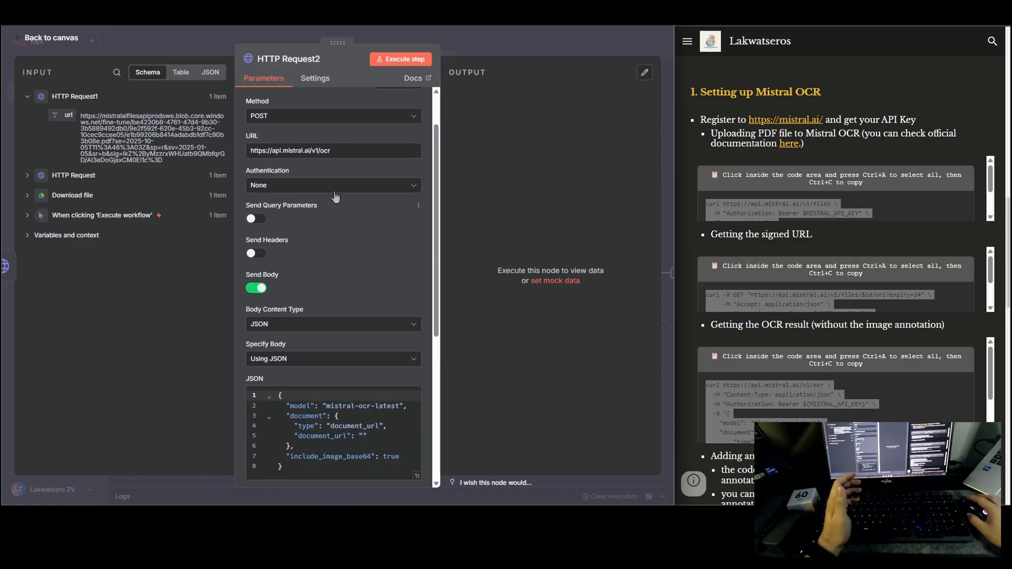
left_click(329, 186)
left_click(306, 232)
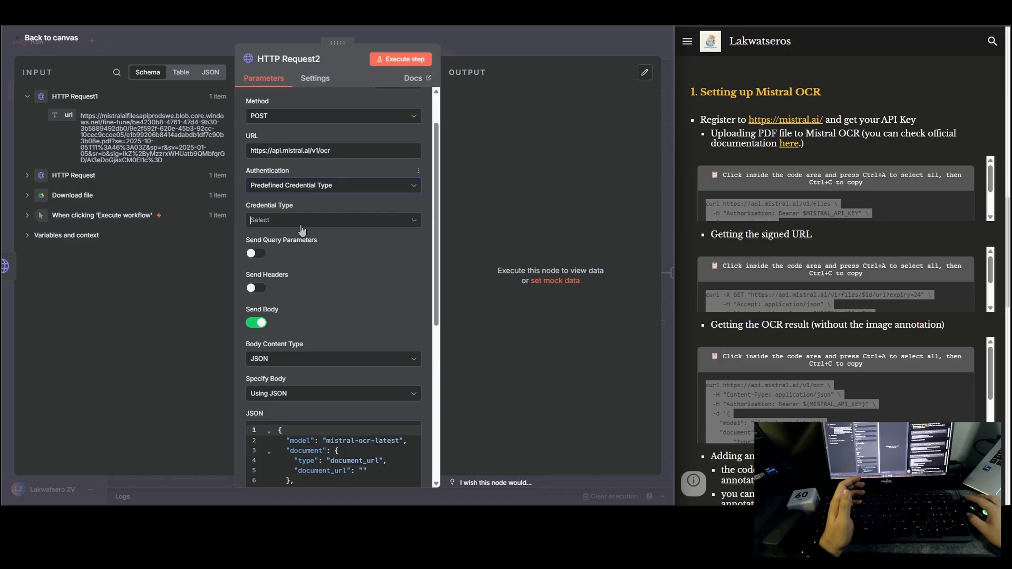
left_click(302, 222)
type("mist")
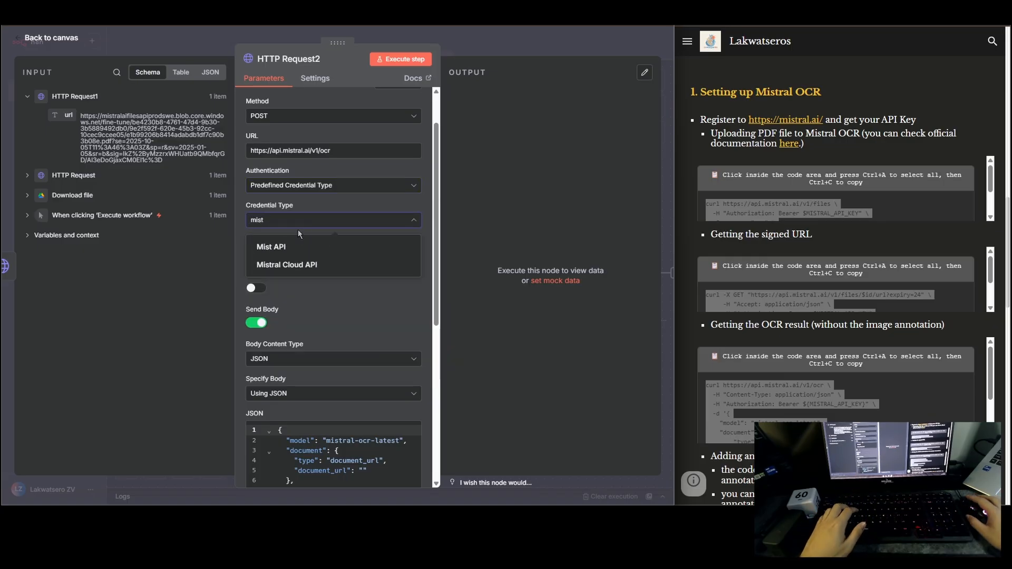
left_click(306, 263)
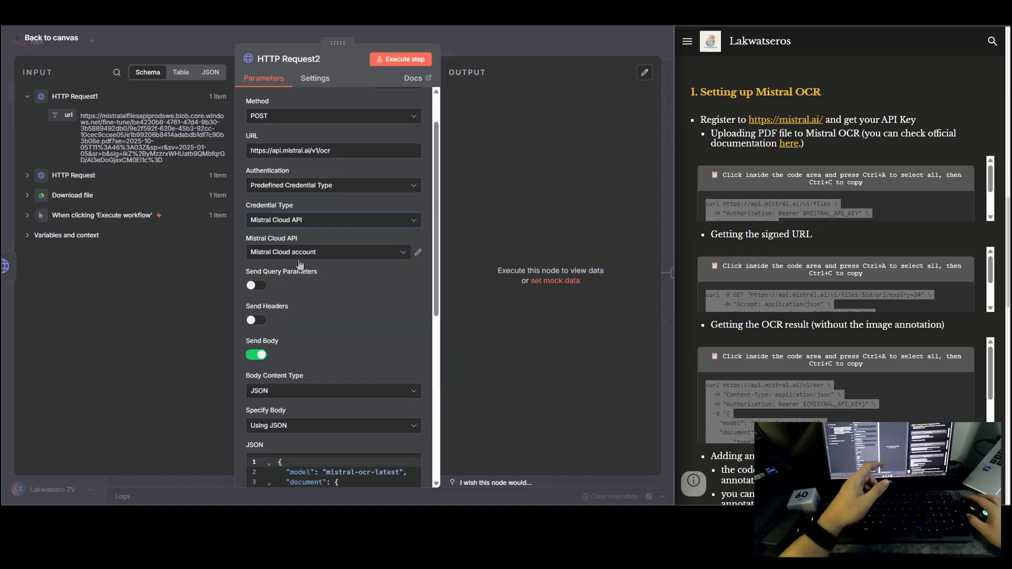
scroll(375, 276, "down", 4)
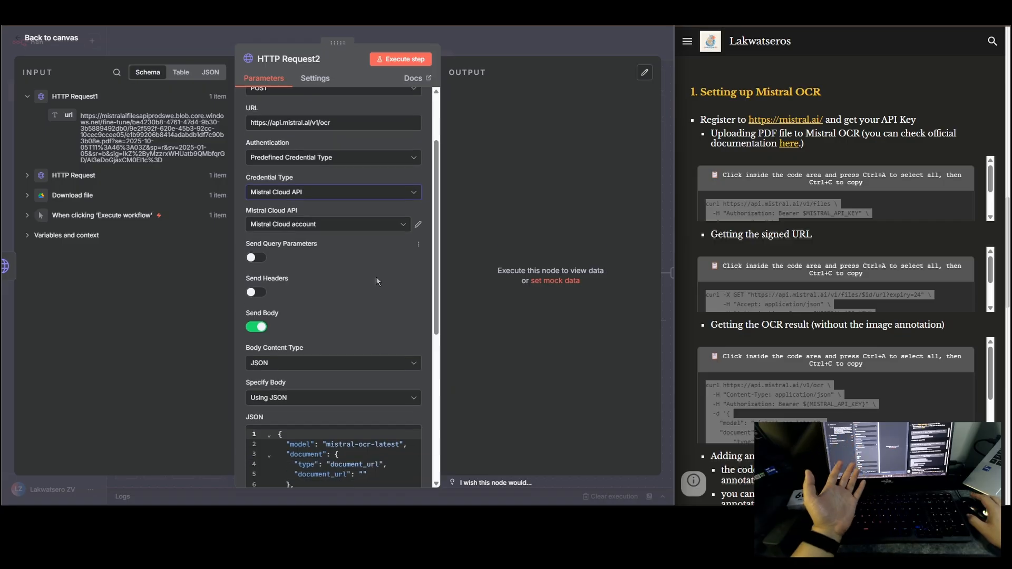
- Set HTTP Request2's Response Format to JSON after checking the Mistral OCR docs
key("ctrl+Tab")
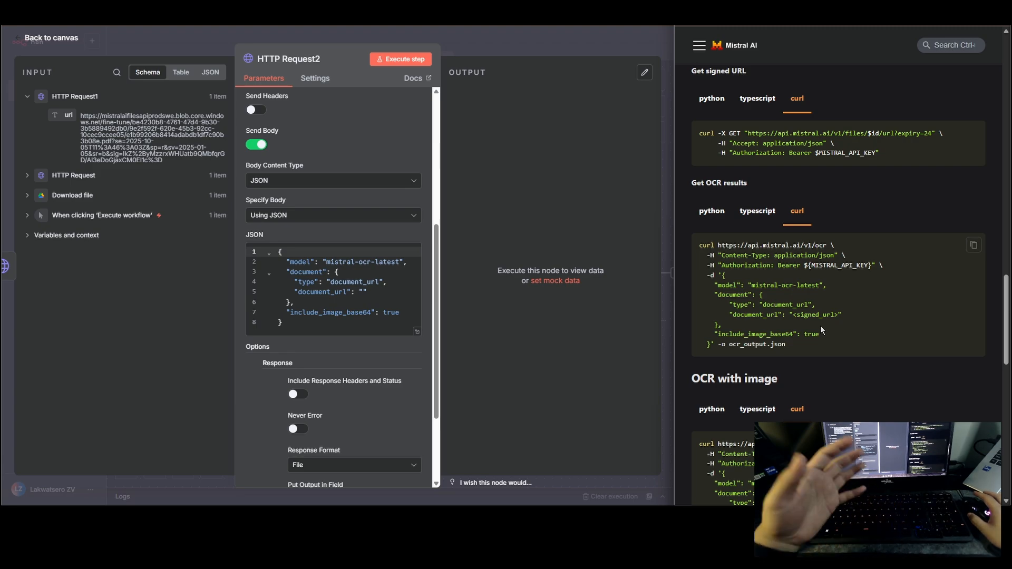
scroll(324, 361, "down", 3)
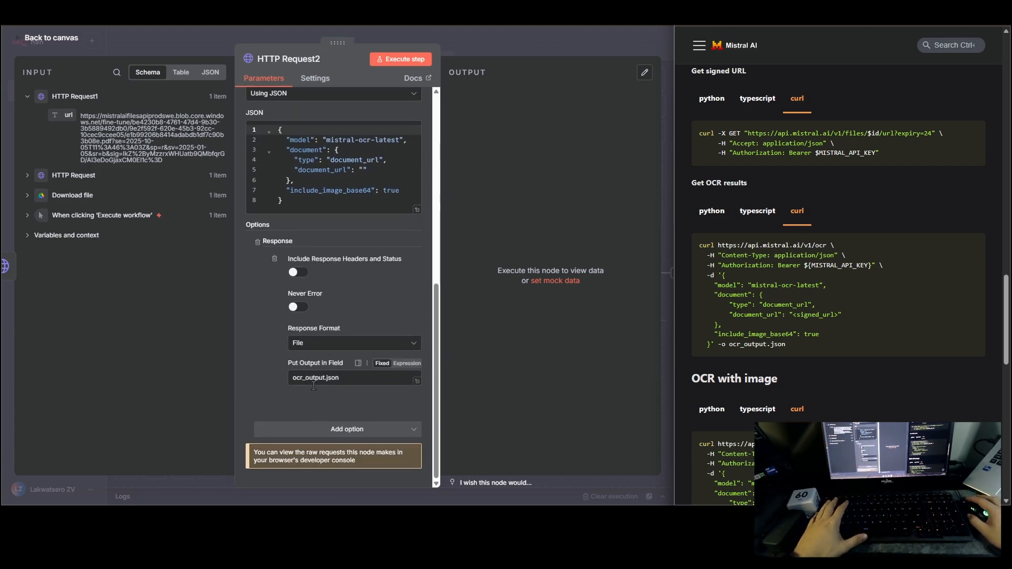
left_click(316, 351)
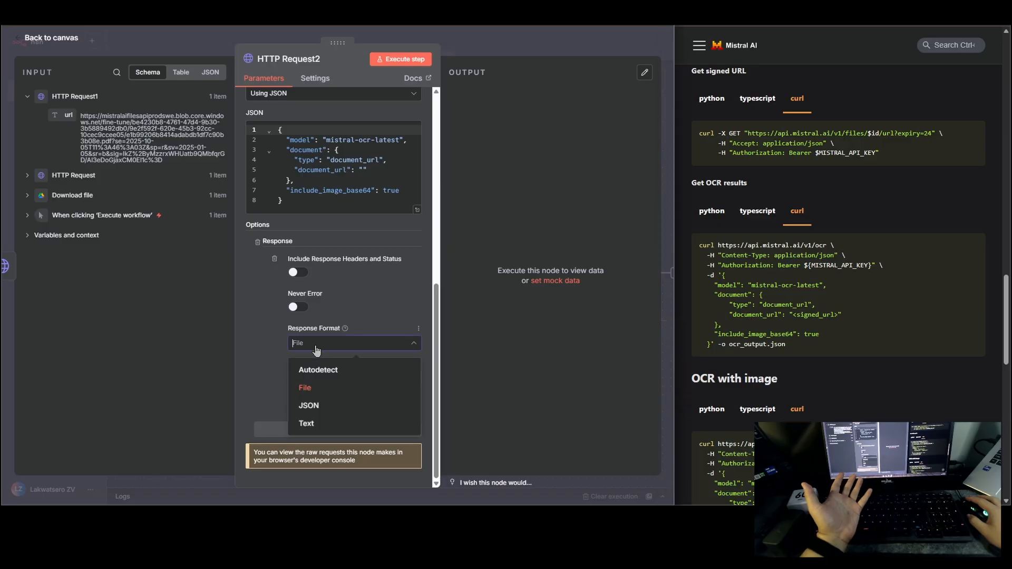
left_click(324, 407)
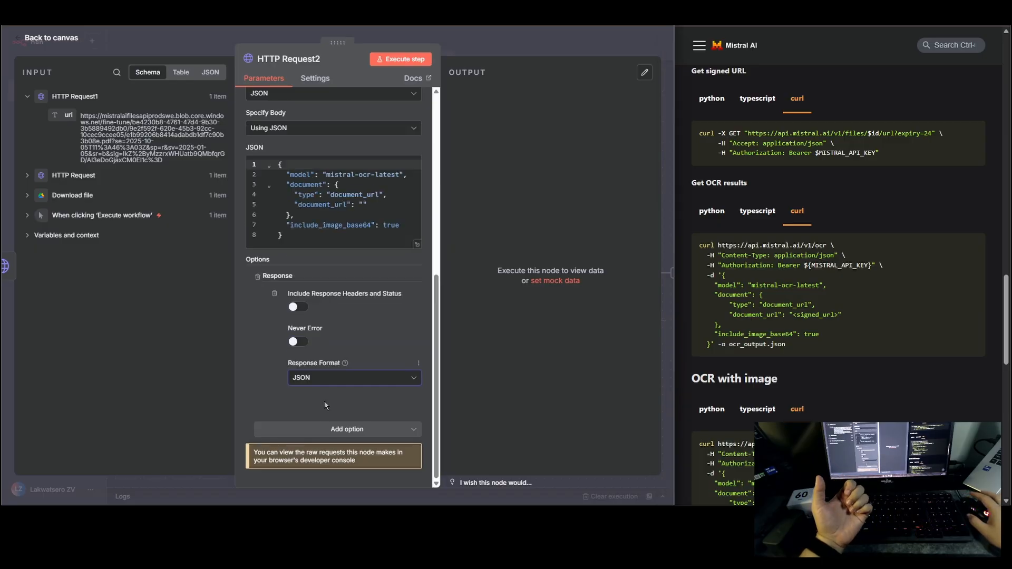
- Make the JSON body an expression with document_url set to {{ $json.url }}
scroll(325, 405, "up", 3)
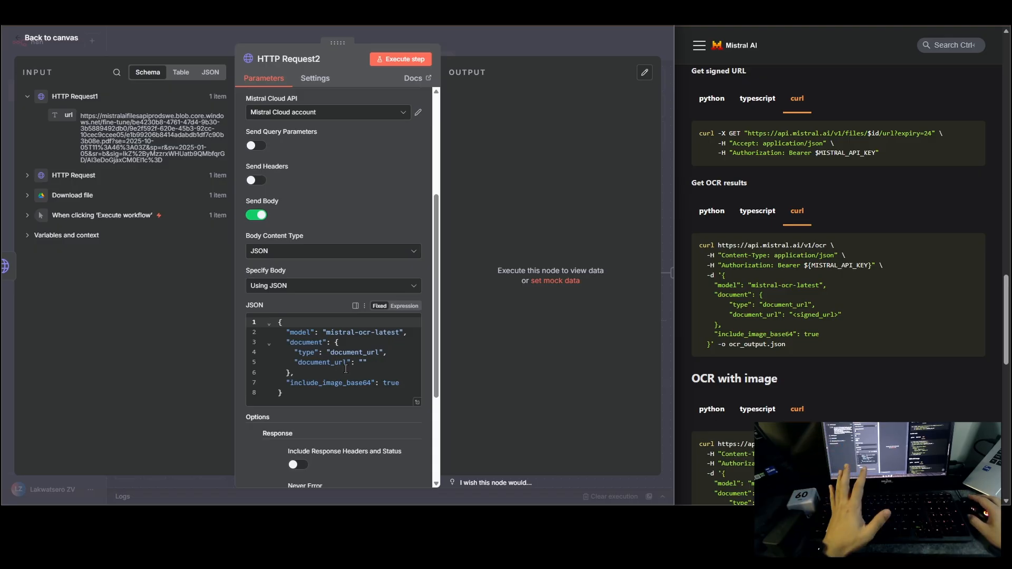
left_click(362, 363)
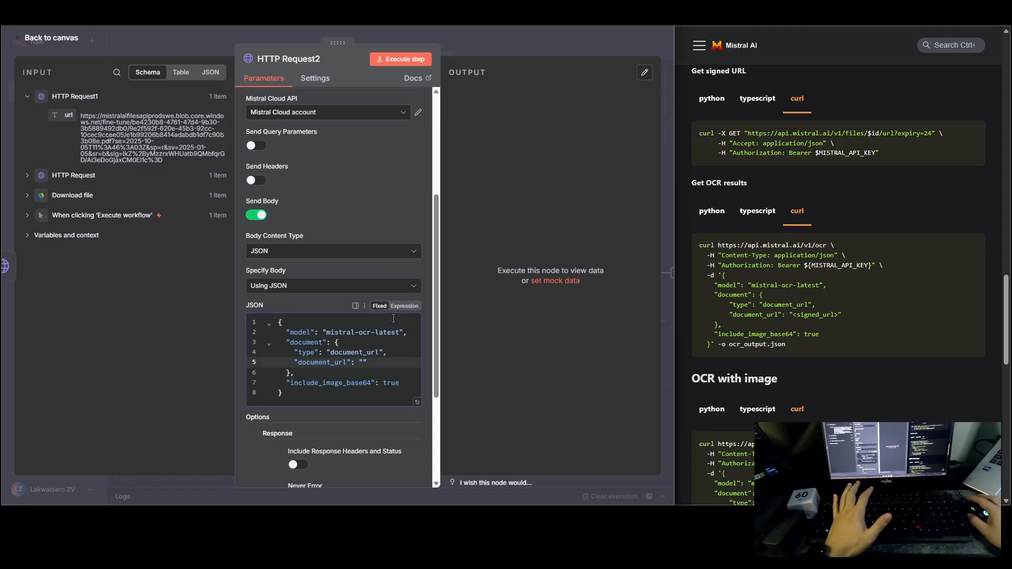
left_click(404, 307)
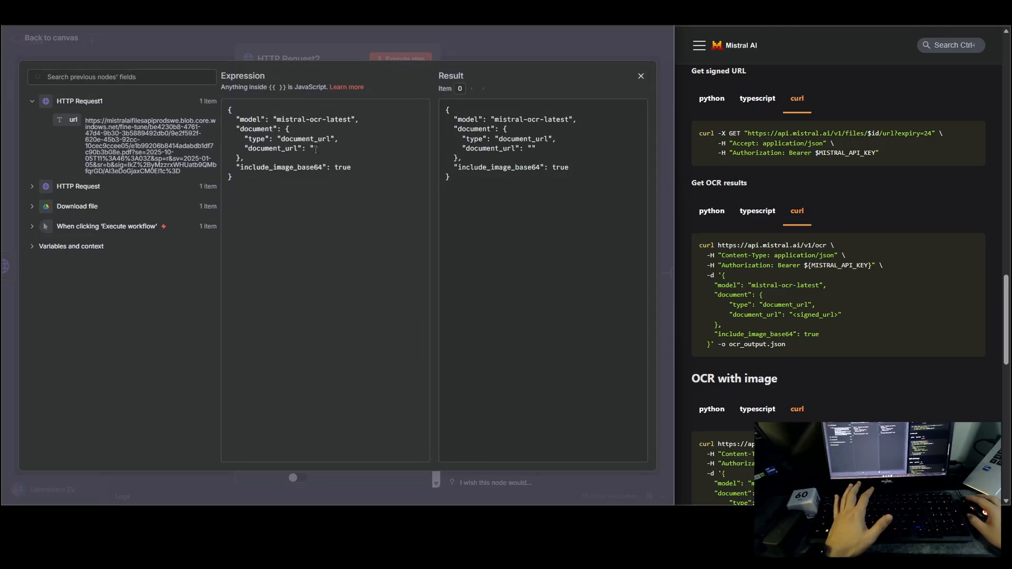
left_click_drag(73, 120, 316, 153)
left_click(51, 43)
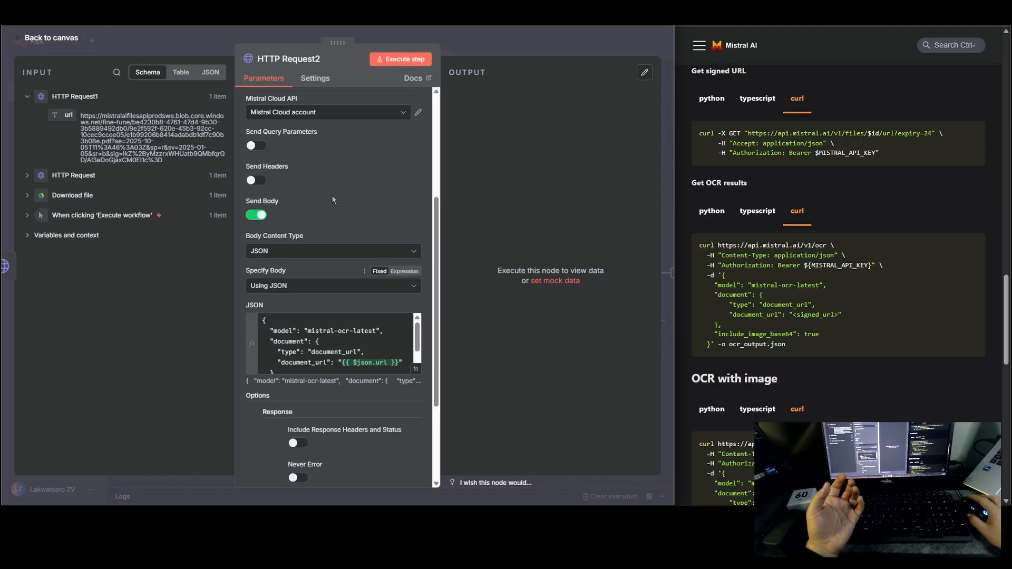
key("Escape")
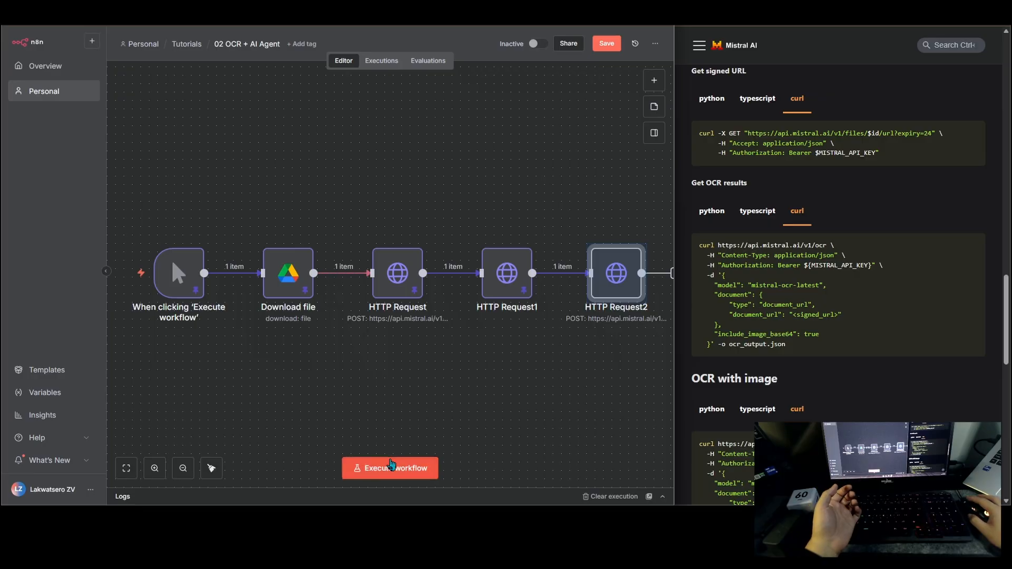
- Run the workflow and open HTTP Request2 to view its OCR output
left_click(391, 468)
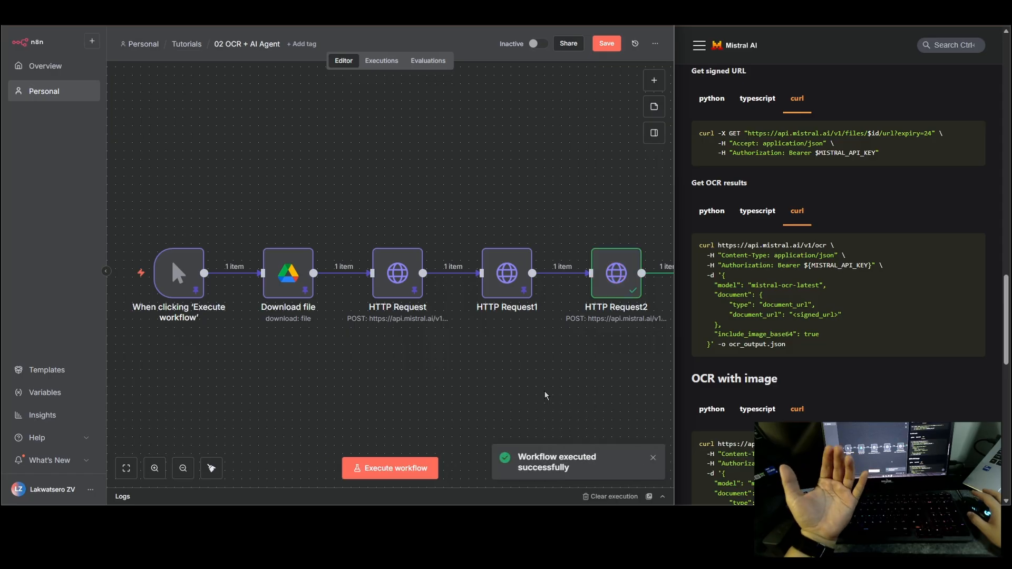
double_click(623, 283)
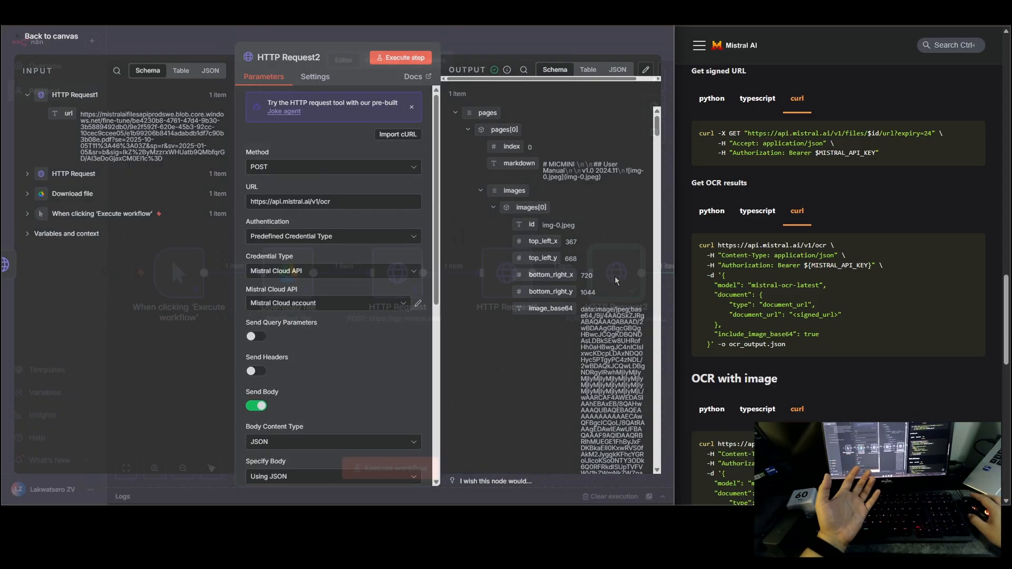
scroll(547, 233, "down", 3)
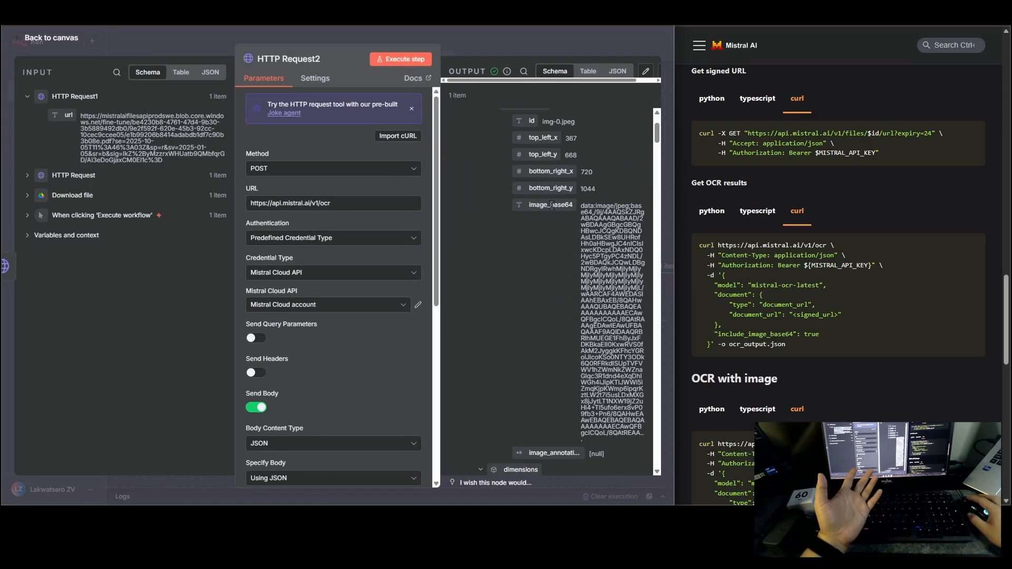
left_click_drag(580, 210, 593, 356)
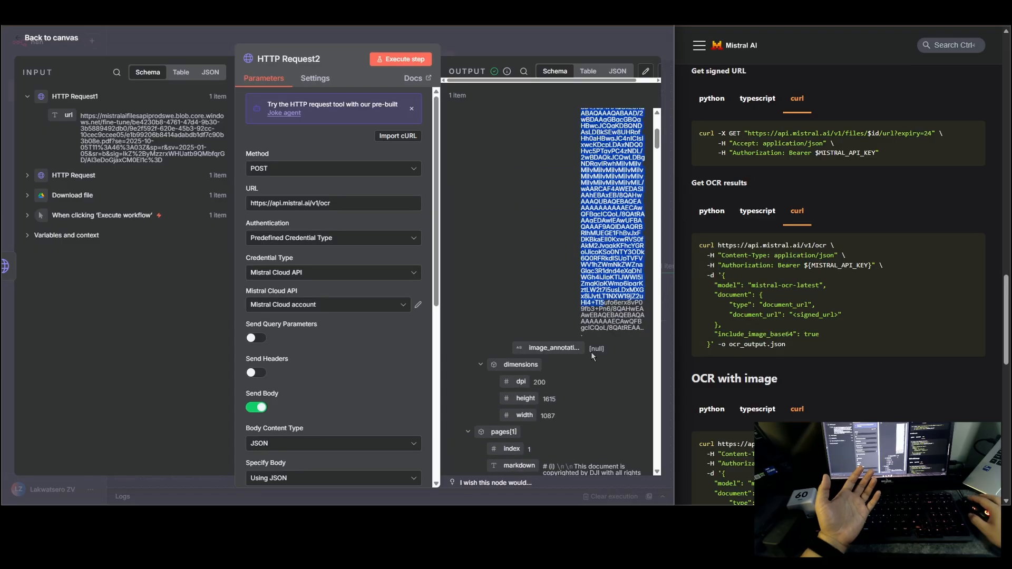
left_click(590, 352)
- Scroll through the OCR pages' markdown, image ids, coordinates and base64 data
scroll(590, 374, "down", 6)
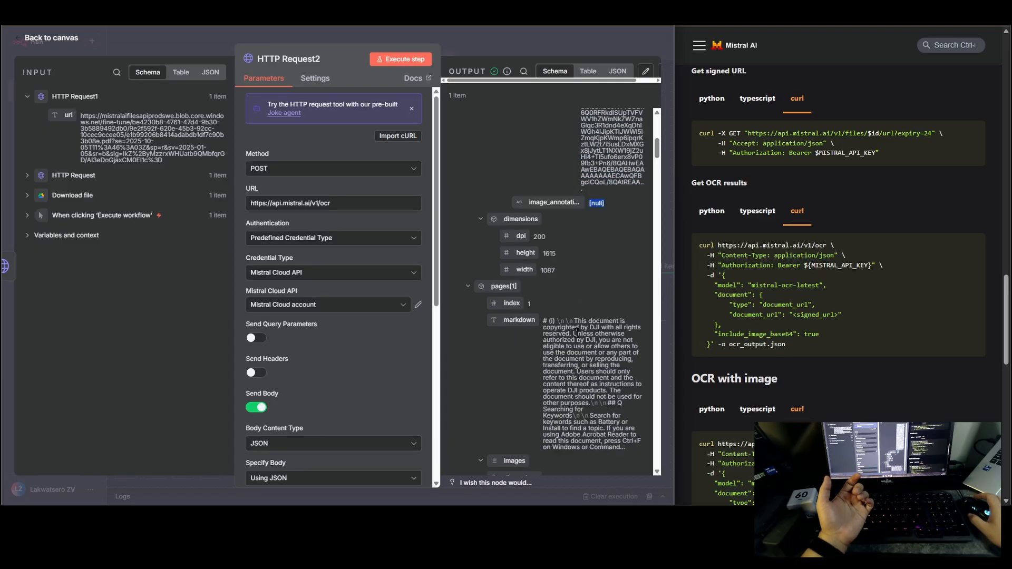
scroll(577, 333, "down", 8)
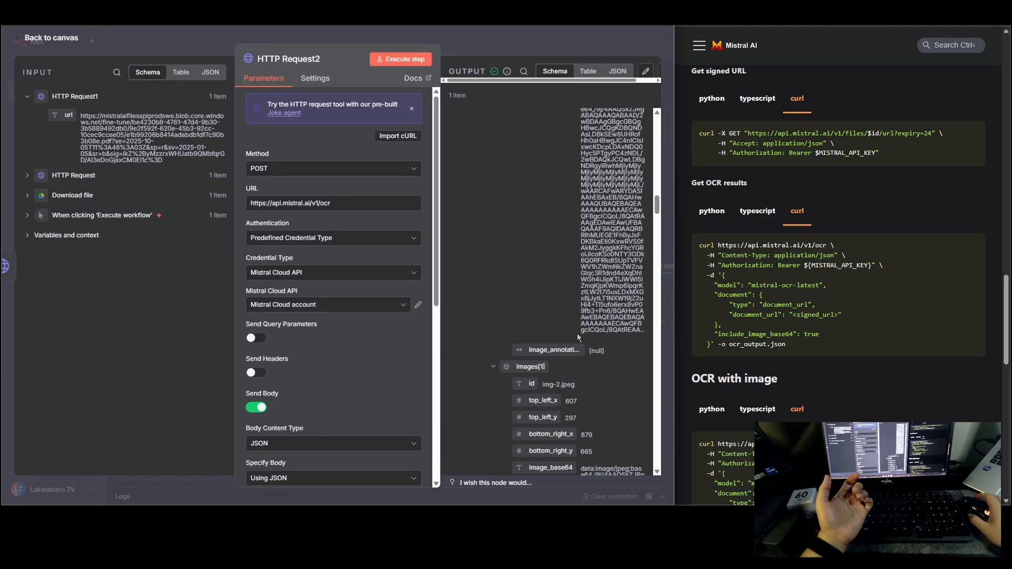
scroll(576, 328, "down", 6)
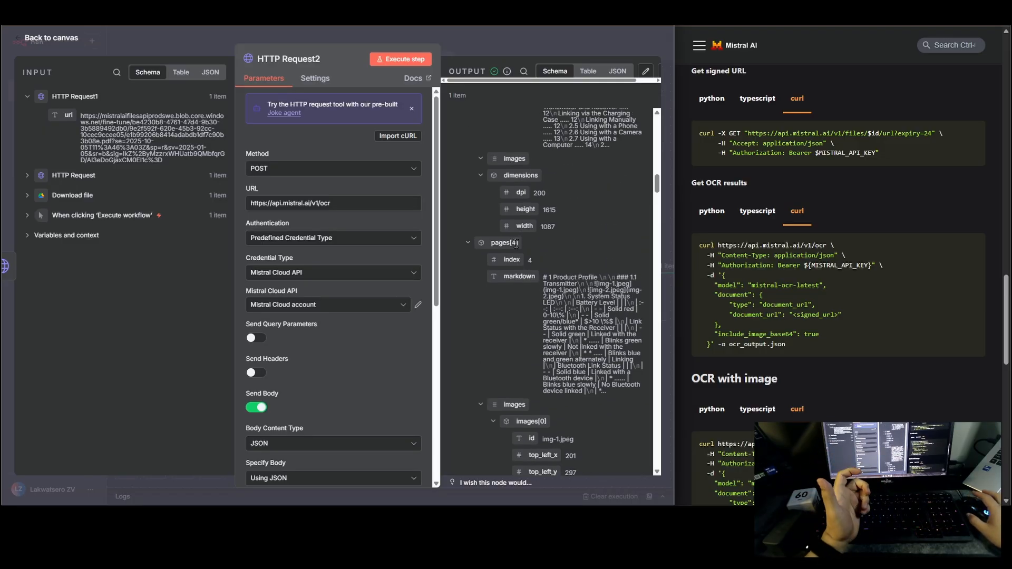
left_click_drag(545, 278, 609, 408)
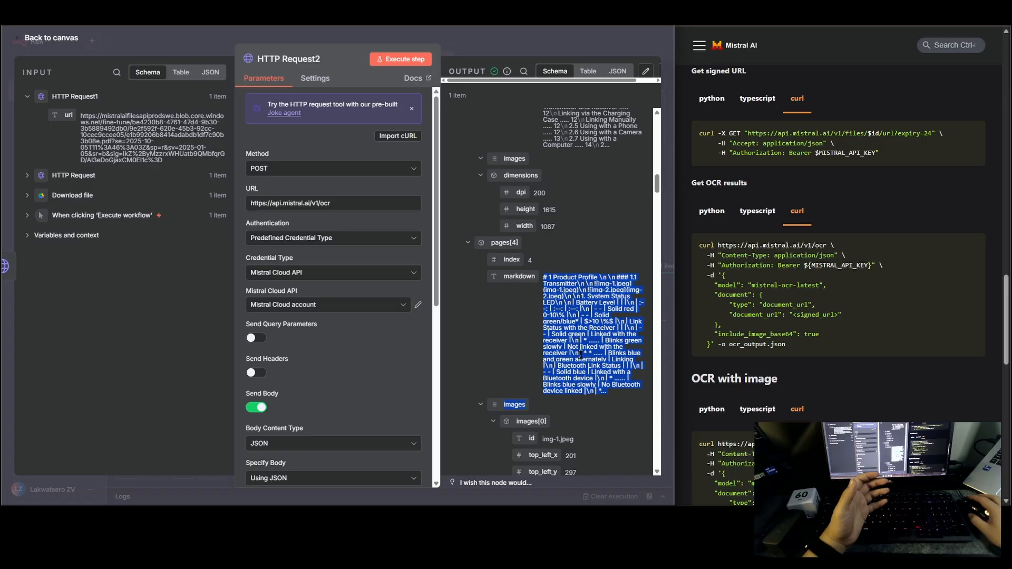
scroll(569, 345, "down", 5)
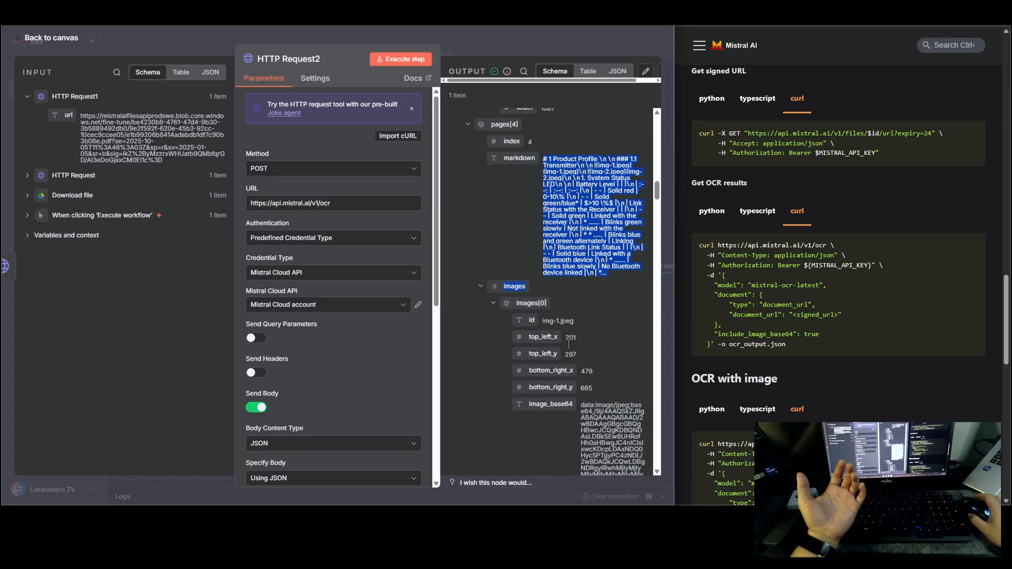
left_click_drag(591, 267, 605, 357)
scroll(604, 357, "down", 5)
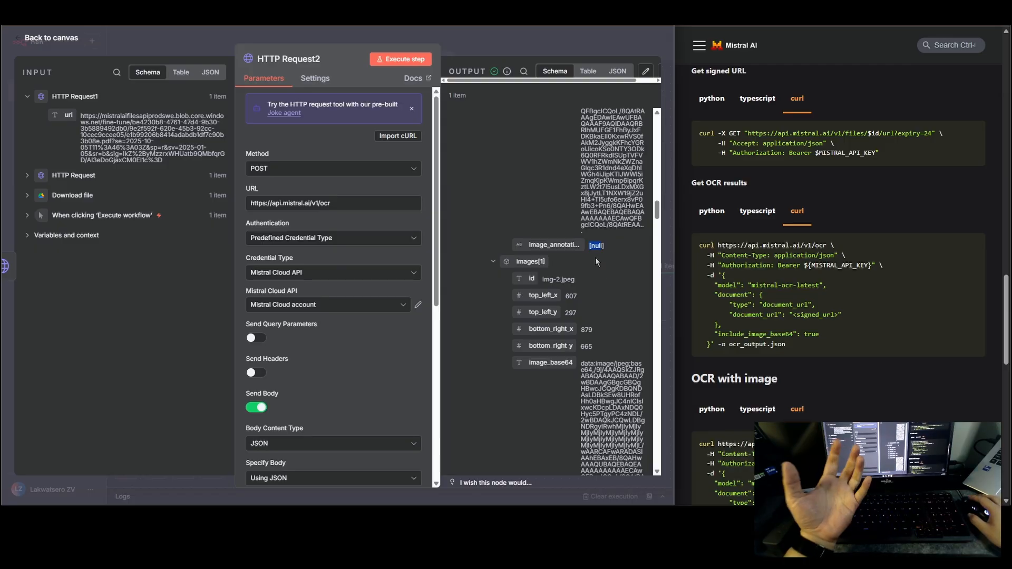
scroll(247, 322, "down", 5)
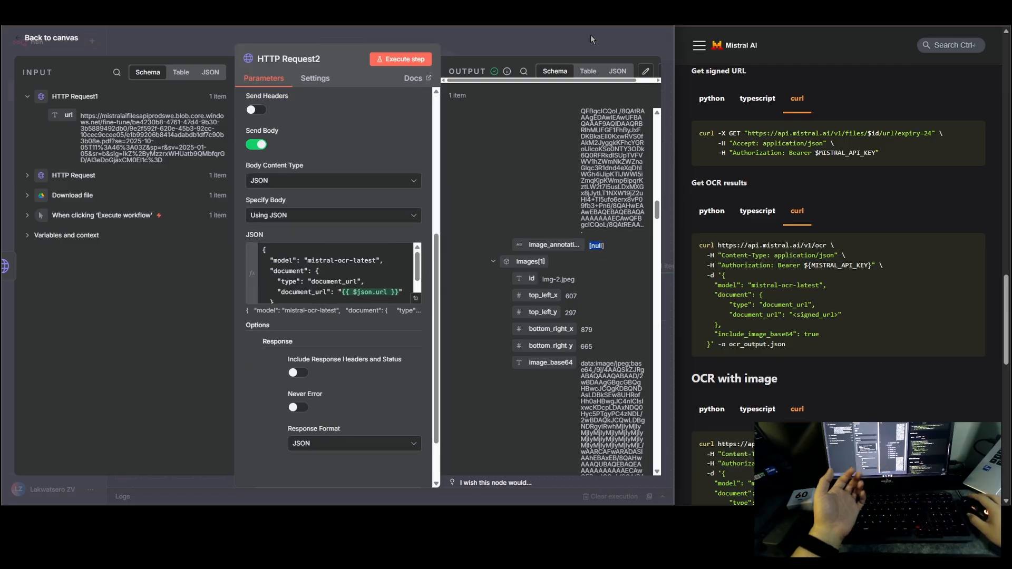
- Follow the tutorial's link to Mistral's Annotations documentation page
left_click(754, 11)
scroll(823, 205, "down", 1)
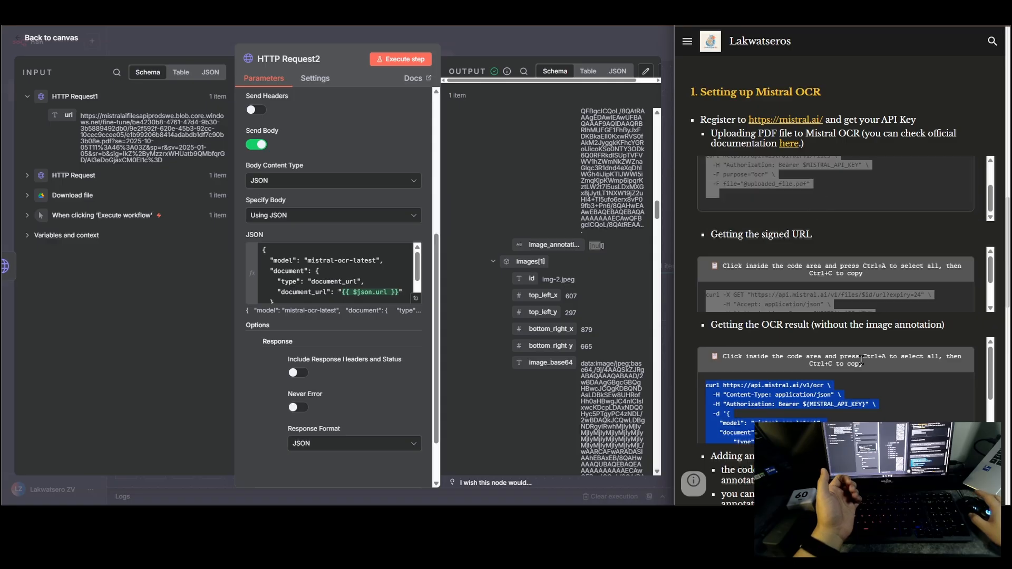
scroll(861, 361, "down", 5)
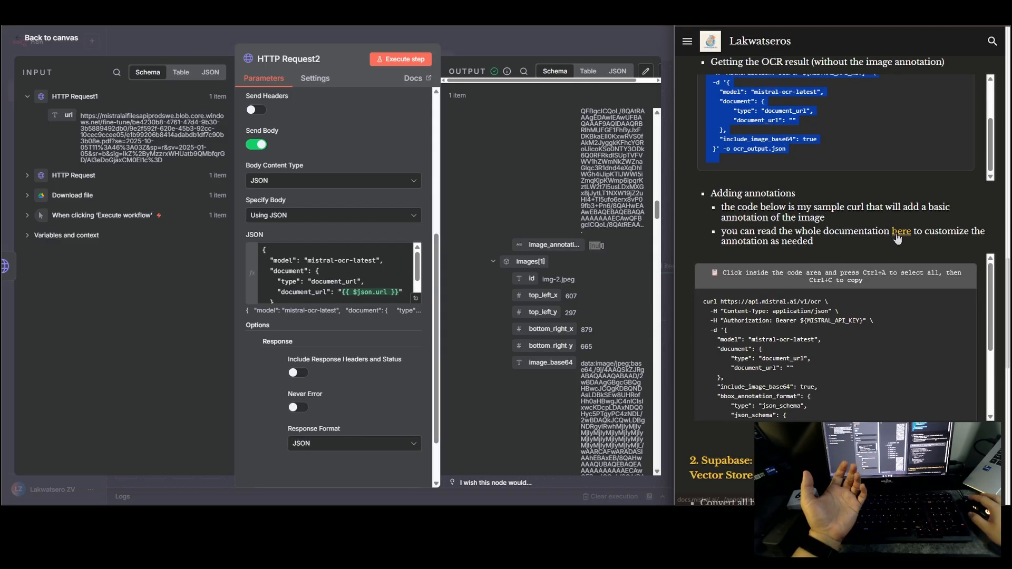
left_click(899, 232)
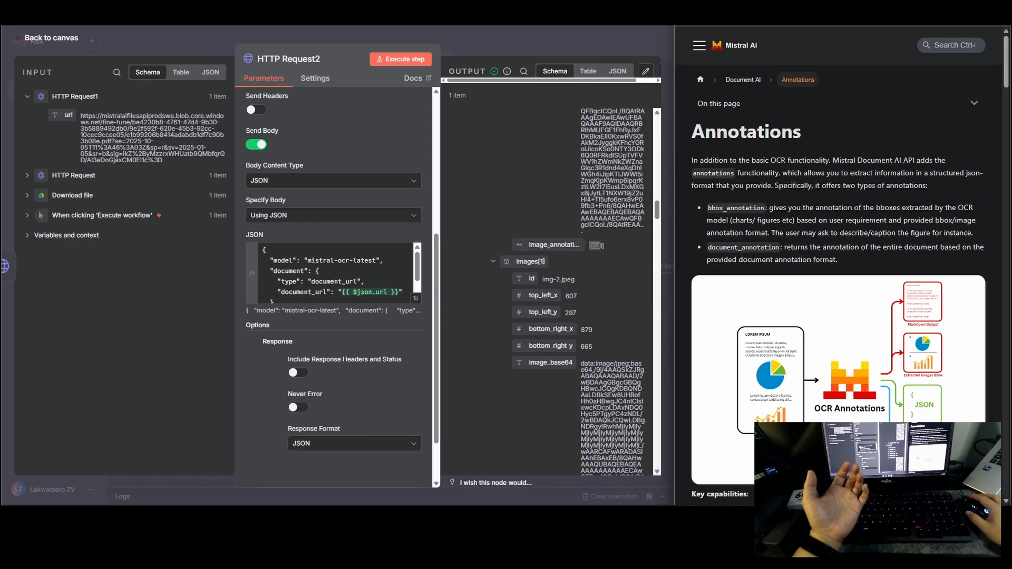
- Study the bbox annotation example's json_schema: document_type, short_description and summary
double_click(745, 135)
scroll(786, 242, "down", 5)
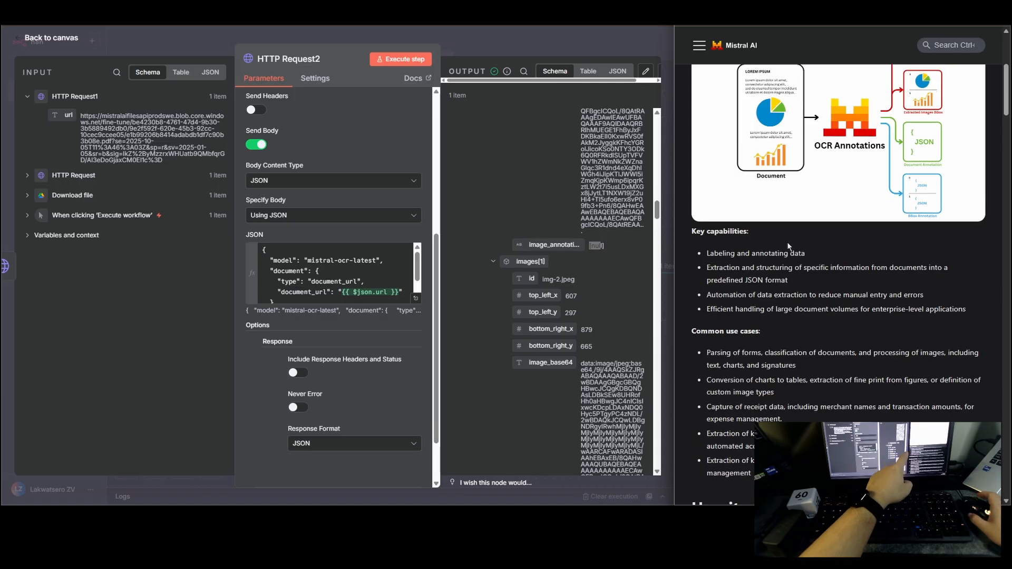
scroll(786, 242, "down", 15)
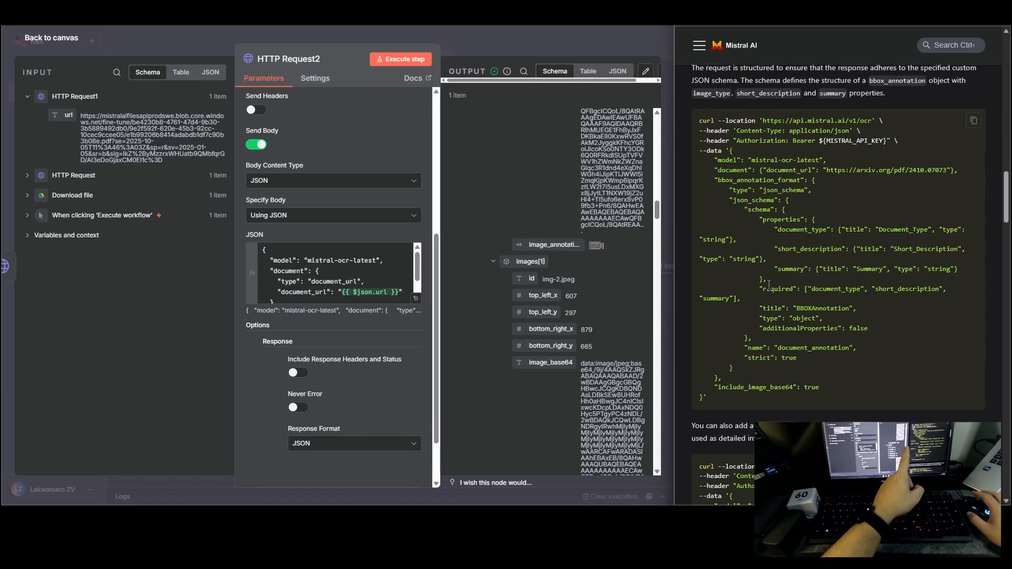
double_click(746, 201)
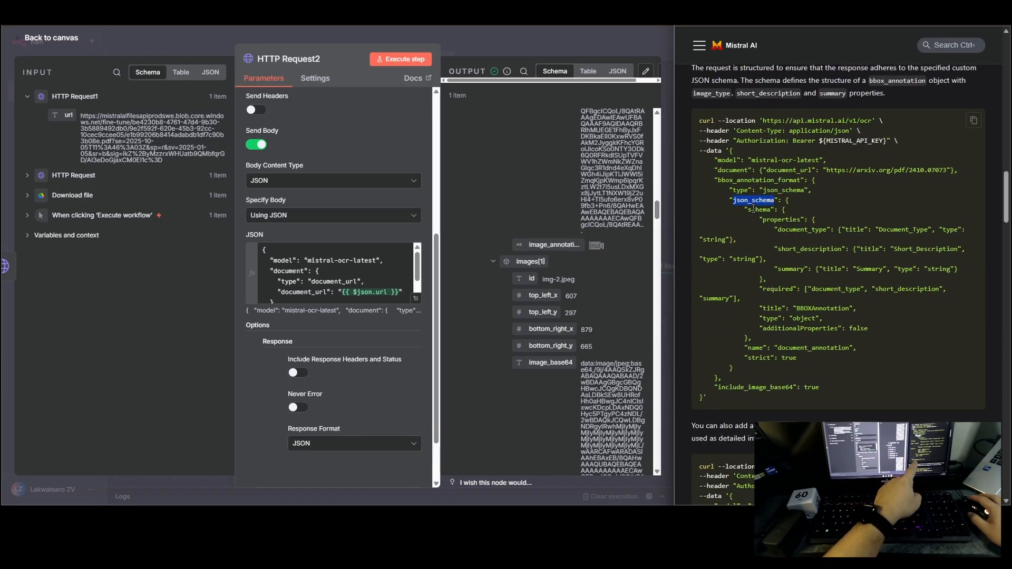
left_click_drag(753, 209, 848, 388)
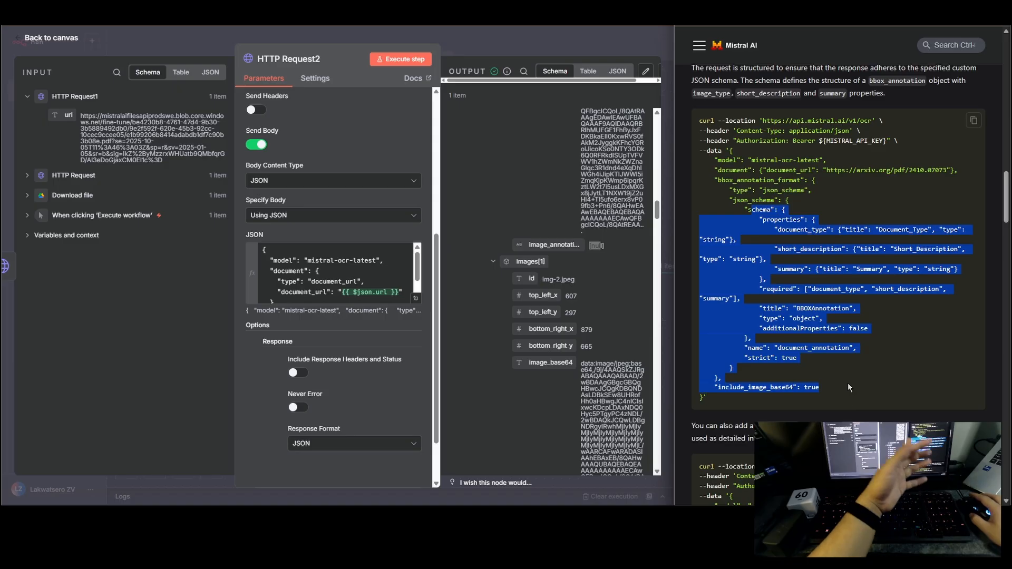
left_click(796, 257)
double_click(798, 230)
double_click(799, 250)
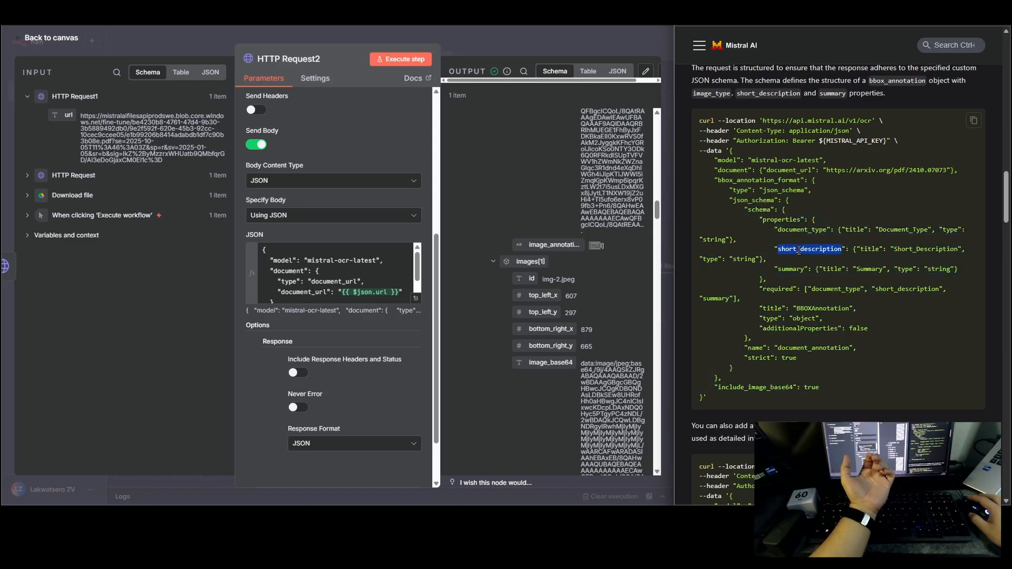
double_click(792, 269)
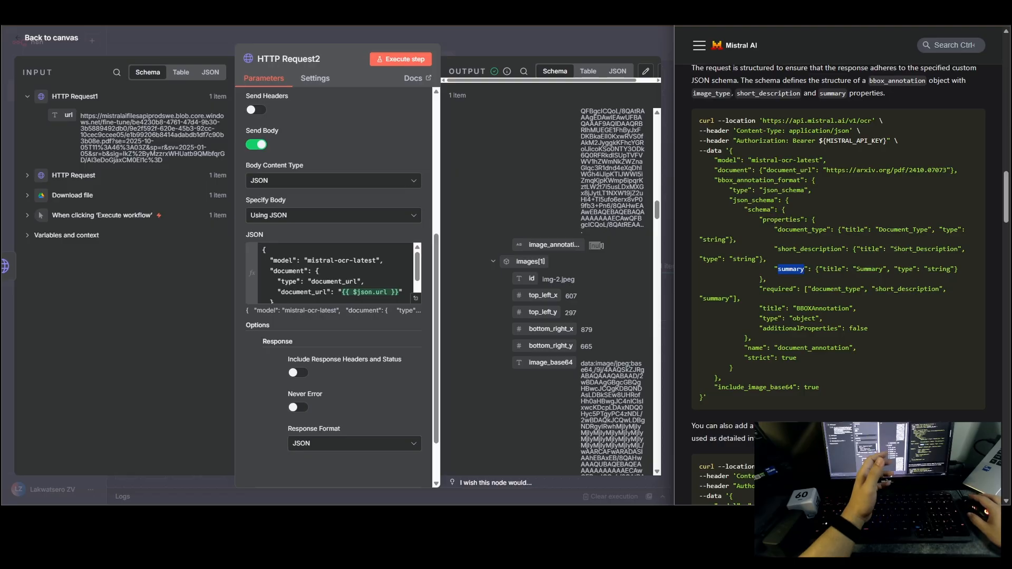
left_click(799, 235)
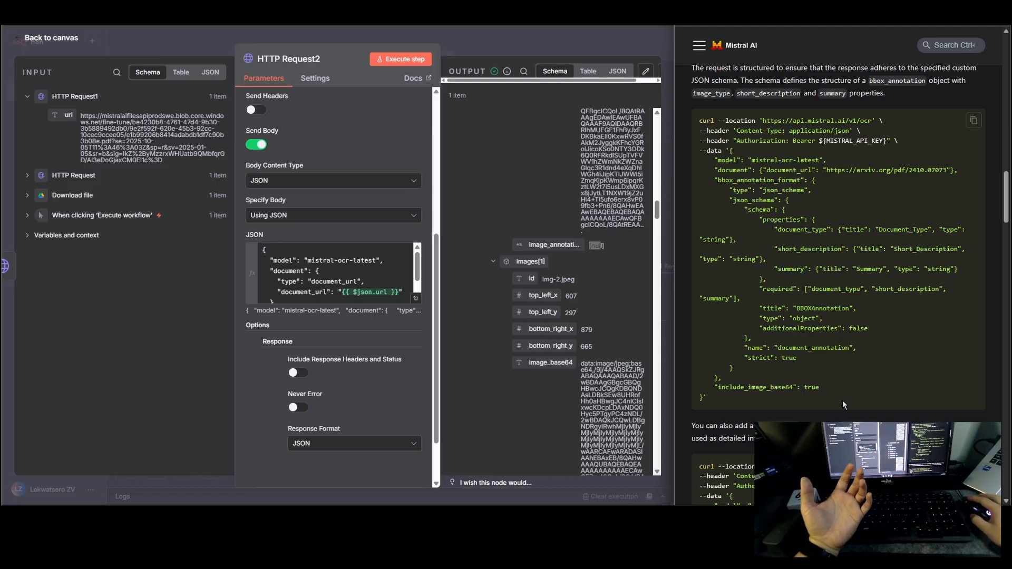
left_click_drag(842, 400, 699, 118)
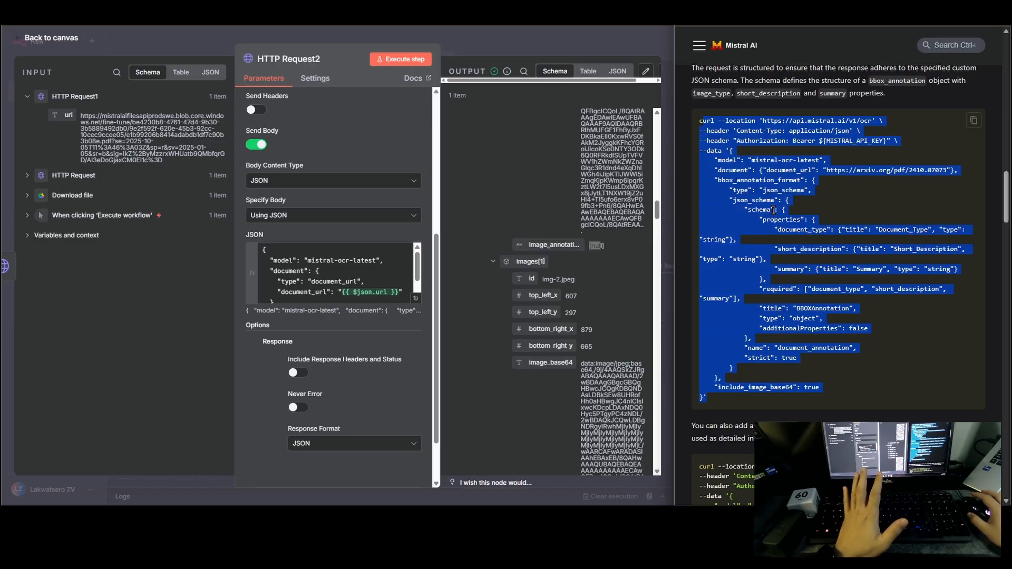
- Copy the blog's entire annotation curl command
key("ctrl+Tab")
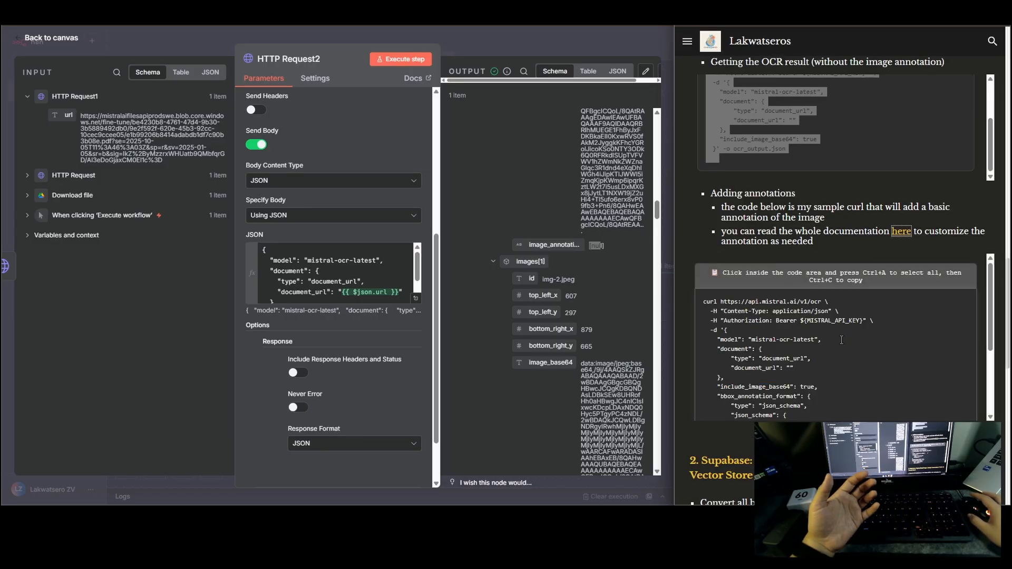
scroll(837, 335, "down", 2)
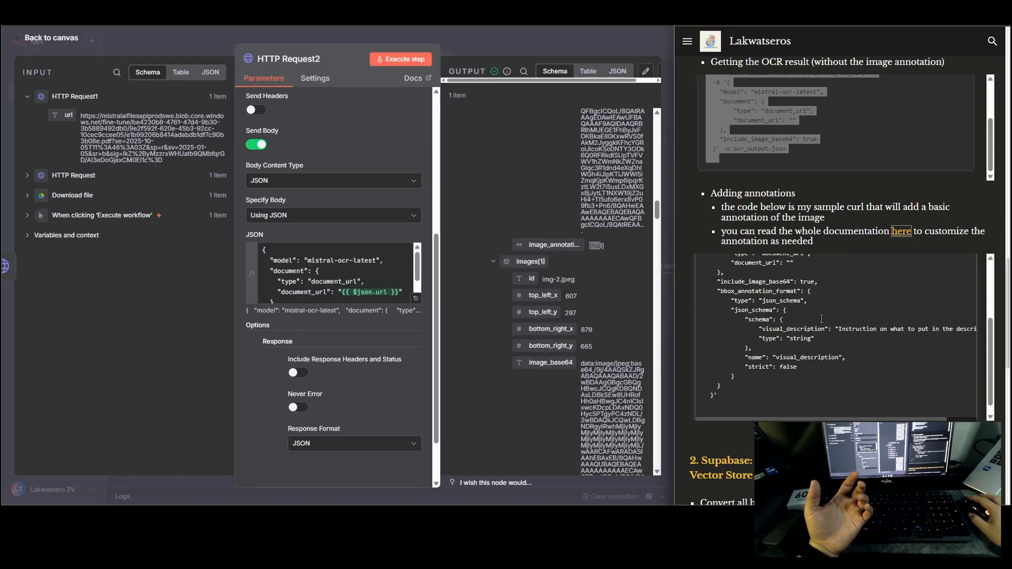
key("ctrl+a")
scroll(389, 140, "up", 5)
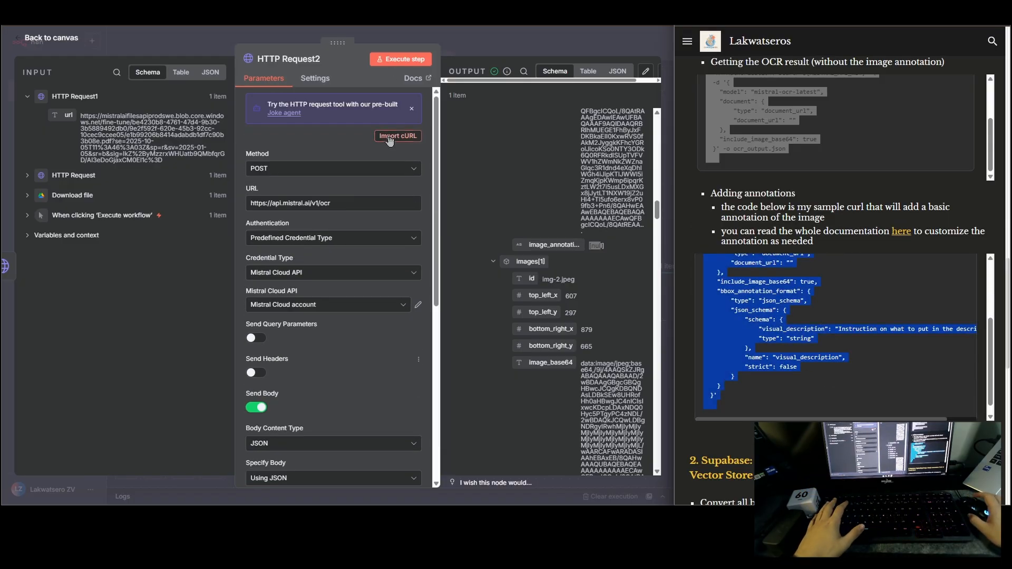
- Import the annotation curl command into HTTP Request2, replacing its settings
left_click(389, 138)
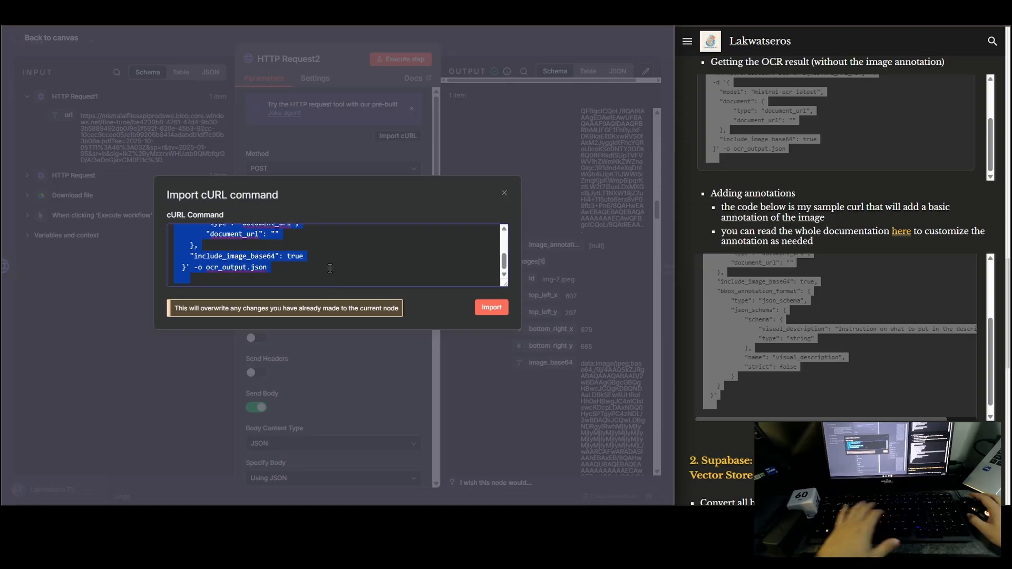
key("BackSpace")
key("ctrl+v")
left_click(503, 312)
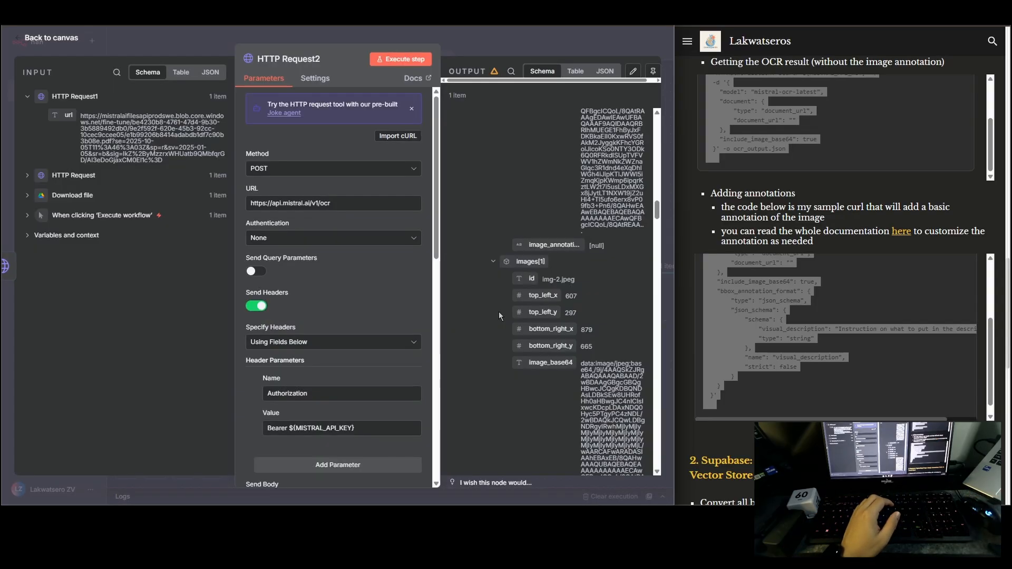
- Authenticate with Mistral Cloud API, turn off Send Headers, and make the JSON body an expression
left_click(344, 237)
left_click(314, 283)
left_click(312, 274)
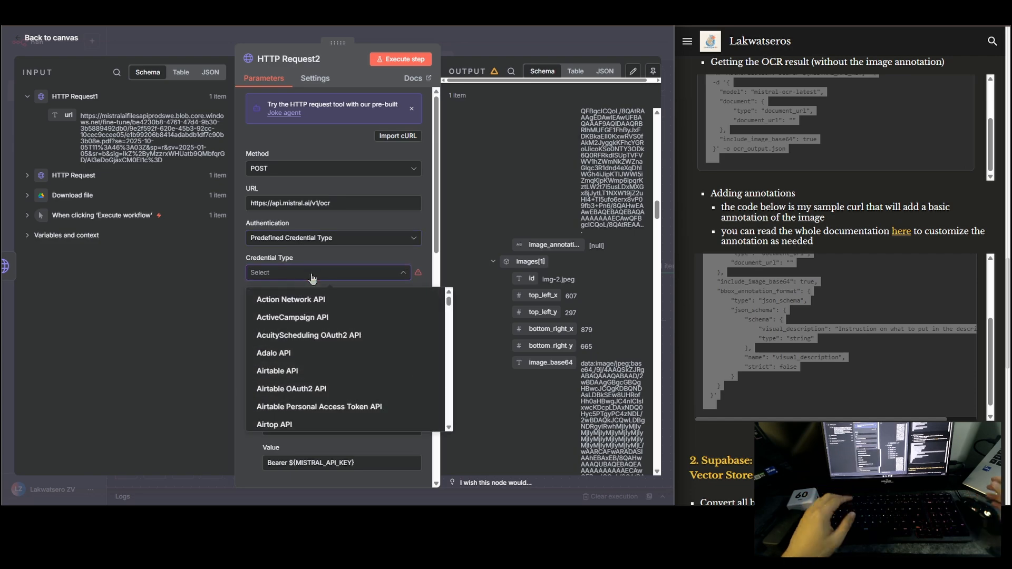
type("mist")
left_click(316, 321)
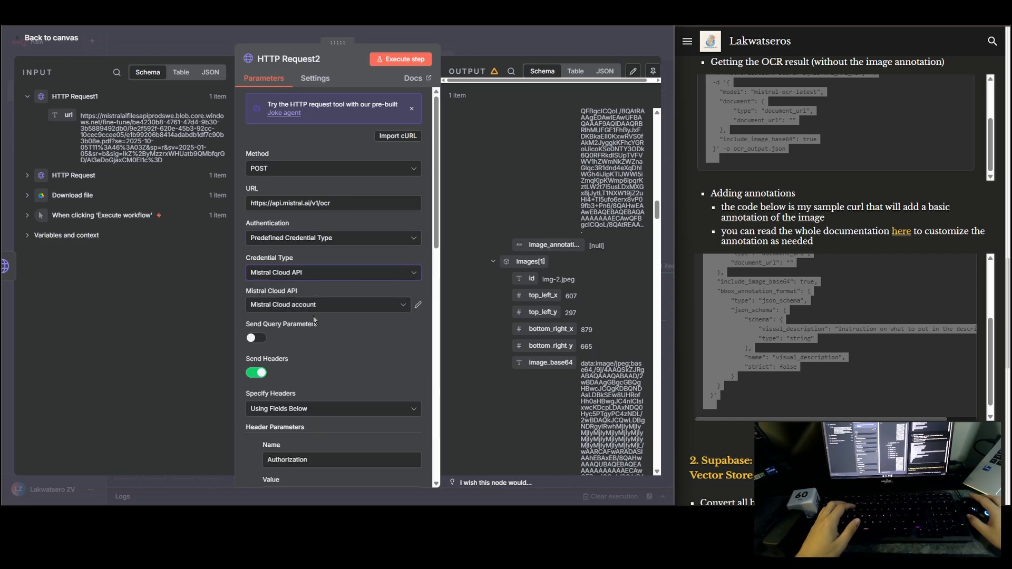
scroll(309, 311, "down", 3)
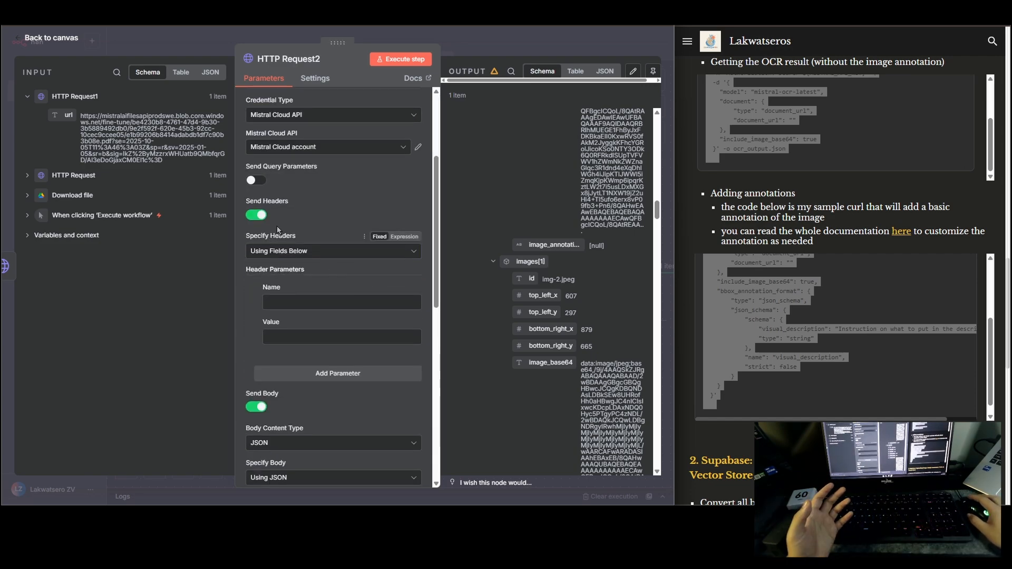
left_click(255, 219)
scroll(338, 201, "down", 2)
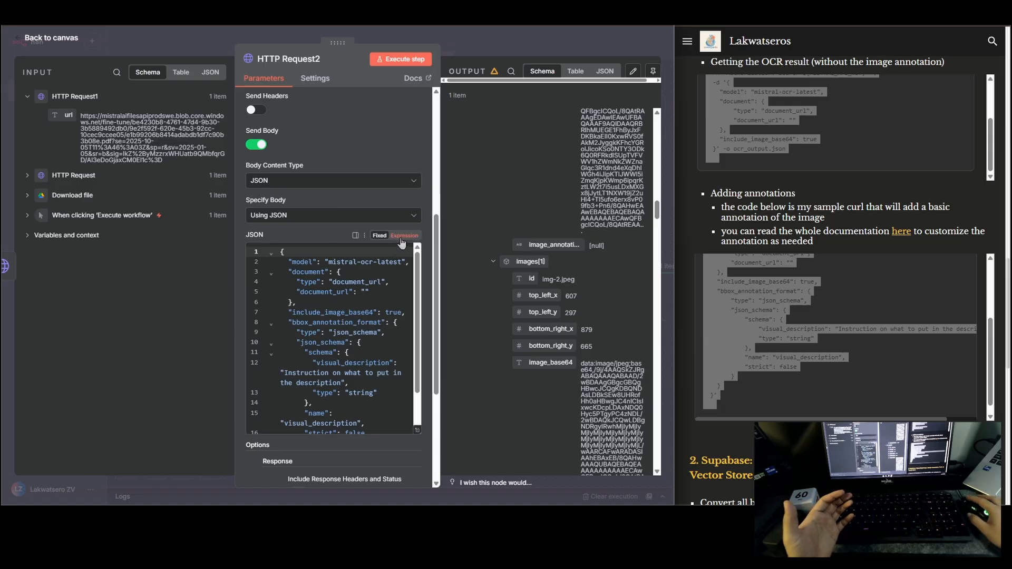
left_click(404, 236)
- Set document_url to {{ $json.url }}, compare the bbox schema against Mistral docs, then close
left_click(416, 299)
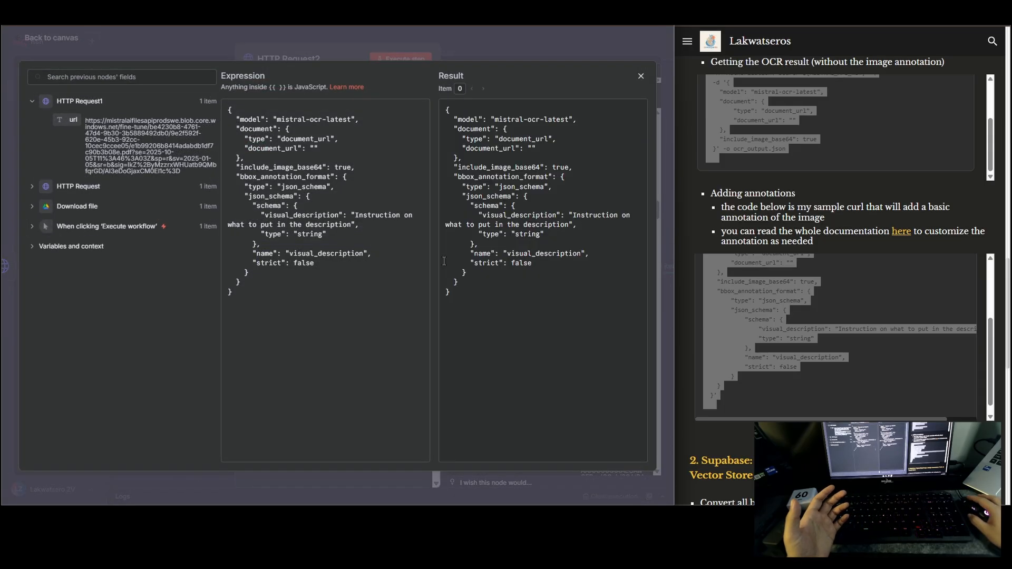
left_click_drag(98, 123, 314, 152)
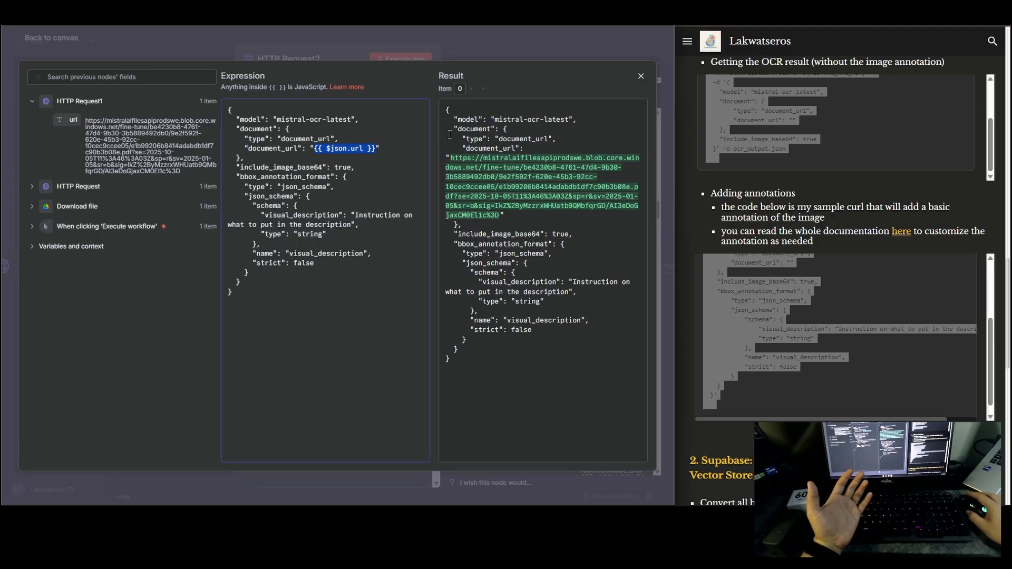
key("alt+Tab")
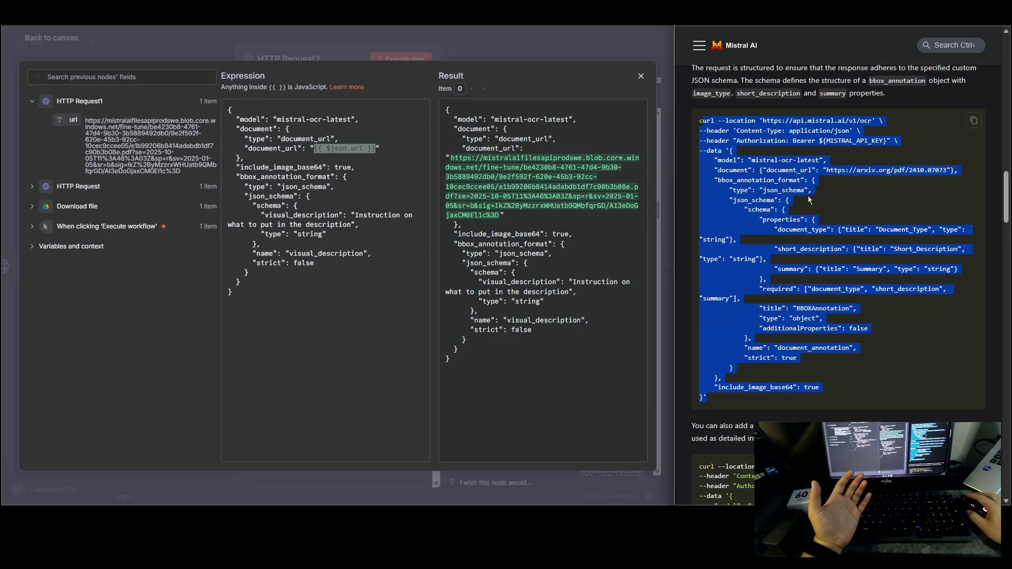
double_click(737, 181)
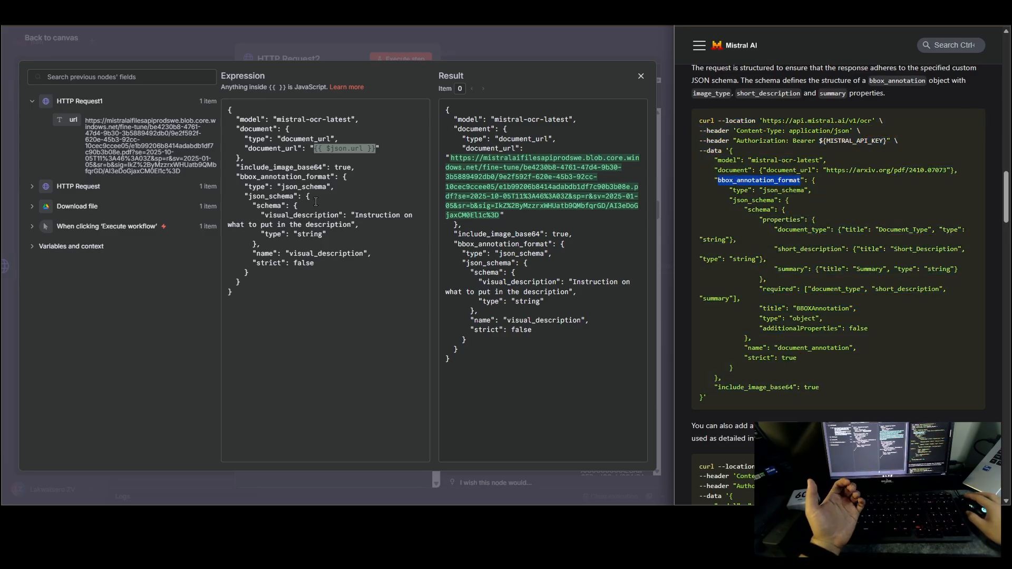
left_click(263, 177)
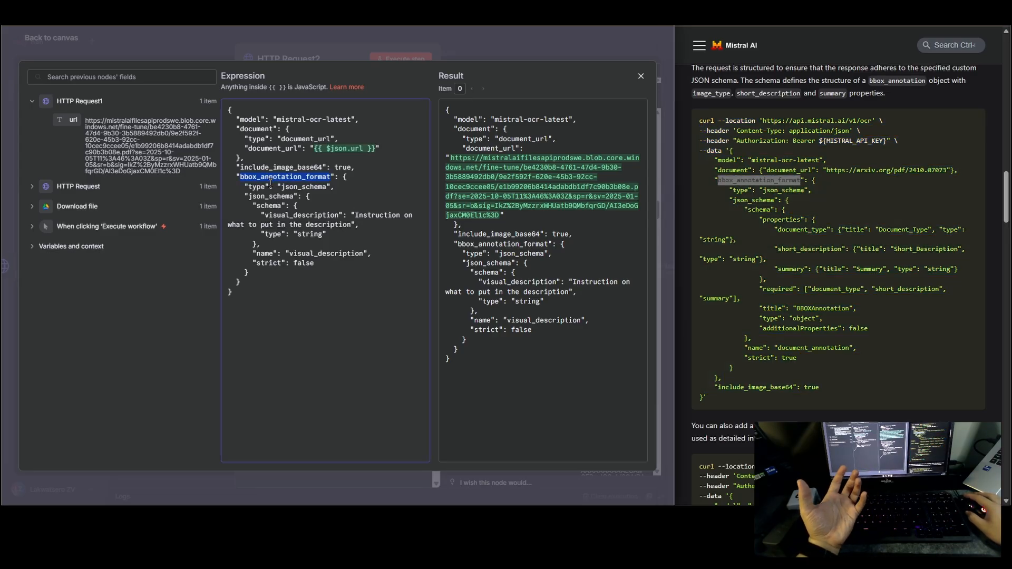
double_click(278, 197)
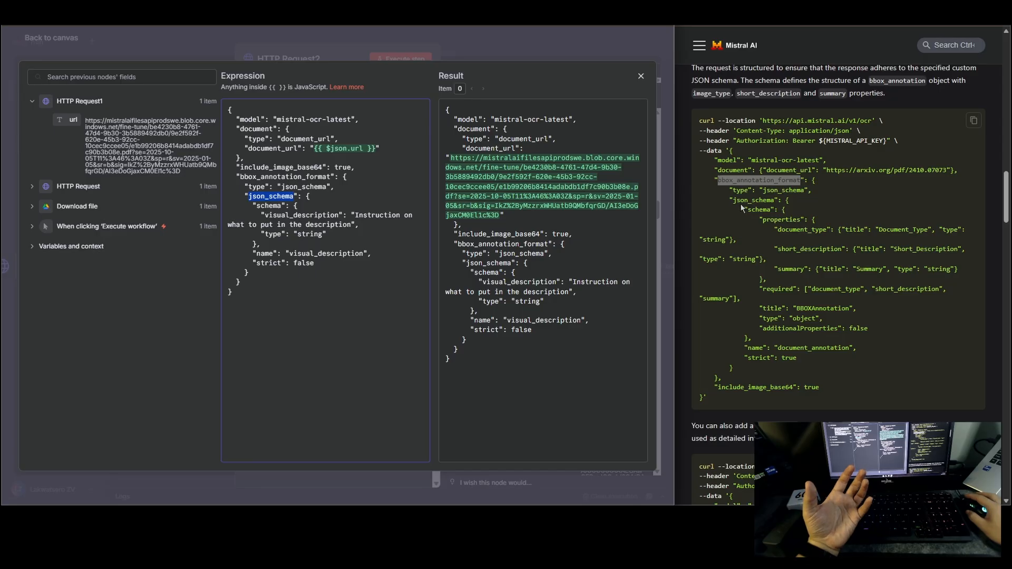
left_click_drag(748, 209, 805, 304)
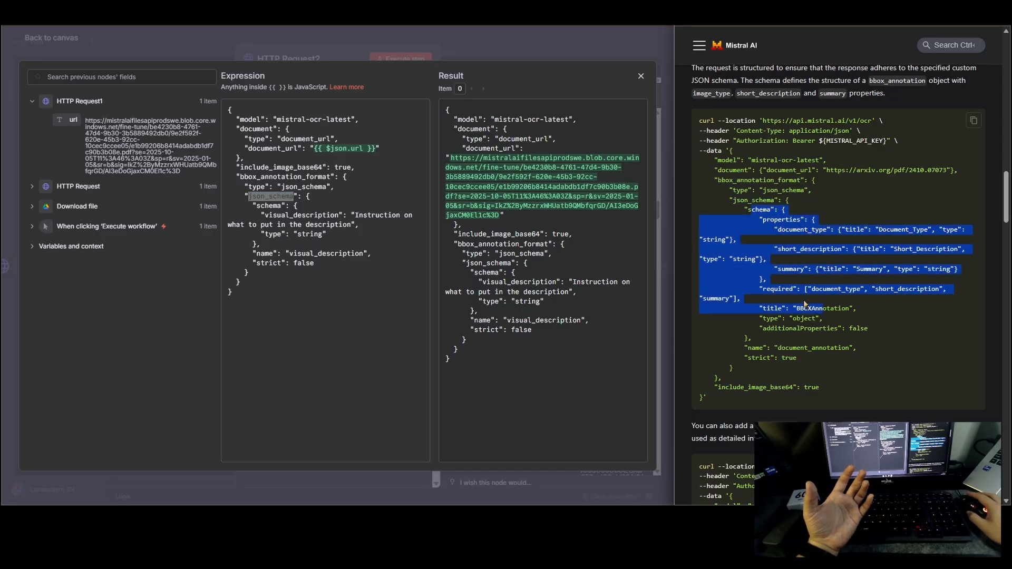
double_click(275, 212)
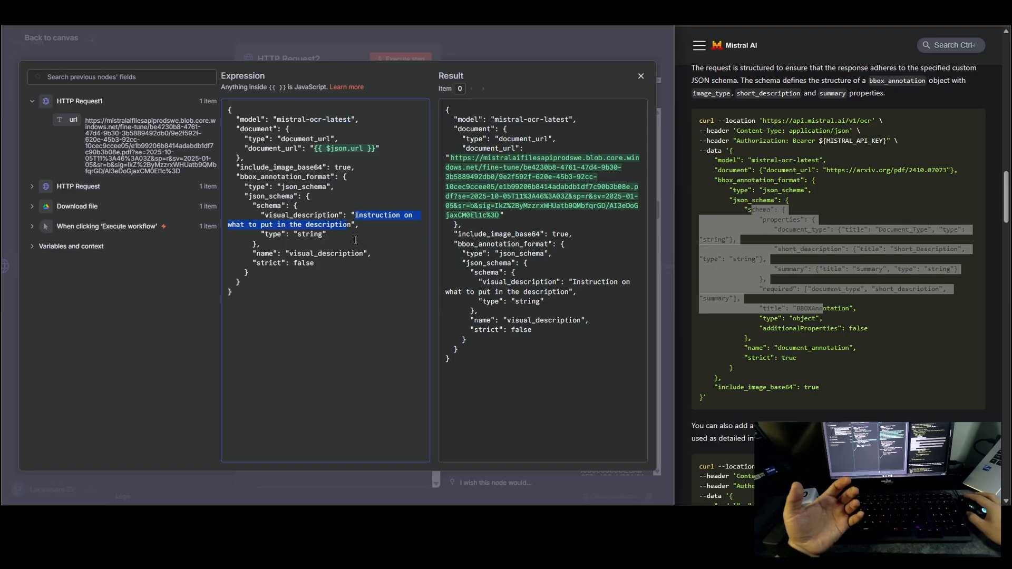
key("Escape")
key("Escape")
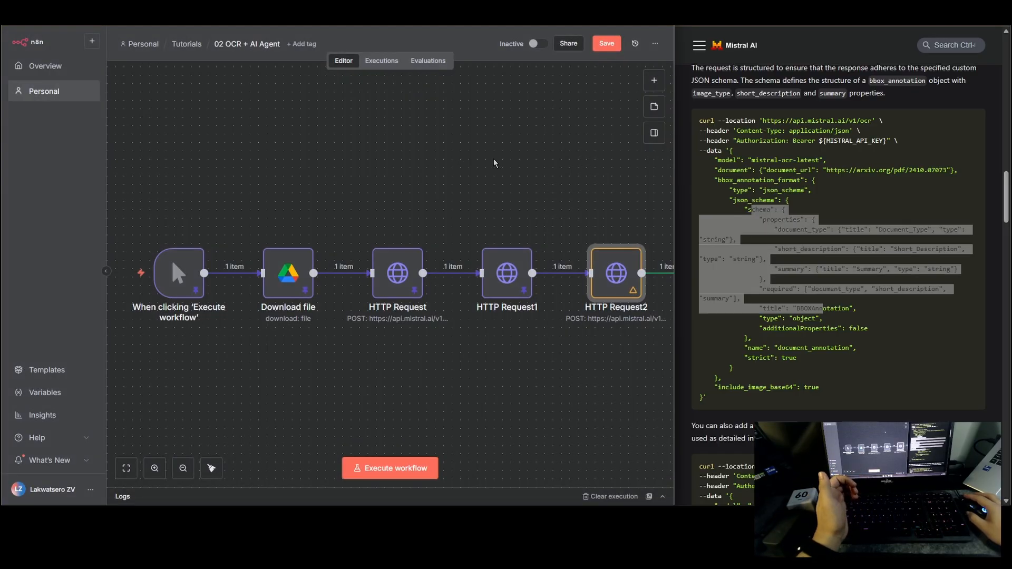
- Save and run the workflow, then check HTTP Request2's image_annotation descriptions for each image
left_click(604, 49)
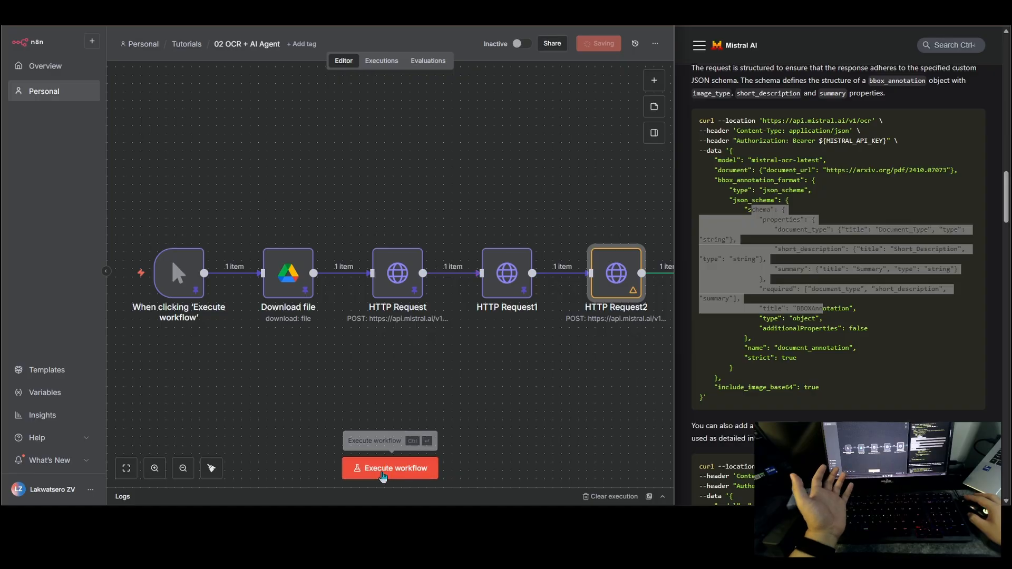
left_click(385, 468)
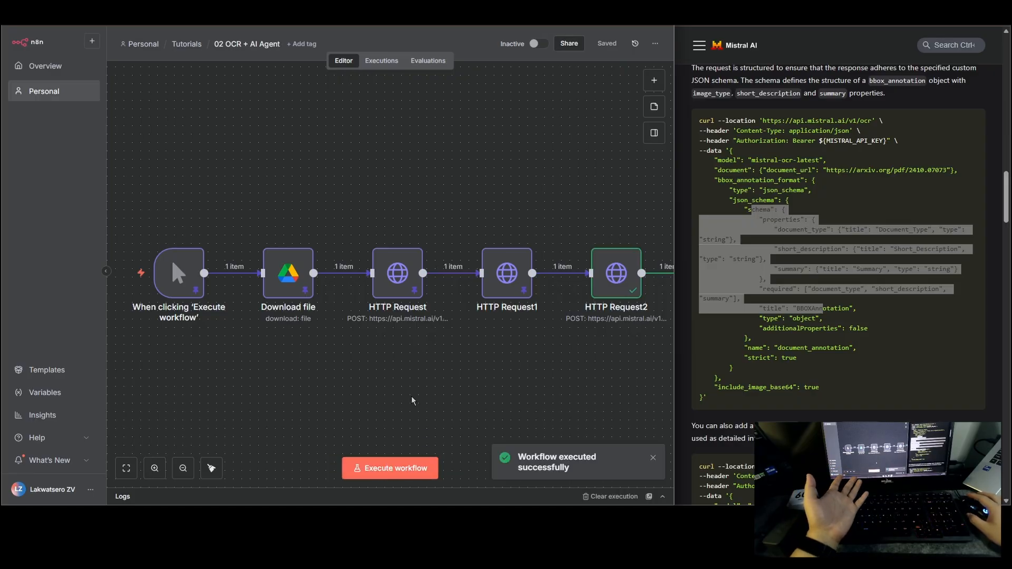
double_click(607, 278)
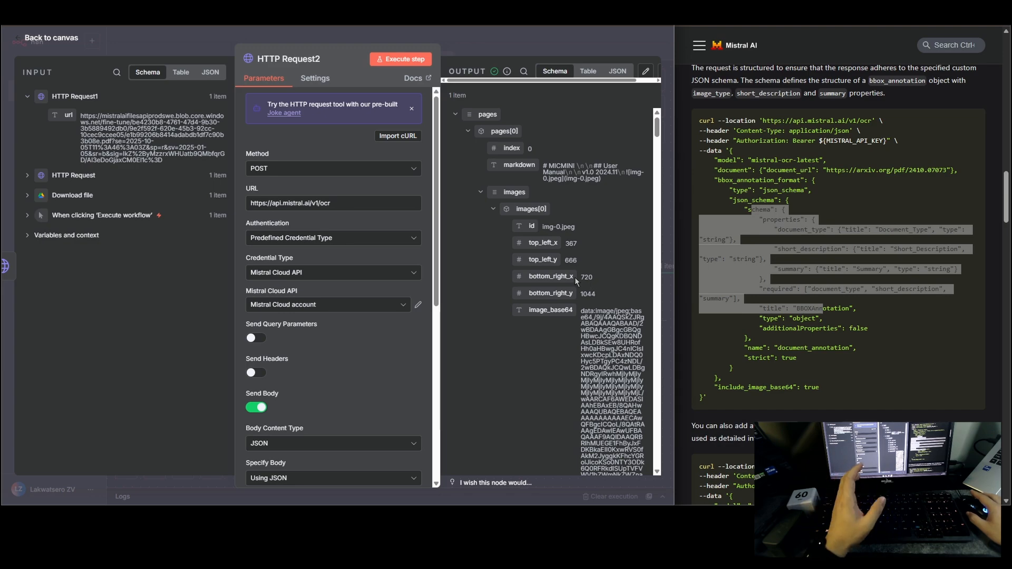
scroll(591, 283, "down", 3)
scroll(596, 232, "down", 3)
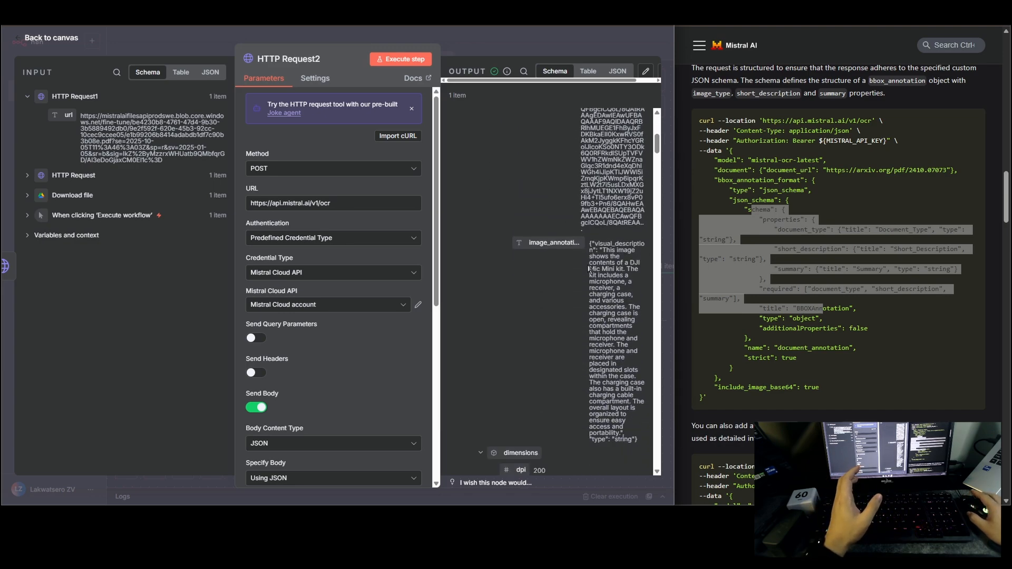
left_click_drag(591, 243, 631, 436)
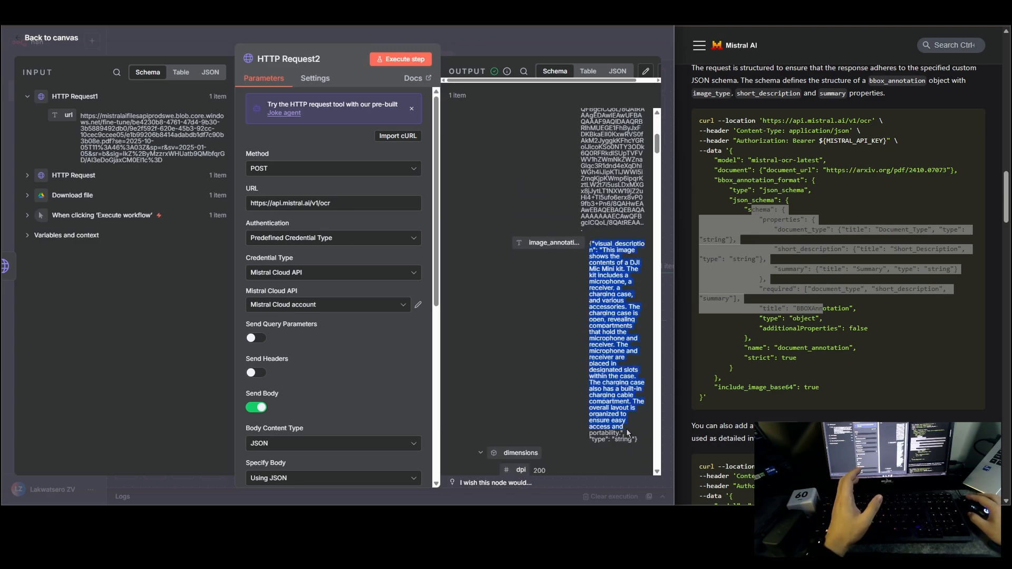
scroll(555, 327, "down", 5)
scroll(557, 322, "down", 10)
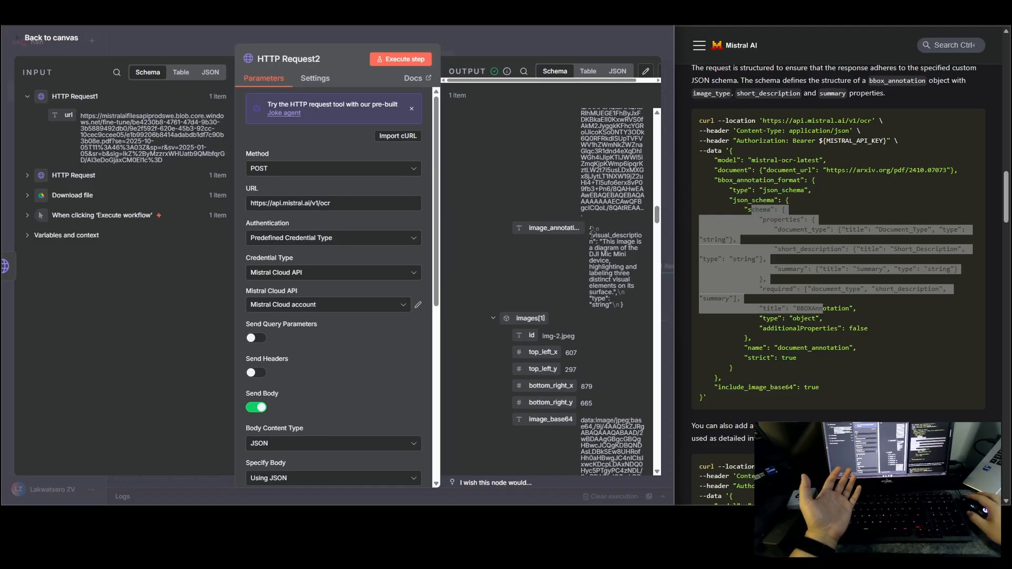
left_click_drag(590, 232, 610, 305)
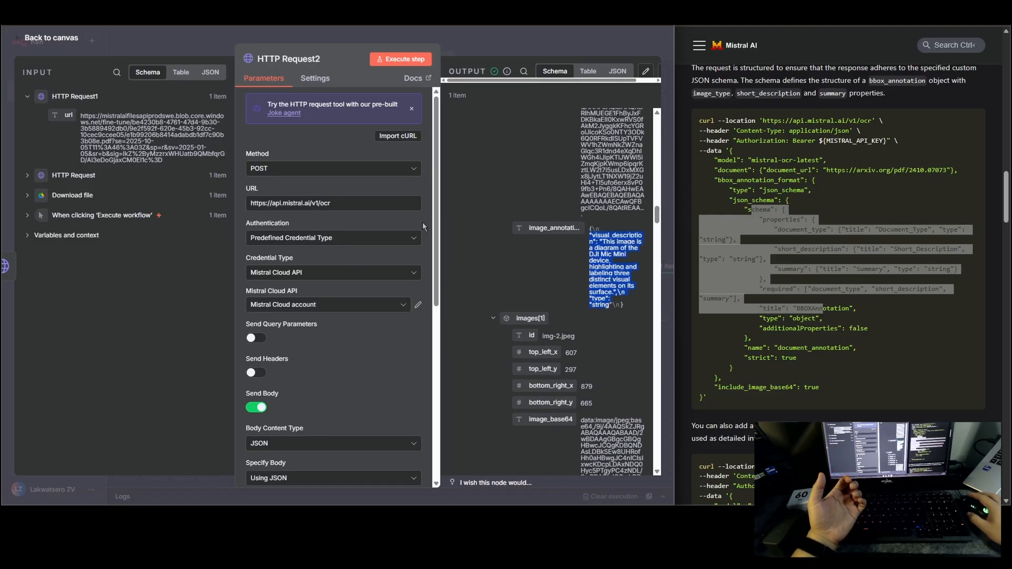
left_click(51, 38)
scroll(454, 351, "right", 3)
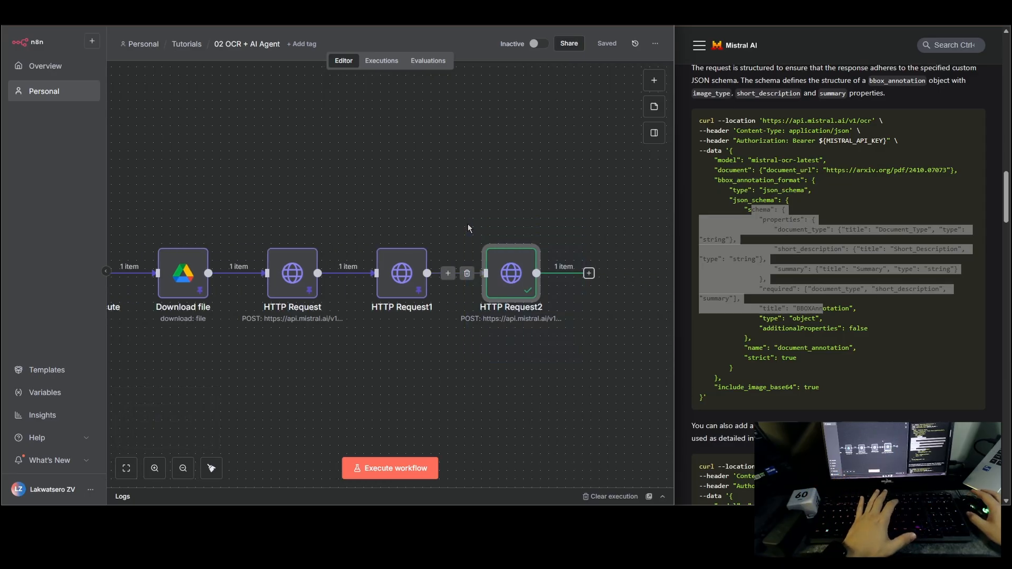
- Pin HTTP Request2's output data
key("p")
scroll(405, 369, "right", 3)
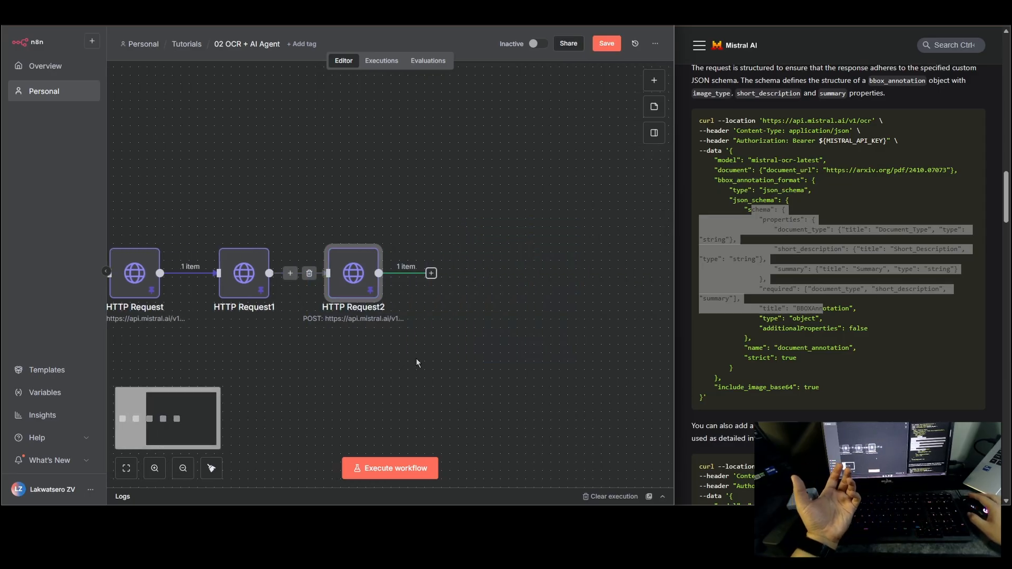
scroll(440, 345, "right", 1)
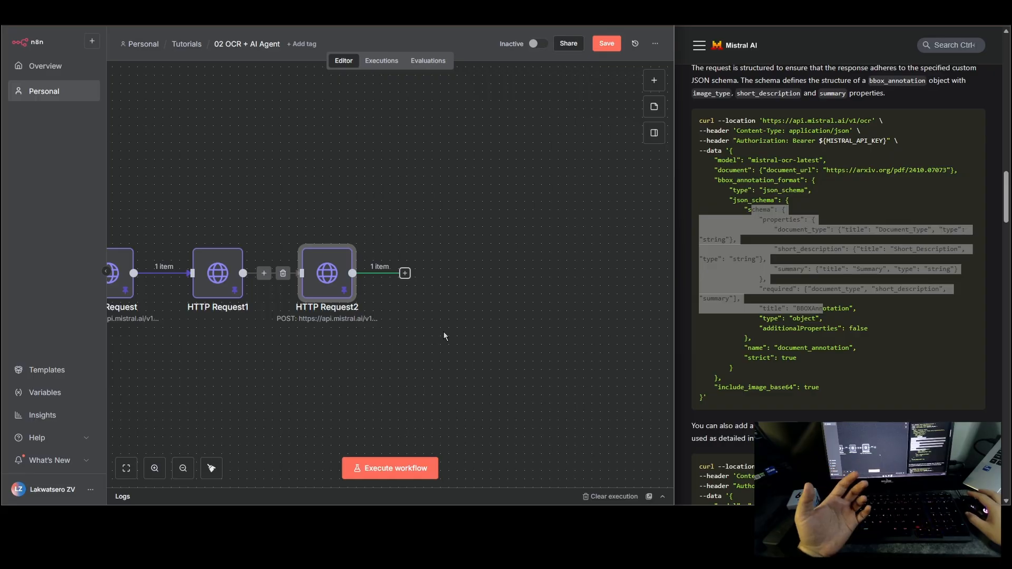
- Add a Split Out node on the pages field and run it, producing 19 items
left_click(406, 276)
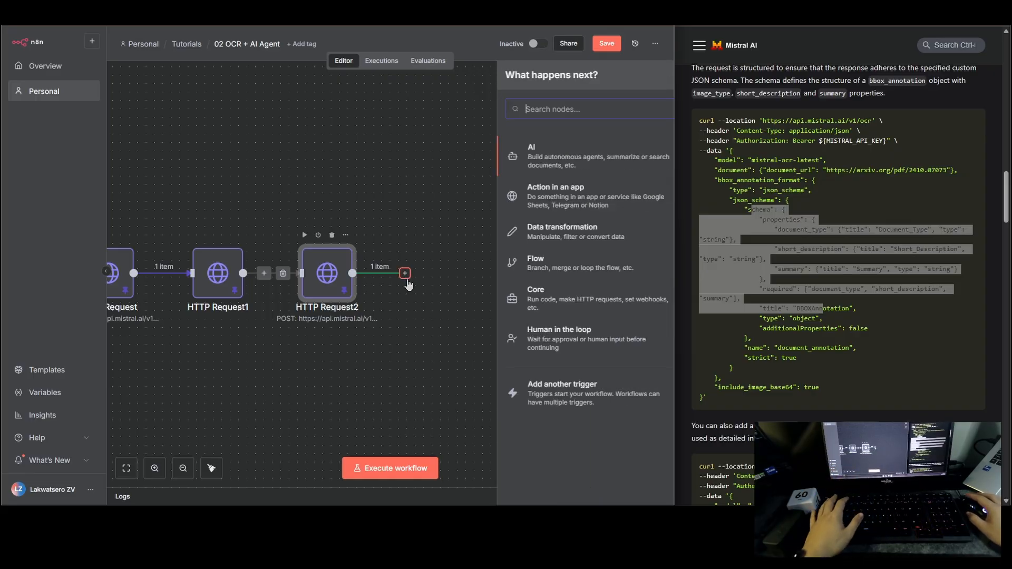
type("split")
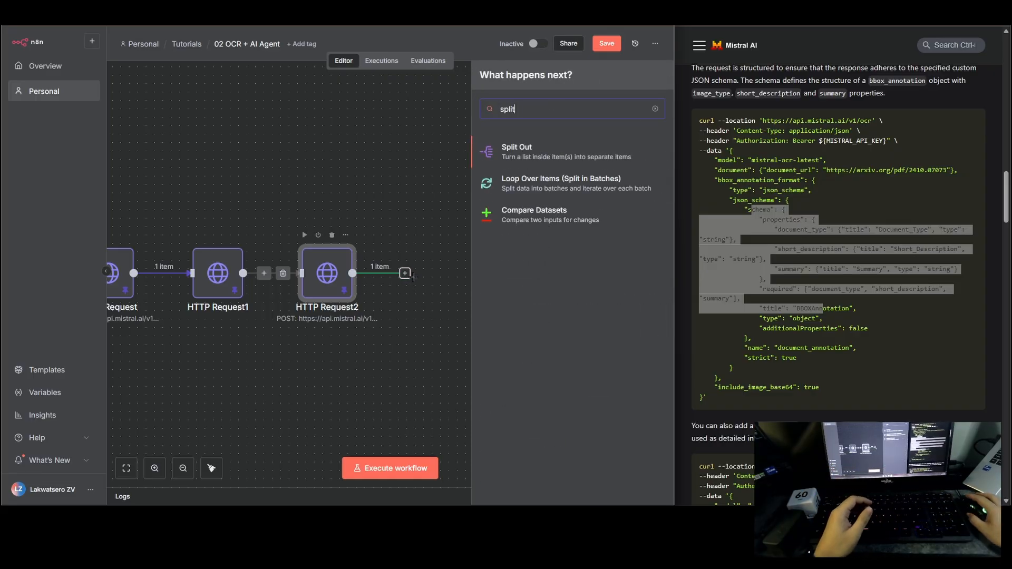
left_click(524, 154)
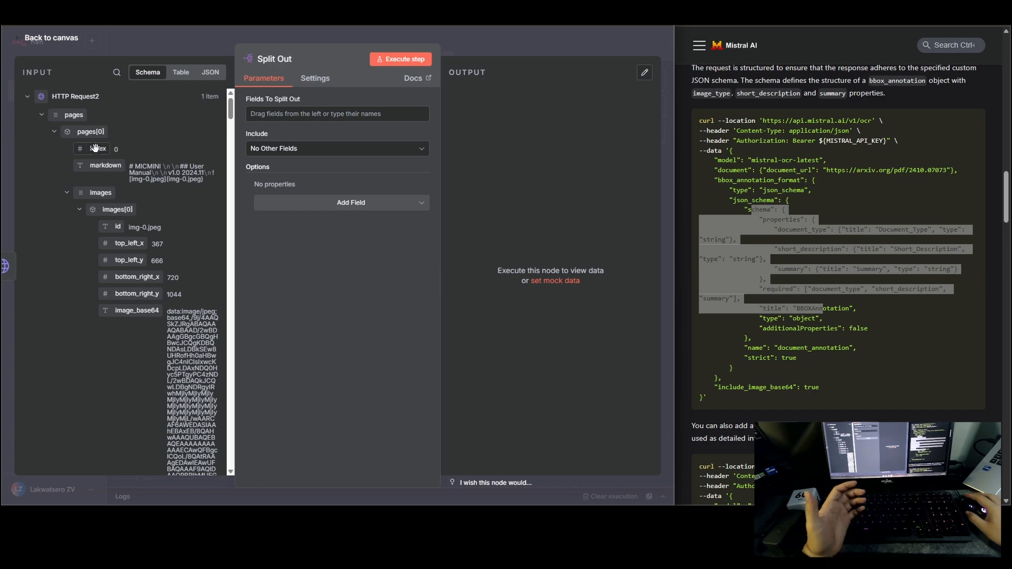
left_click(340, 114)
type("pages")
left_click(403, 60)
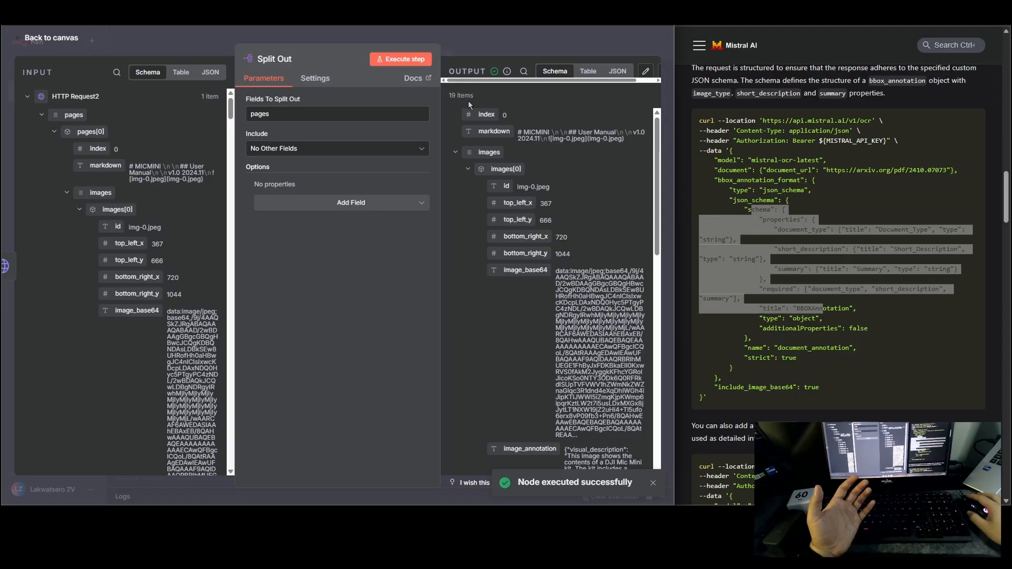
left_click_drag(449, 93, 476, 96)
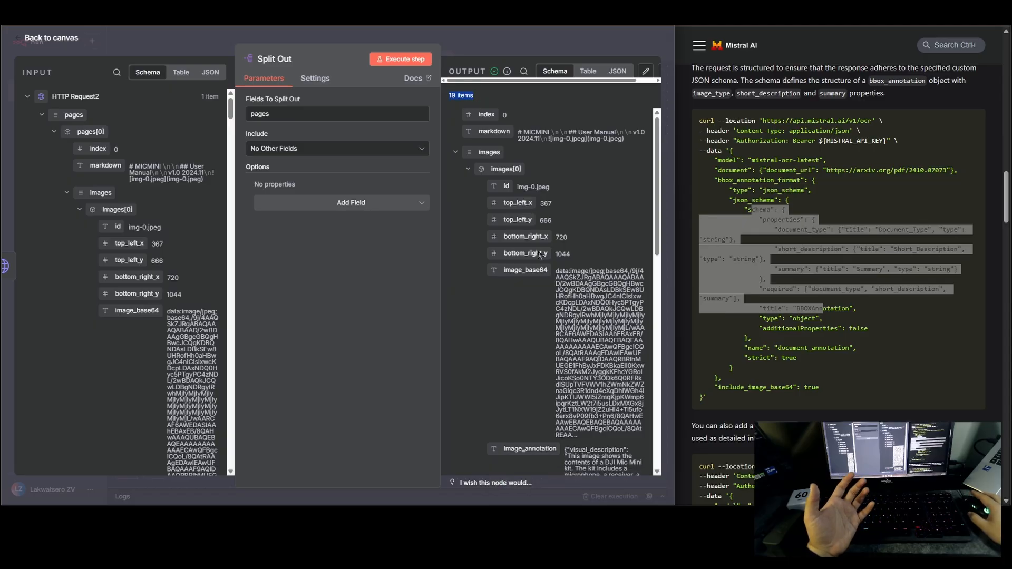
left_click(52, 38)
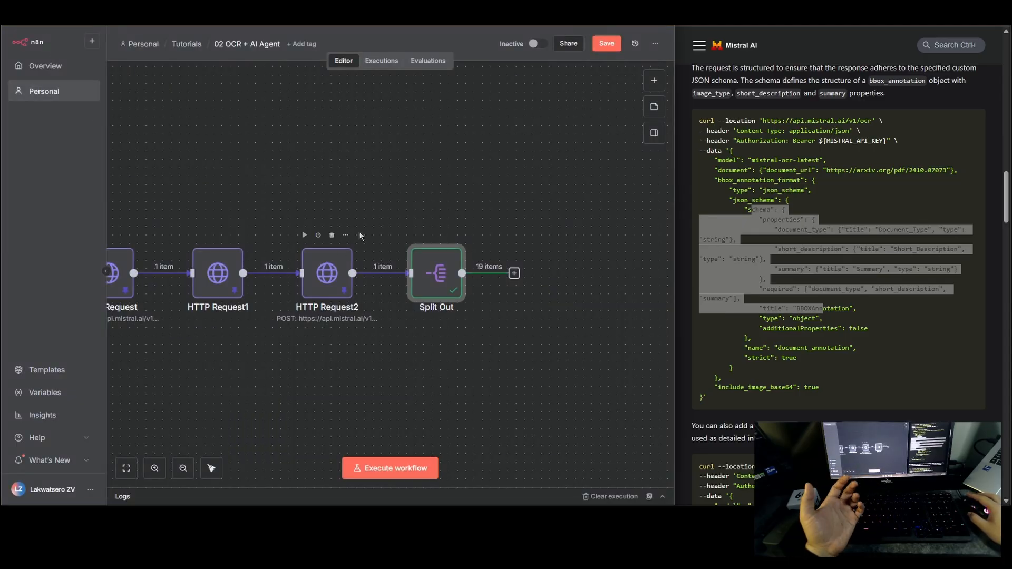
- Add a Filter node after Split Out
scroll(359, 231, "right", 5)
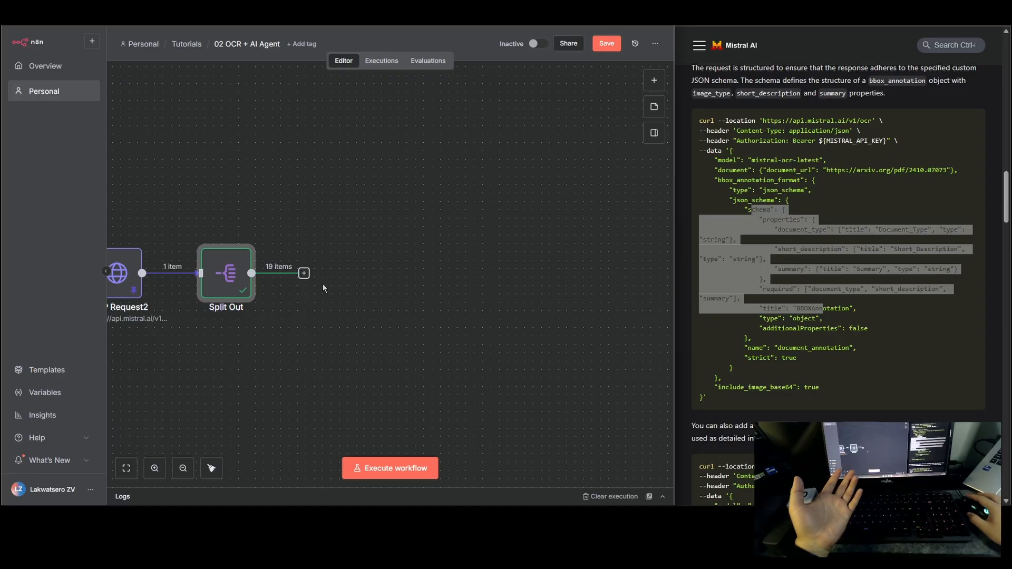
left_click_drag(304, 274, 360, 145)
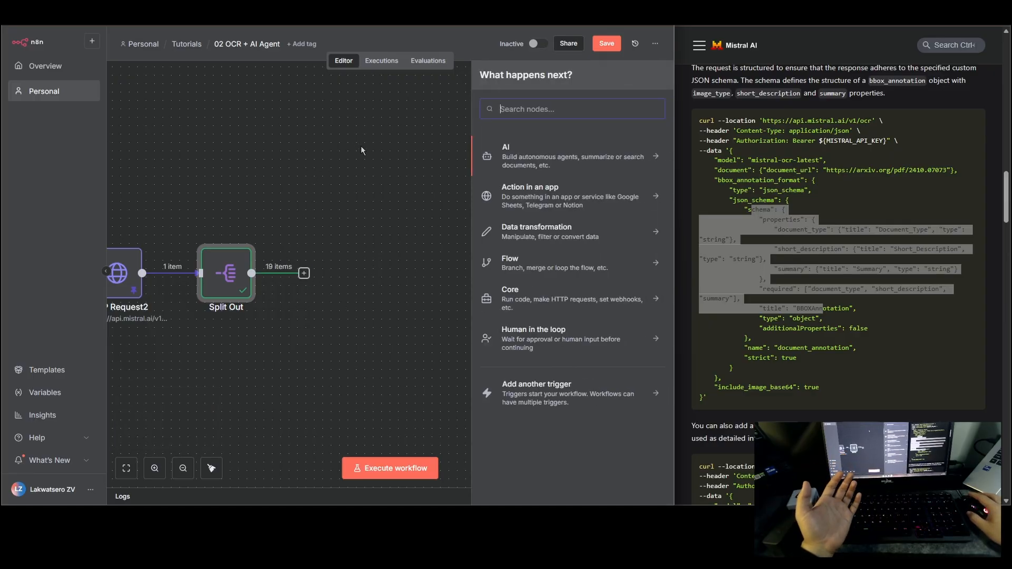
type("fil")
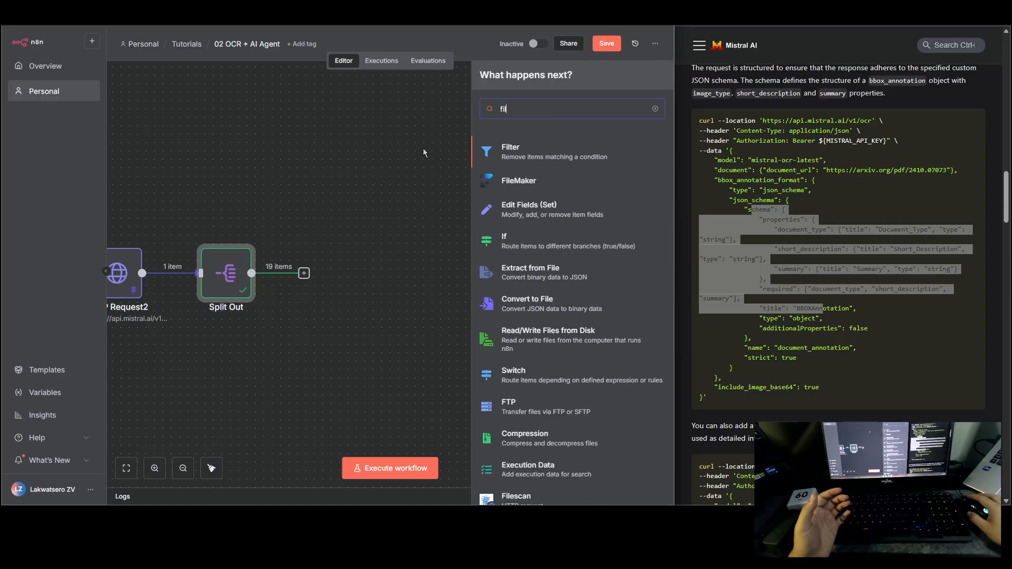
left_click(527, 156)
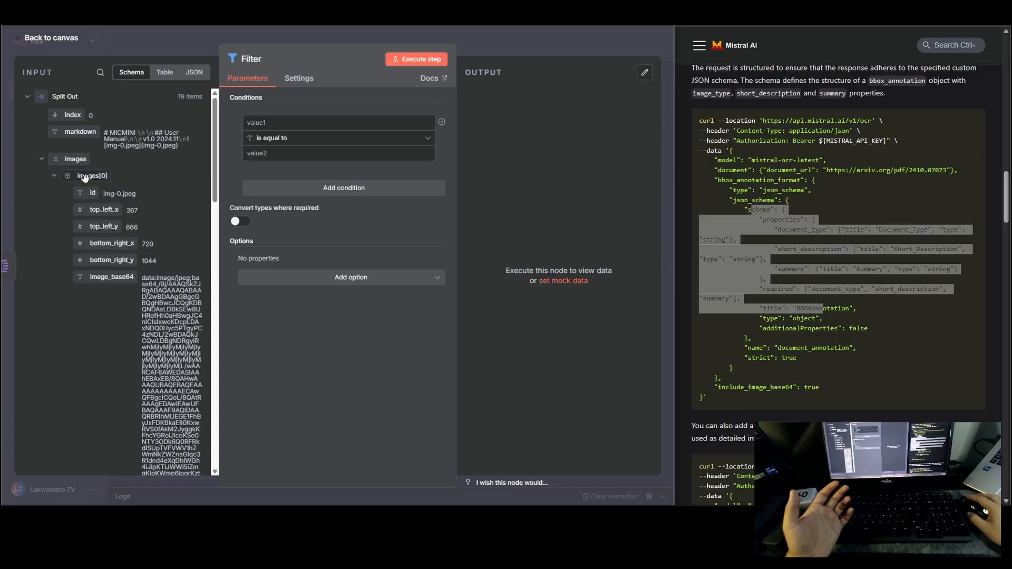
- Set the Filter condition to {{ $json.images[0] }} exists and run it, keeping 11 of 19 pages
left_click_drag(87, 175, 266, 129)
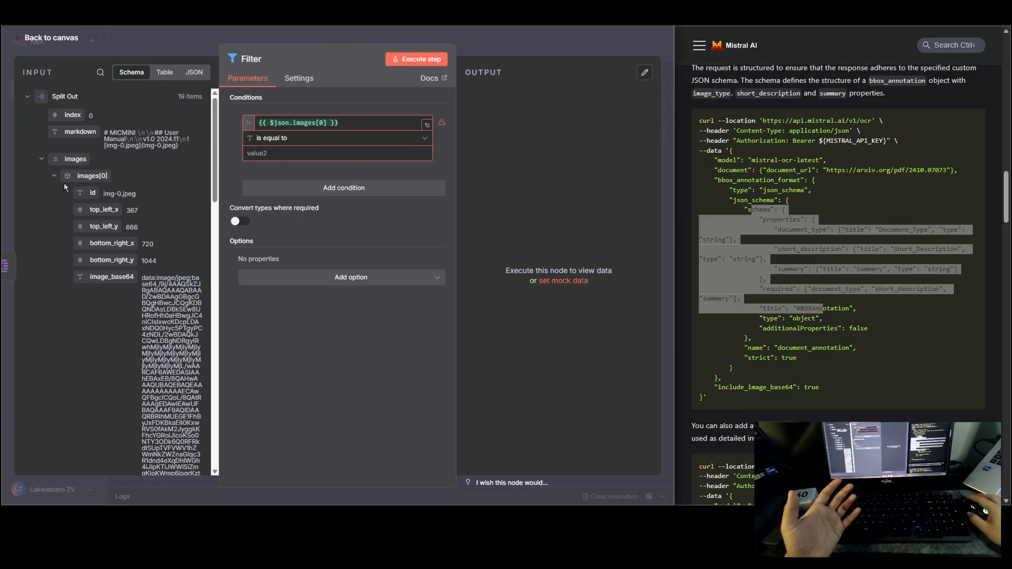
left_click(350, 138)
mouse_move(256, 258)
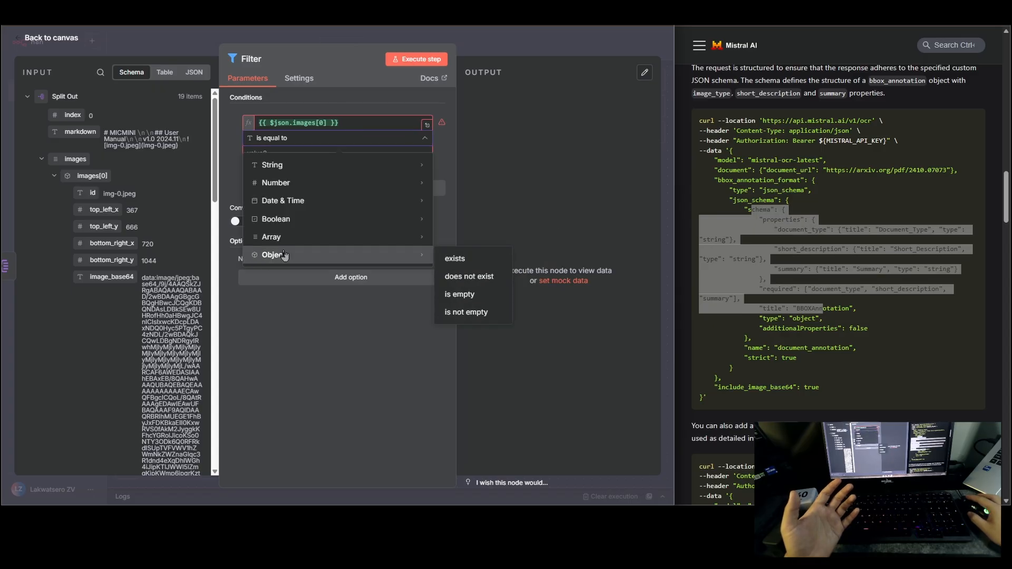
left_click(455, 258)
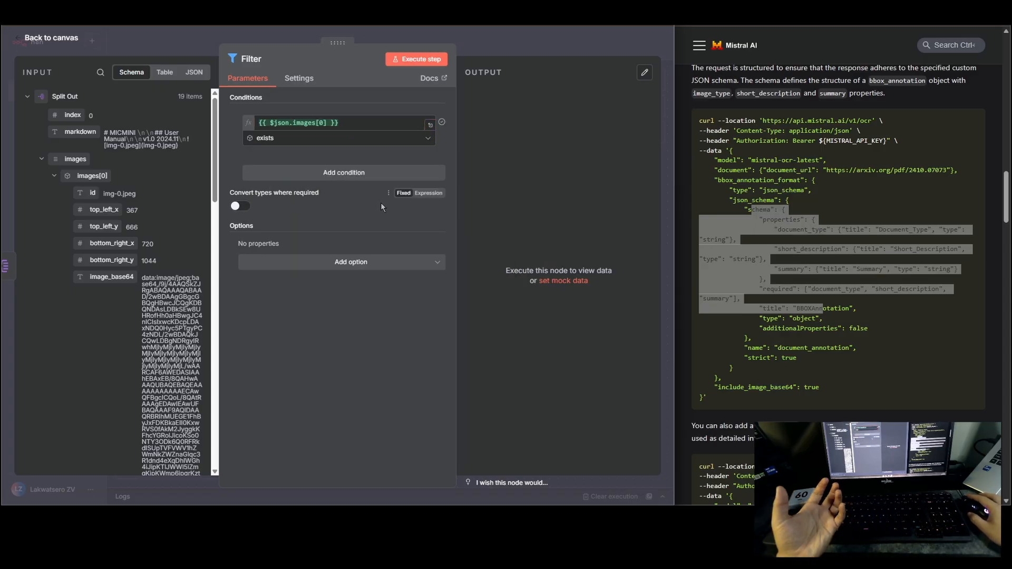
left_click(404, 63)
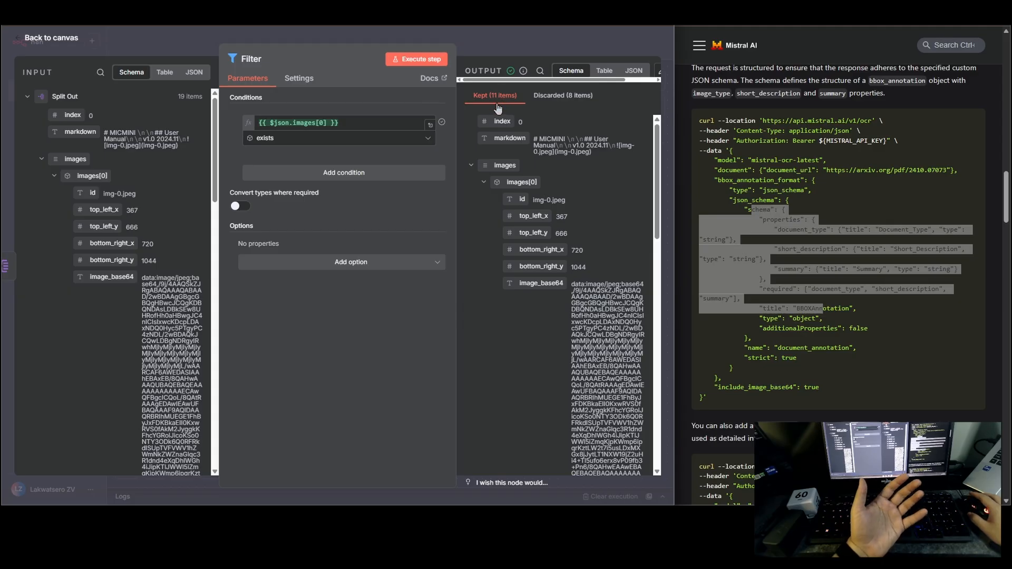
left_click(47, 39)
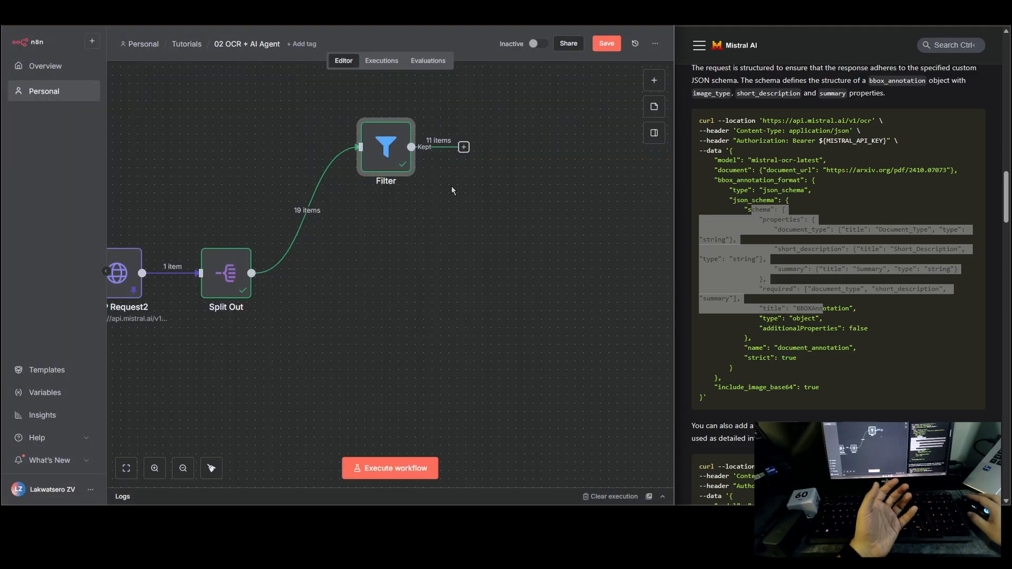
scroll(450, 179, "right", 5)
- Add a Split Out node on images after the Filter's kept output, turning 11 pages into 18 items
left_click(333, 148)
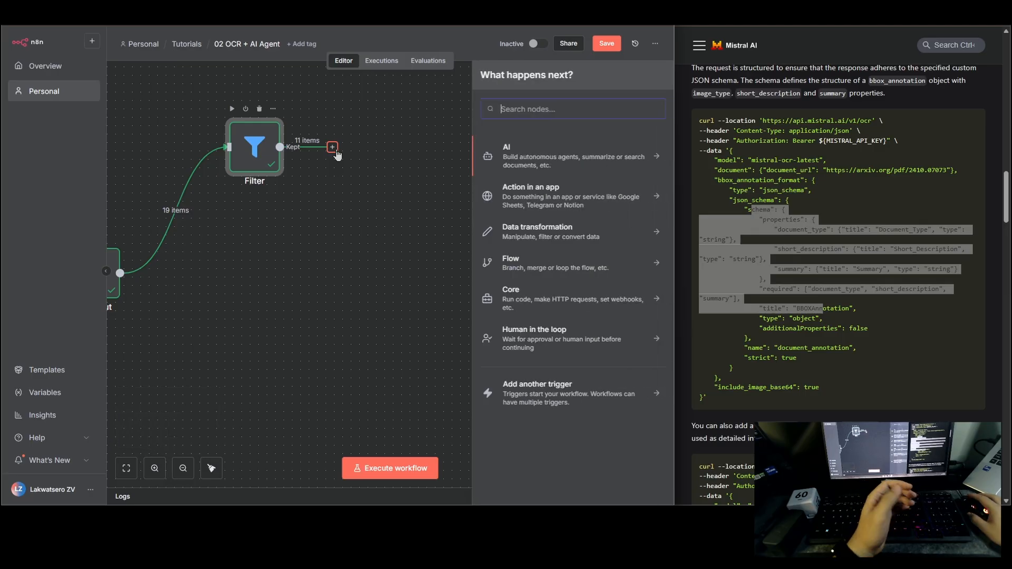
type("split")
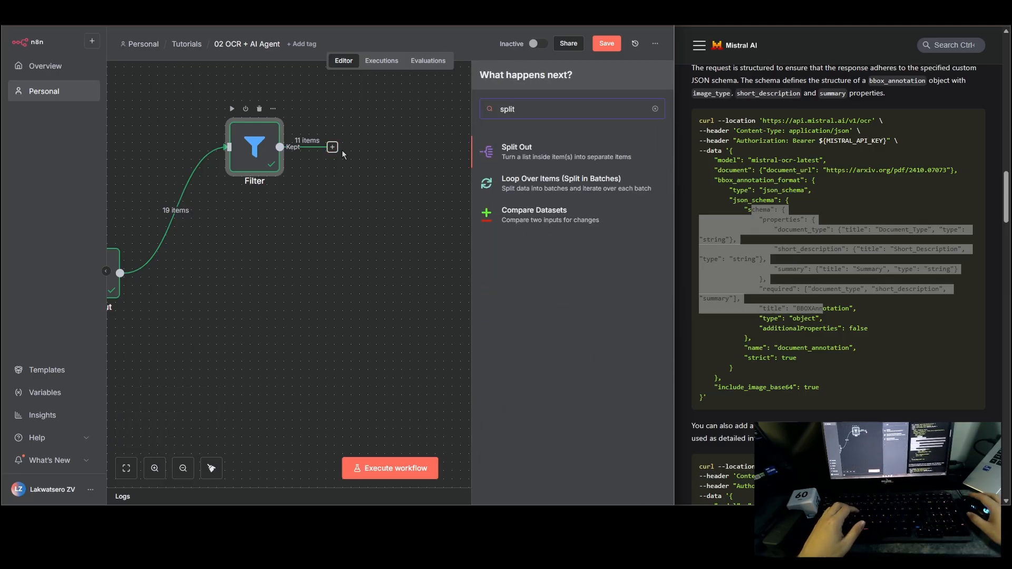
left_click(530, 152)
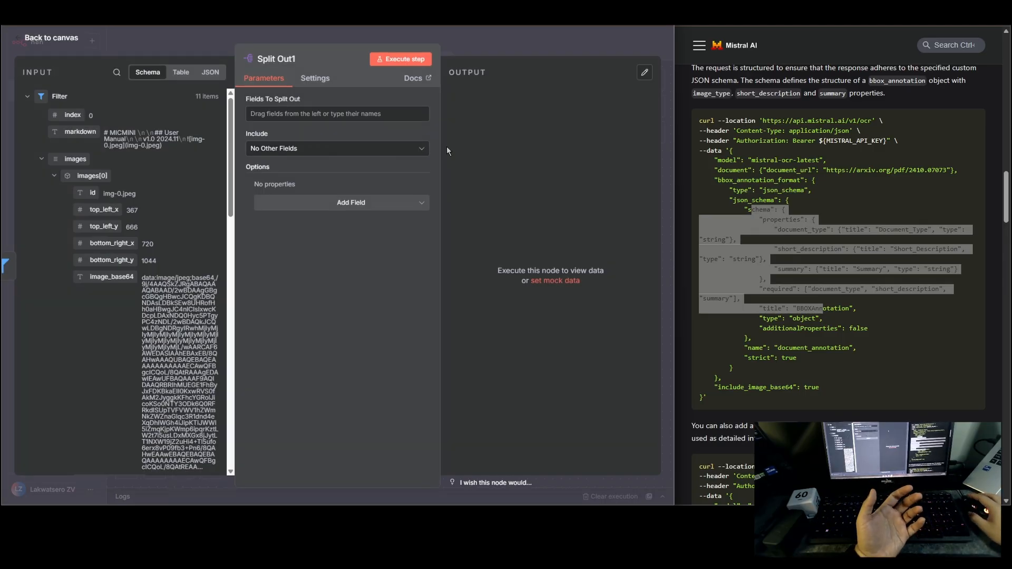
left_click_drag(74, 158, 282, 117)
left_click(406, 59)
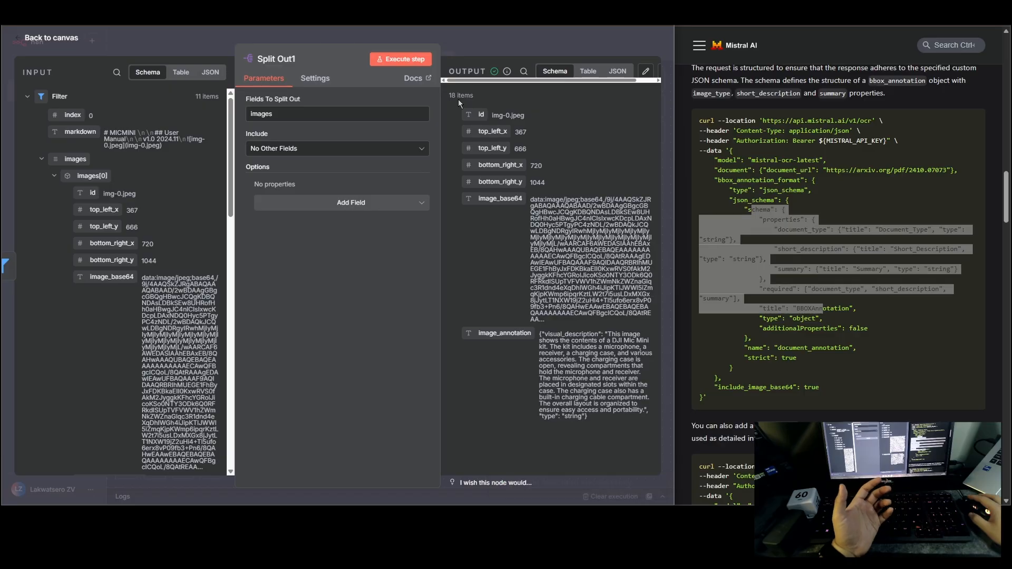
left_click(57, 42)
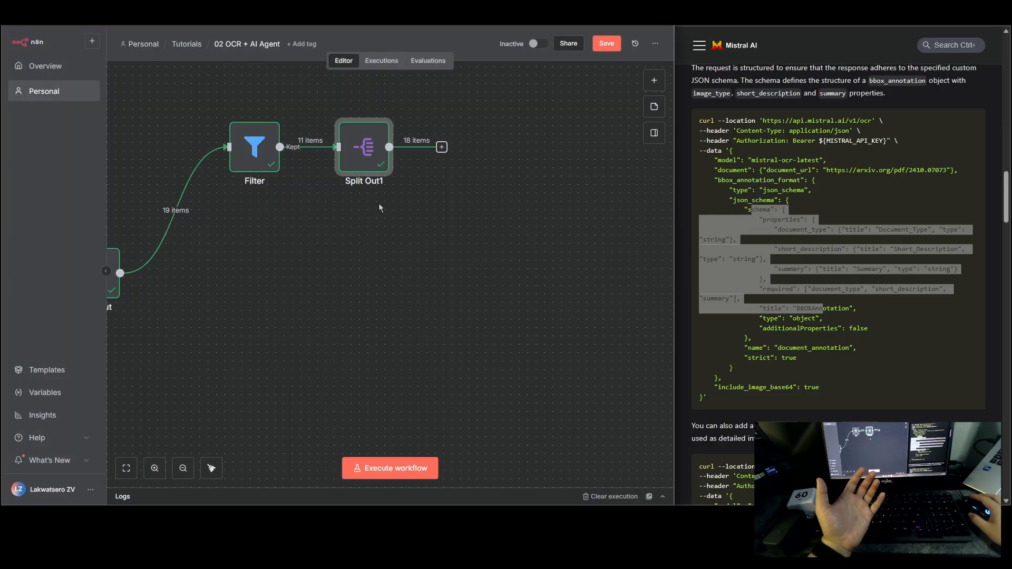
- Add an Edit Fields (Set) node after Split Out1 with an image_base64 field
left_click(389, 147)
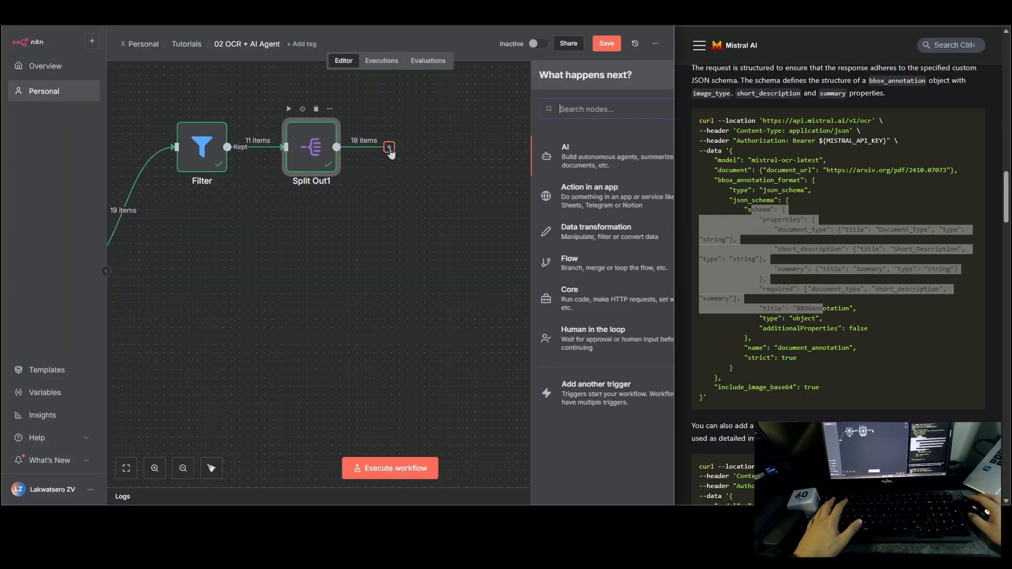
type("set")
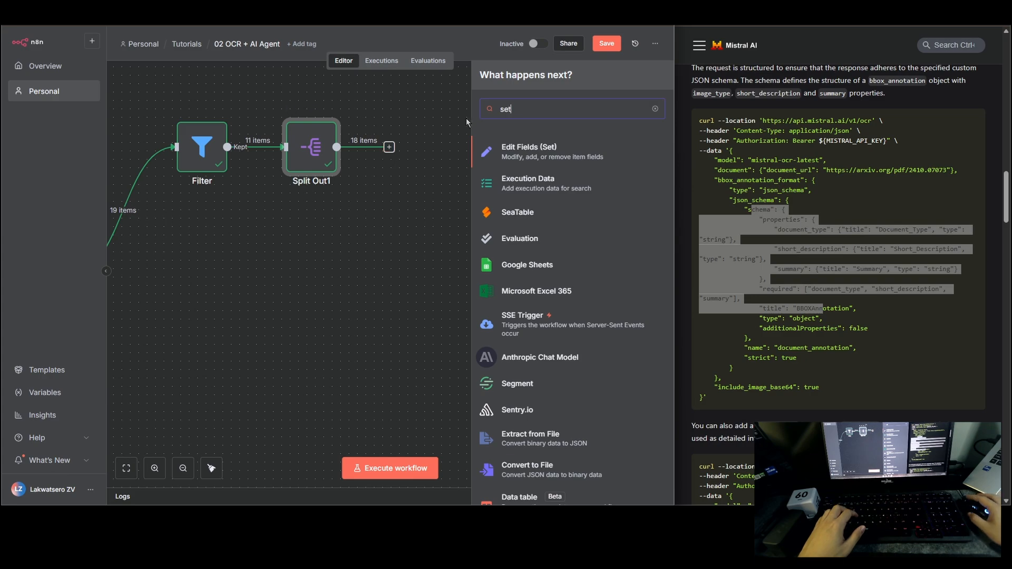
left_click(516, 153)
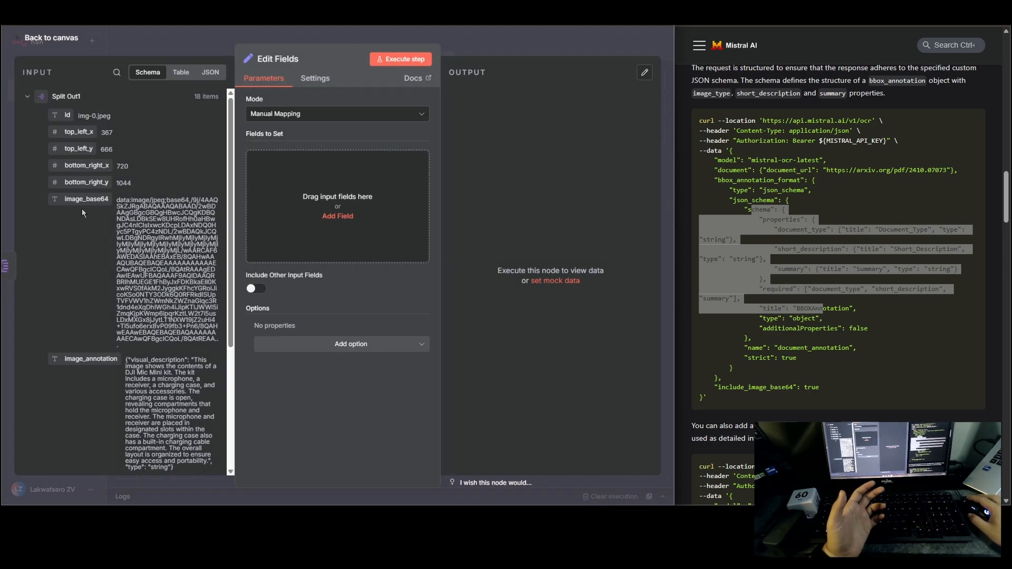
left_click_drag(77, 211, 323, 183)
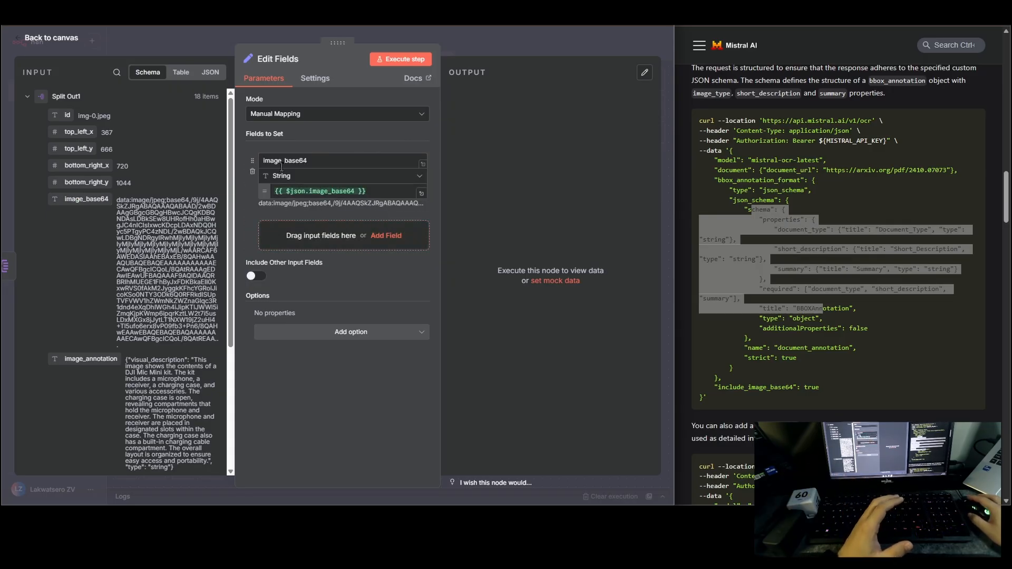
- Change the image_base64 expression to {{ $json.image_base64.split(',')[1] }}
left_click(422, 196)
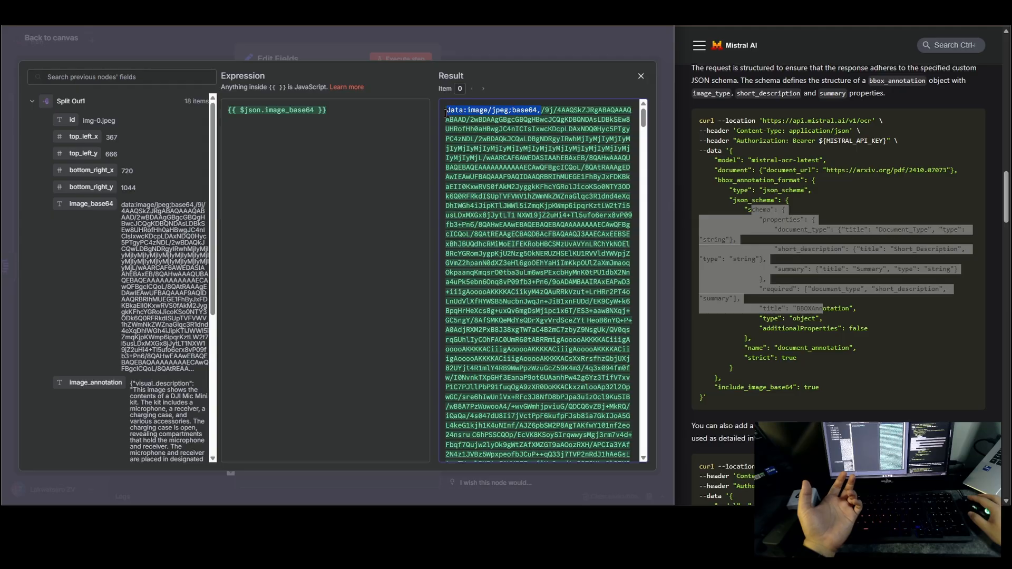
left_click(538, 110)
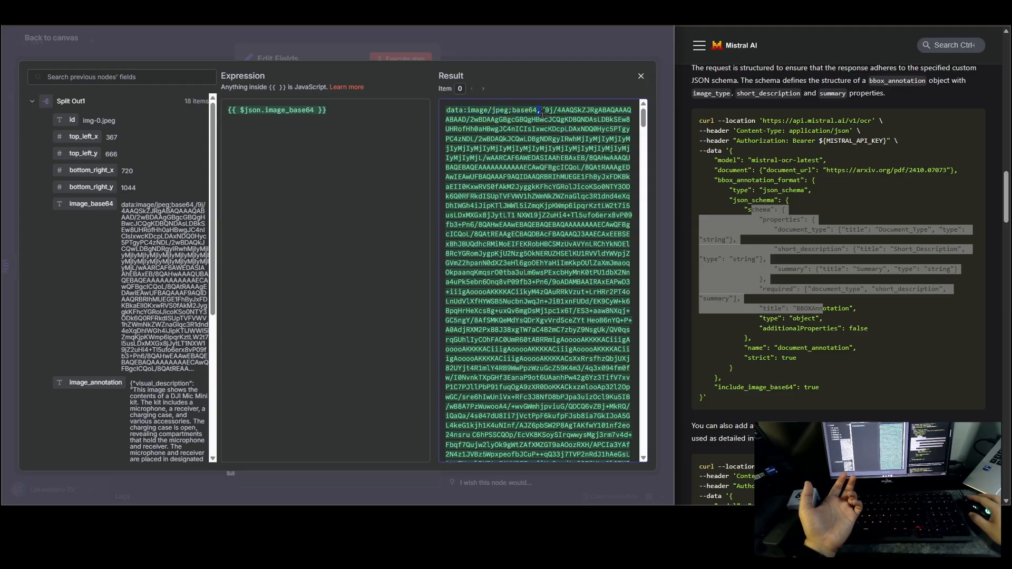
left_click_drag(542, 113, 563, 170)
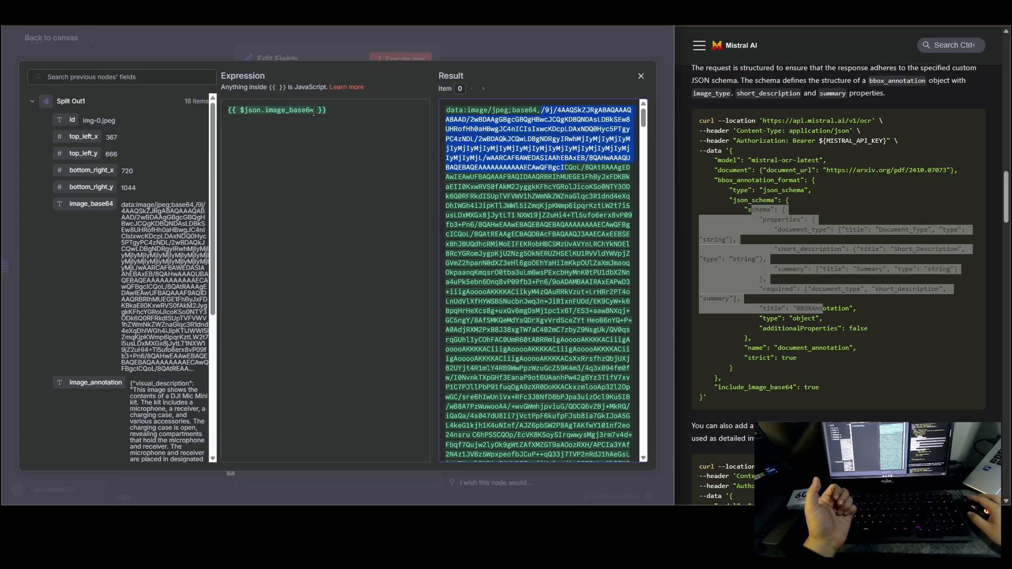
left_click(331, 159)
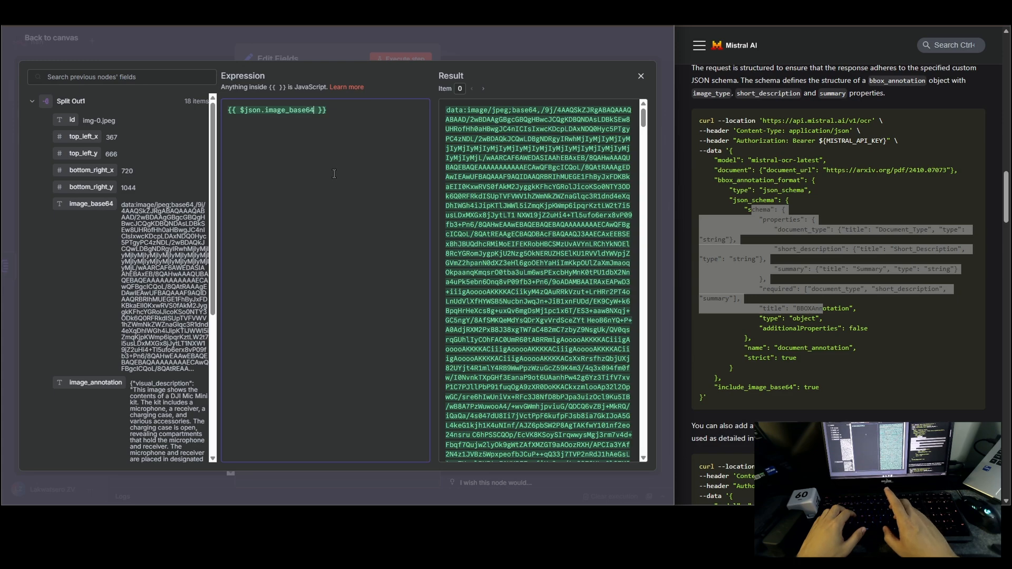
type(".split('")
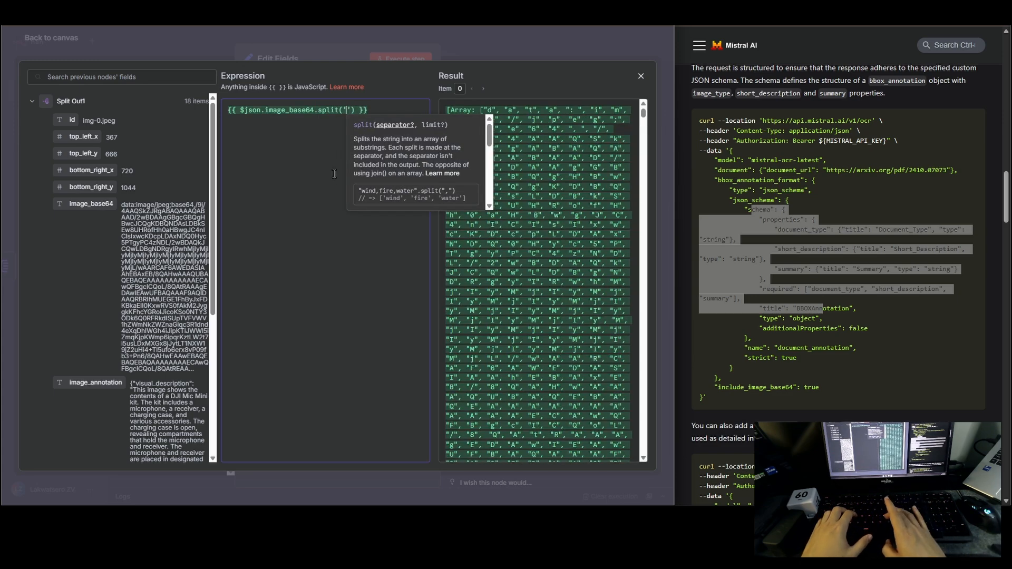
type(",")
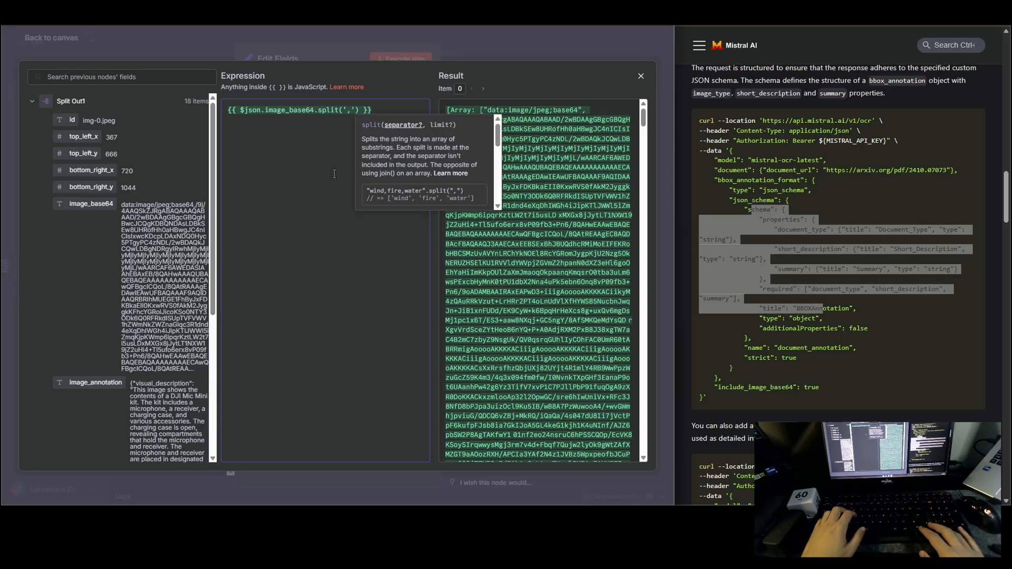
key("Escape")
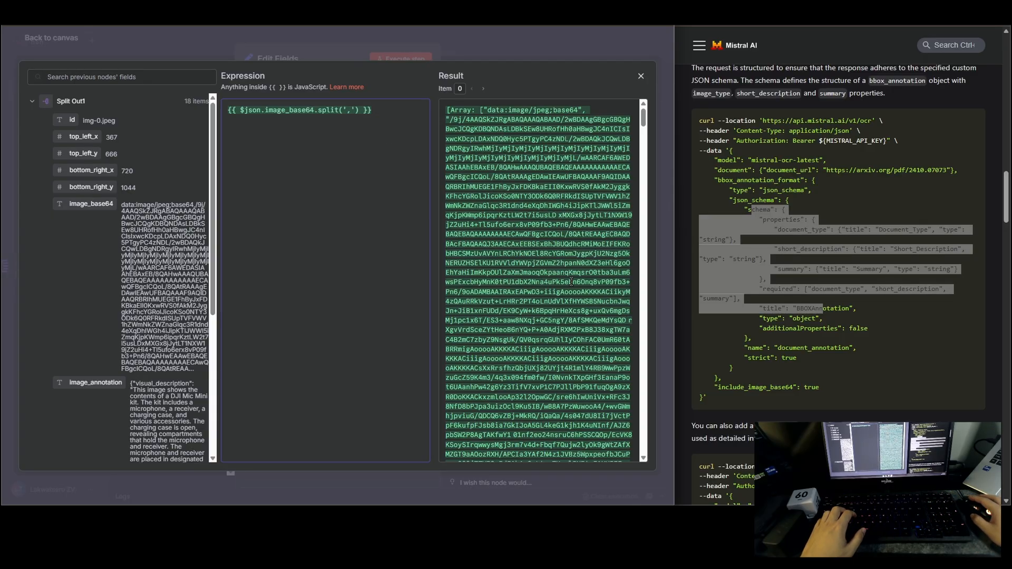
type("[")
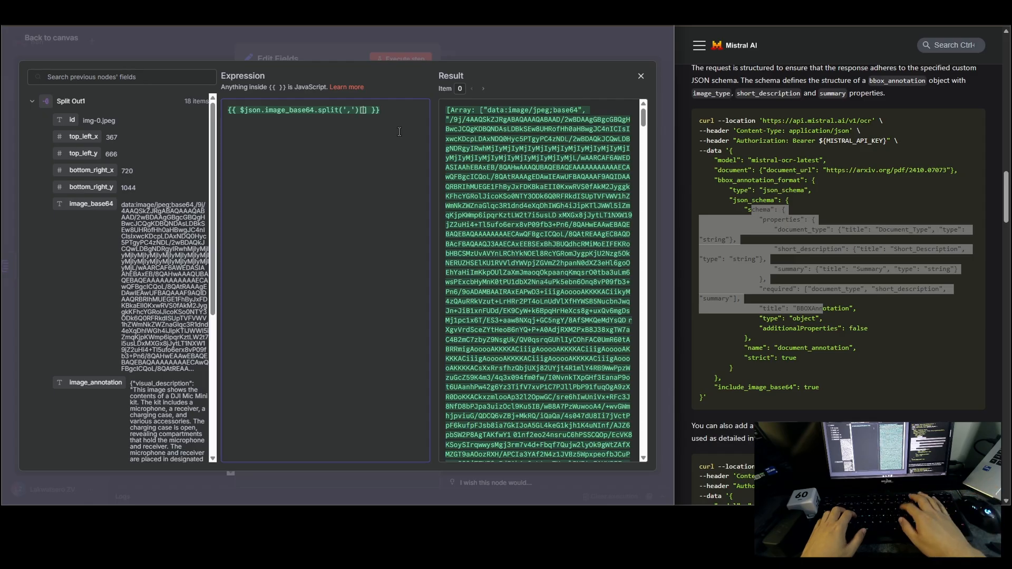
type("1")
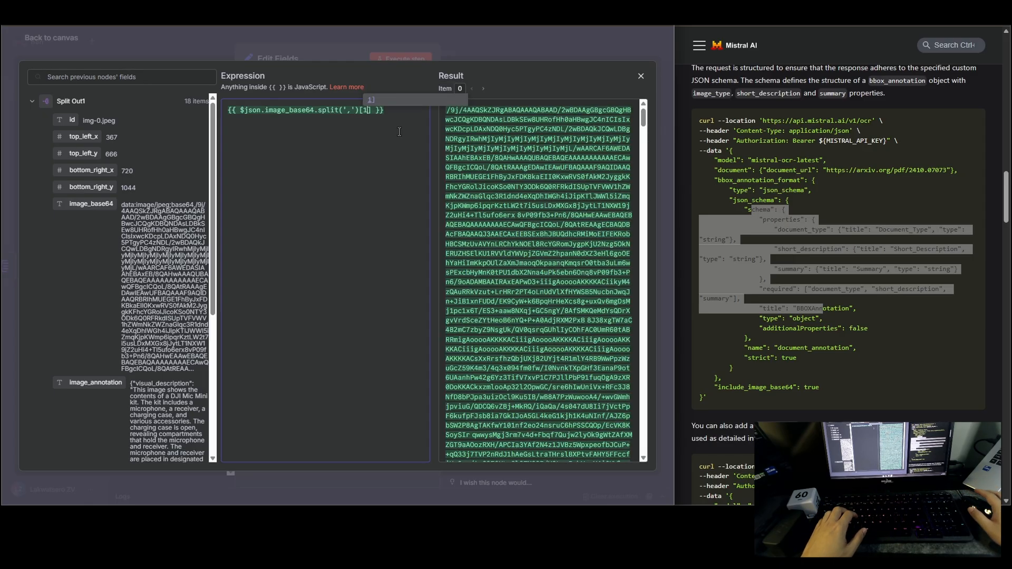
left_click(392, 125)
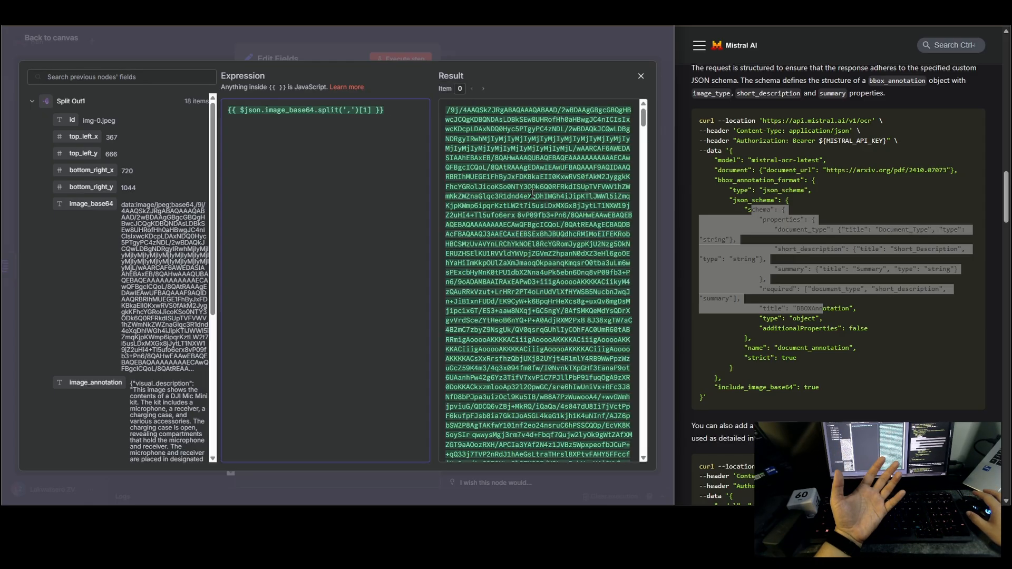
left_click(55, 40)
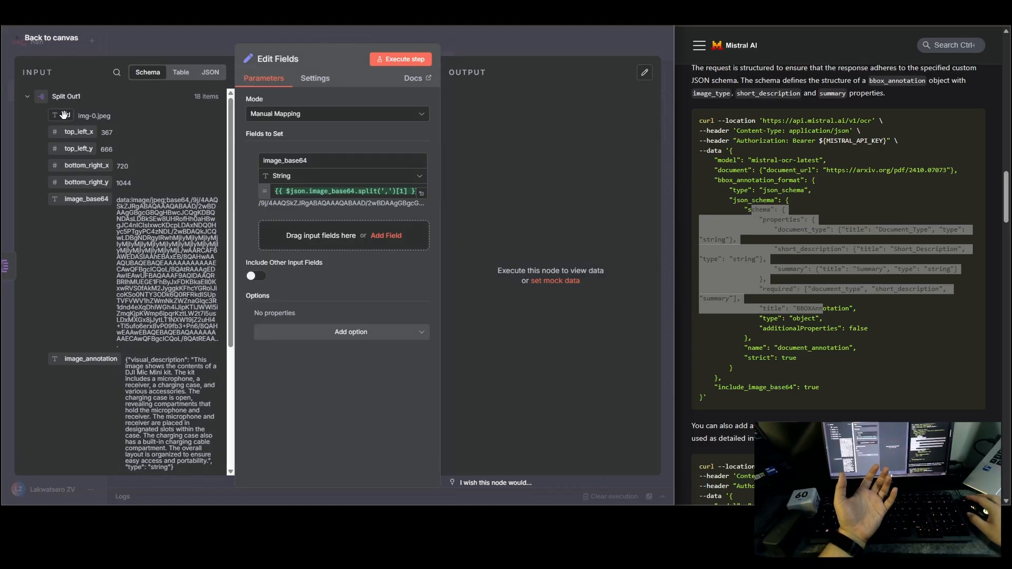
- Add the id field to Edit Fields, renamed to image_id
left_click_drag(63, 117, 300, 243)
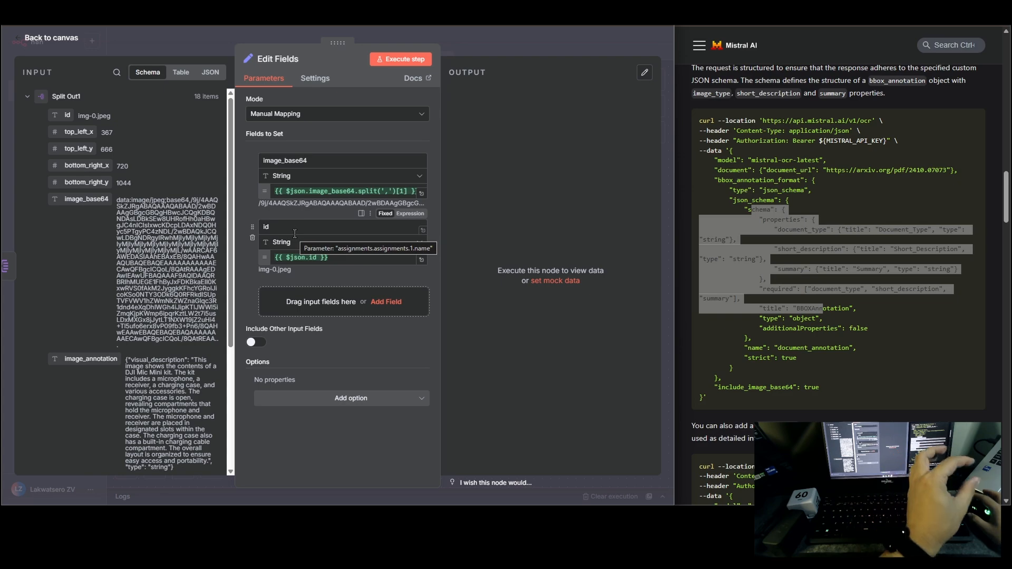
double_click(266, 227)
type("image_id")
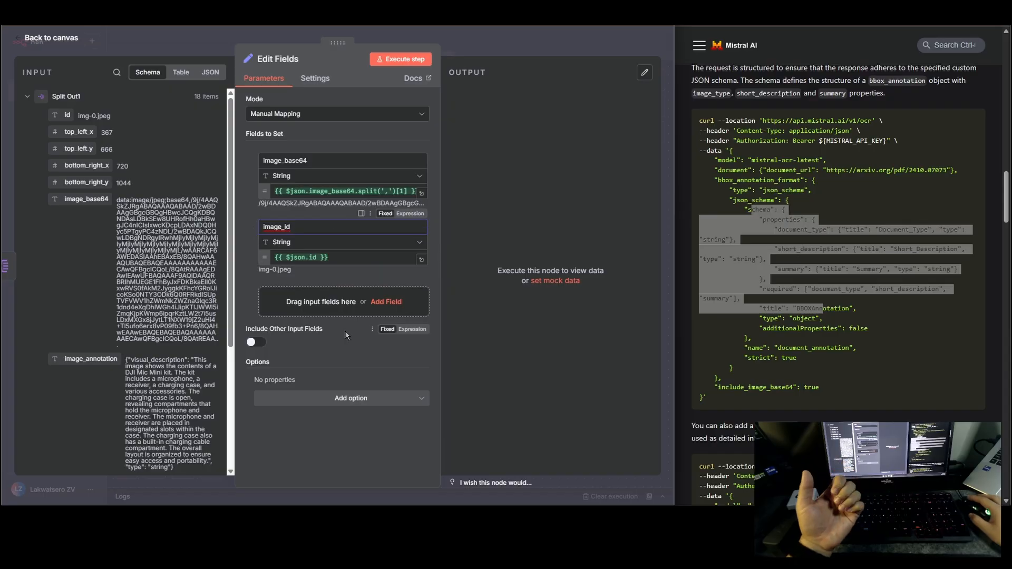
- Add an image_annotation field set to the JSON-parsed annotation's visual_description
left_click_drag(93, 366, 303, 316)
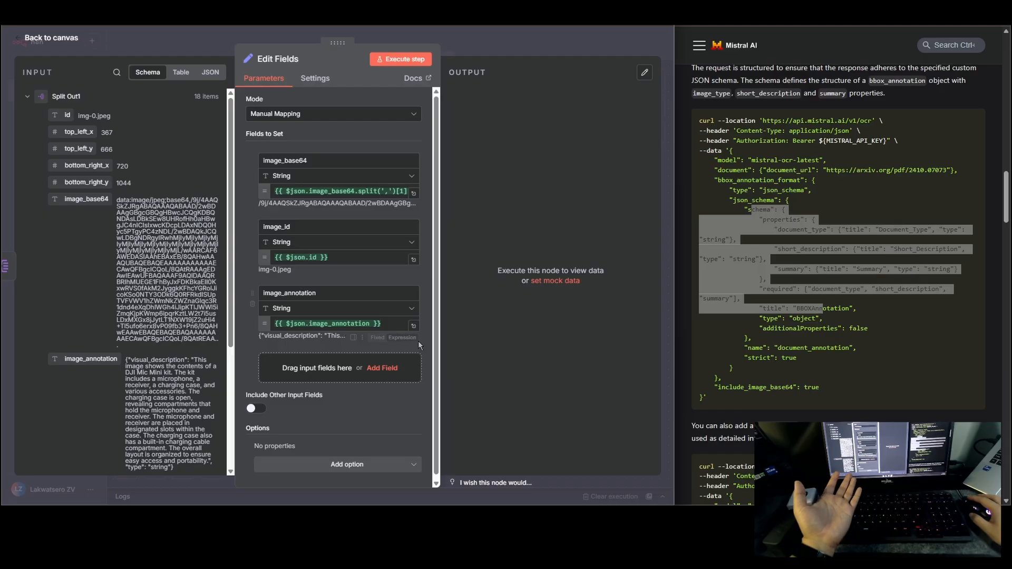
left_click(415, 326)
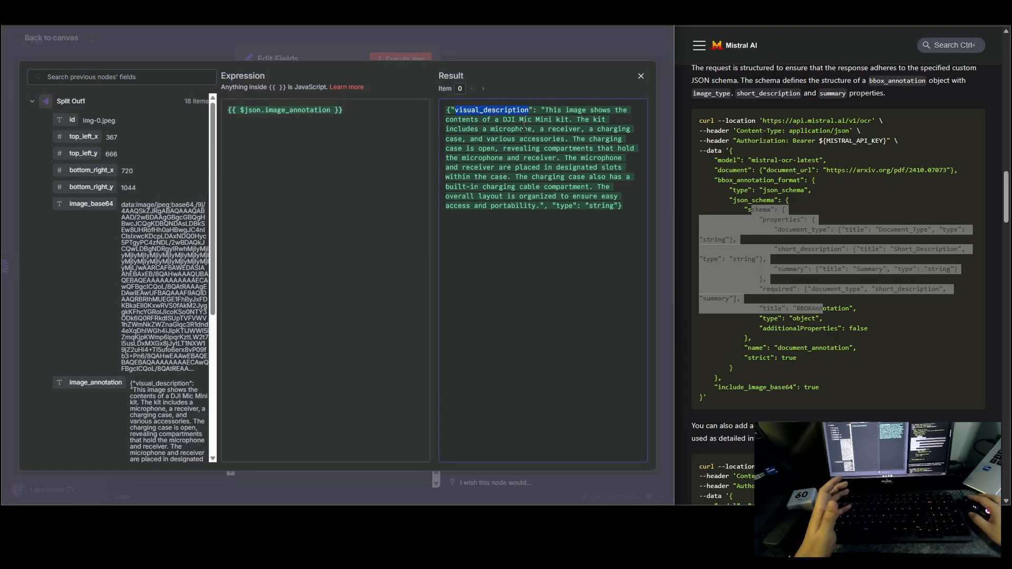
double_click(568, 207)
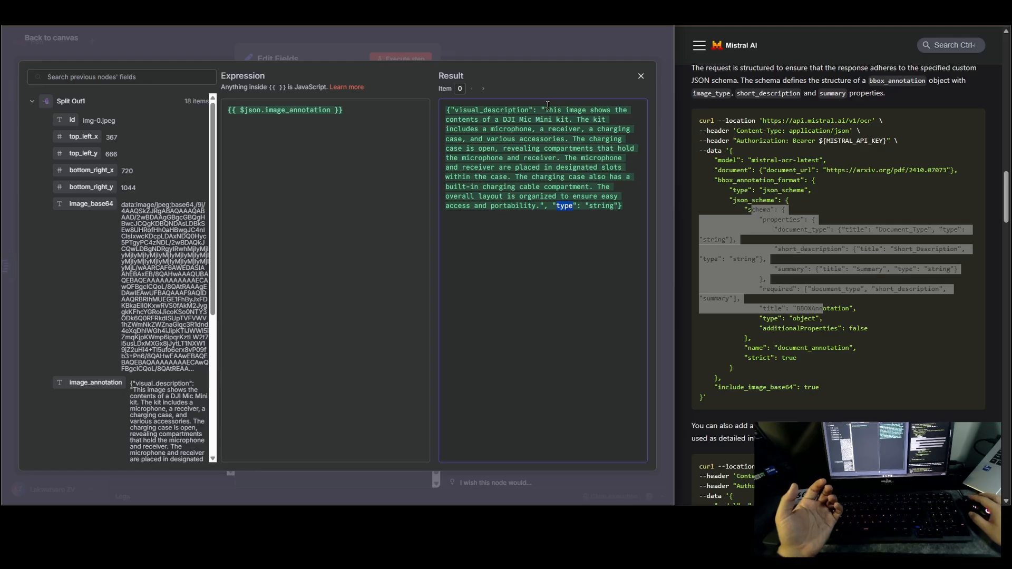
left_click_drag(547, 105, 537, 217)
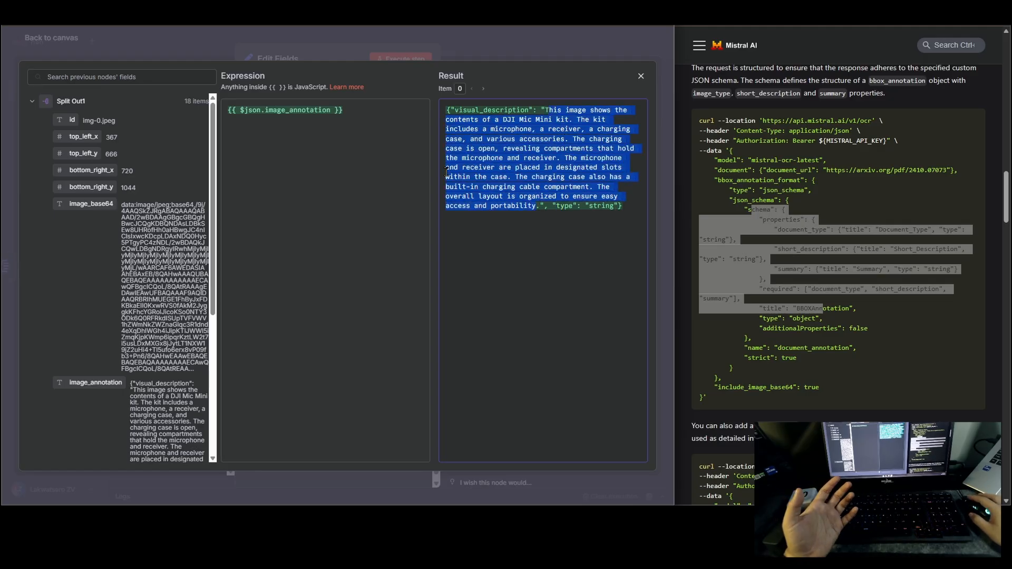
left_click(333, 109)
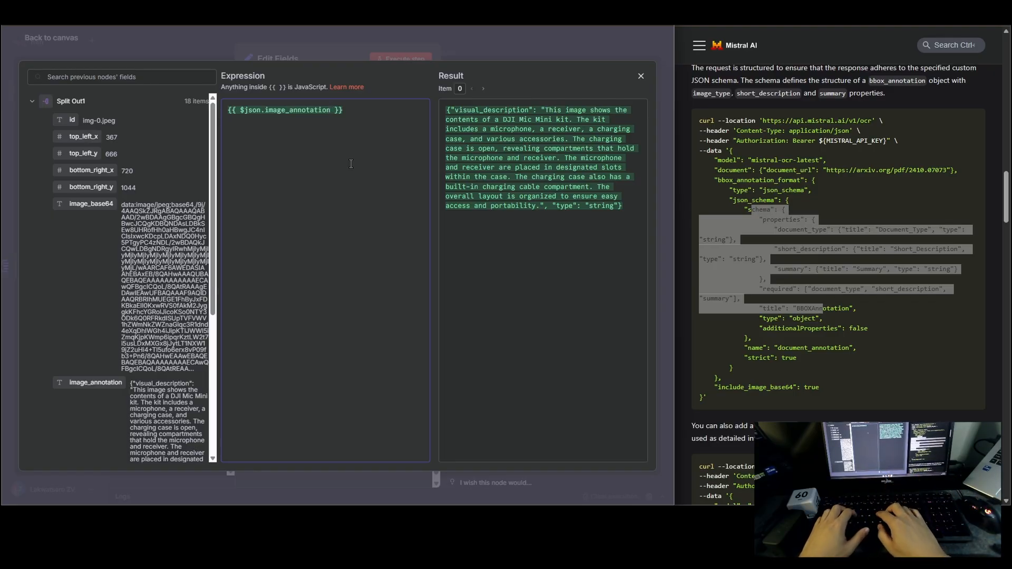
type(".")
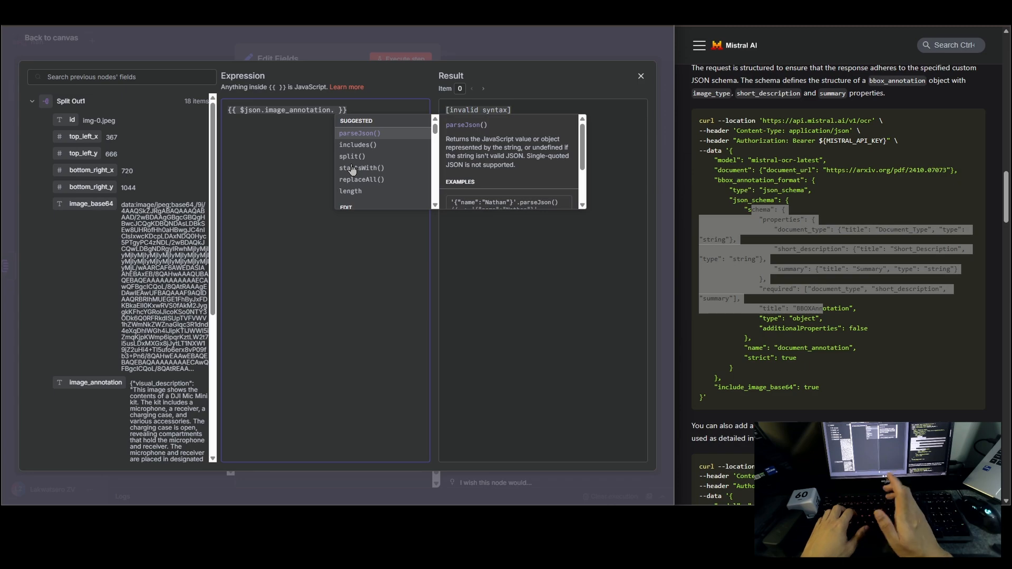
key("Return")
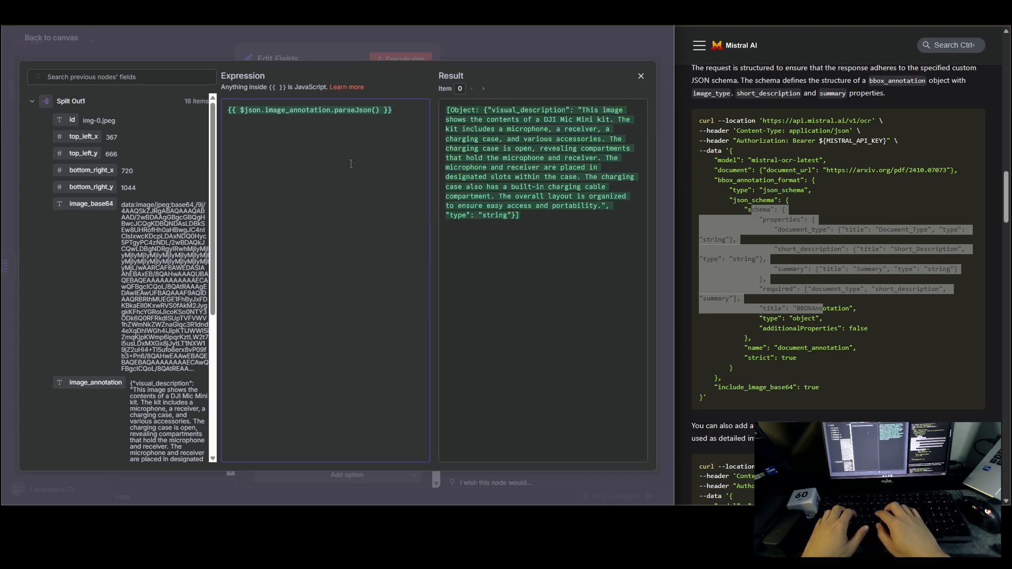
type(".")
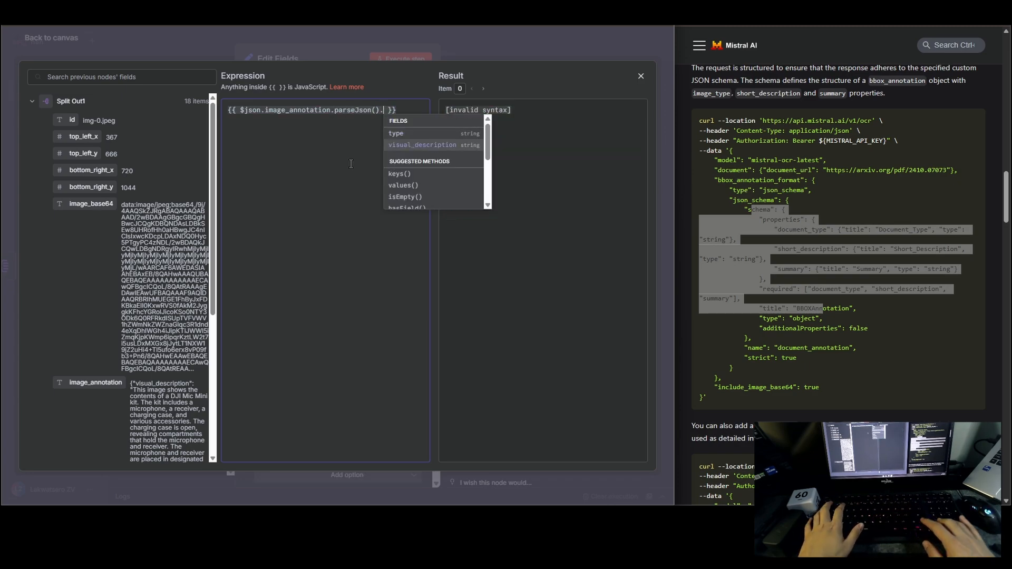
key("Return")
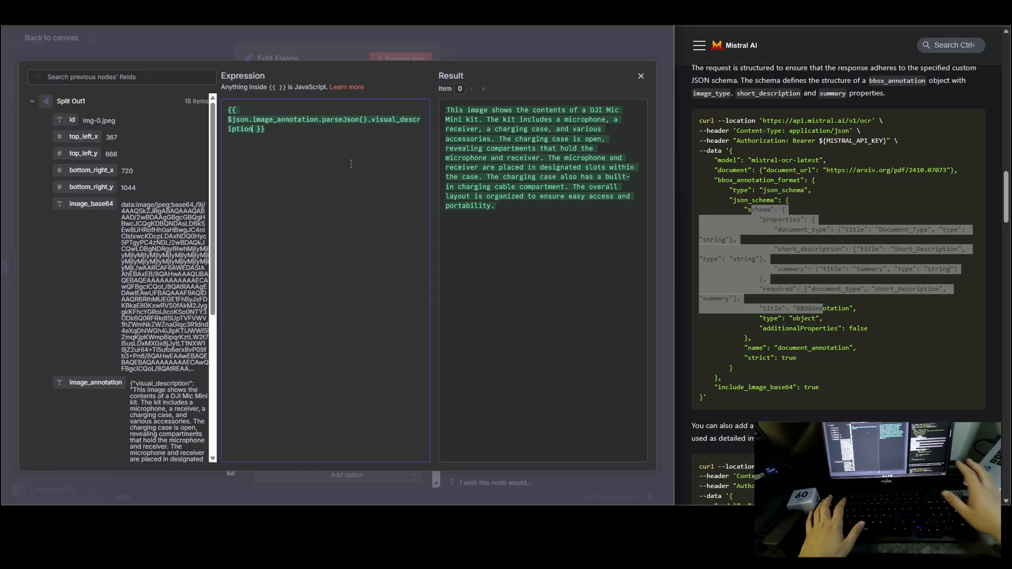
left_click_drag(535, 205, 445, 109)
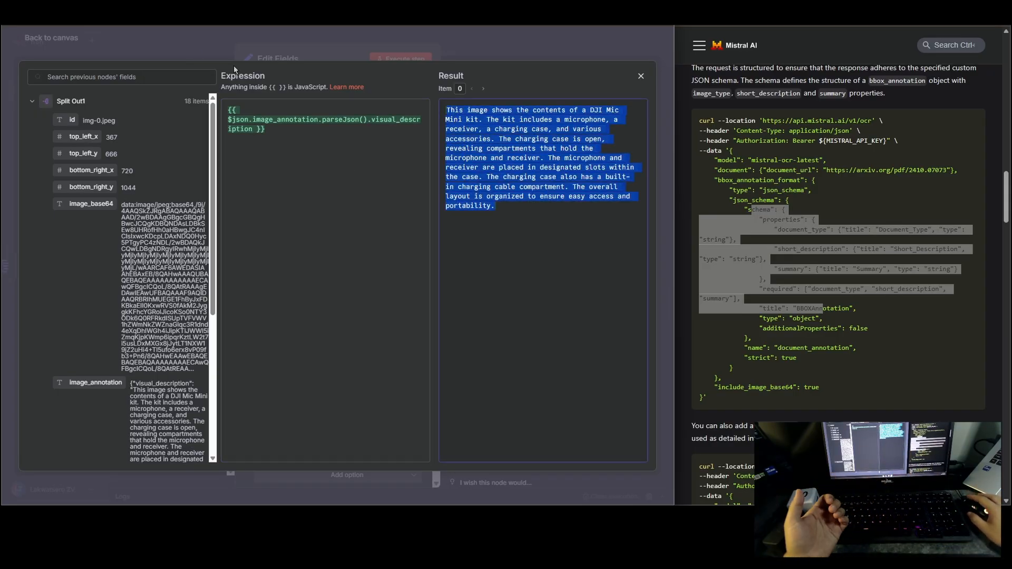
- Run the Edit Fields step, outputting 18 items
left_click(41, 45)
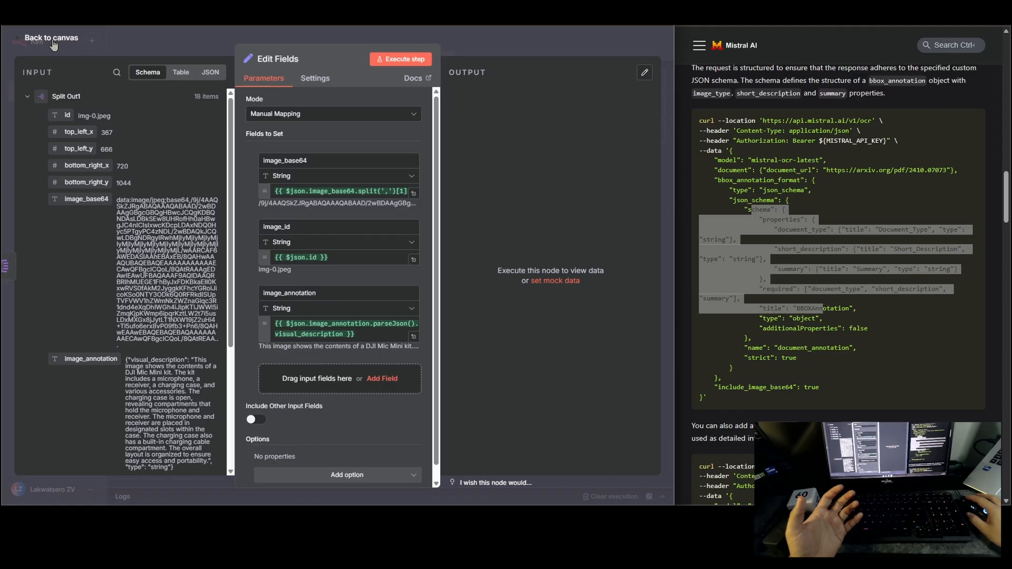
left_click(408, 60)
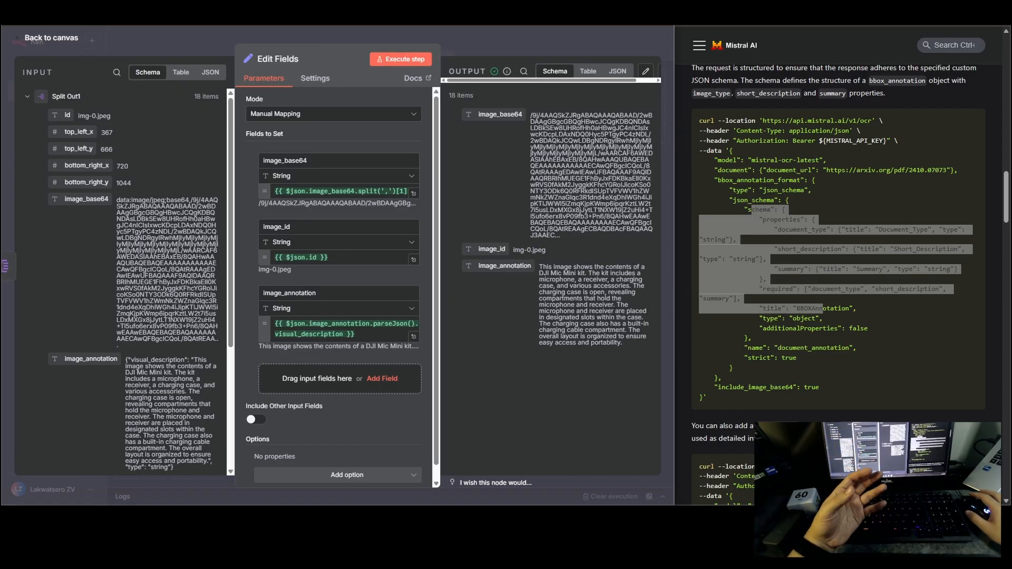
left_click(57, 42)
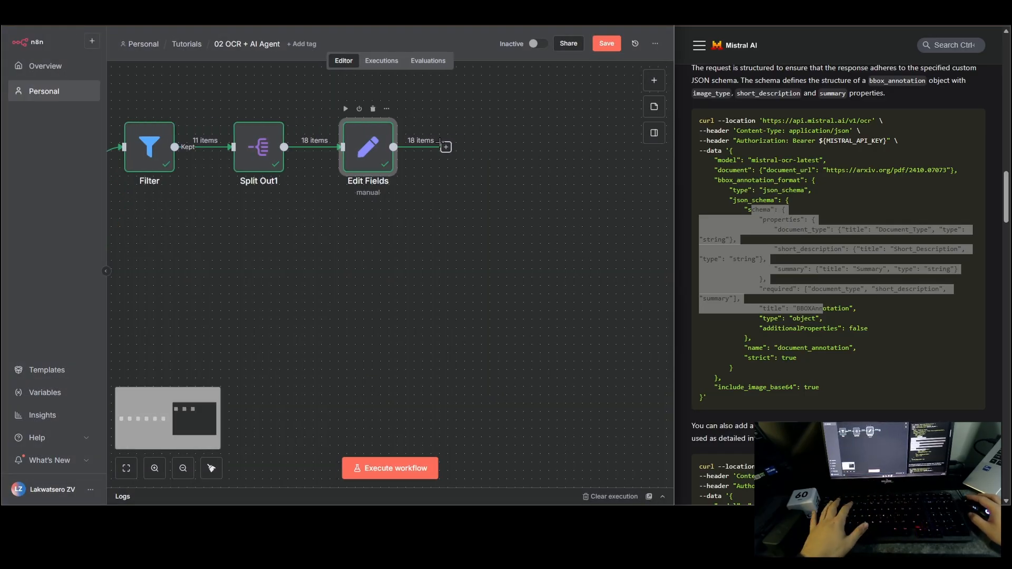
- Add a Convert to File node that moves the image_base64 string to a file
left_click(446, 148)
type("conv")
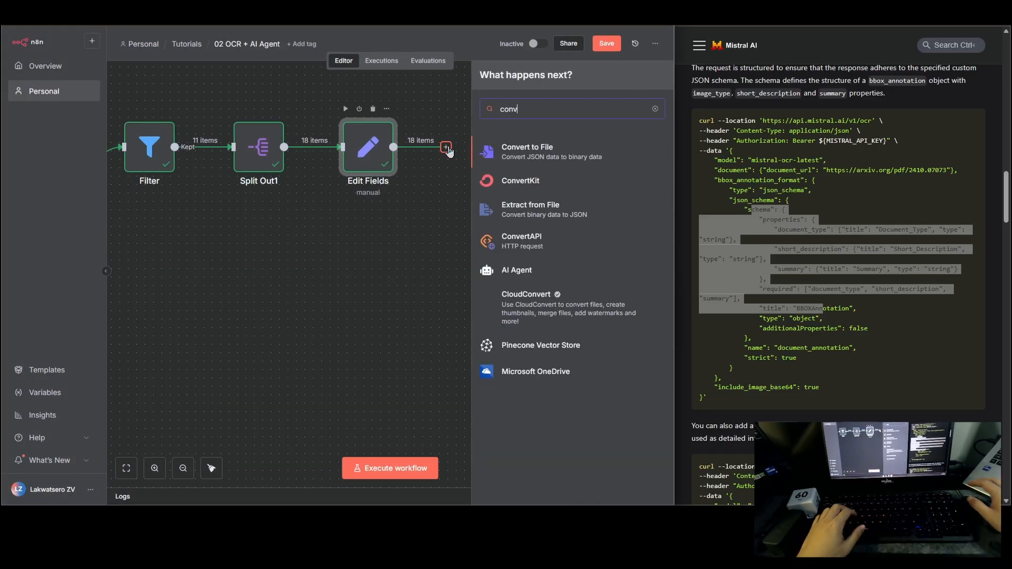
left_click(556, 162)
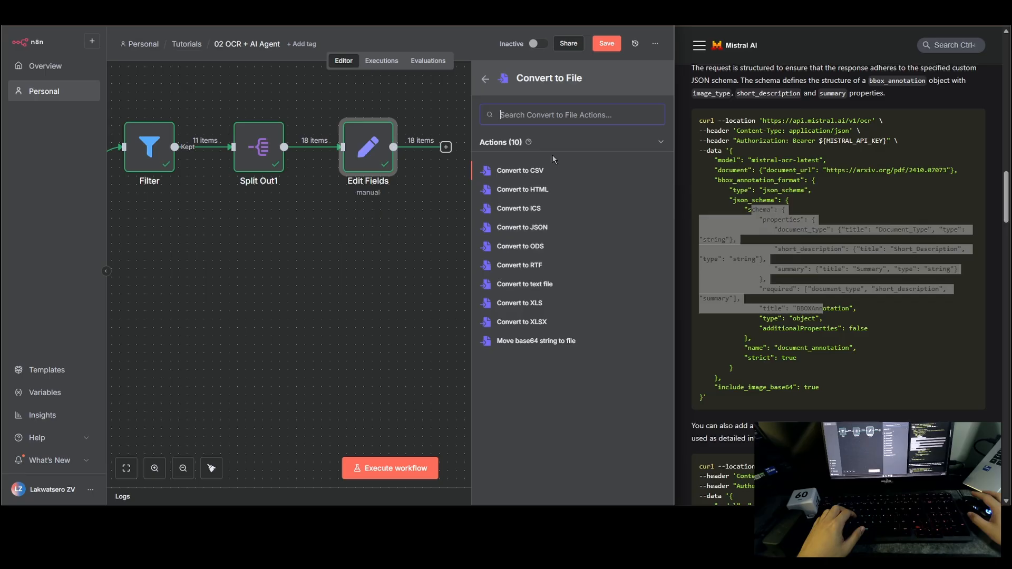
left_click(538, 342)
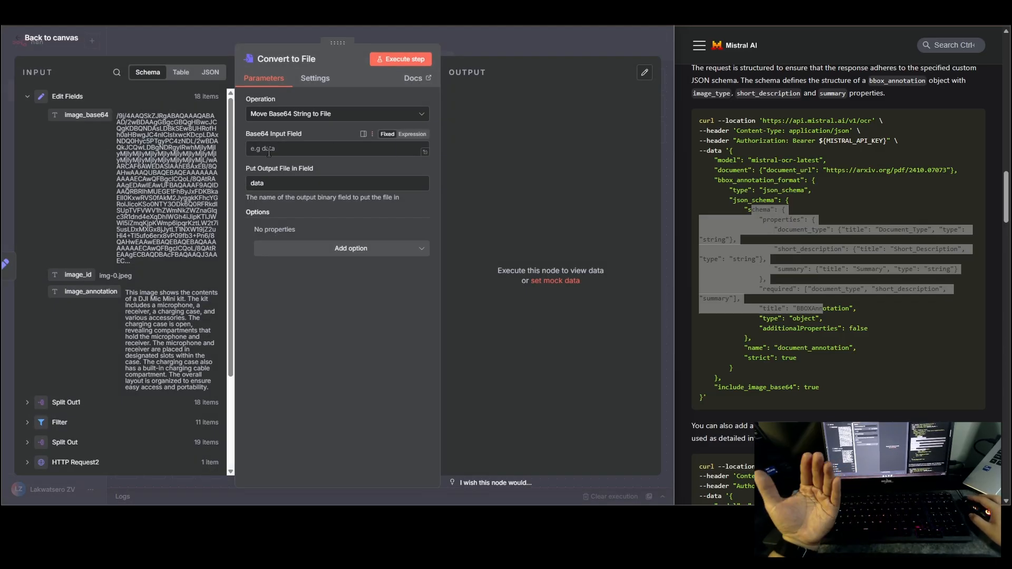
left_click_drag(86, 114, 274, 148)
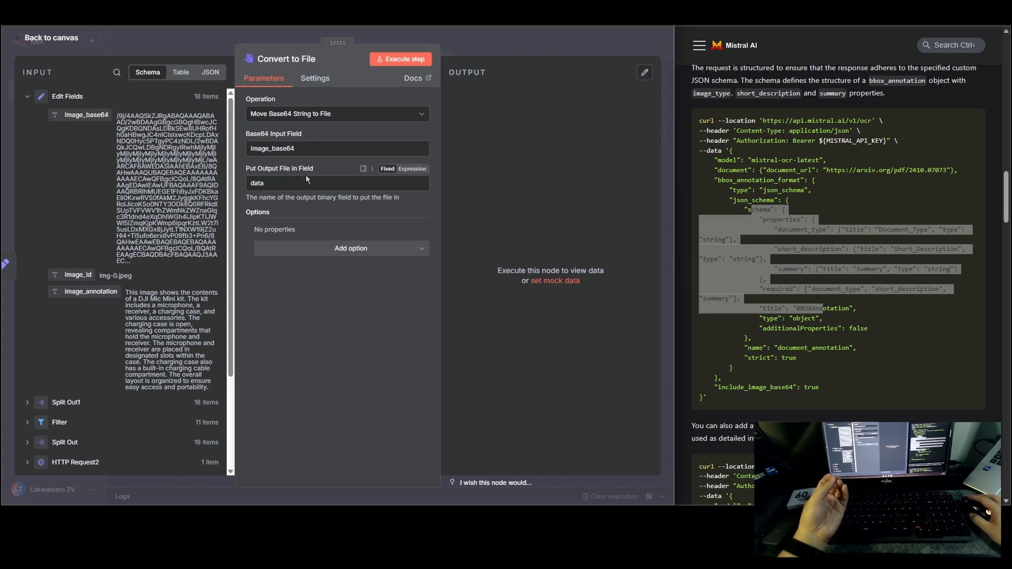
- Set the File Name option to {{ $json.image_id }} and run the step, yielding 18 files
left_click(345, 249)
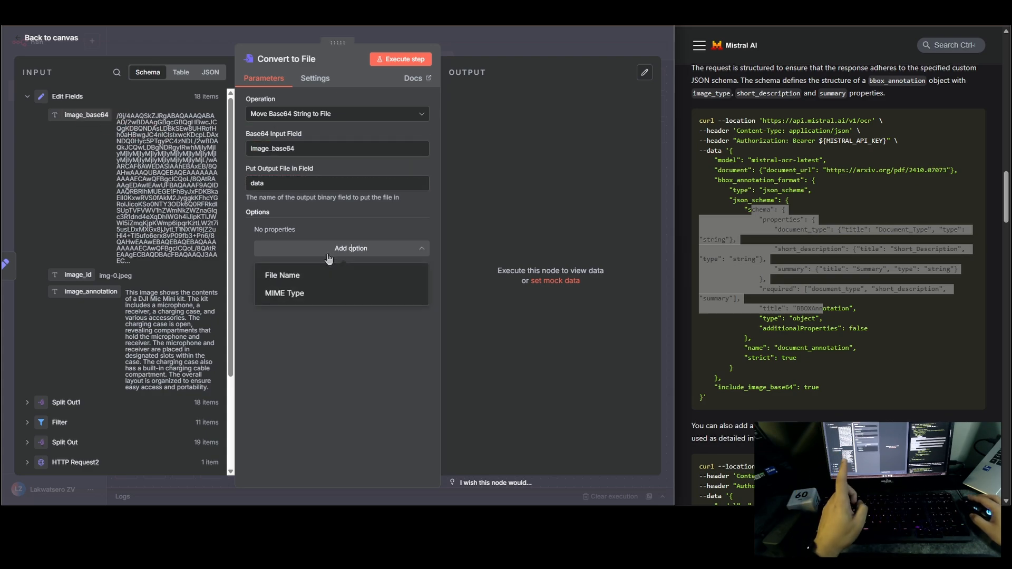
left_click(294, 279)
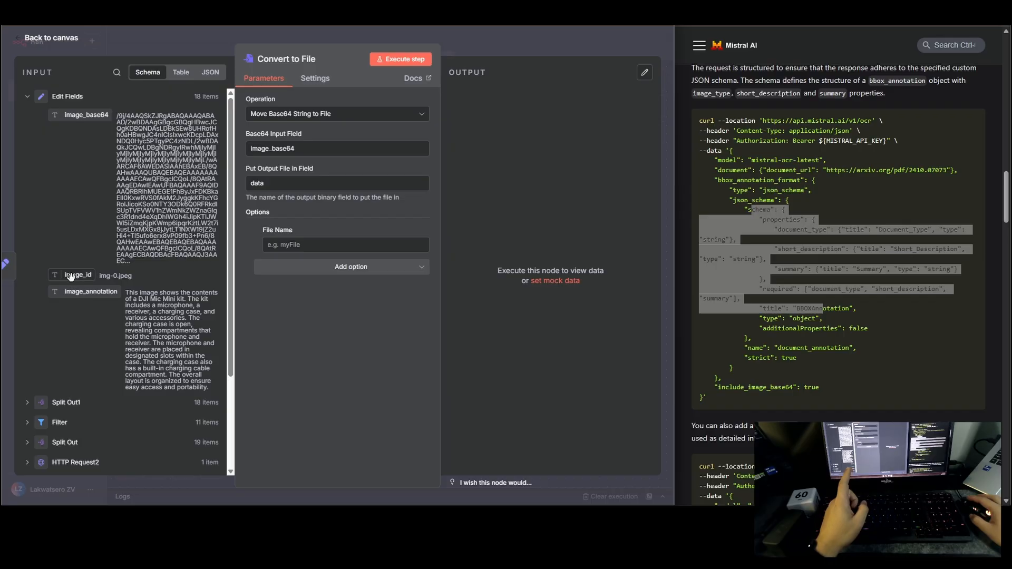
left_click_drag(77, 275, 297, 248)
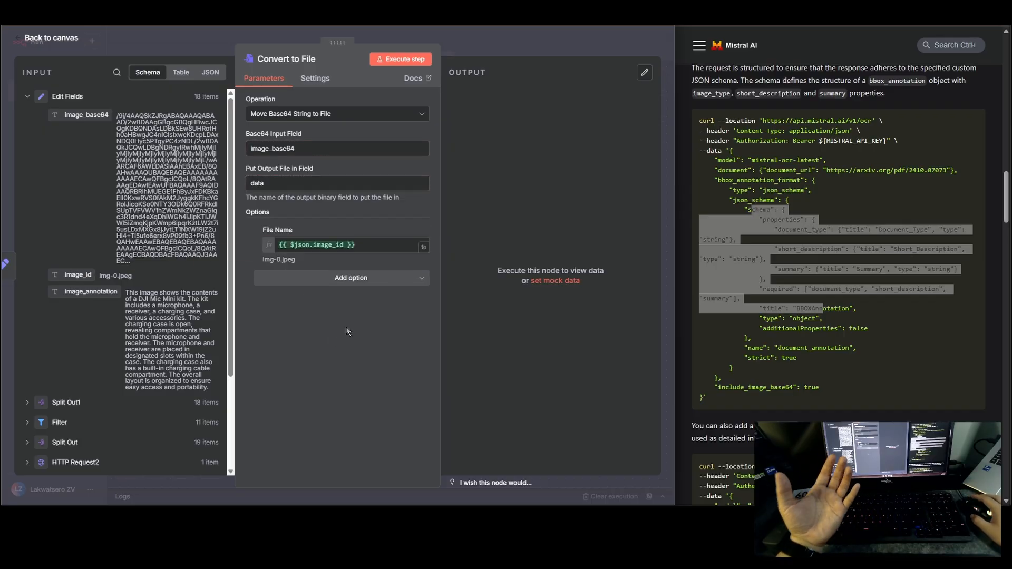
left_click(397, 60)
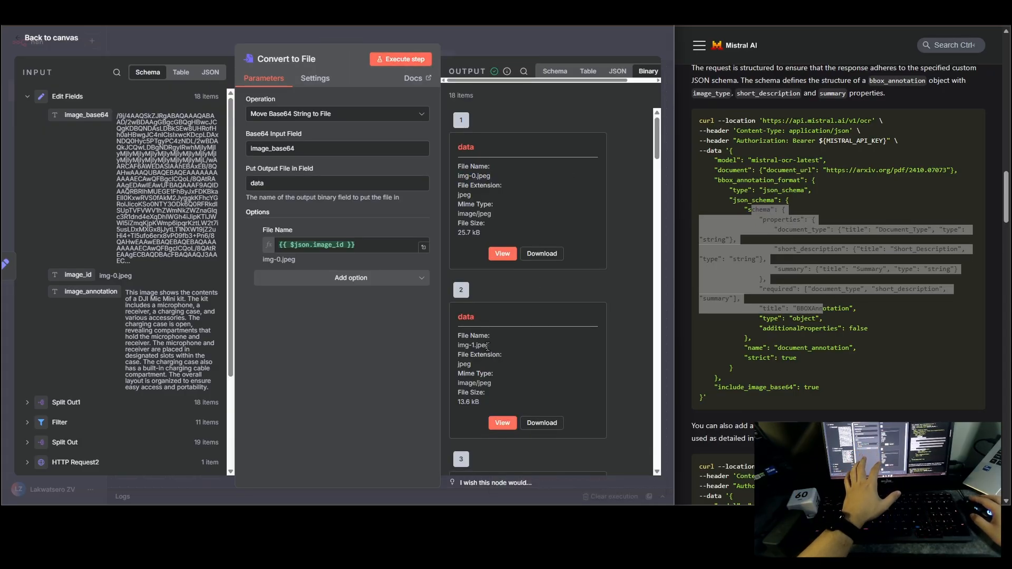
- Preview converted images like img-1.jpeg and compare them against the DJI manual PDF
left_click_drag(488, 346, 520, 309)
left_click(502, 254)
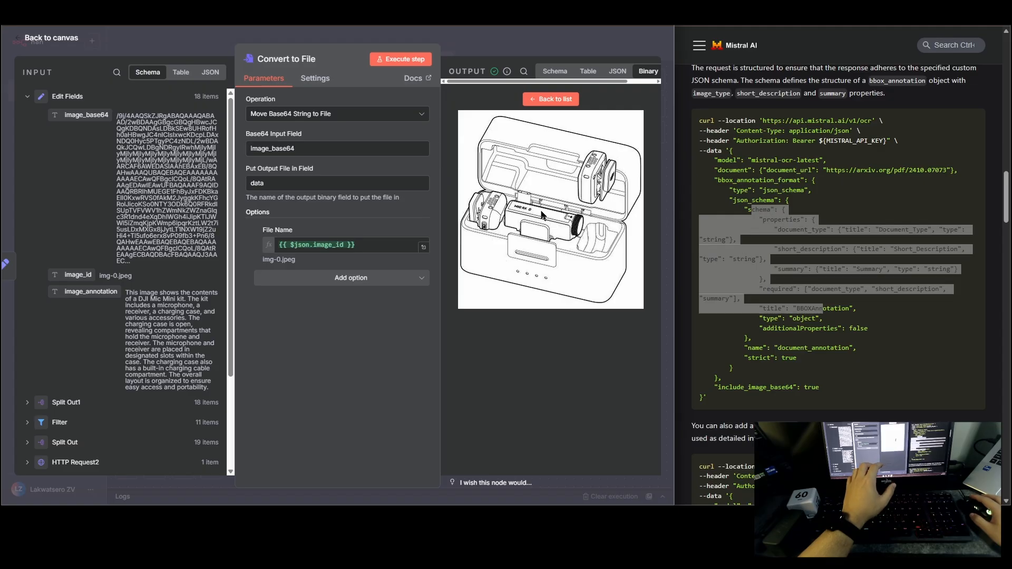
left_click(543, 101)
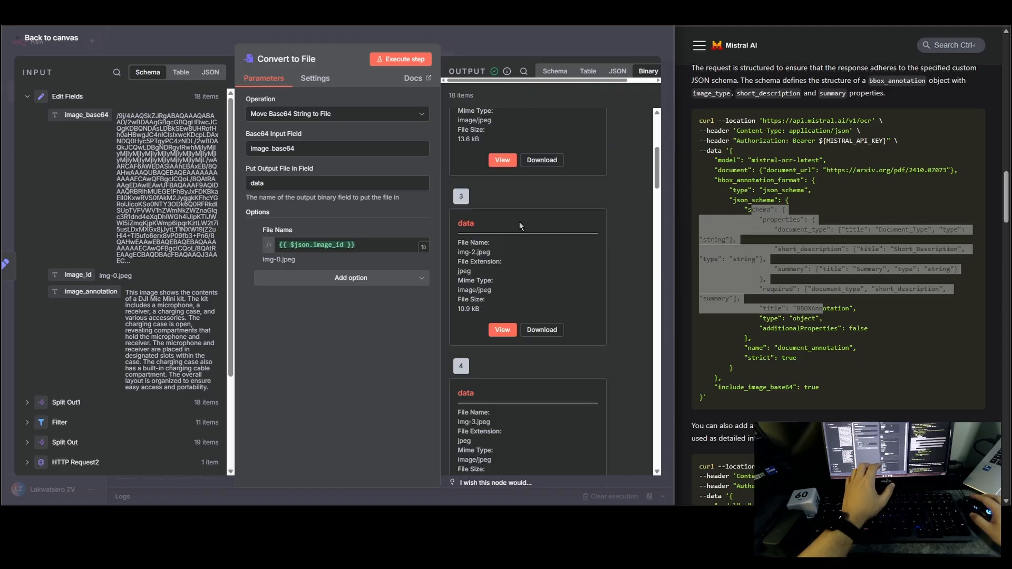
left_click(503, 331)
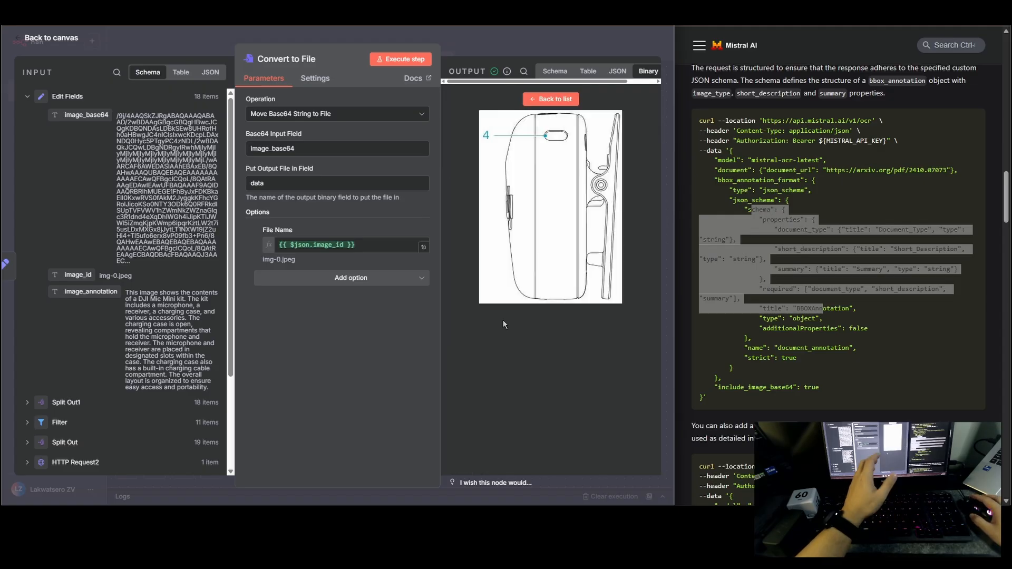
left_click(551, 101)
key("alt+Tab")
scroll(263, 211, "up", 20)
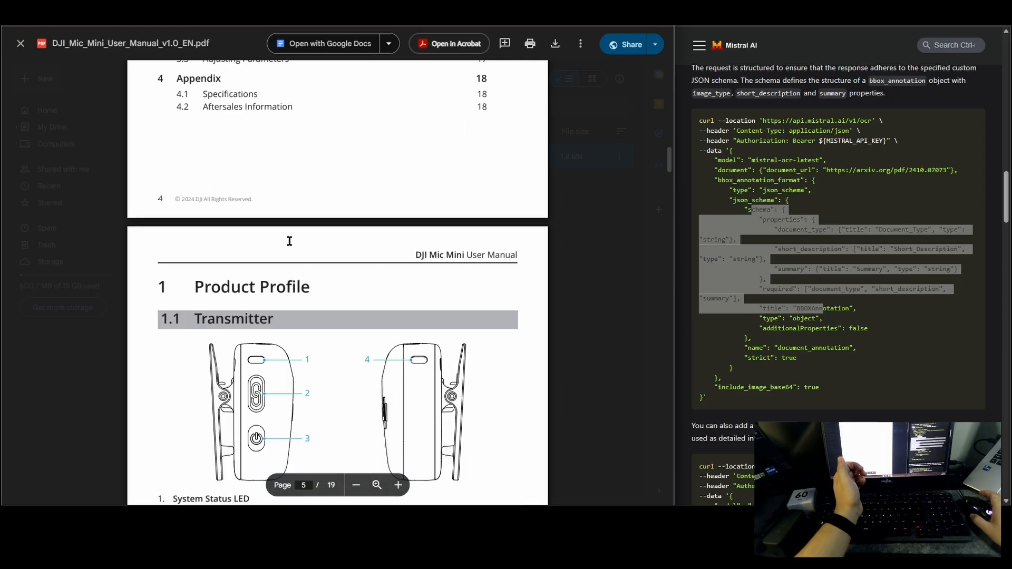
scroll(289, 241, "up", 5)
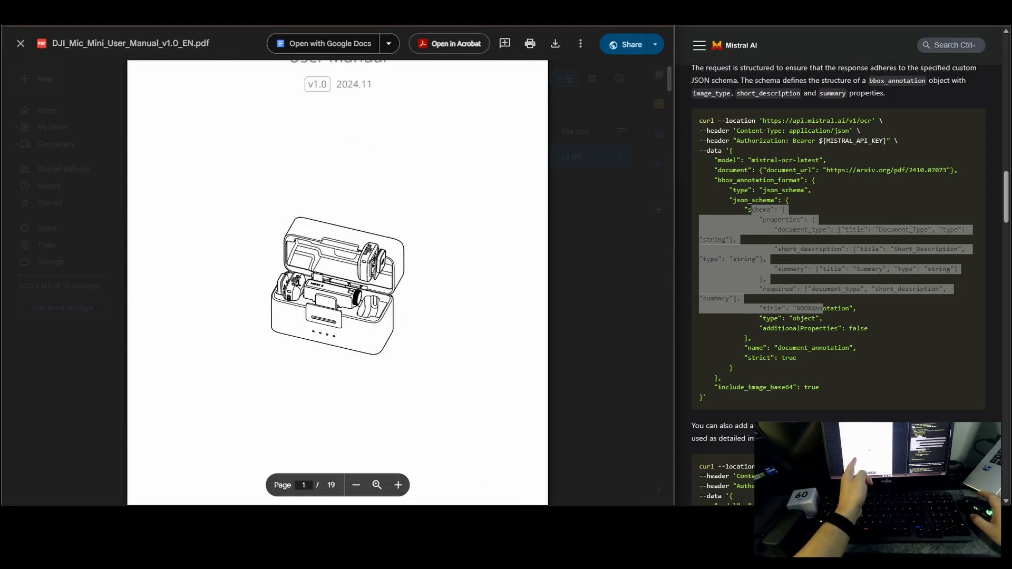
key("alt+Tab")
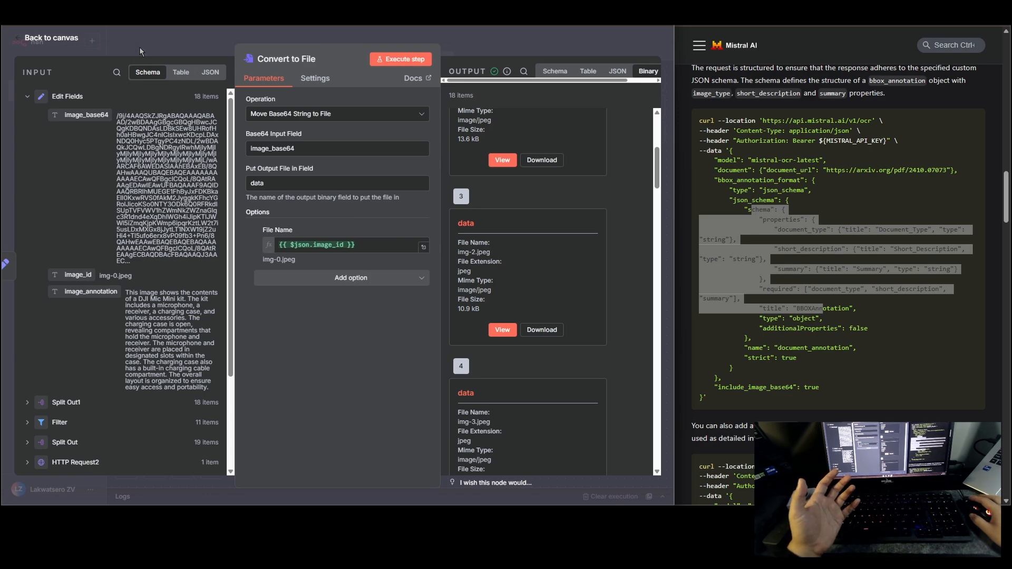
- Close the Convert to File panel, returning to the workflow canvas
left_click(49, 42)
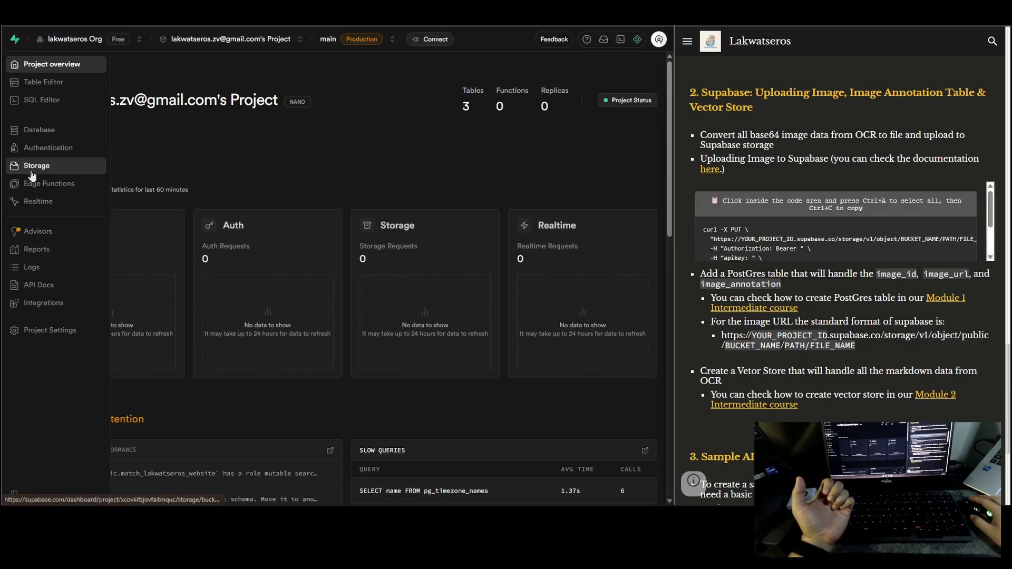
- Create a new public storage bucket named dji-manual from the Storage section
left_click(32, 173)
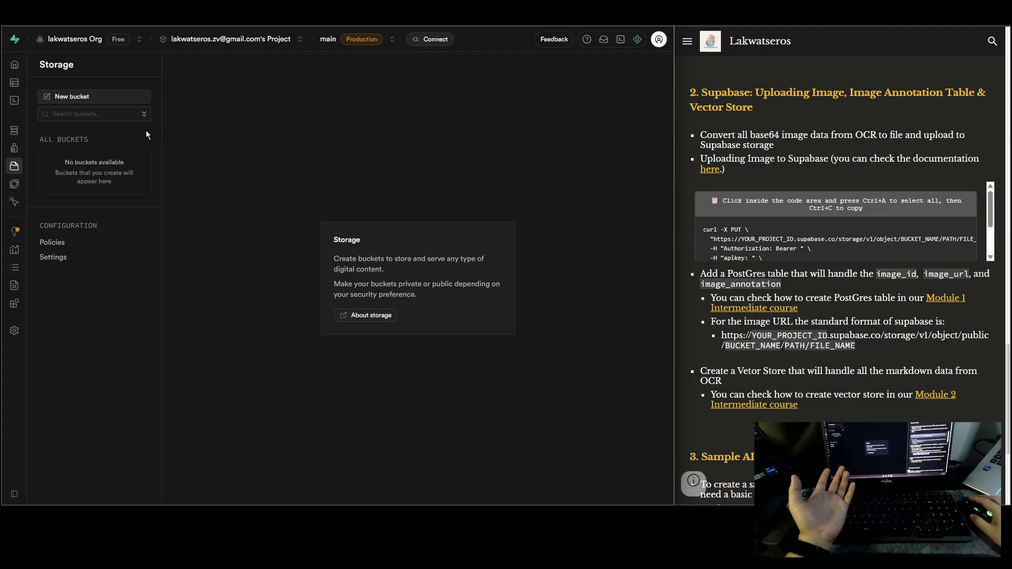
left_click(67, 97)
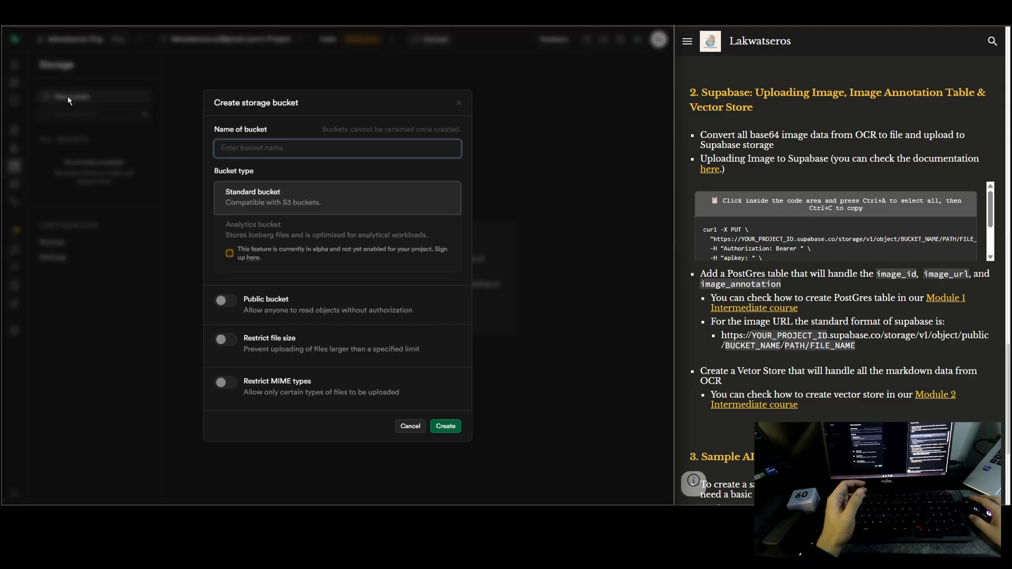
type("d")
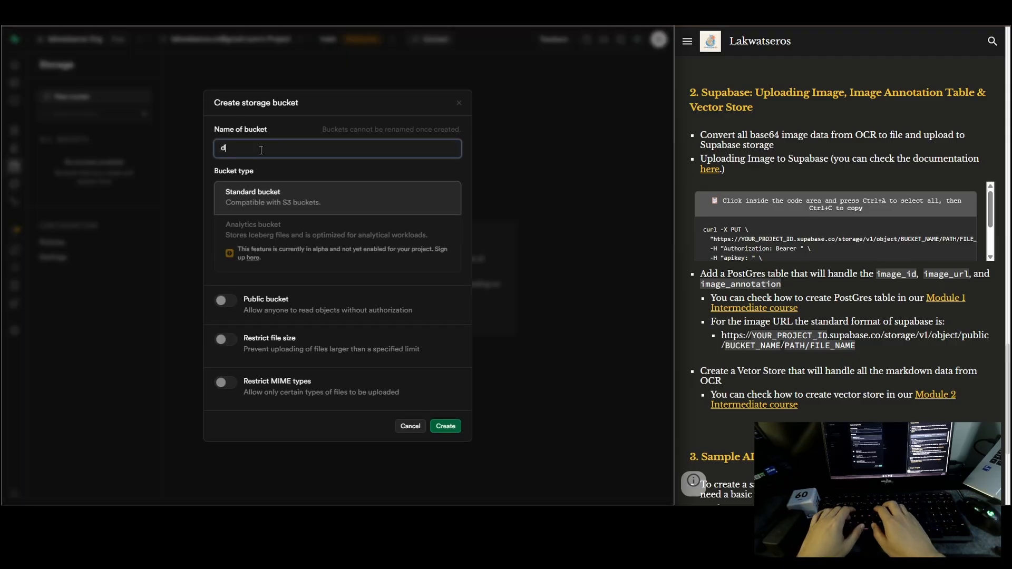
type("jl-manual")
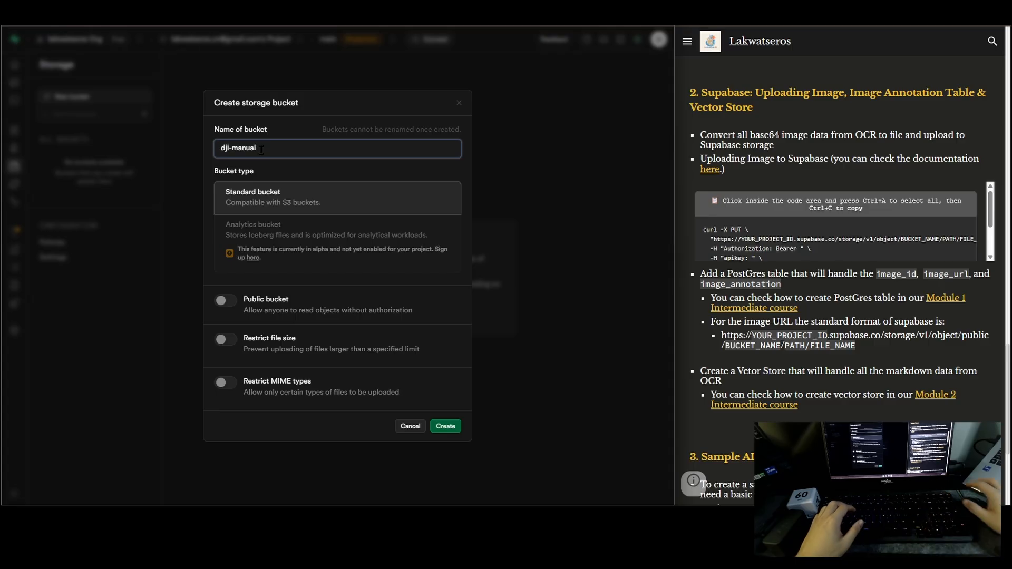
left_click(225, 301)
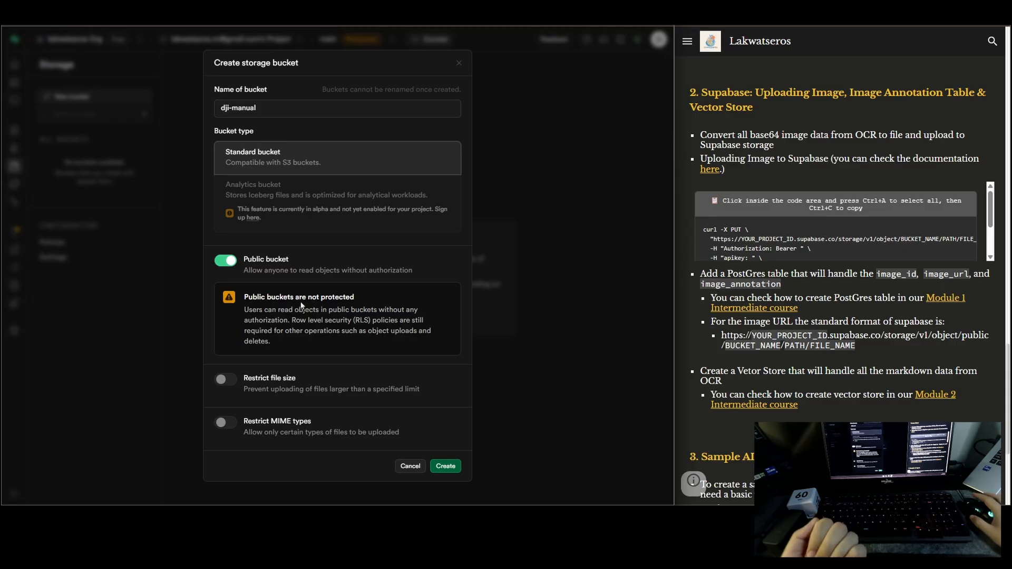
left_click(445, 466)
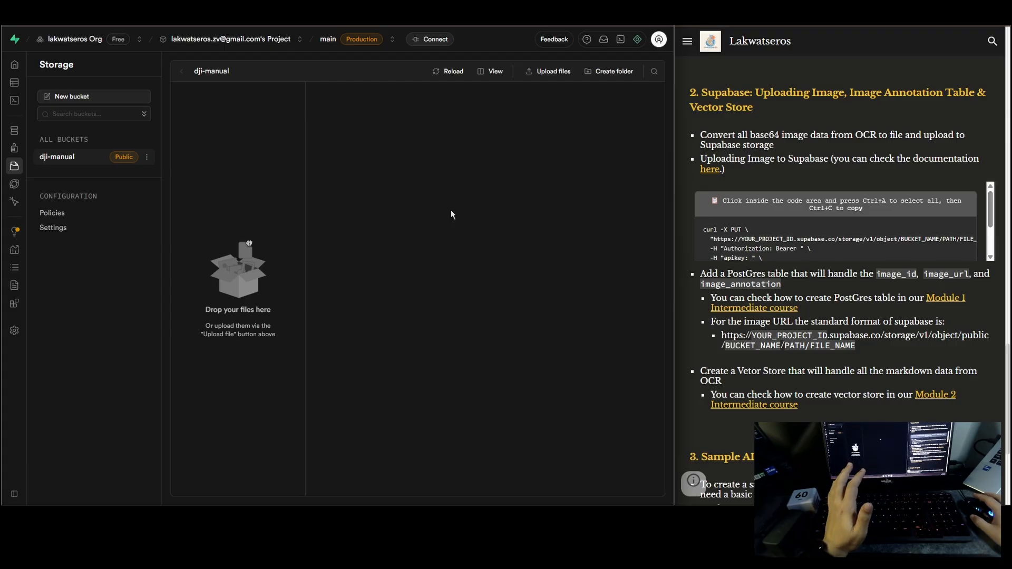
- Browse Supabase's upload docs, comparing the JavaScript, Dart, Kotlin and Python examples
left_click(715, 171)
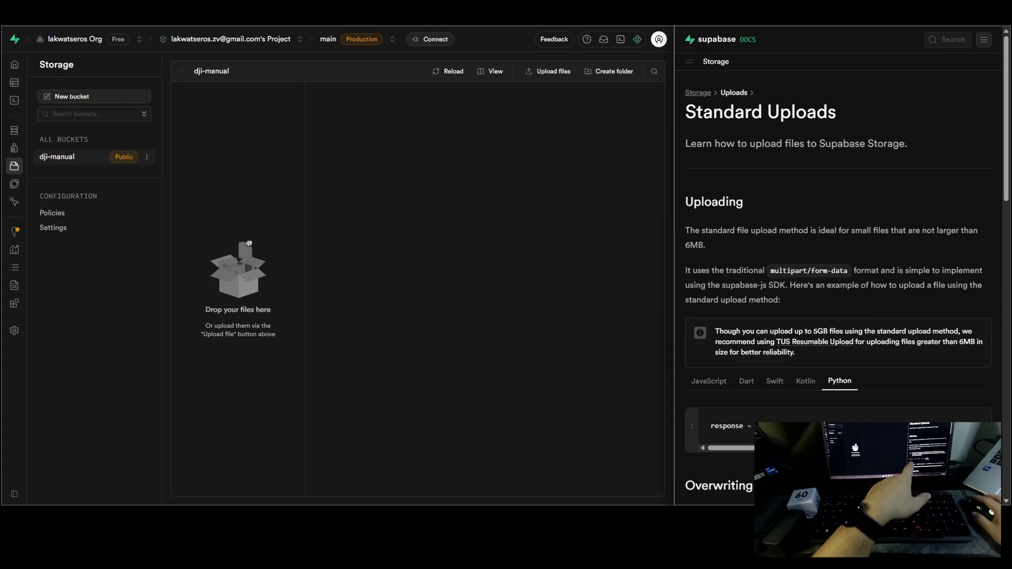
scroll(859, 284, "down", 3)
left_click(725, 226)
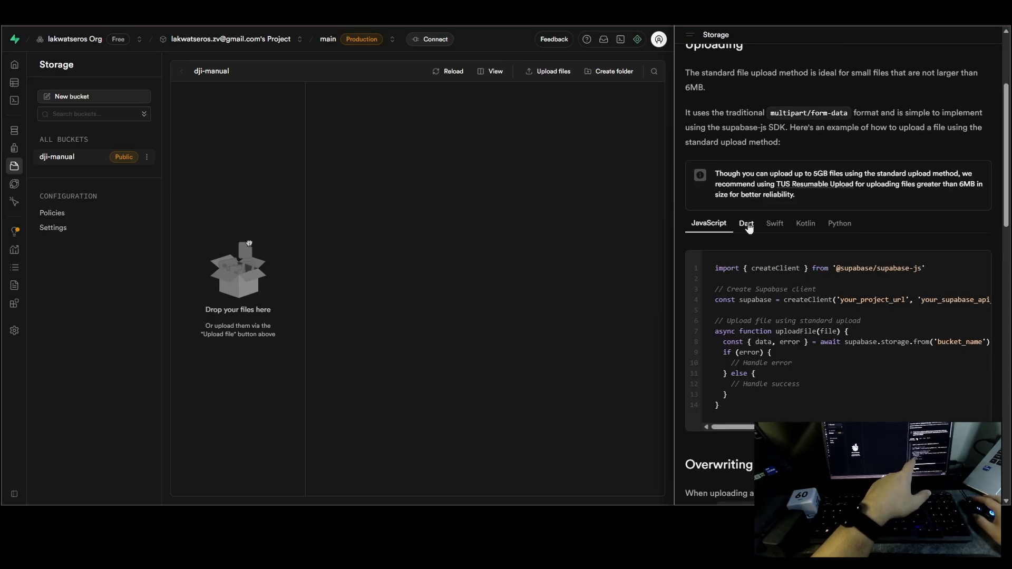
left_click(746, 224)
left_click(805, 224)
left_click(840, 223)
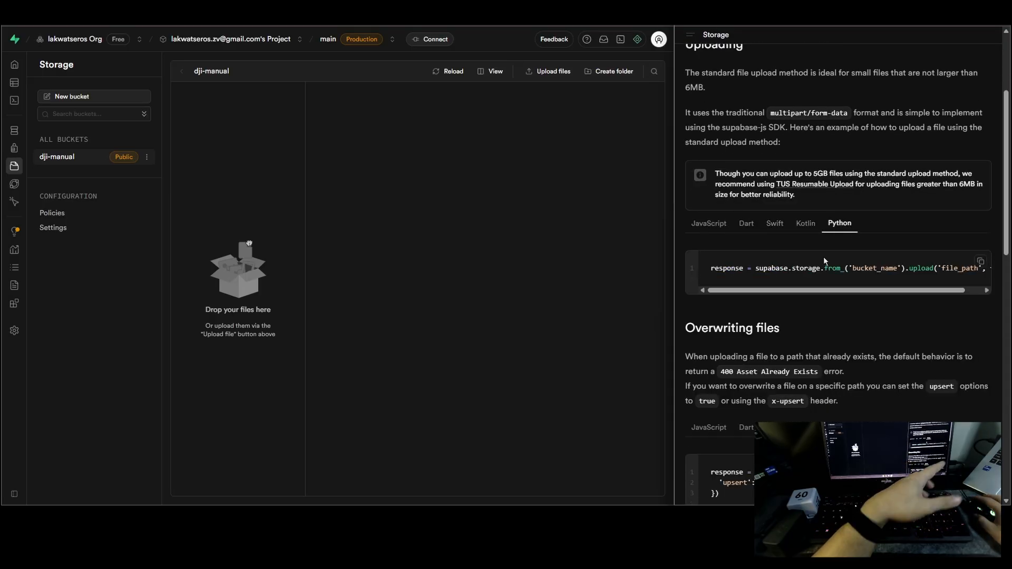
left_click(722, 231)
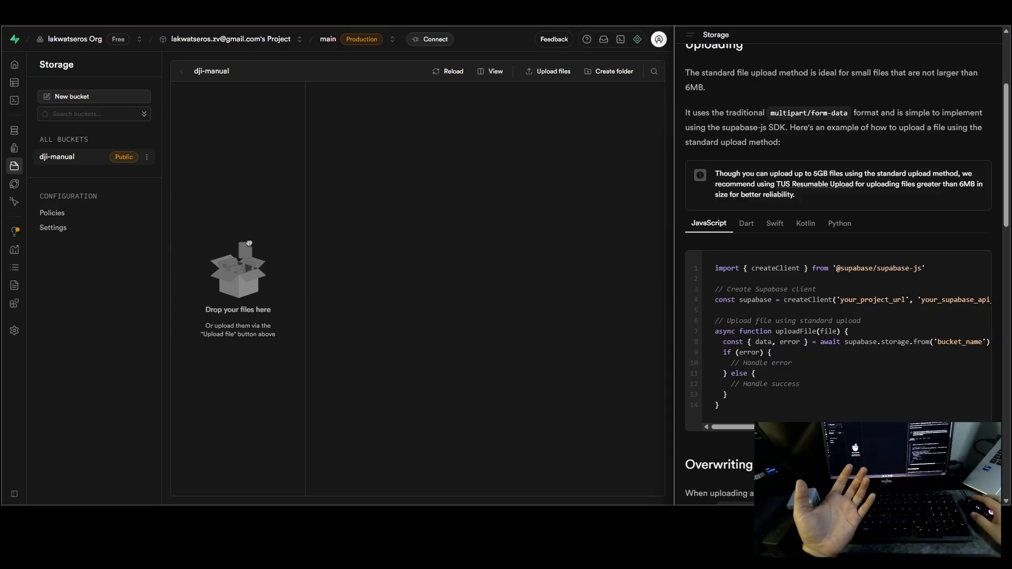
- Return to the tutorial and select the entire cURL upload command
left_click(738, 15)
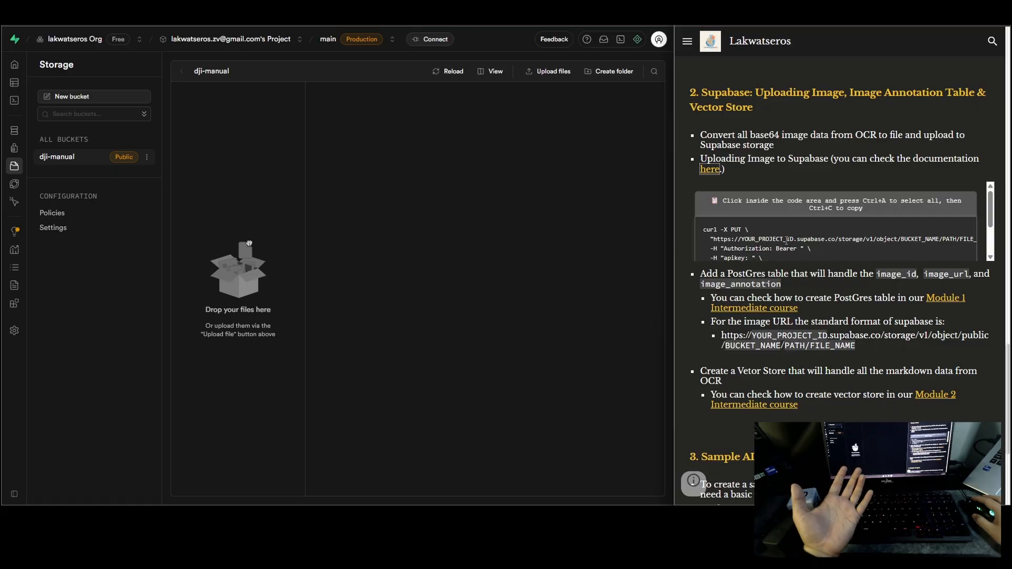
left_click(761, 232)
key("ctrl+a")
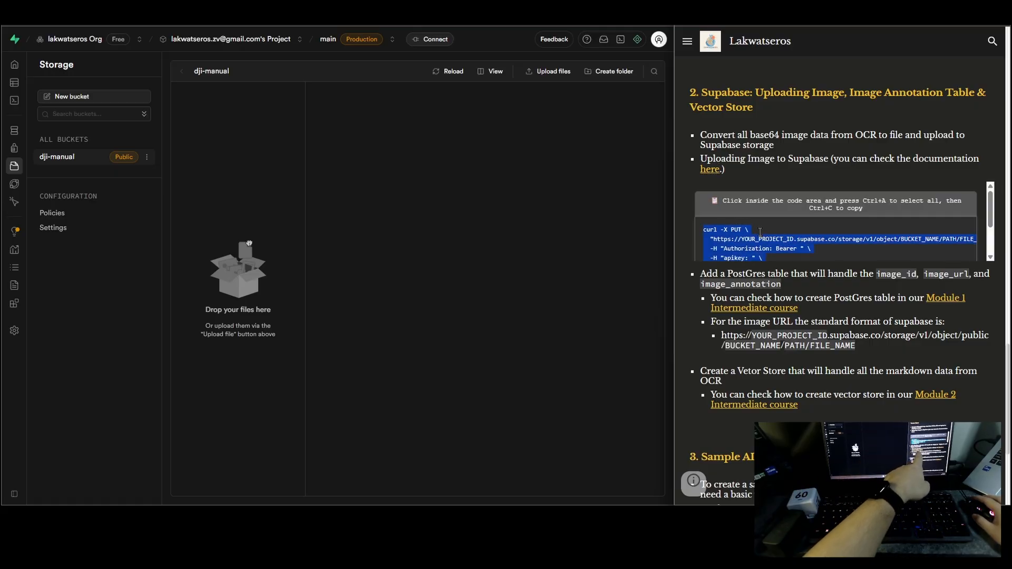
- Add an HTTP Request node after the Convert to File node
key("ctrl+Tab")
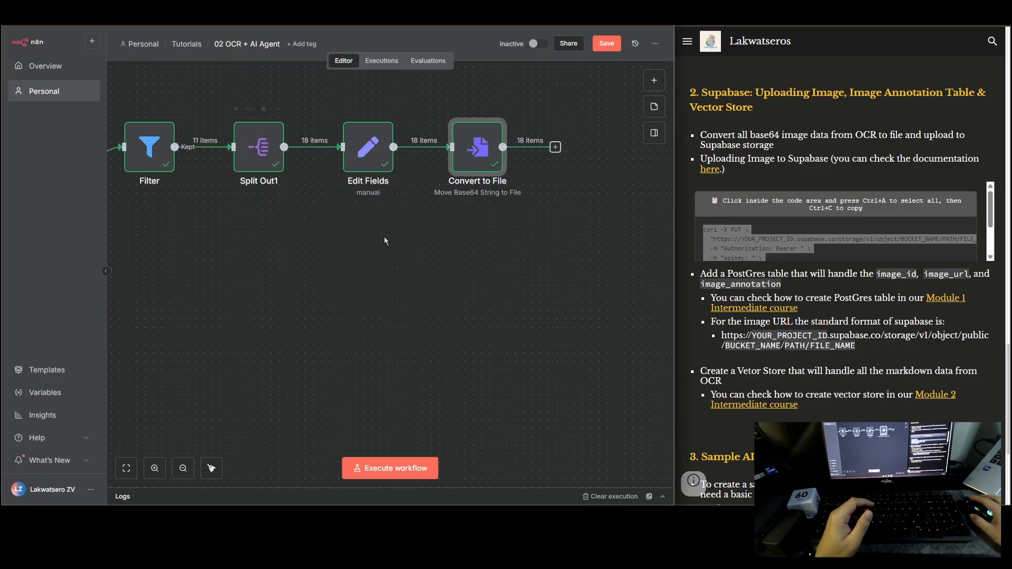
left_click(553, 147)
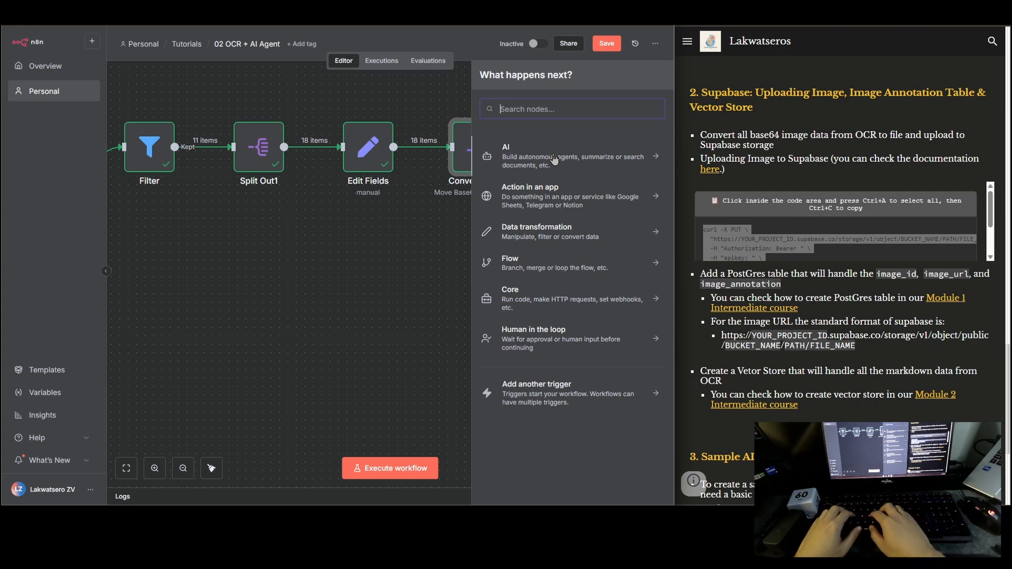
type("htt")
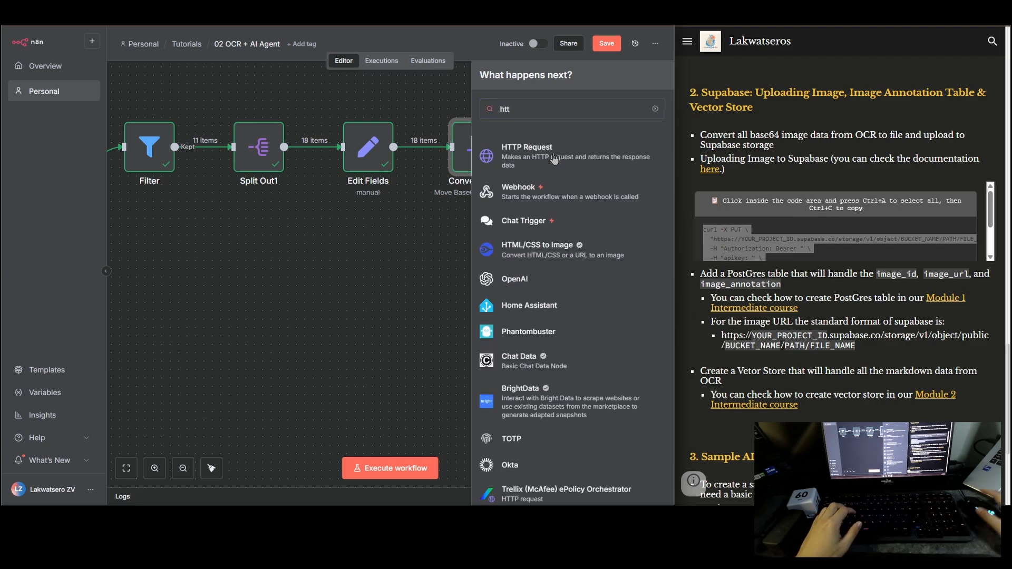
left_click(554, 156)
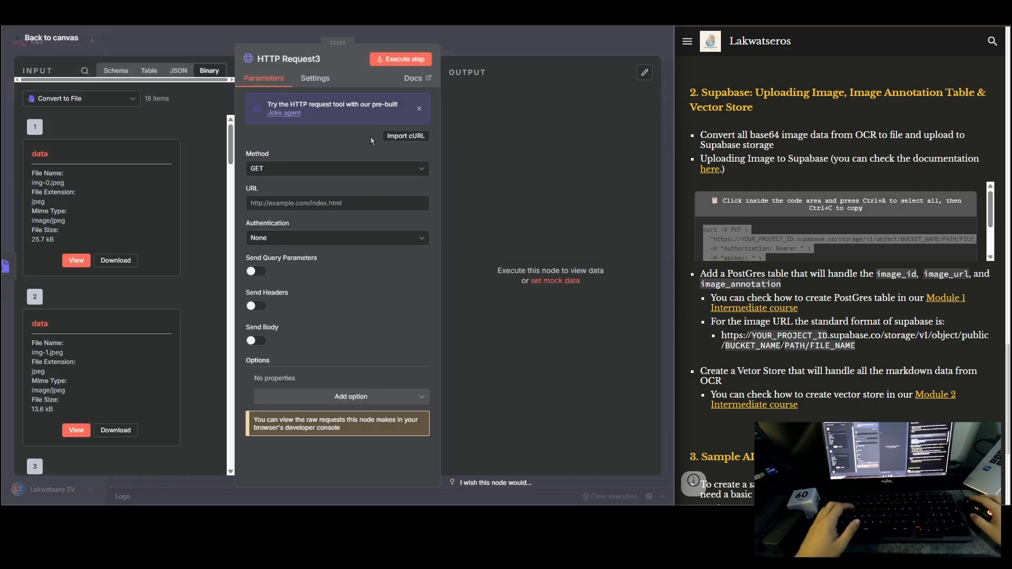
- Prefill the node from the Supabase cURL upload command, giving PUT, the storage URL and headers
left_click(404, 136)
key("ctrl+v")
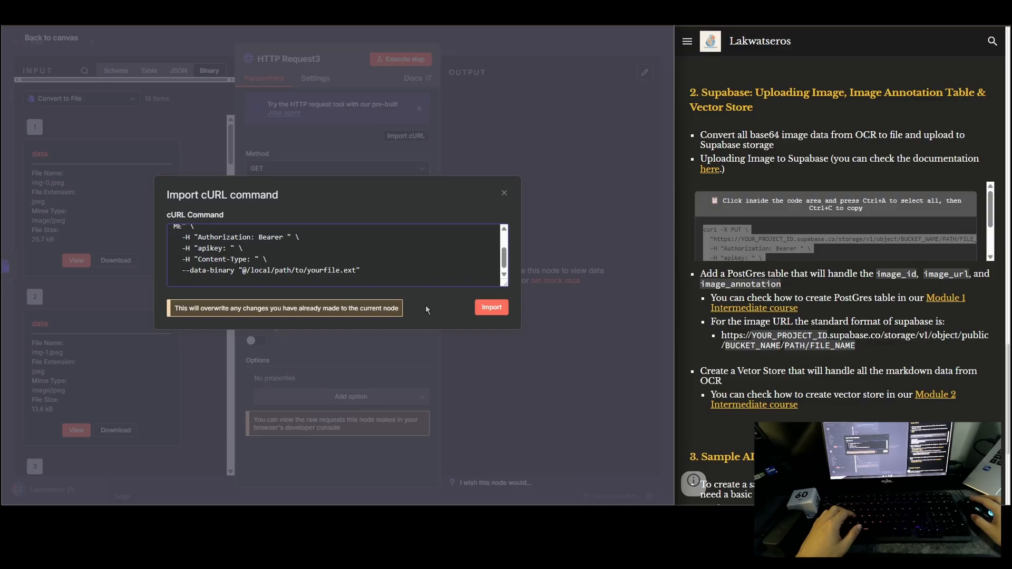
left_click(492, 308)
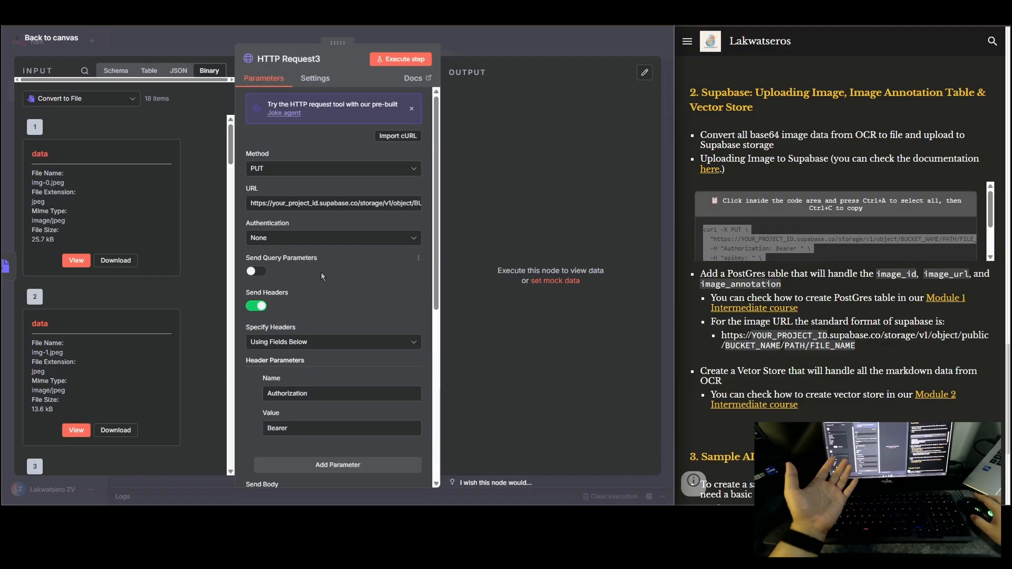
scroll(321, 272, "down", 2)
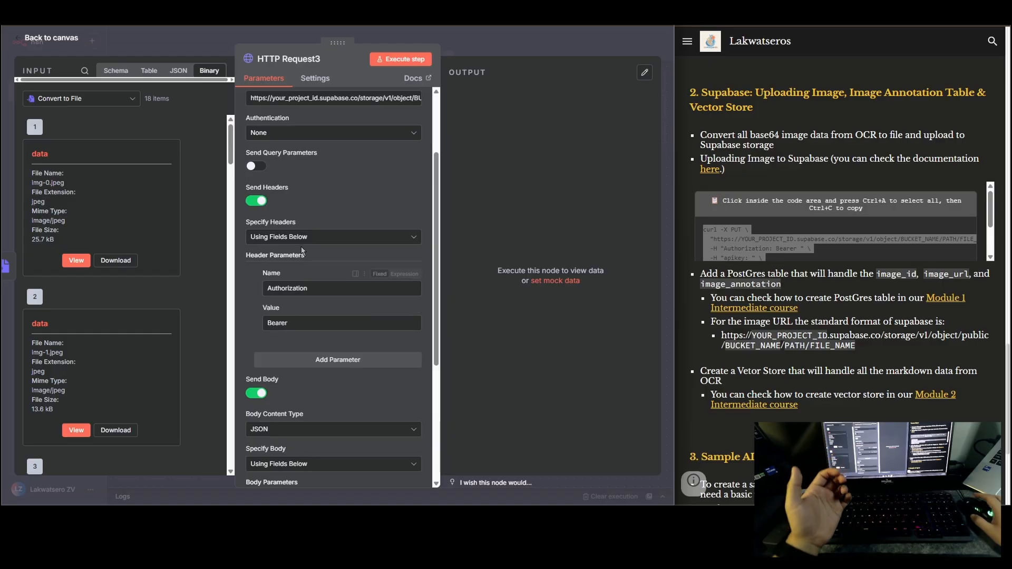
scroll(311, 217, "up", 1)
left_click(315, 186)
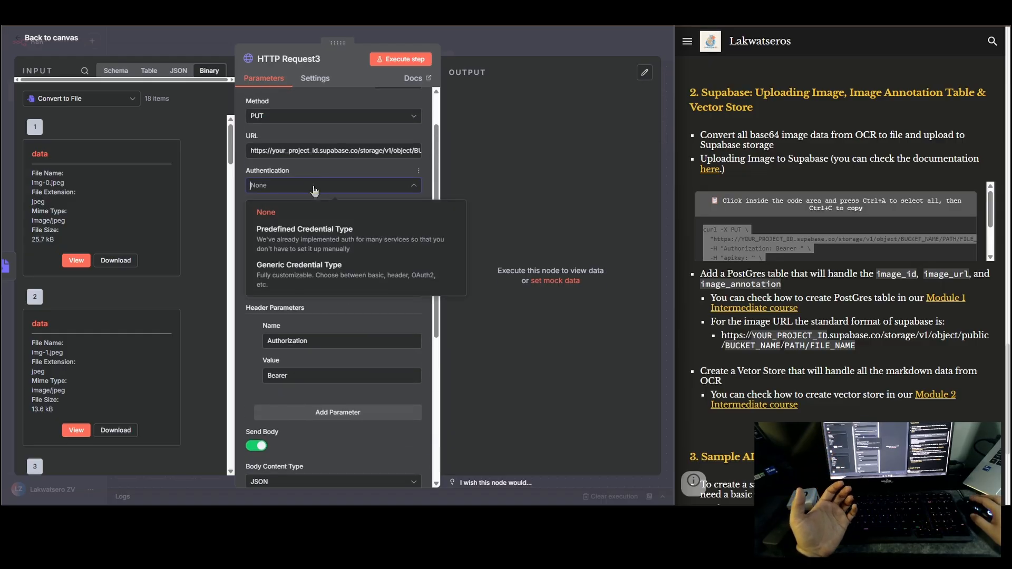
- Set authentication to the predefined Supabase API credential type
left_click(303, 237)
left_click(298, 220)
type("supa")
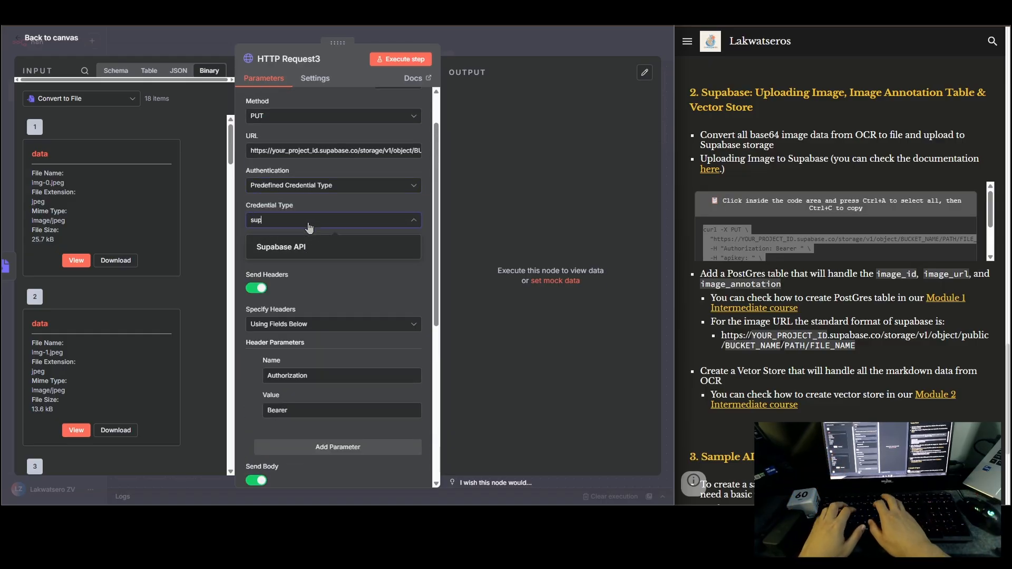
left_click(309, 250)
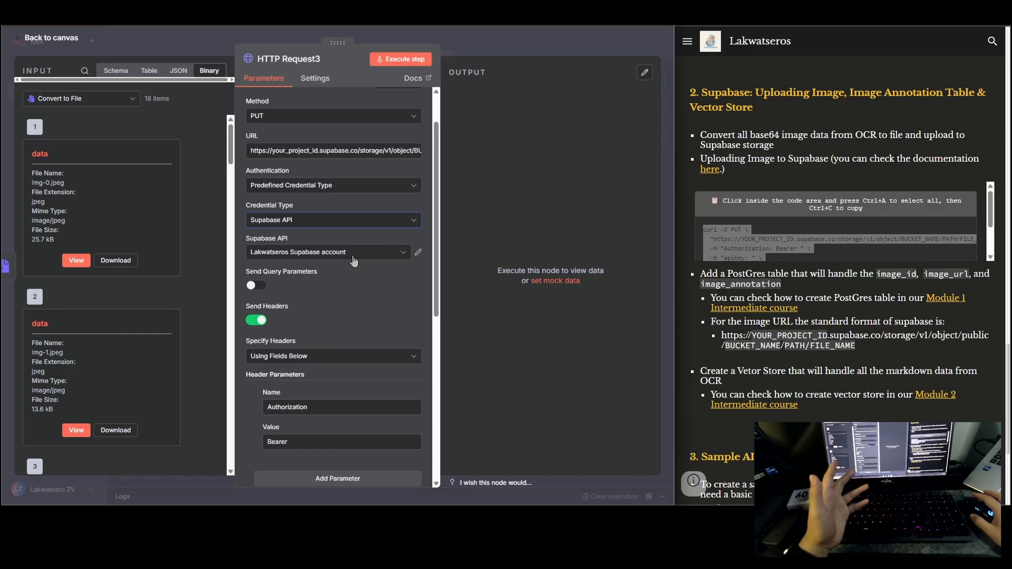
- Turn off Send Headers and send n8n Binary File body from field 'data'
scroll(321, 279, "down", 5)
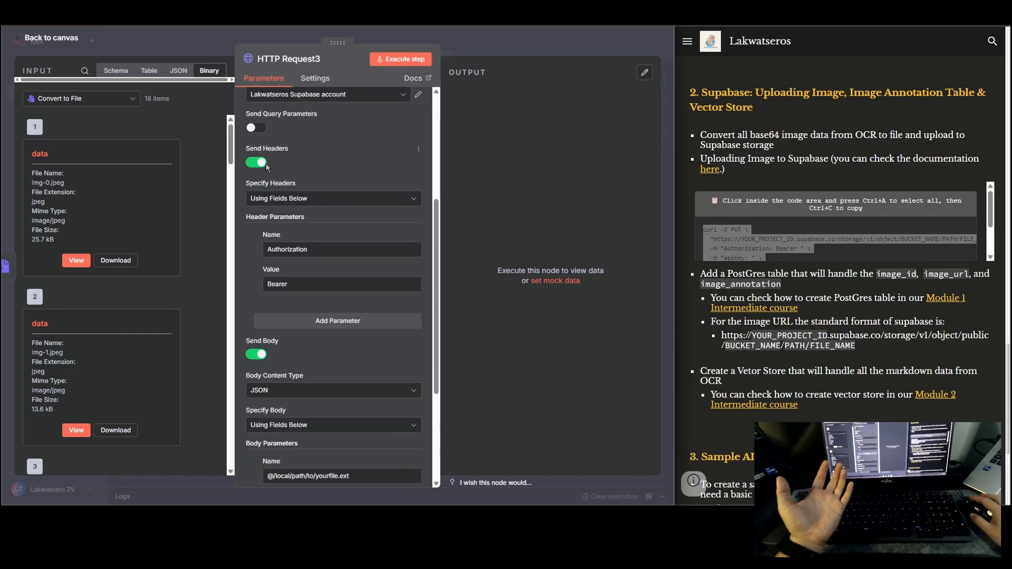
left_click(255, 164)
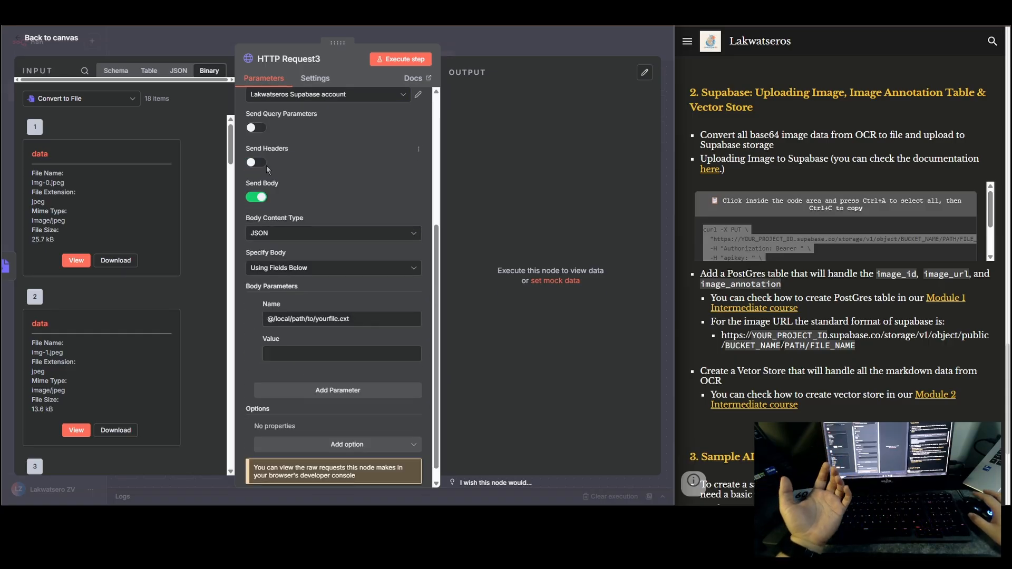
left_click(314, 237)
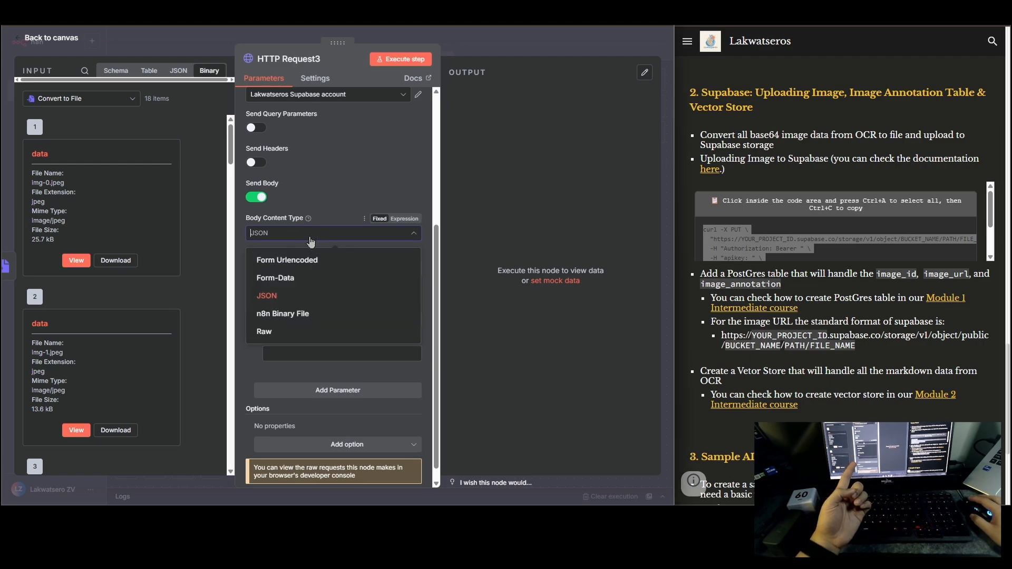
left_click(299, 315)
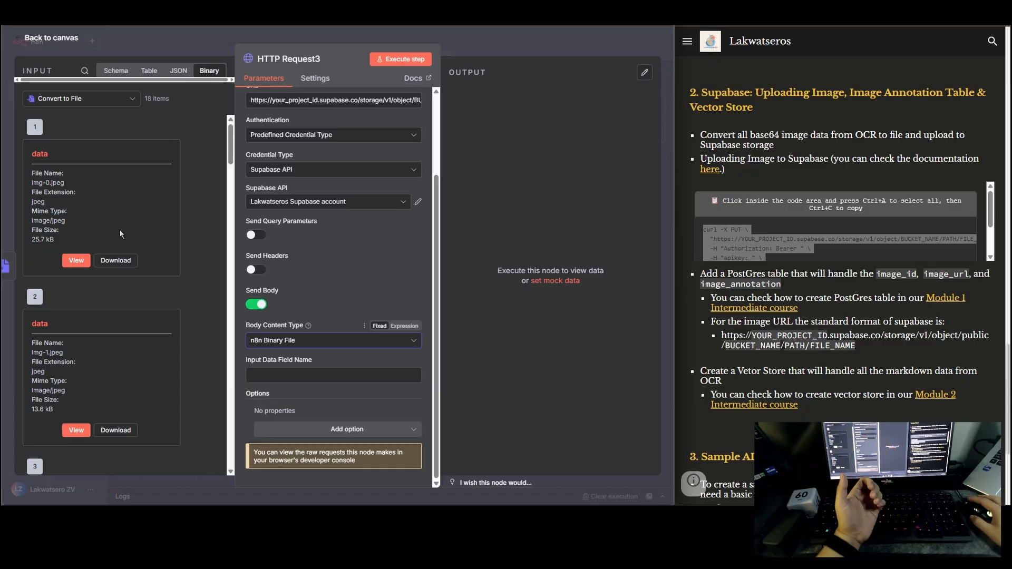
double_click(40, 154)
key("ctrl+c")
left_click(265, 369)
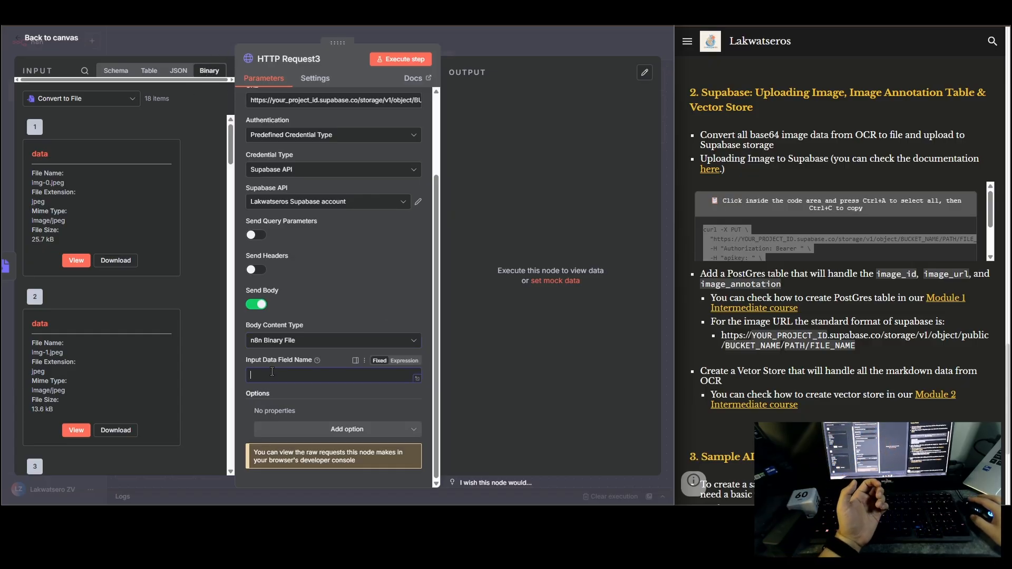
key("ctrl+v")
scroll(375, 158, "up", 2)
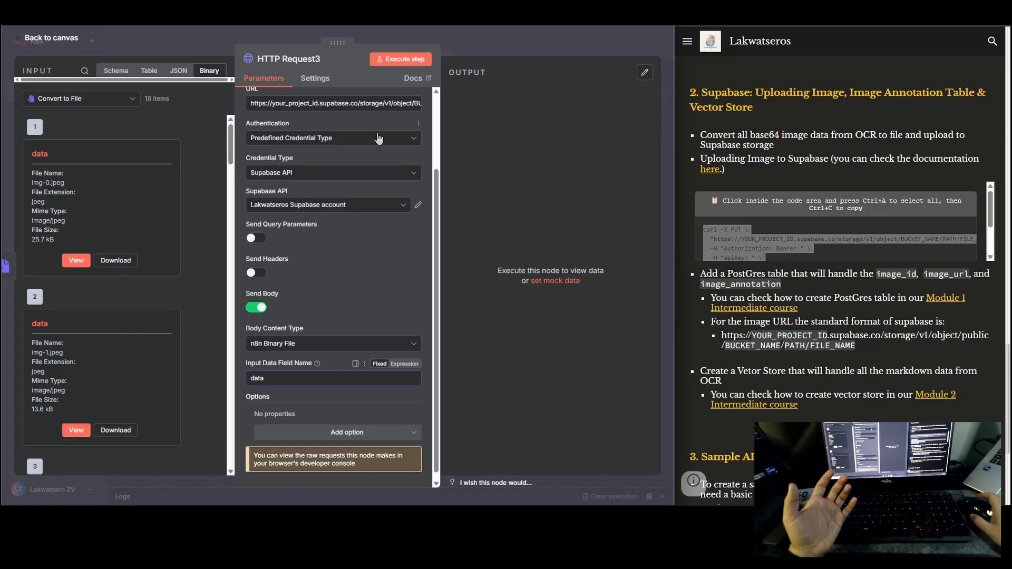
scroll(375, 168, "up", 2)
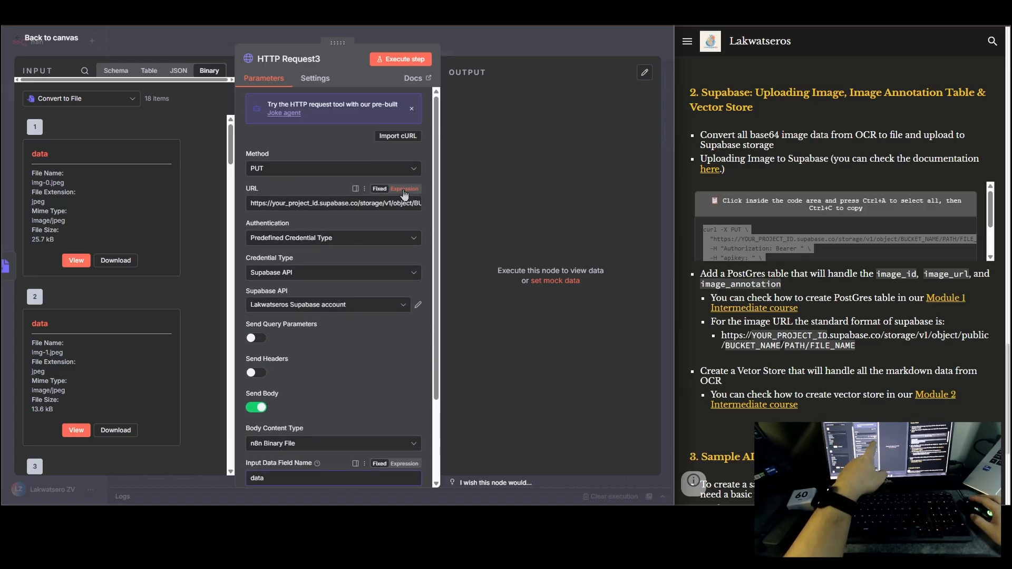
- Make the URL an expression and replace your_project_id with the Supabase project ID
left_click(404, 190)
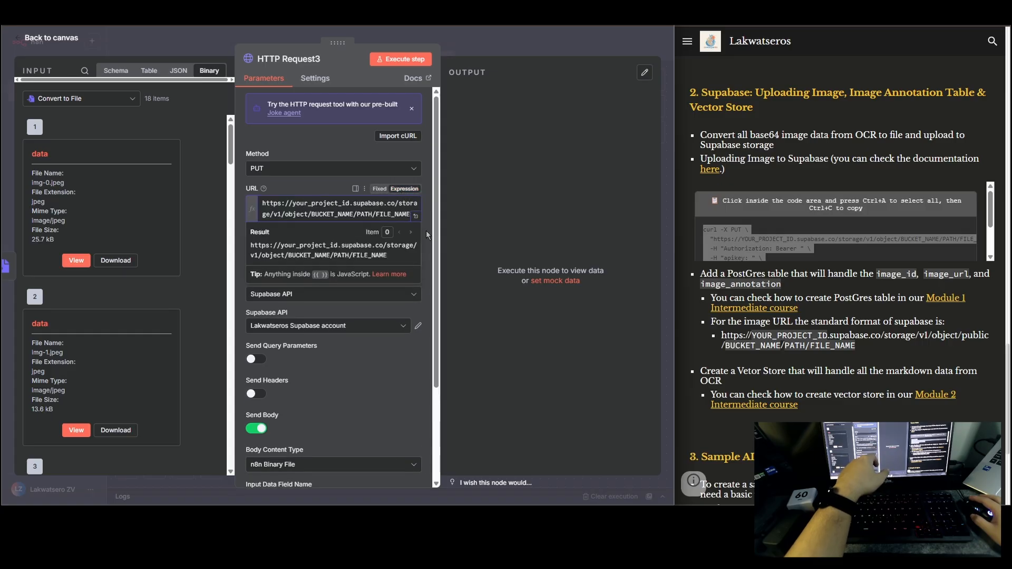
left_click(416, 218)
double_click(285, 109)
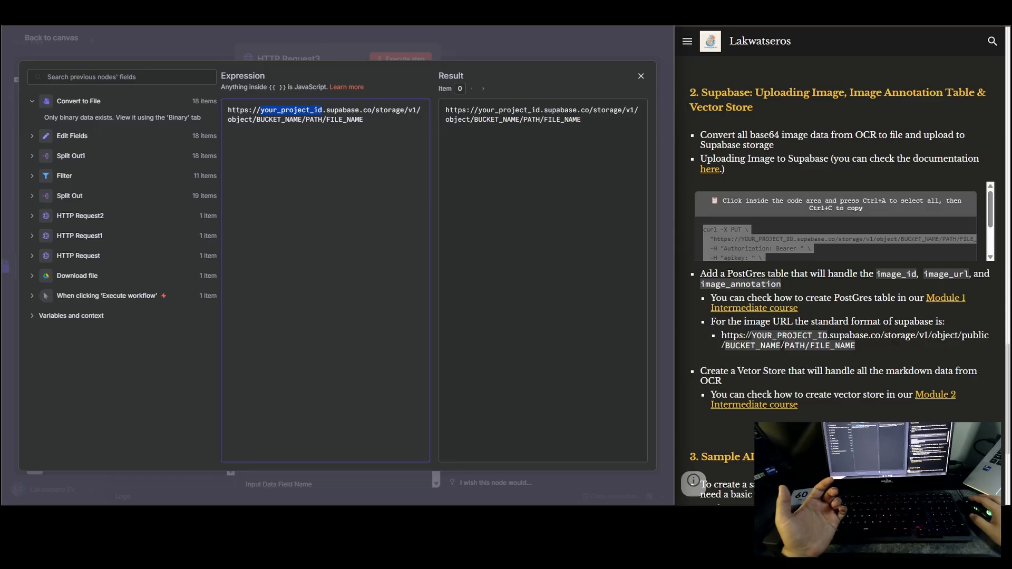
key("ctrl+Tab")
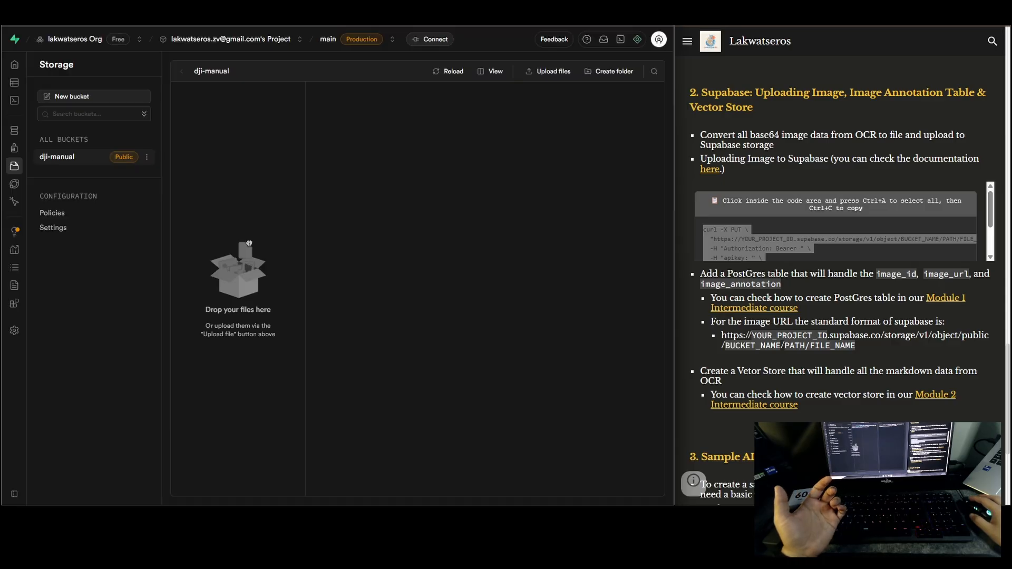
left_click(15, 330)
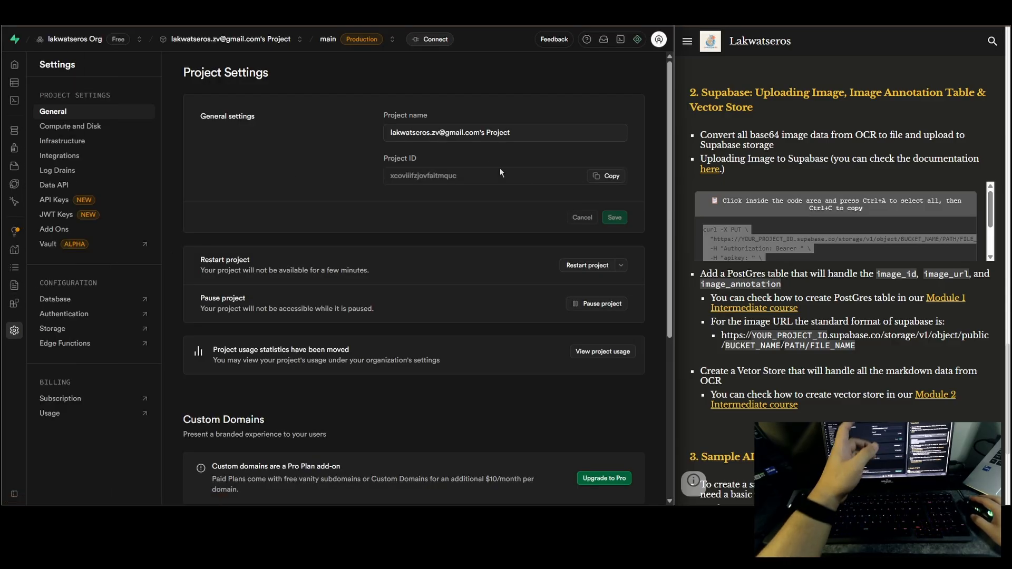
left_click(607, 176)
key("alt+Tab")
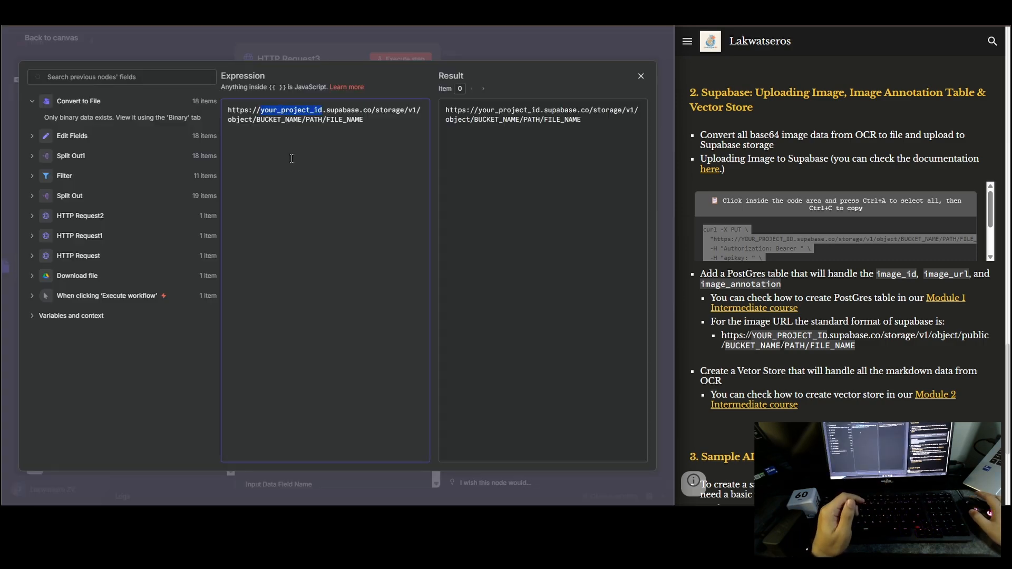
key("ctrl+v")
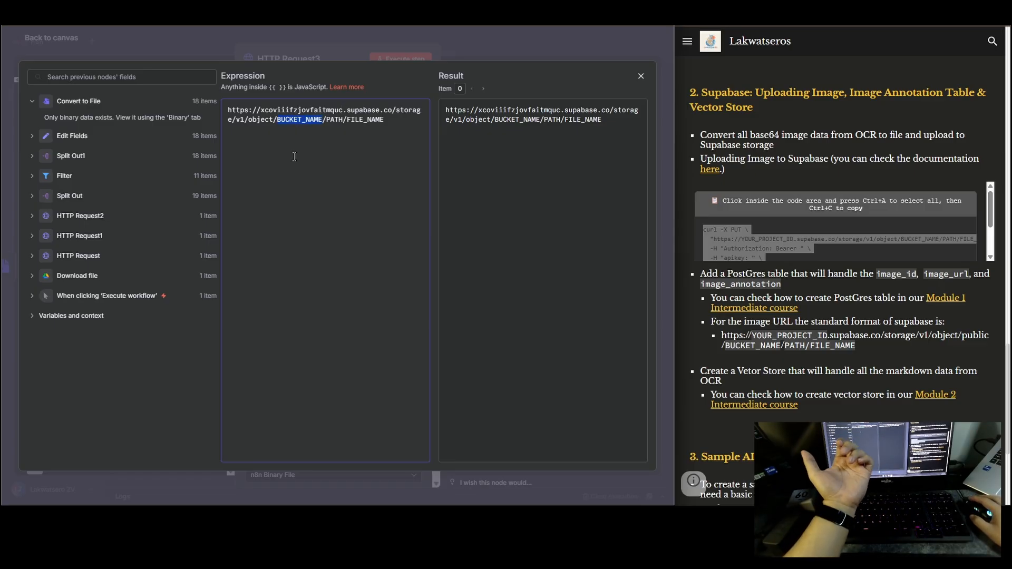
- Check Supabase storage and replace BUCKET_NAME in the URL with dji-manual
key("ctrl+Tab")
mouse_move(21, 132)
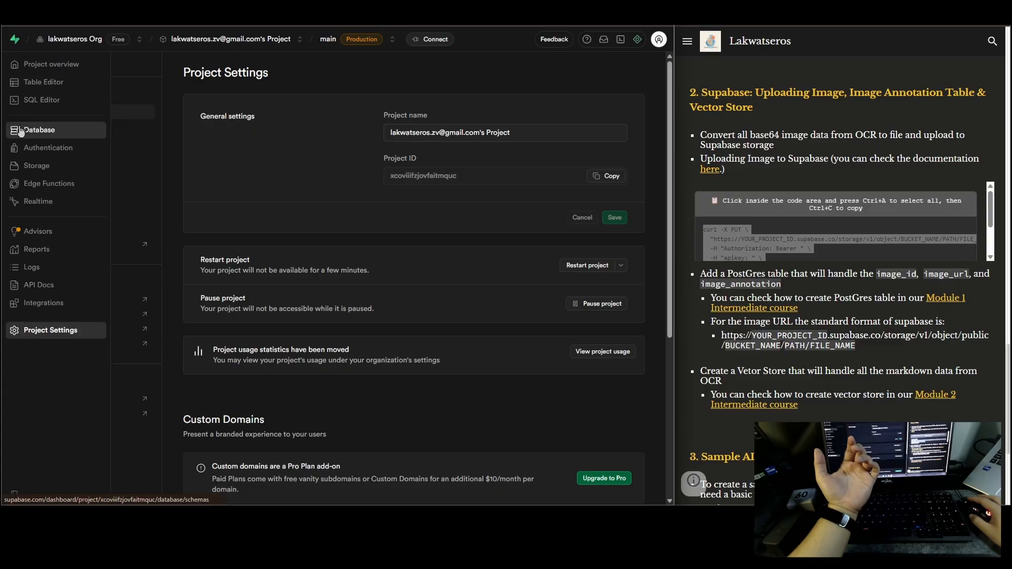
left_click(45, 166)
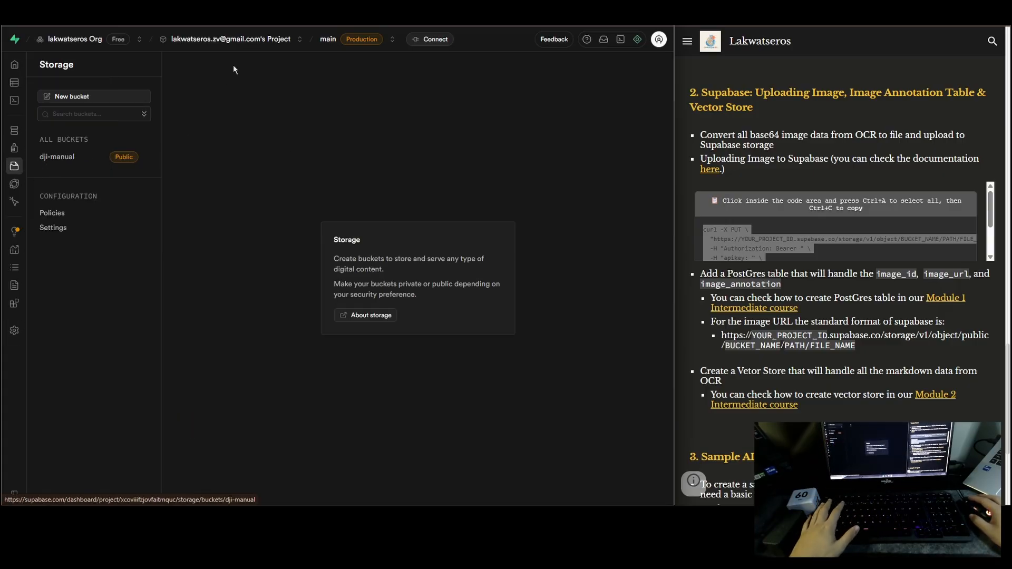
key("ctrl+shift+Tab")
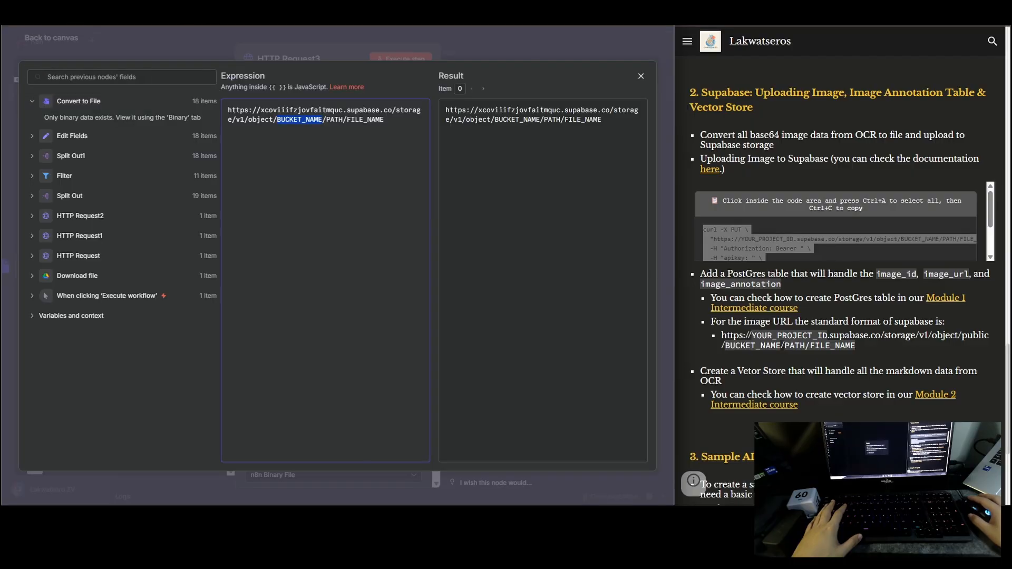
type("dji-manu")
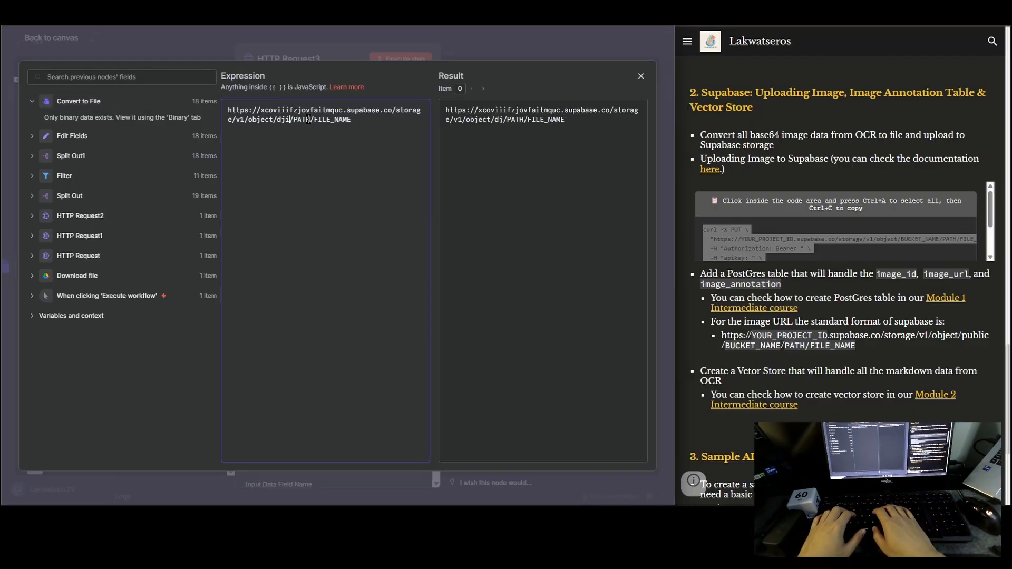
type("al")
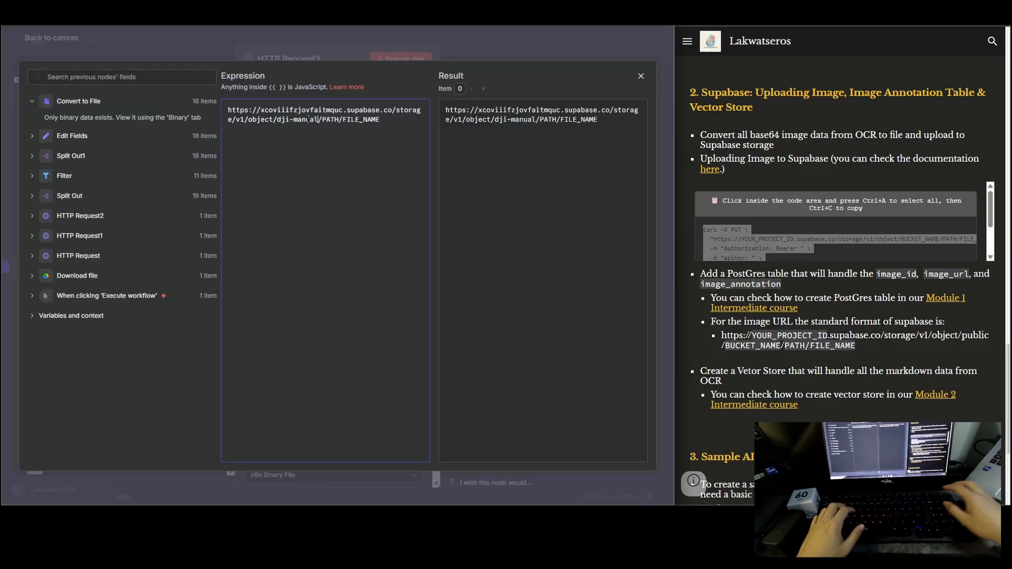
left_click_drag(323, 124, 340, 125)
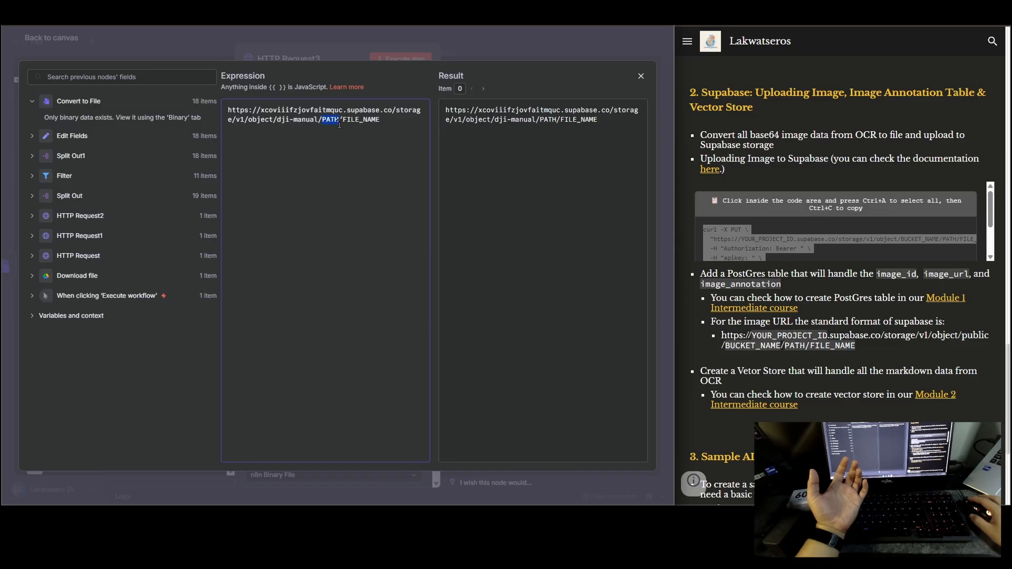
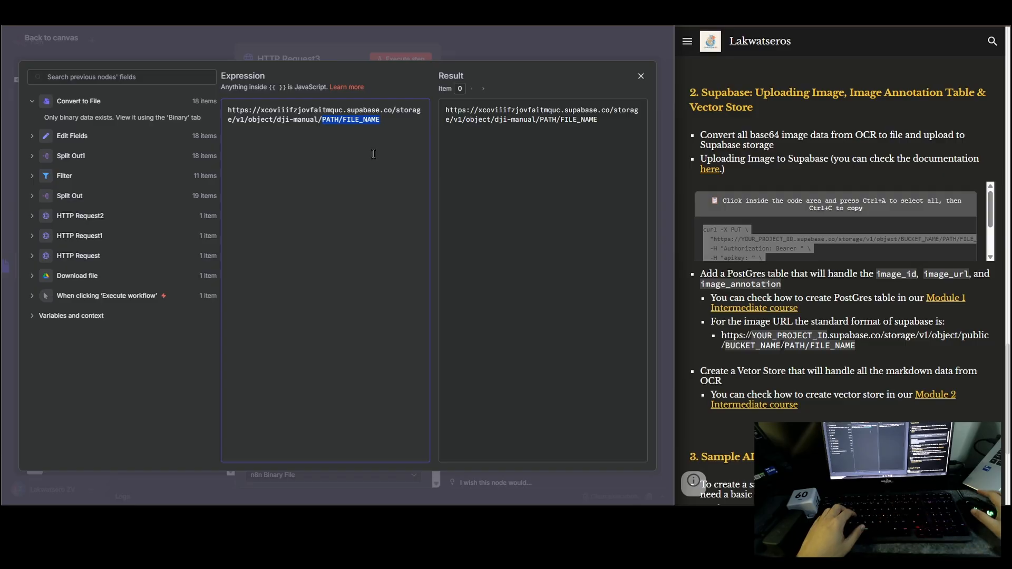
- Delete the PATH/FILE_NAME placeholder from the HTTP Request3 upload URL expression
left_click(268, 55)
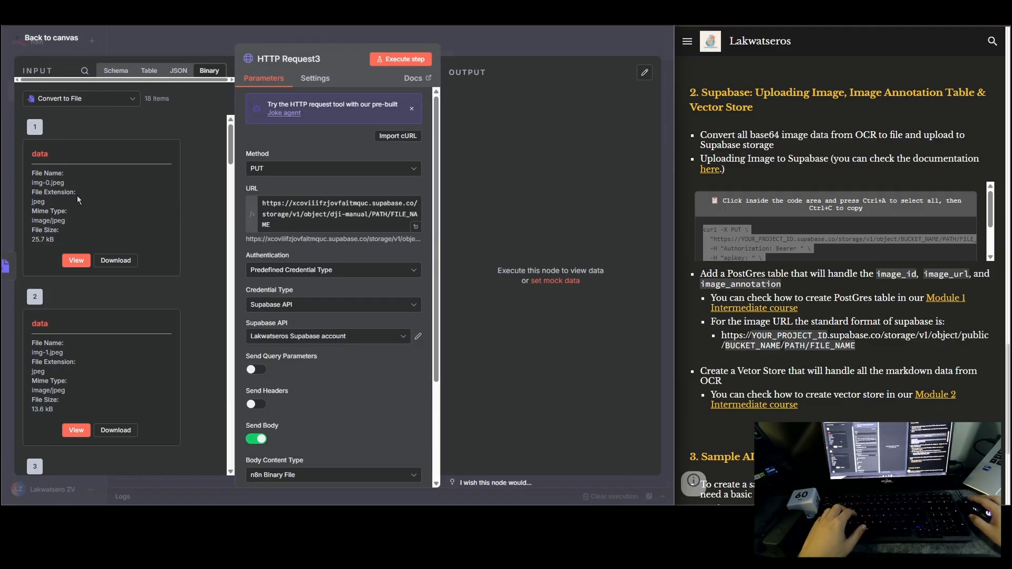
left_click_drag(69, 191, 32, 191)
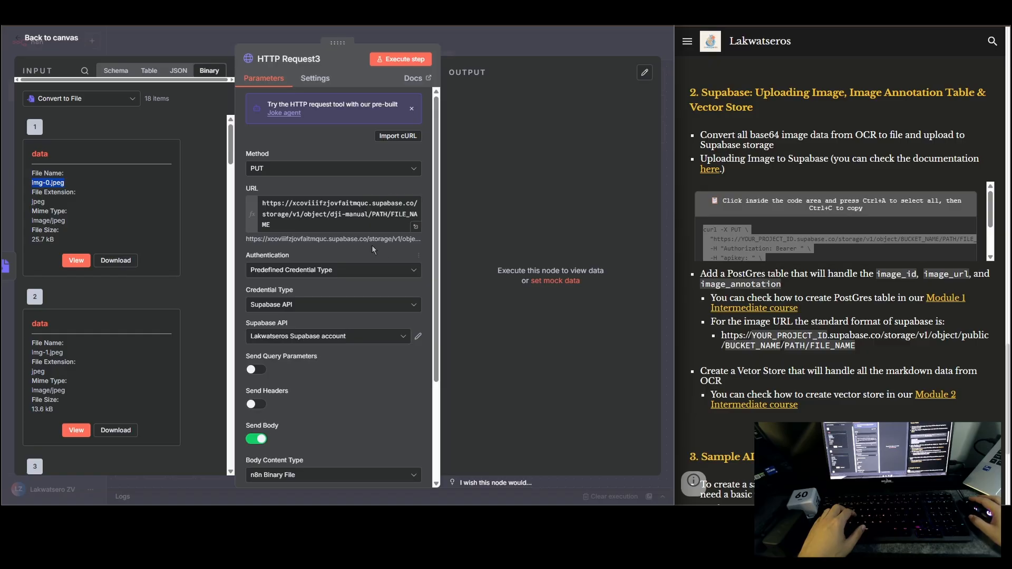
left_click(415, 227)
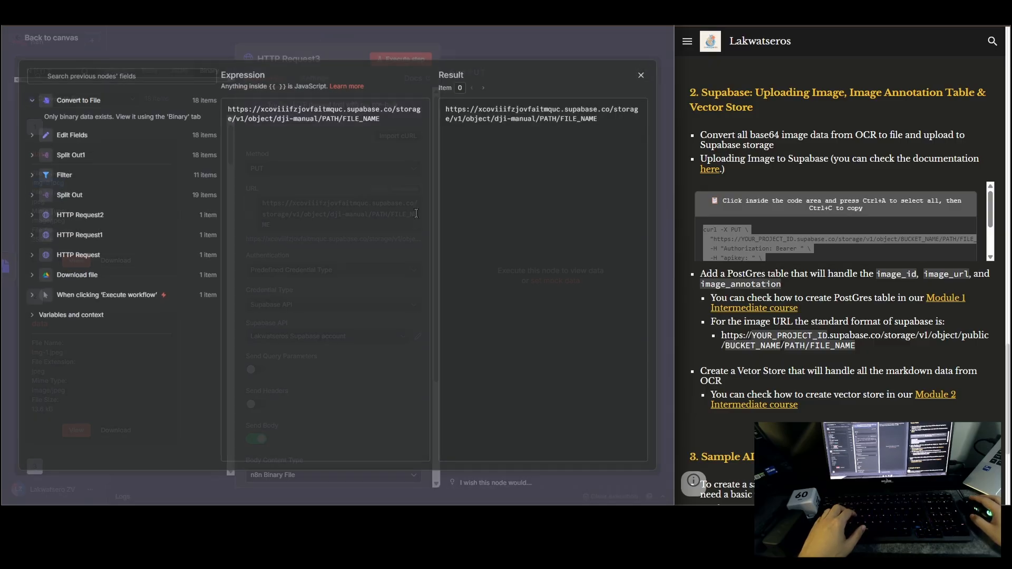
key("BackSpace")
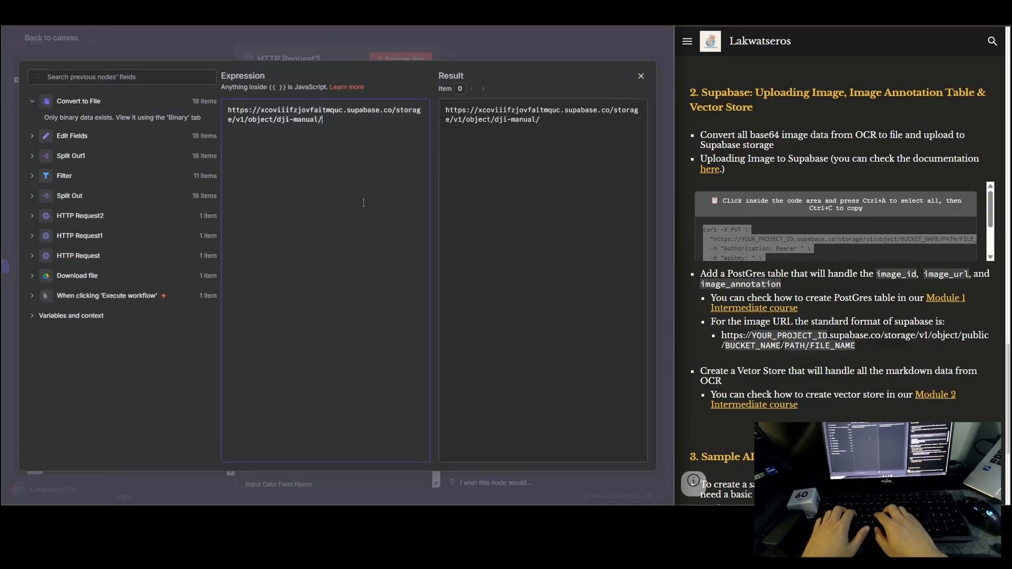
- End the URL with {{ $binary.data.fileName }} so it resolves to dji-manual/img-0.jpeg
type("{{ ")
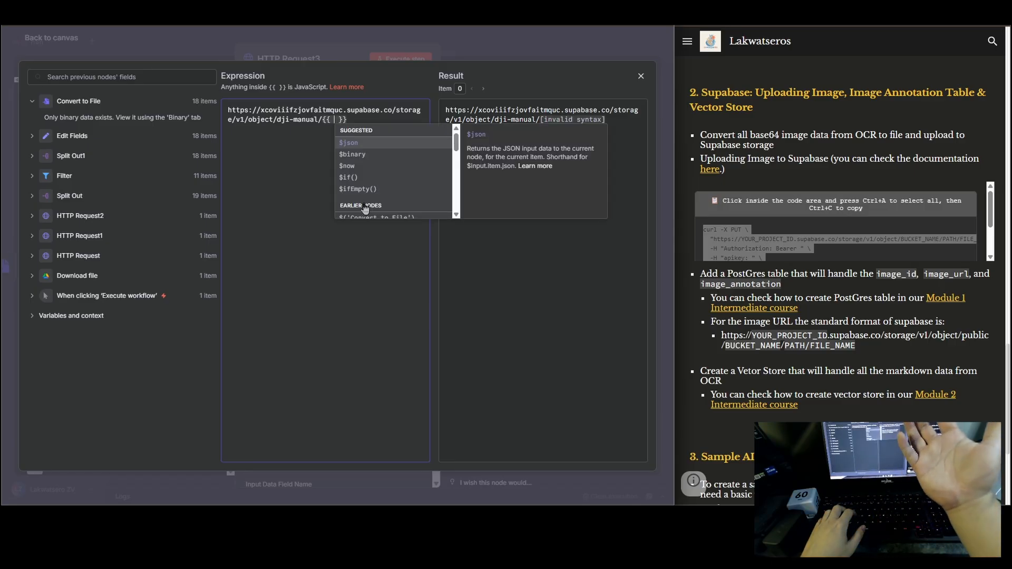
type("$")
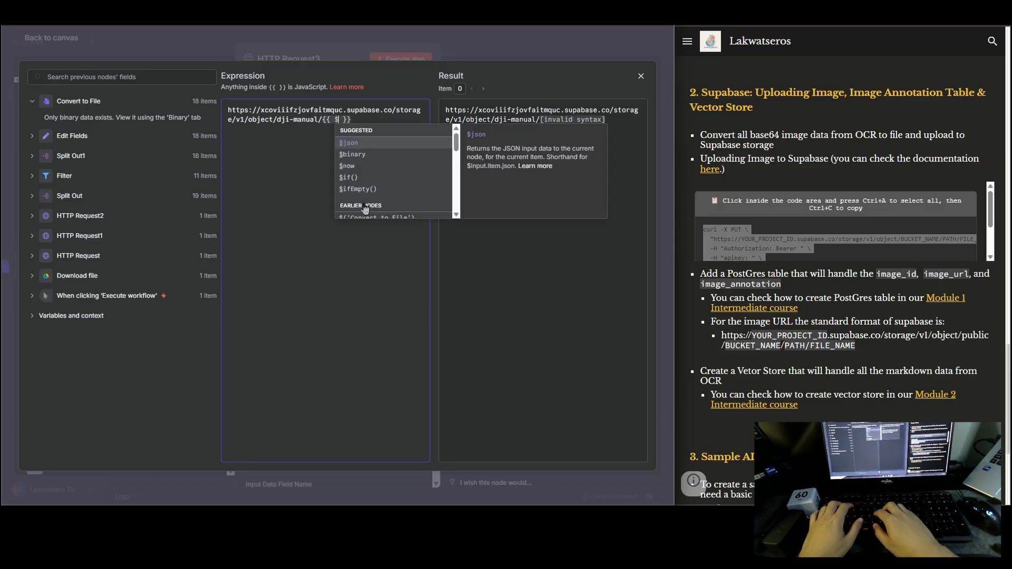
type("bi")
key("Return")
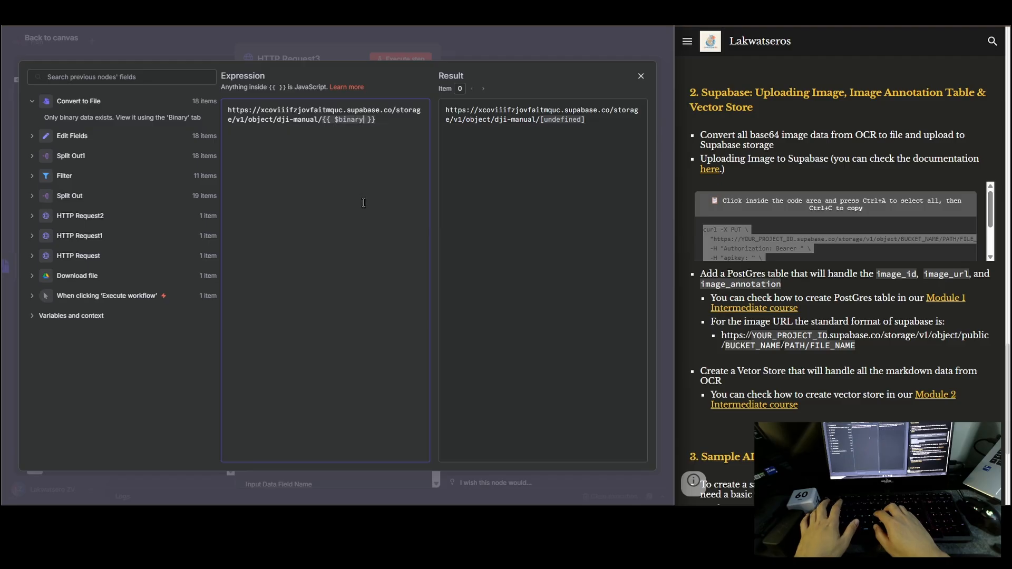
type(".")
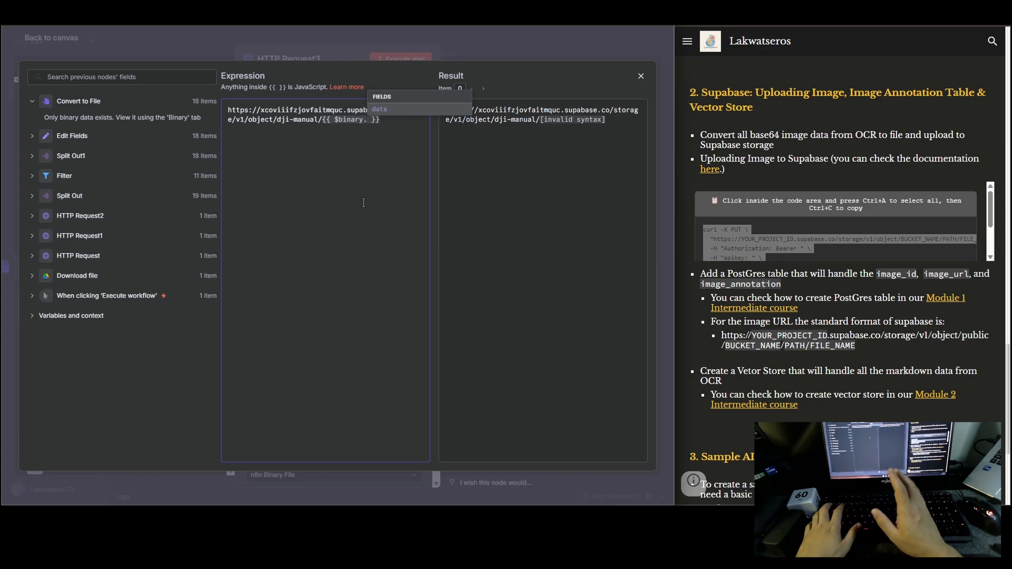
key("Return")
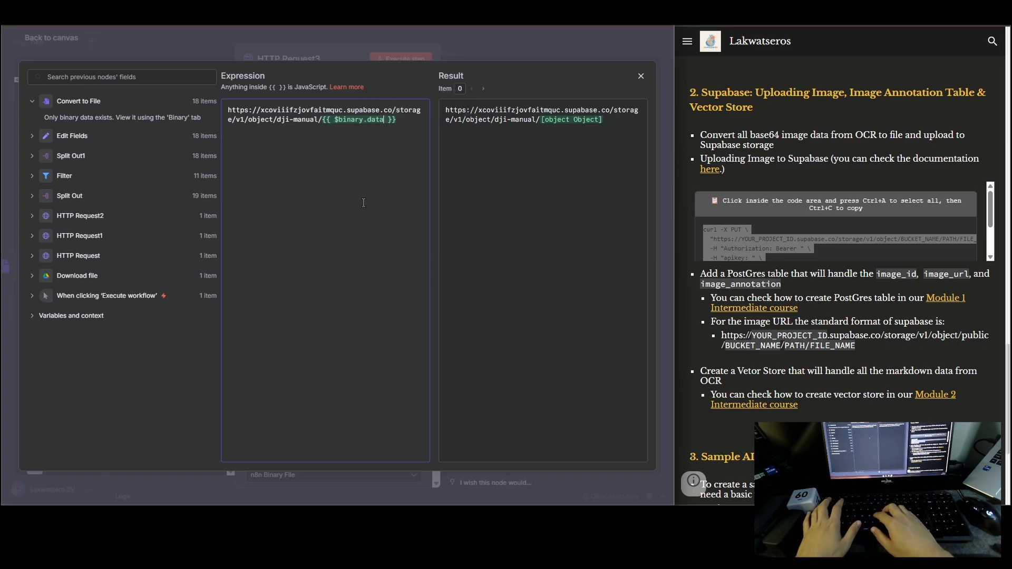
type(".")
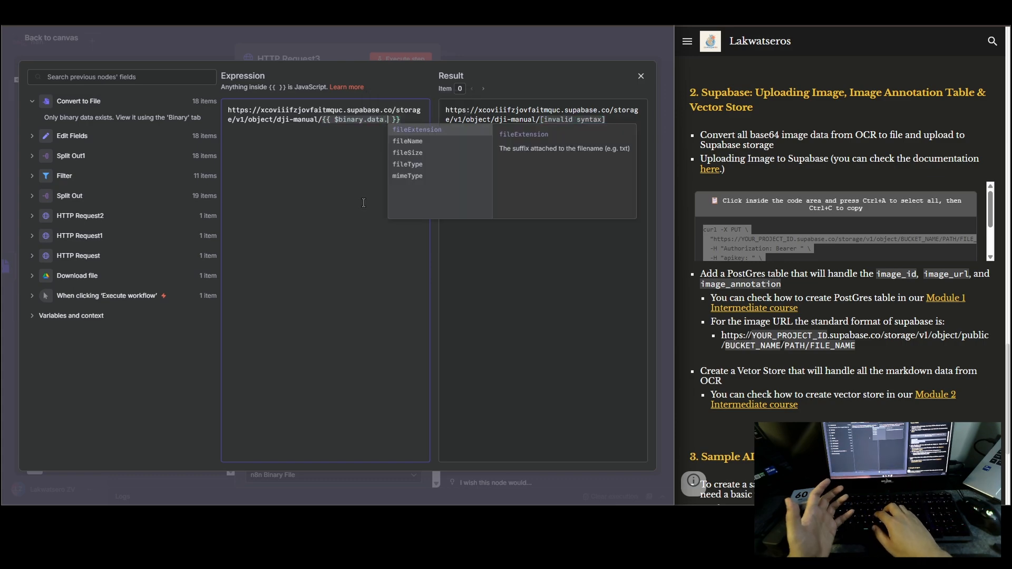
left_click(408, 141)
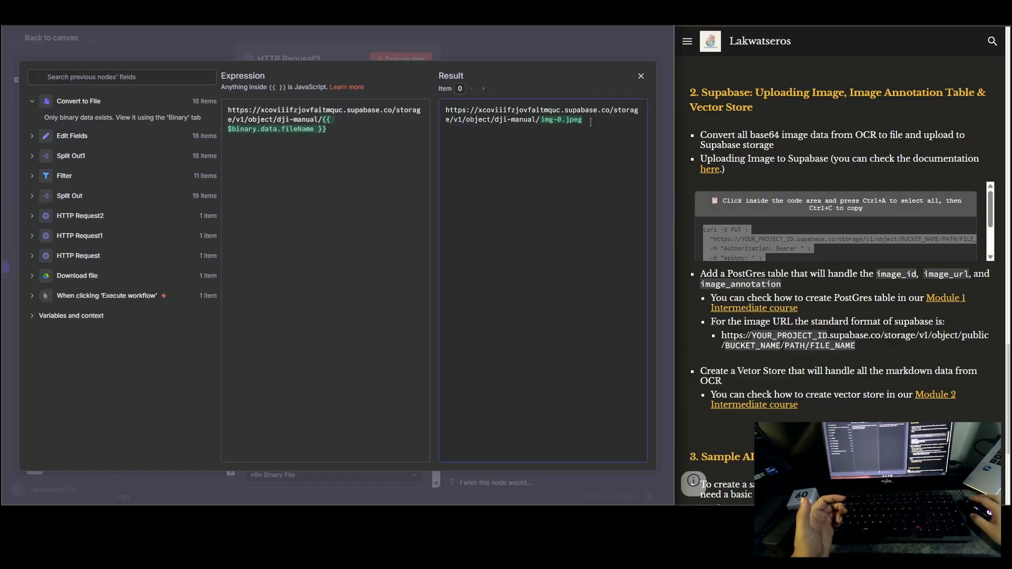
left_click_drag(591, 122, 542, 120)
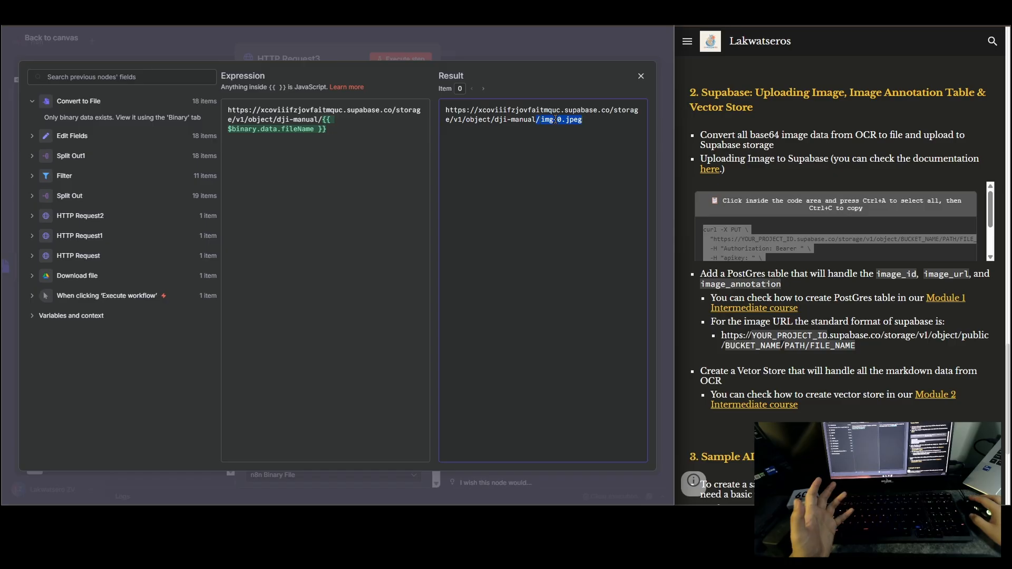
left_click(540, 131)
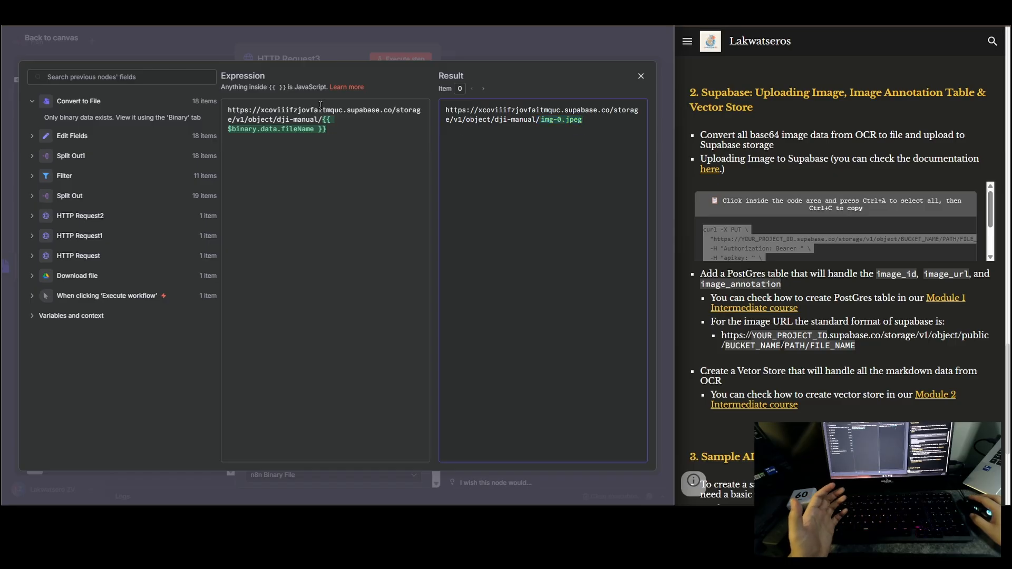
left_click(640, 77)
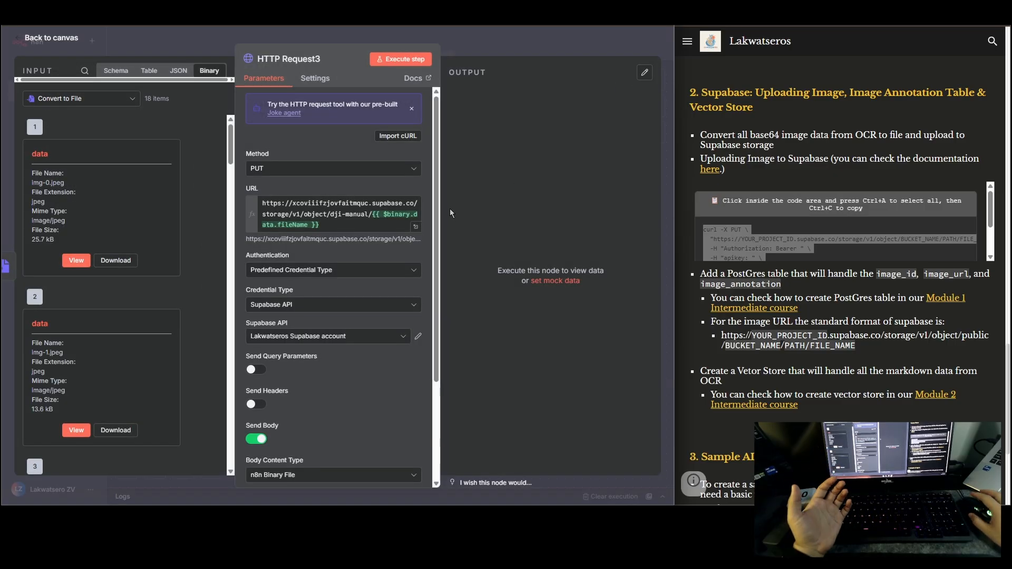
- Upload all 18 images (keys like dji-manual/img-0.jpeg), then pin Convert to File and HTTP Request3 data
left_click(393, 60)
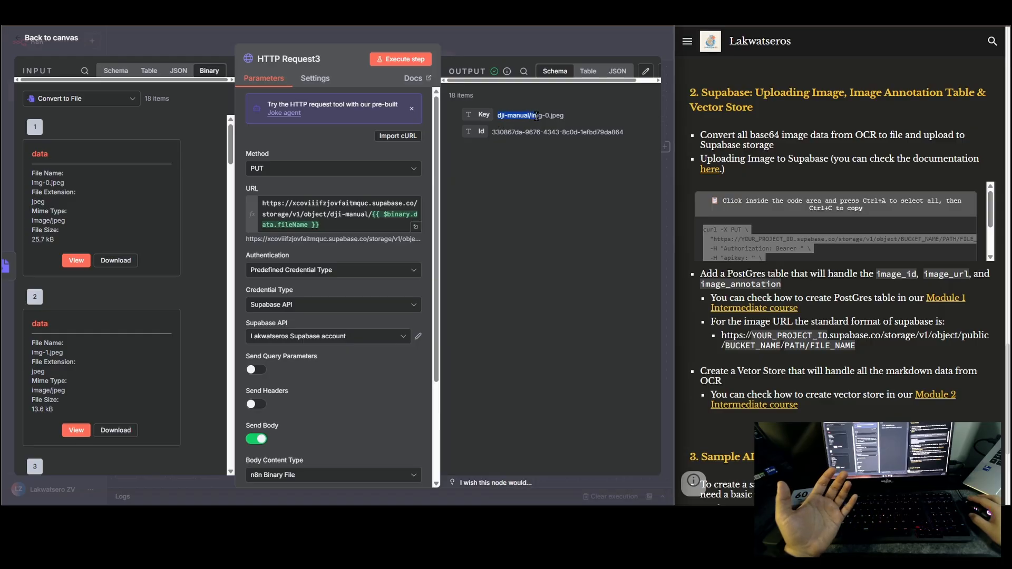
left_click_drag(529, 117, 571, 119)
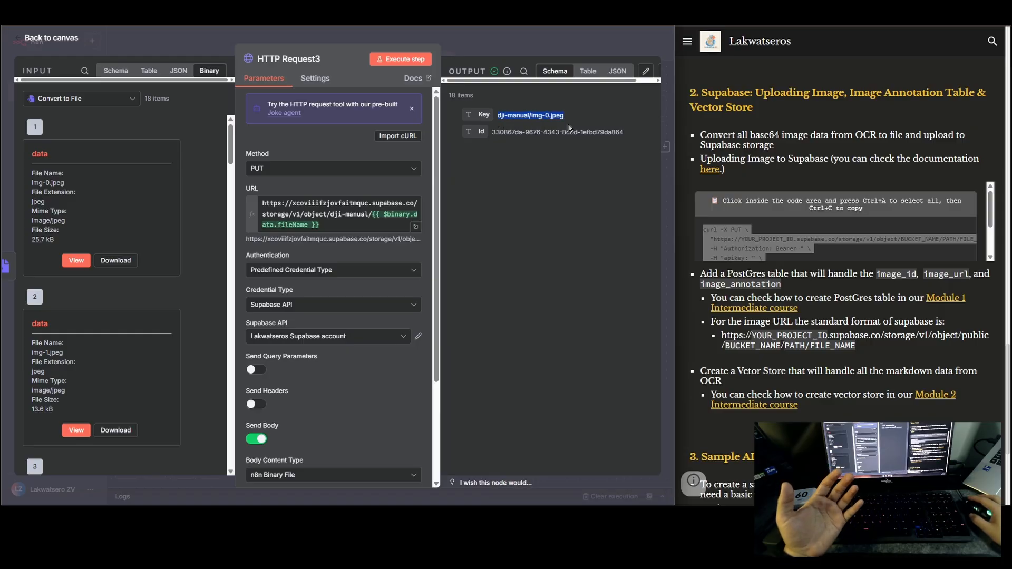
left_click(53, 38)
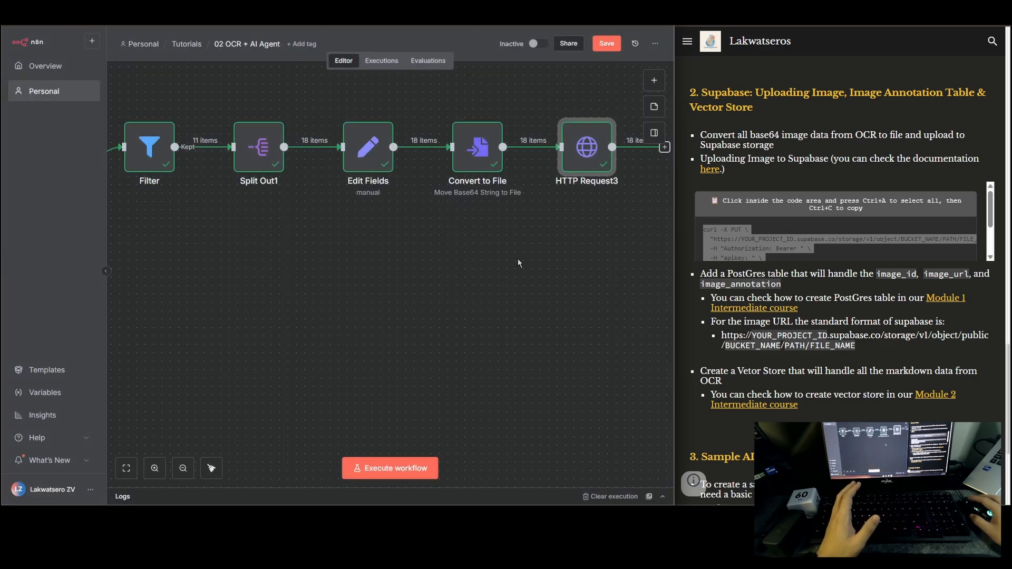
left_click_drag(628, 269, 426, 96)
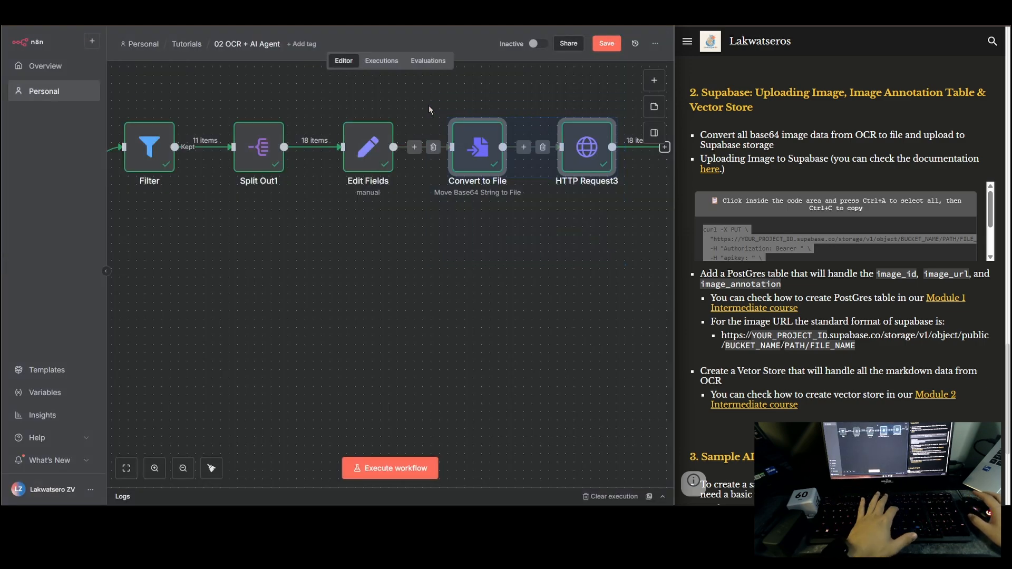
key("p")
left_click(432, 260)
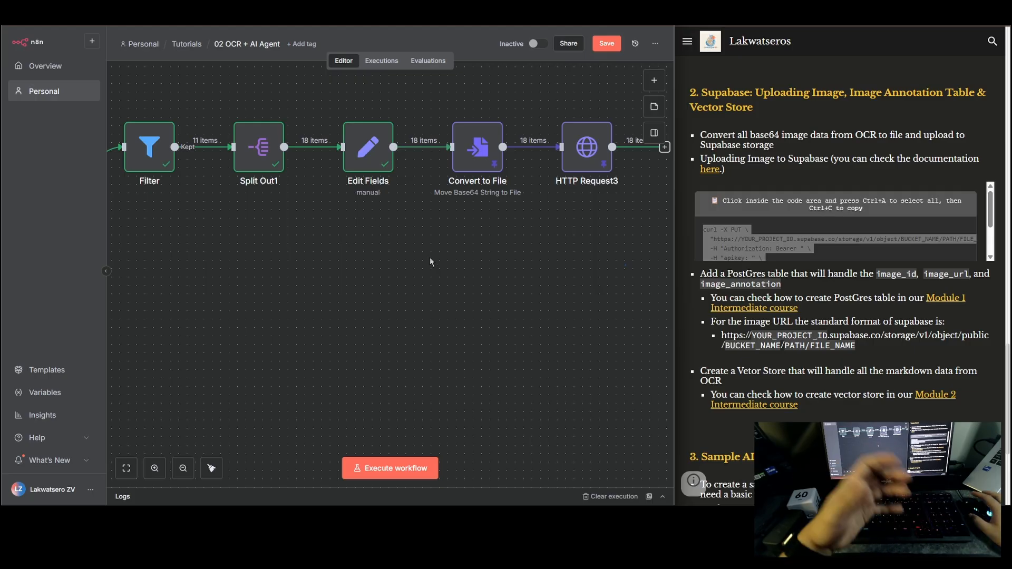
- Preview img-0.jpeg and img-13.jpeg in the dji-manual bucket, then go to the Table Editor
key("ctrl+Tab")
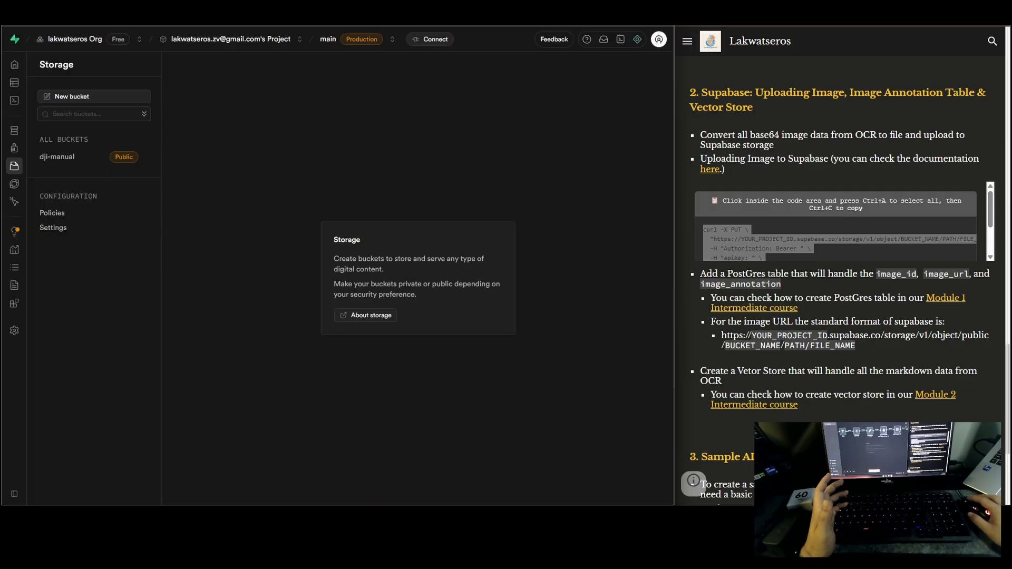
left_click(68, 158)
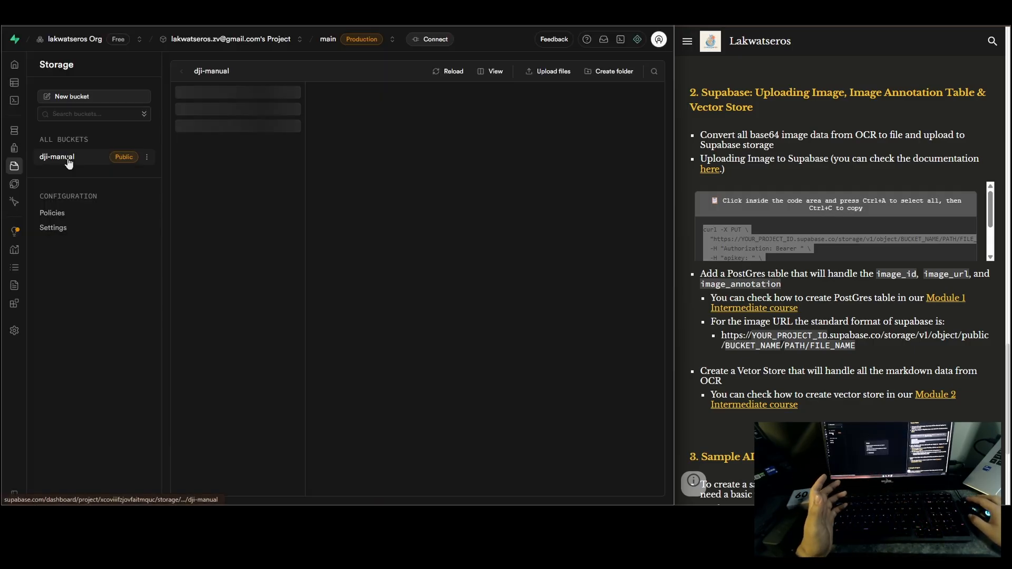
left_click(223, 97)
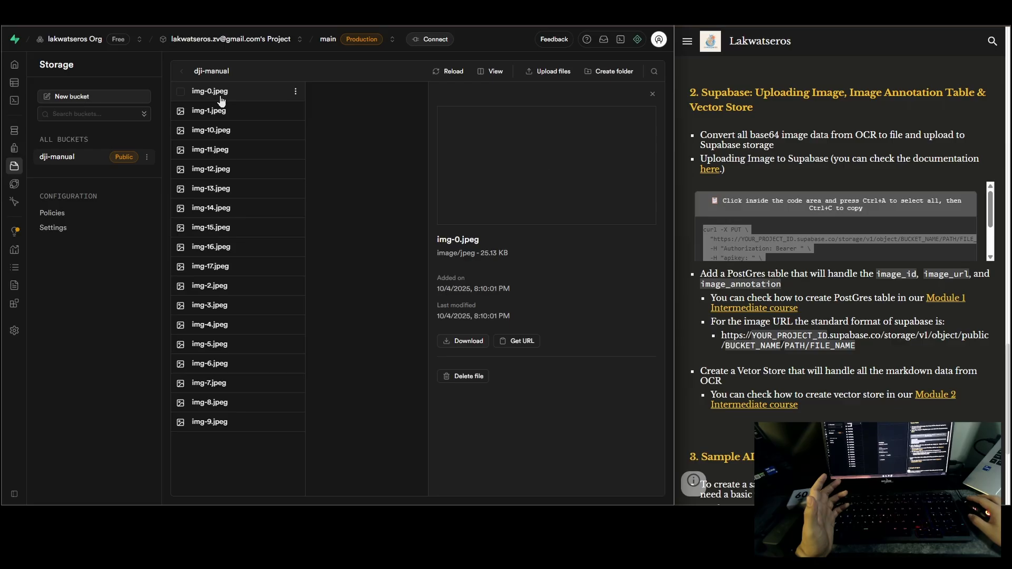
left_click(248, 188)
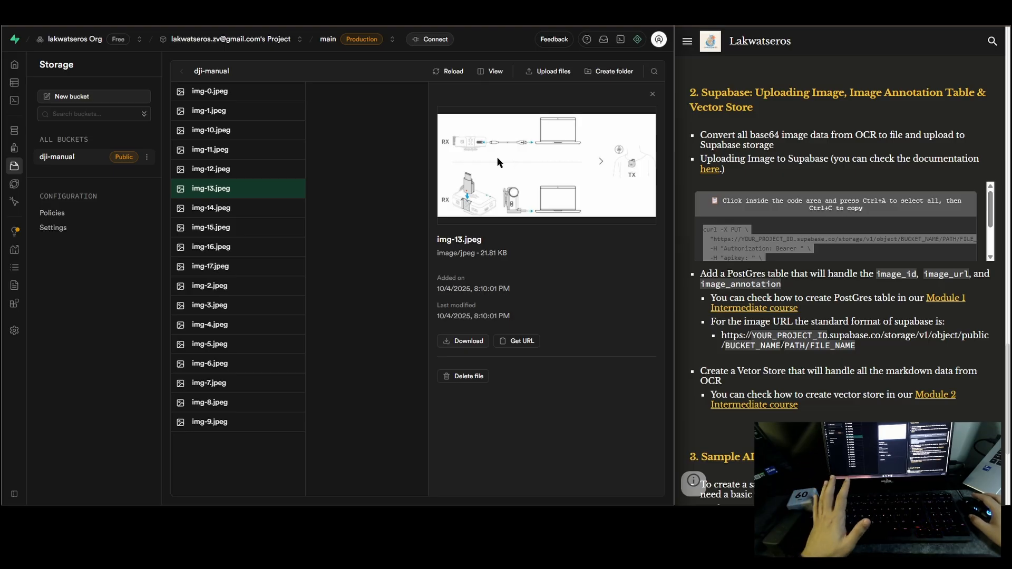
left_click(20, 83)
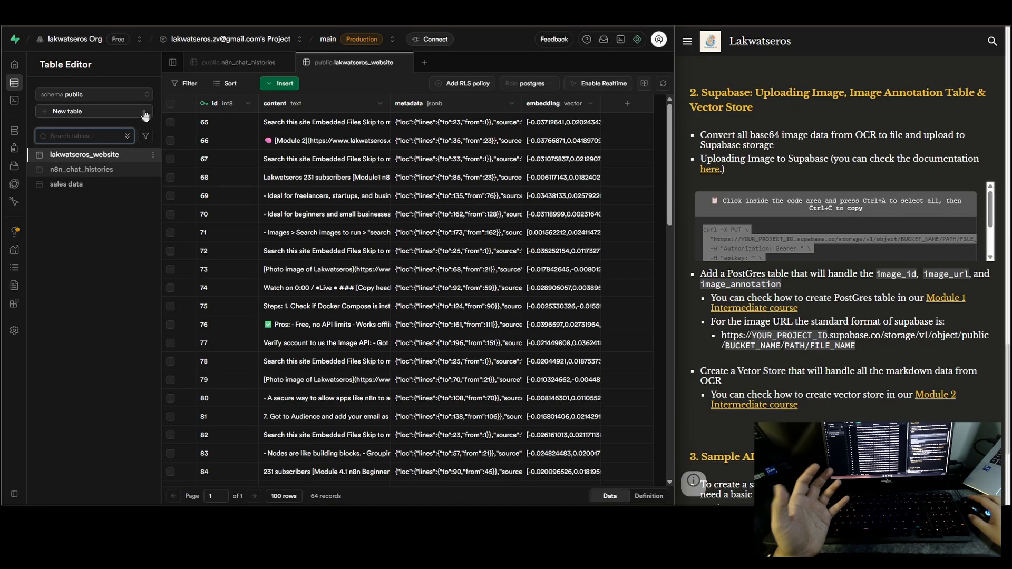
- Start a new table dji_image_annotation with a text primary key column image_id
left_click(71, 111)
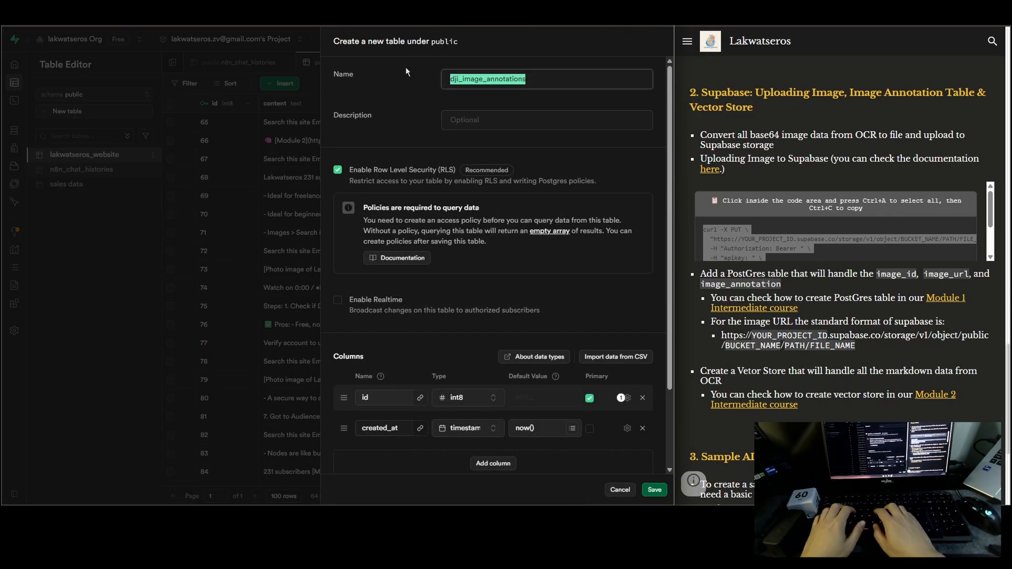
type("dji_")
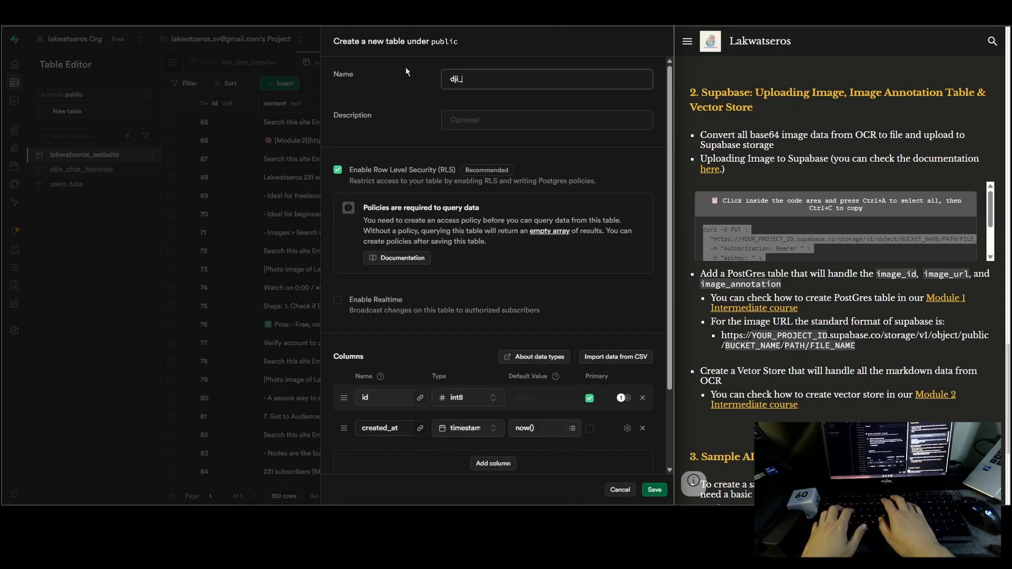
type("image_annotation")
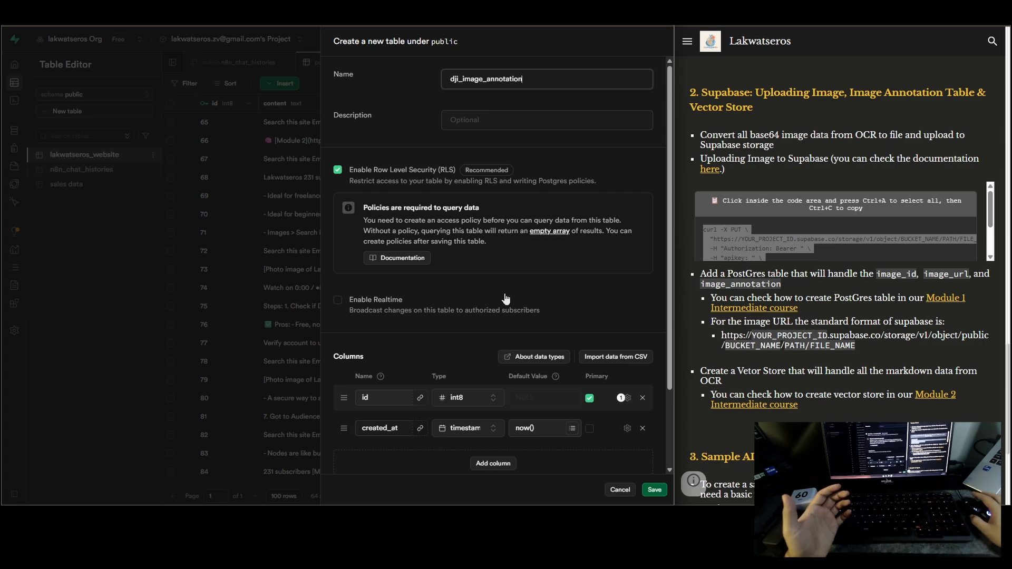
scroll(385, 276, "down", 2)
double_click(365, 302)
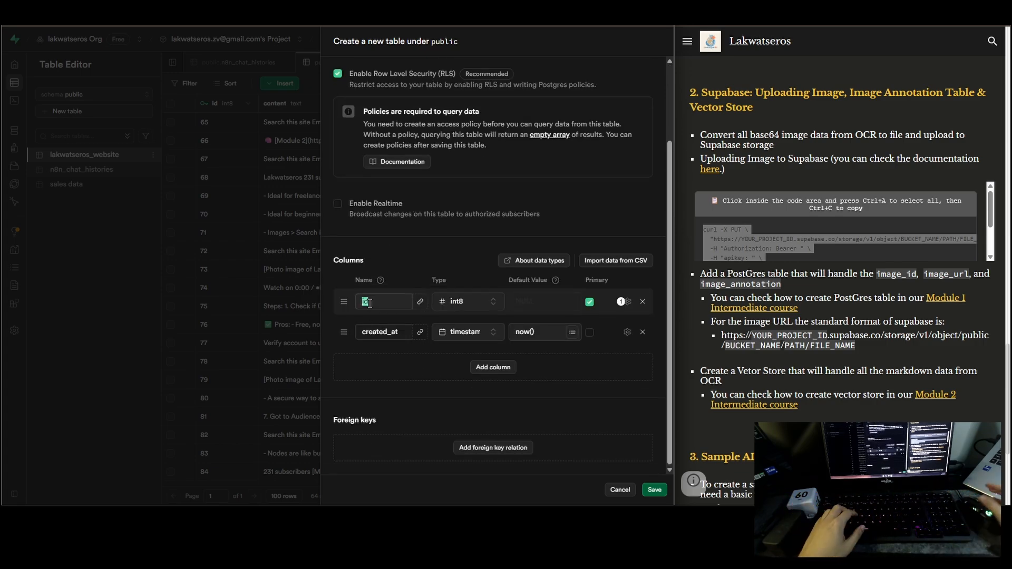
type("image_id")
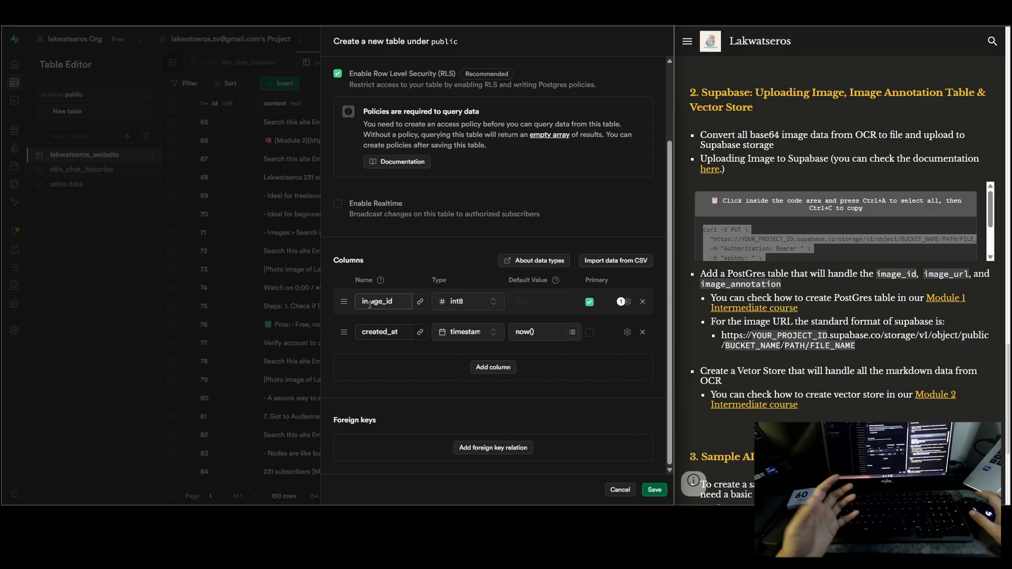
left_click(478, 301)
type("text")
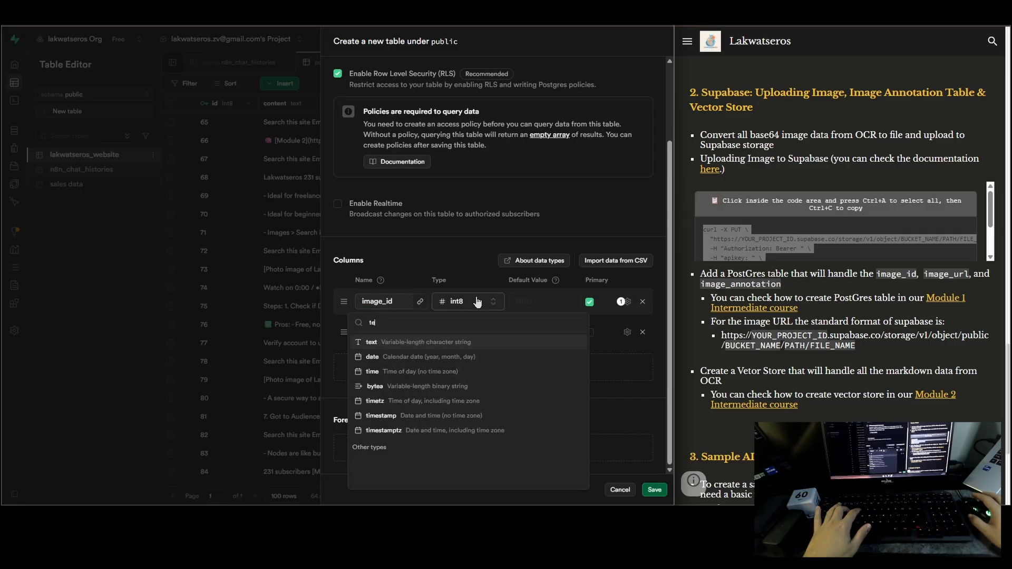
left_click(426, 343)
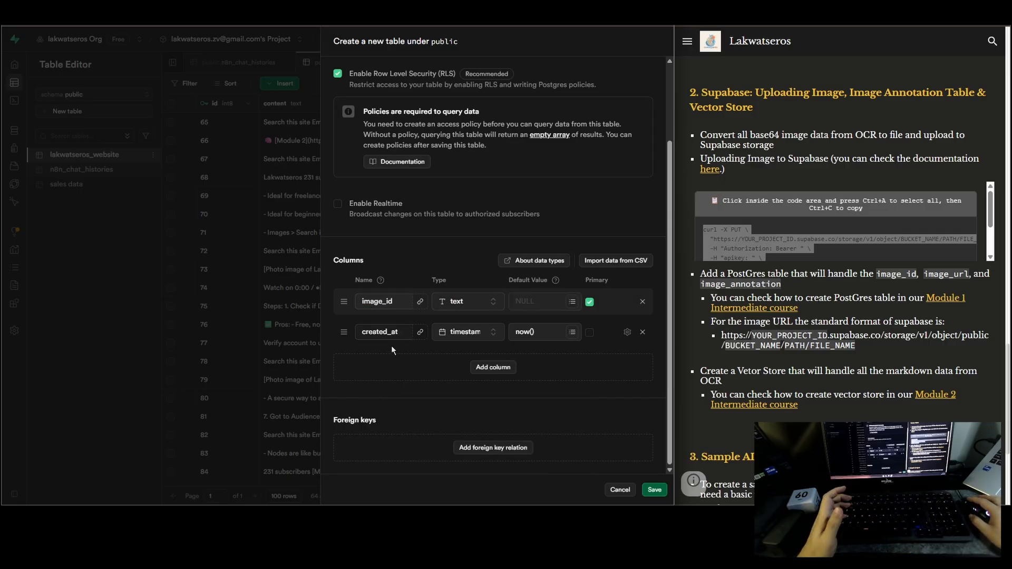
- Add text columns image_url and image_annotation and save the table
double_click(372, 331)
type("im")
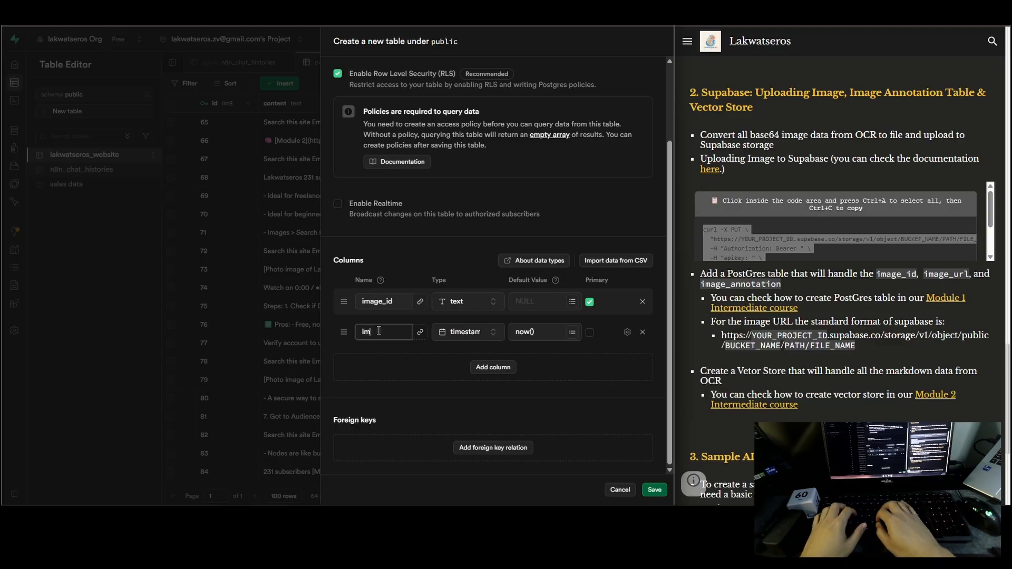
type("age_url")
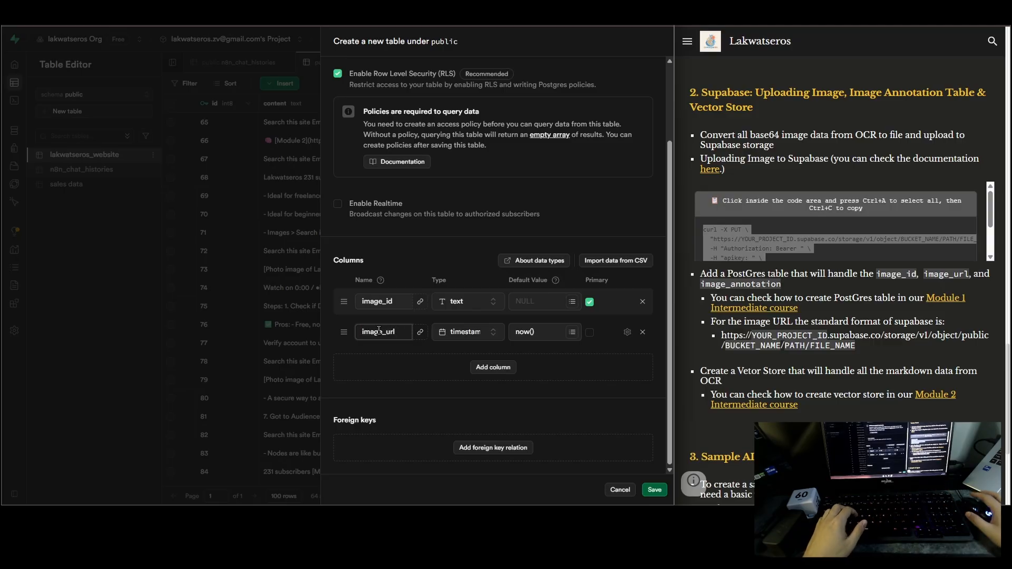
left_click(475, 334)
type("text")
left_click(406, 175)
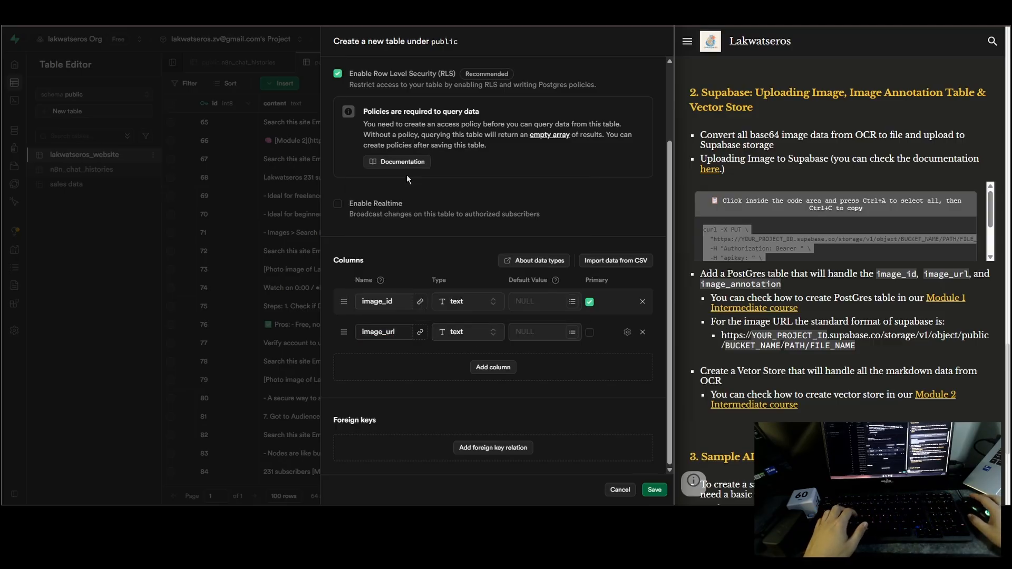
left_click(488, 368)
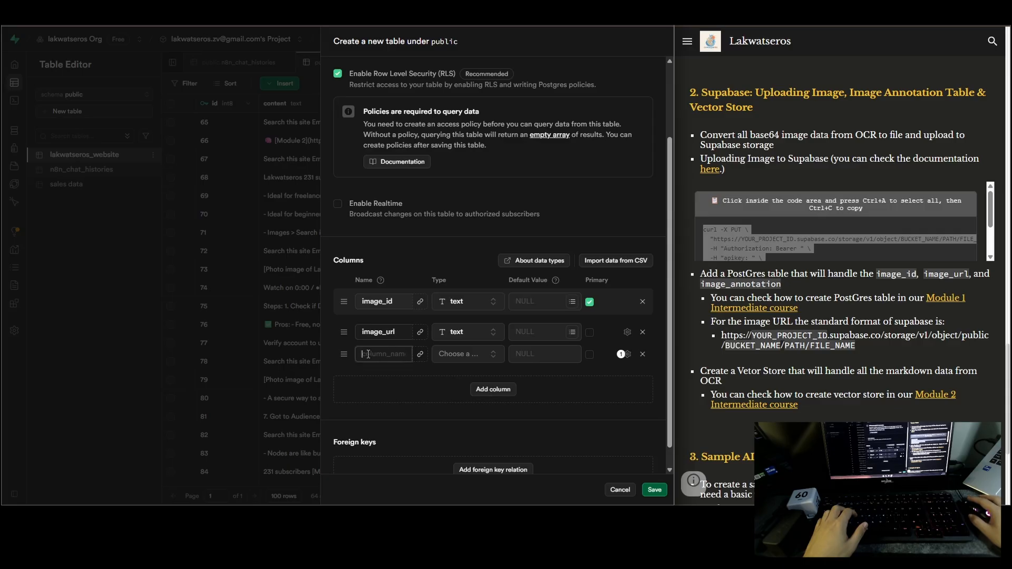
type("image_")
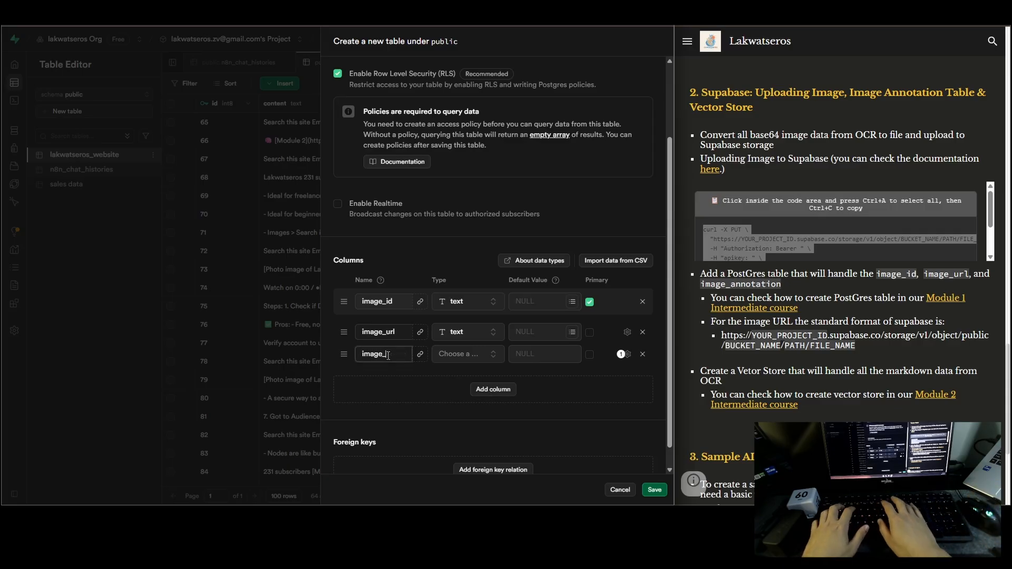
type("annotation")
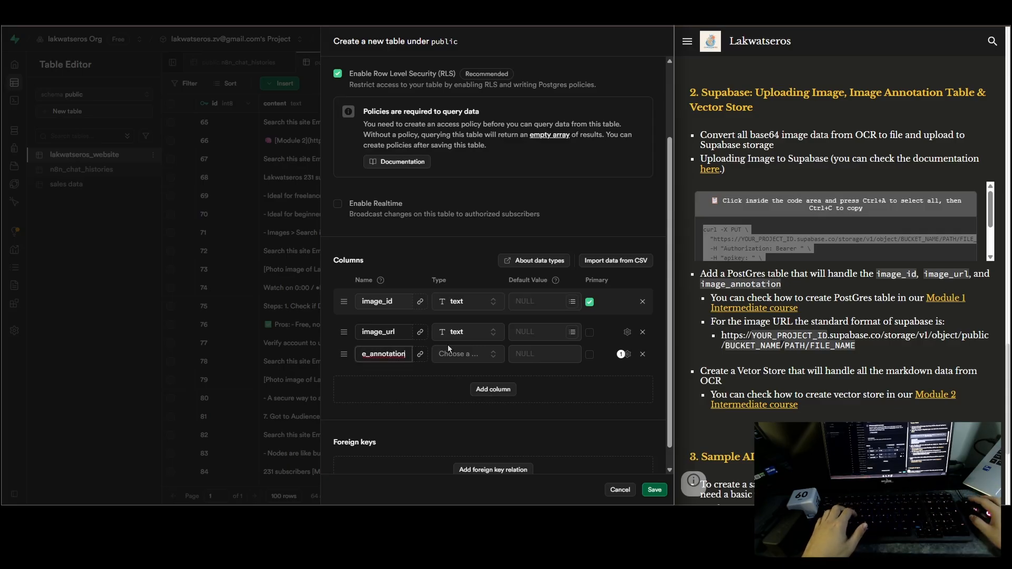
left_click(448, 348)
type("text")
left_click(425, 202)
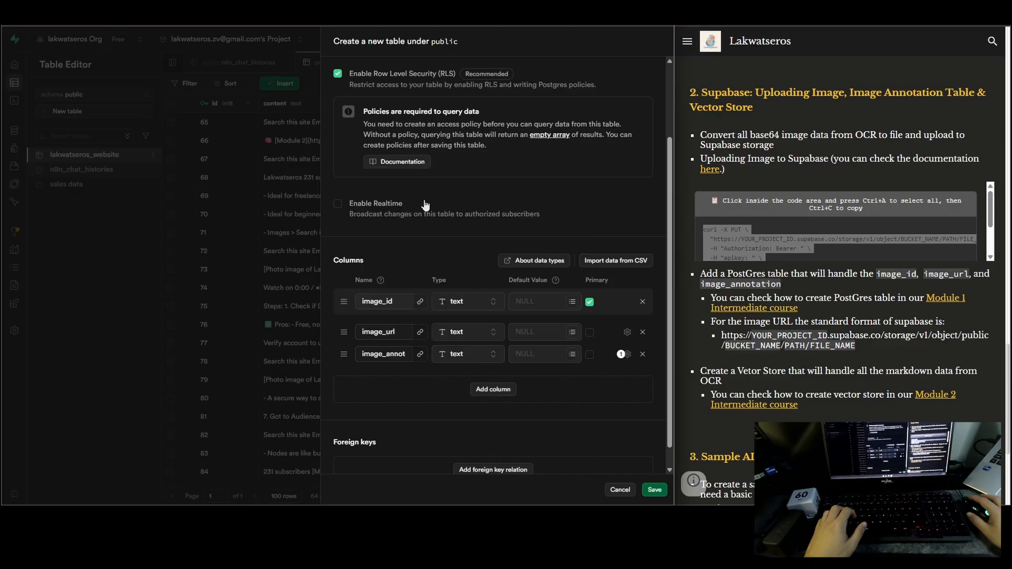
left_click(655, 490)
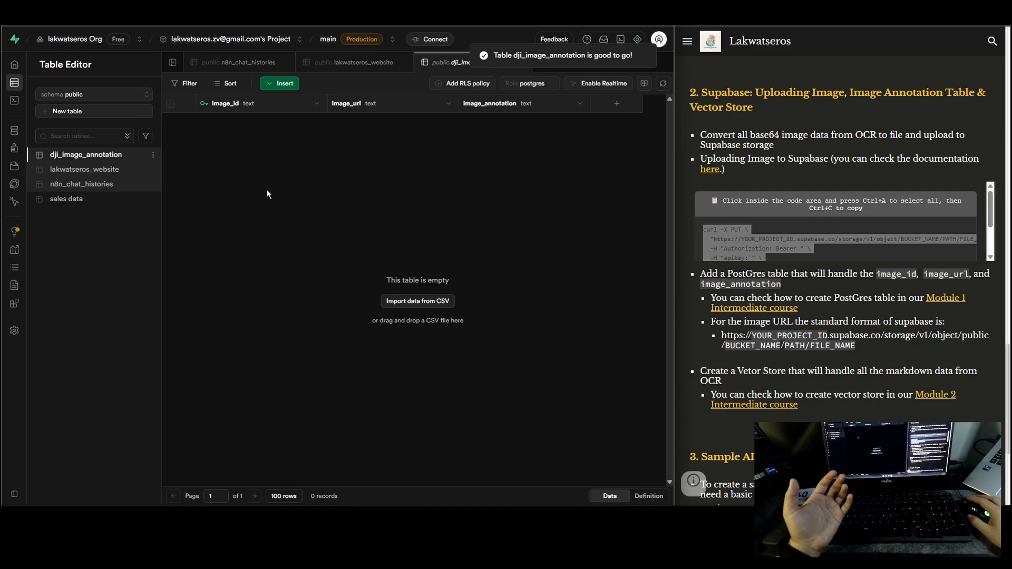
- Add a Postgres insert-or-update node after HTTP Request3 on dji_image_annotation, matching on image_id
key("ctrl+Tab")
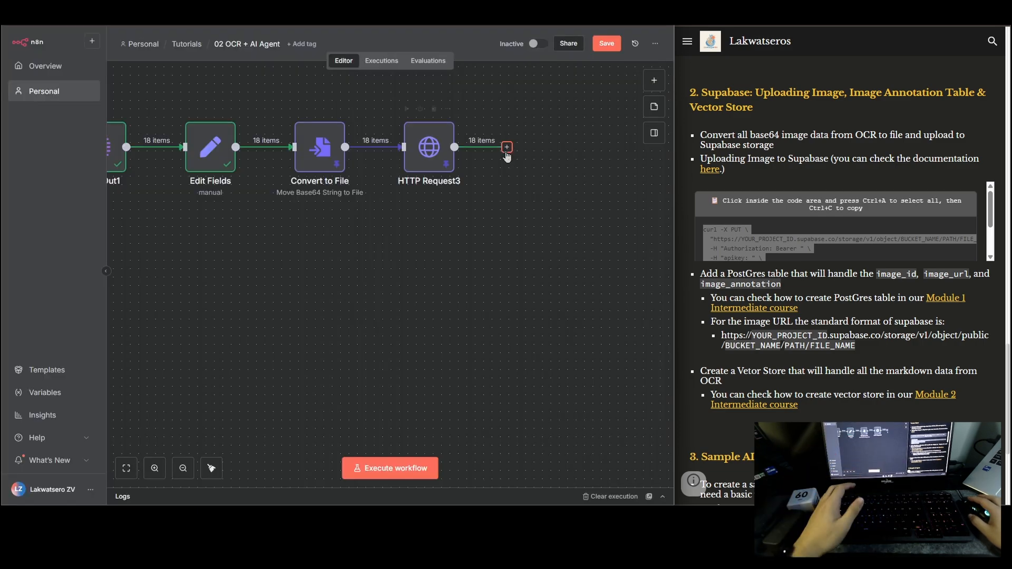
left_click(506, 149)
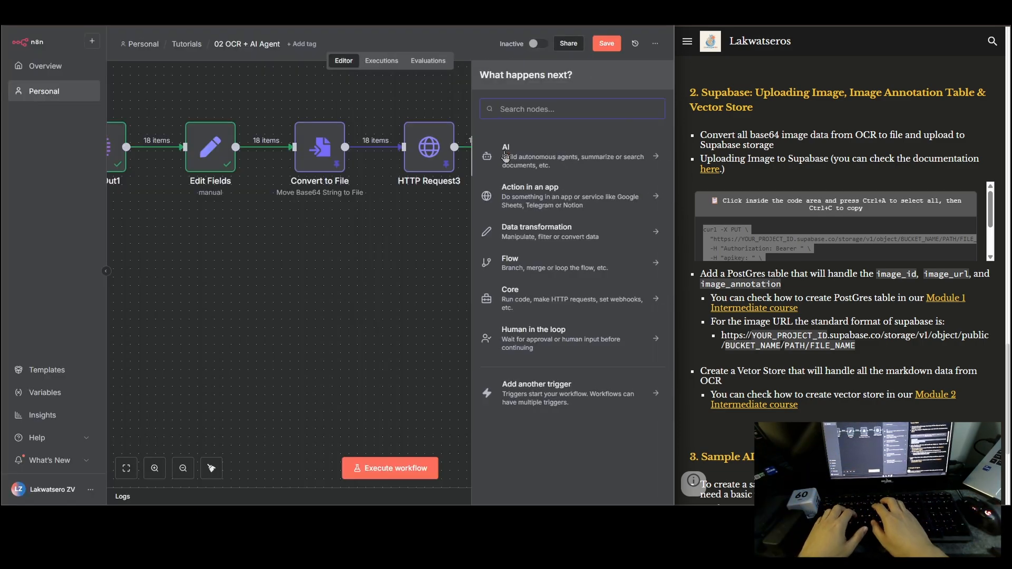
type("post")
left_click(521, 157)
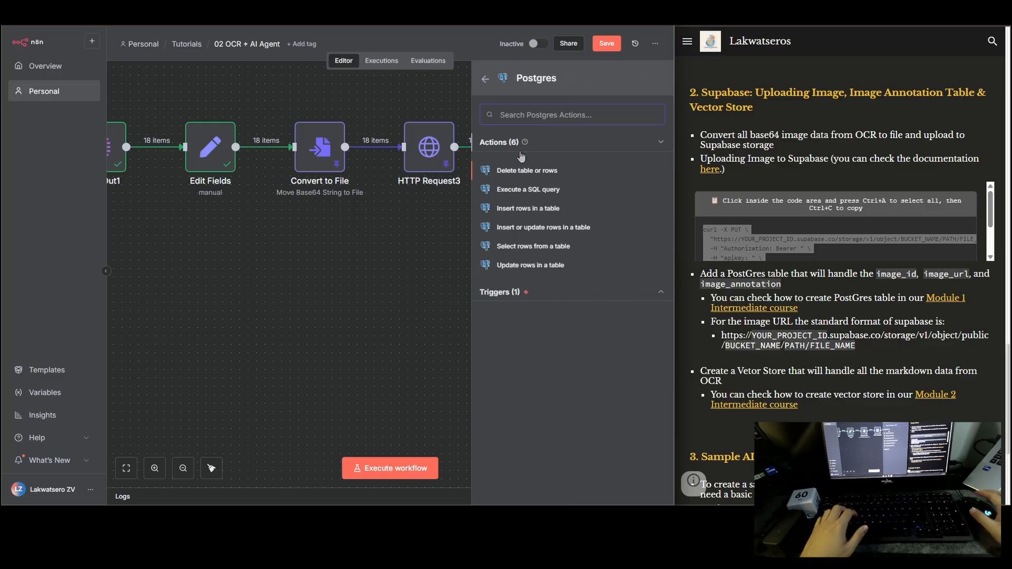
left_click(538, 231)
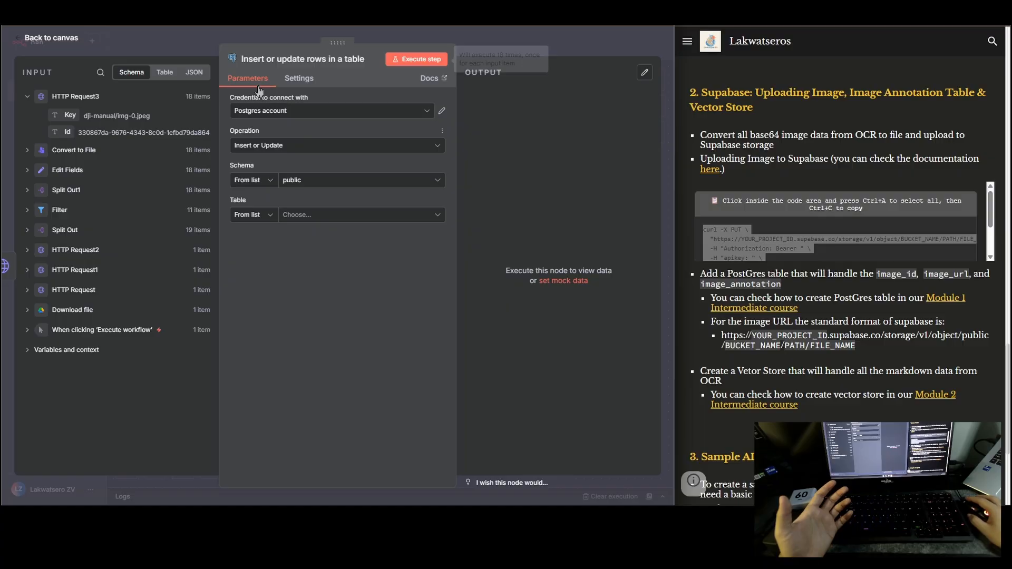
left_click(372, 216)
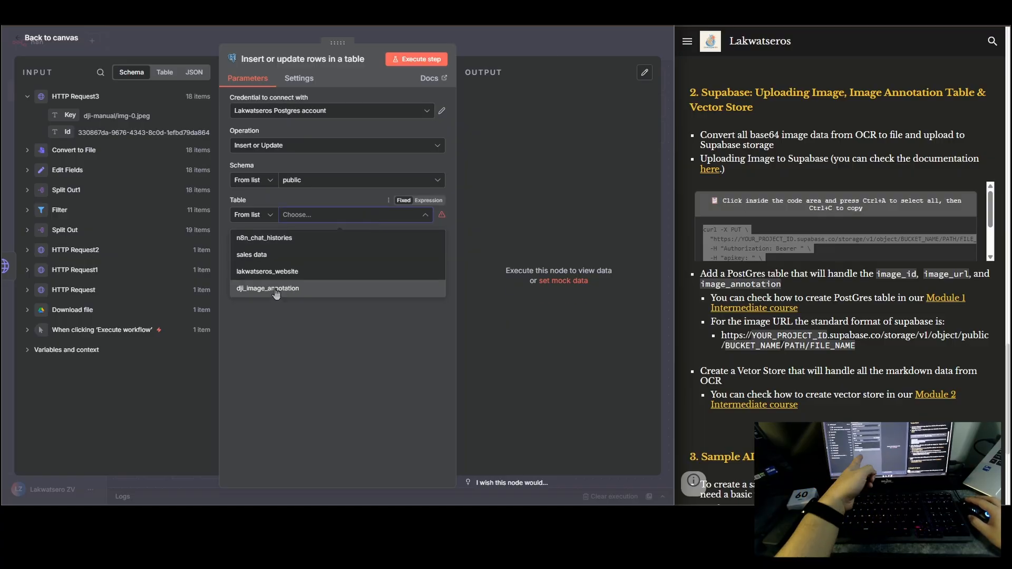
left_click(276, 290)
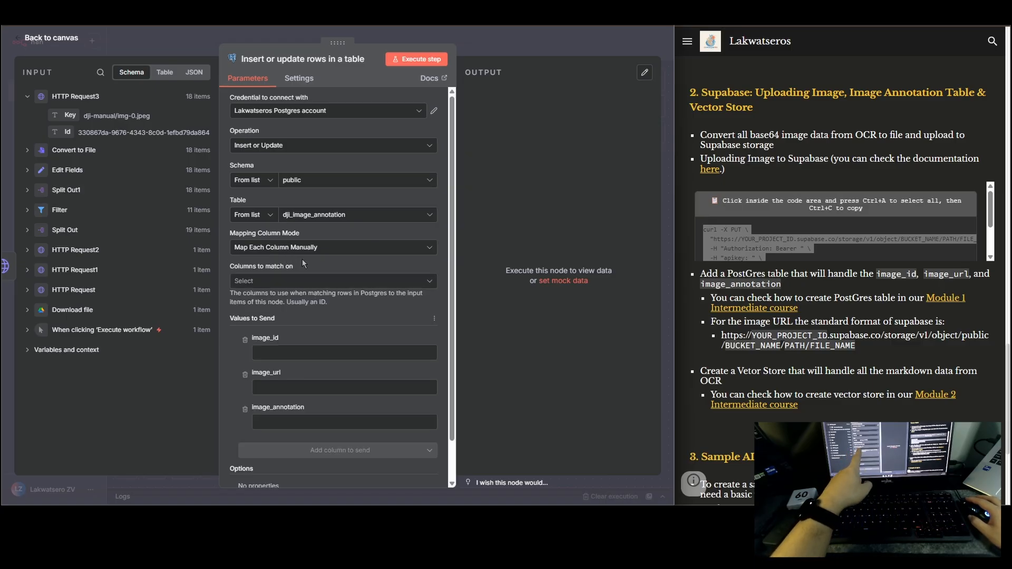
left_click(288, 281)
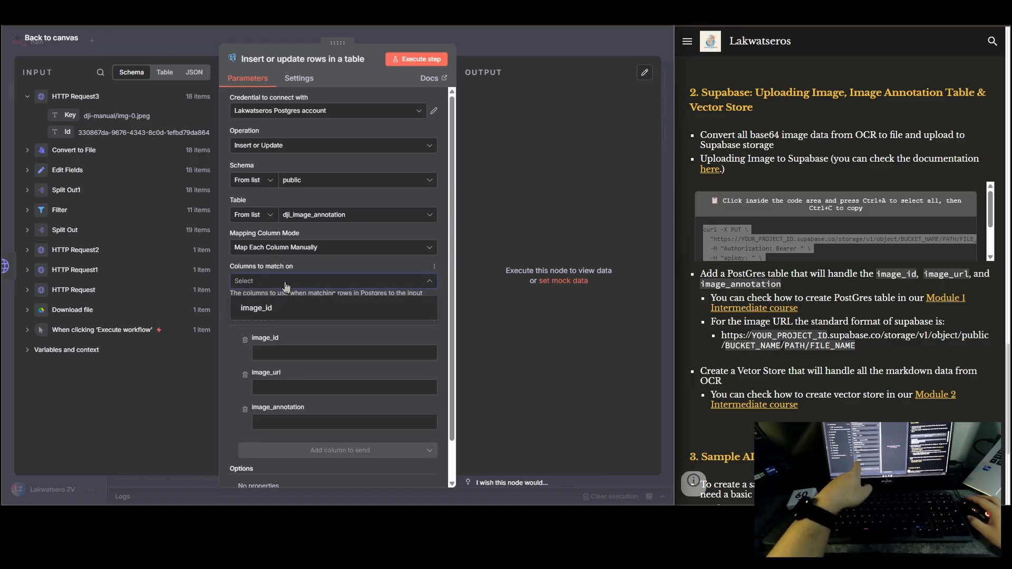
left_click(268, 314)
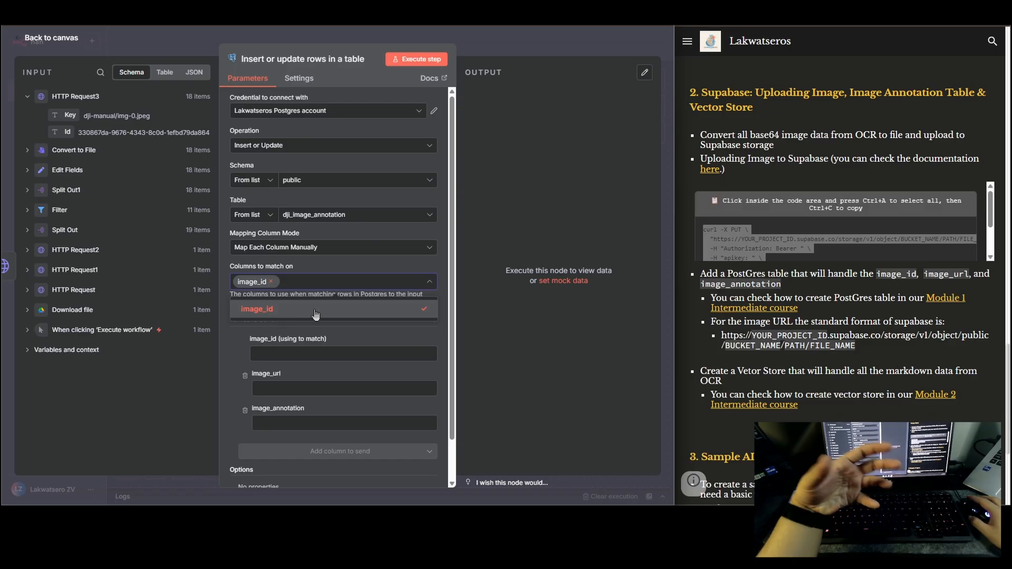
left_click(231, 353)
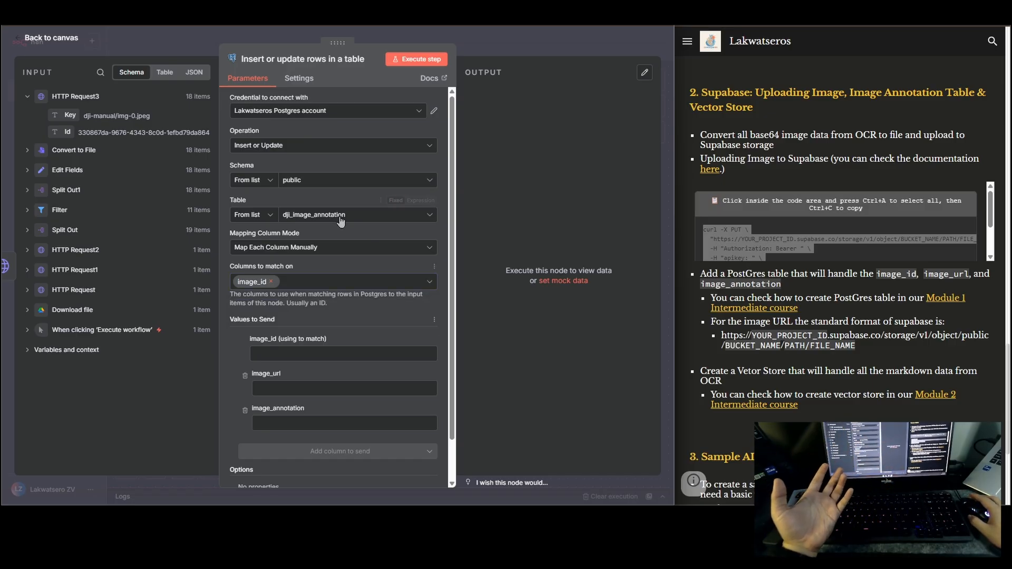
- Map image_id and image_annotation from Edit Fields, and make image_url an expression
scroll(340, 221, "down", 2)
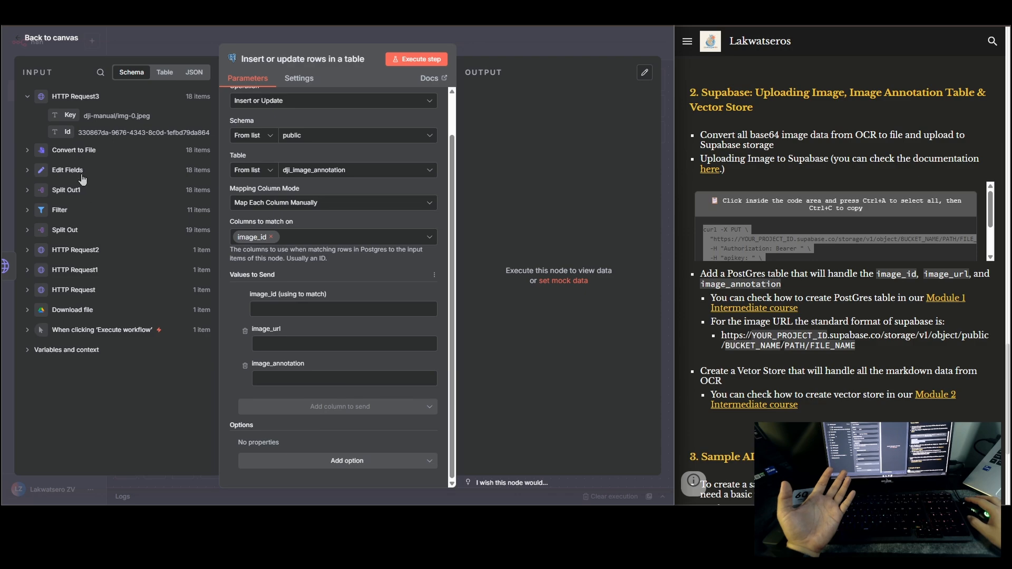
left_click(28, 171)
scroll(96, 258, "down", 3)
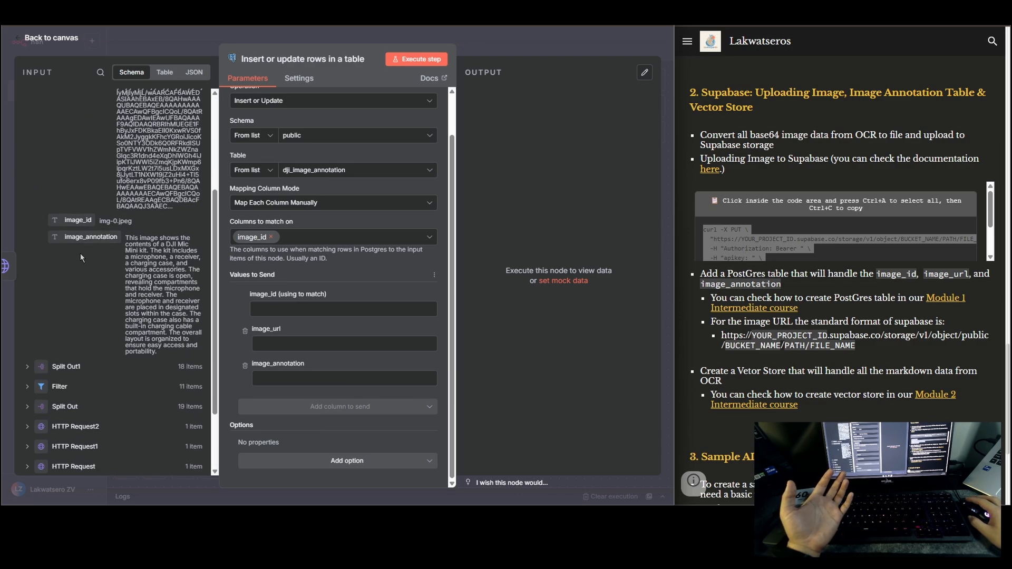
left_click_drag(78, 221, 280, 312)
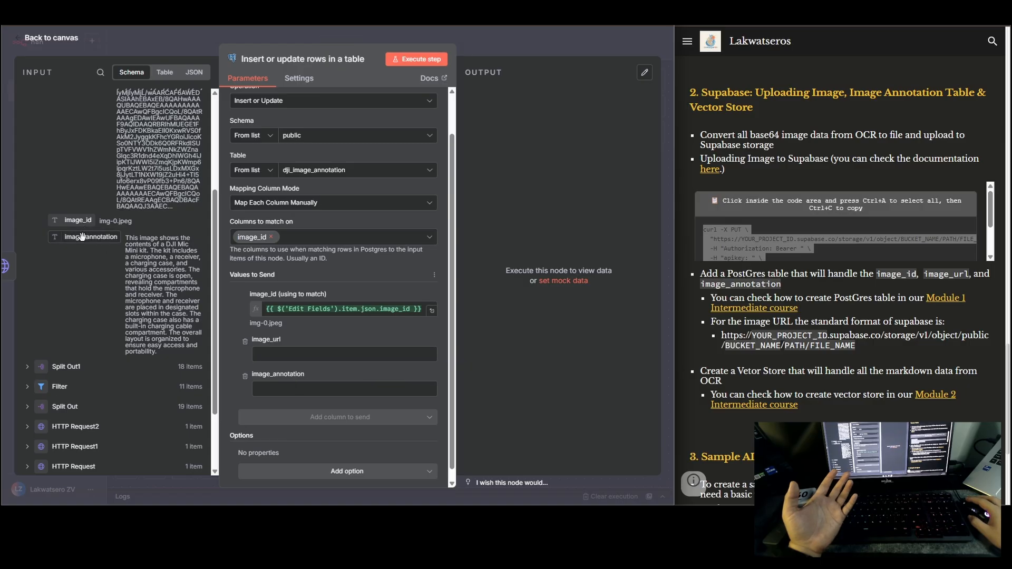
left_click_drag(78, 238, 266, 387)
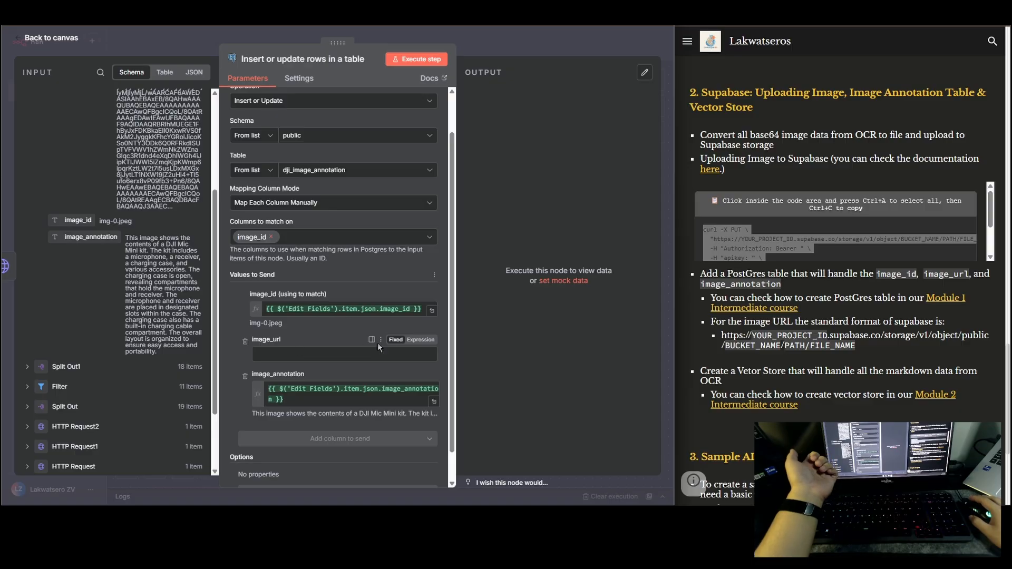
left_click(417, 340)
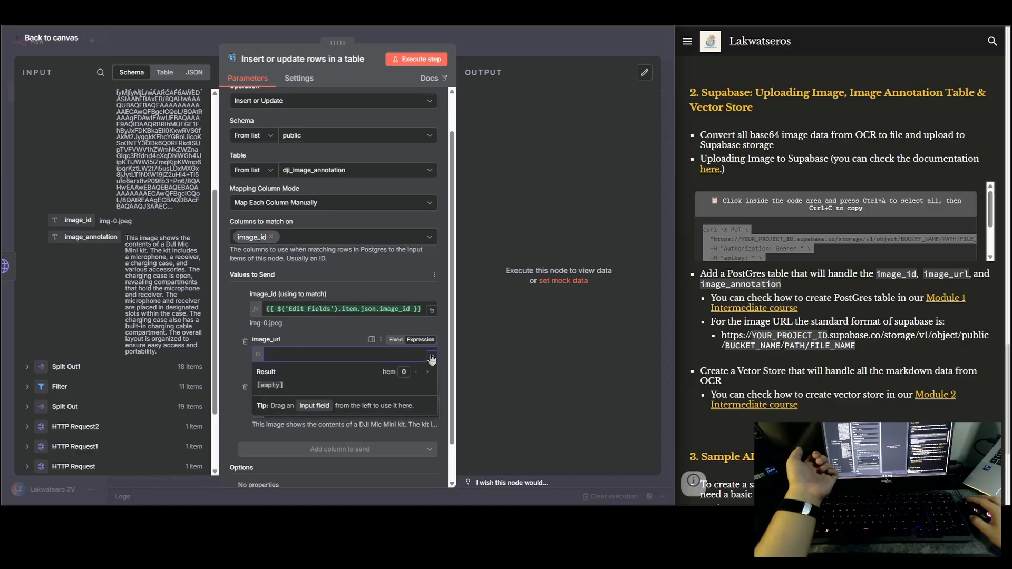
left_click(431, 356)
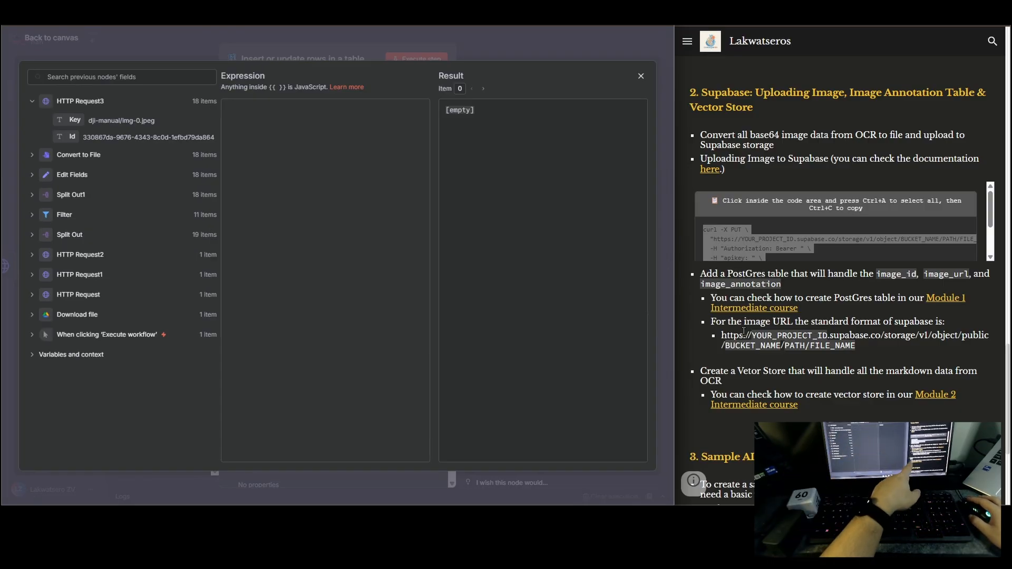
- Set image_url to the public Supabase storage URL with the project ID plus each file's Key
left_click_drag(721, 335, 843, 347)
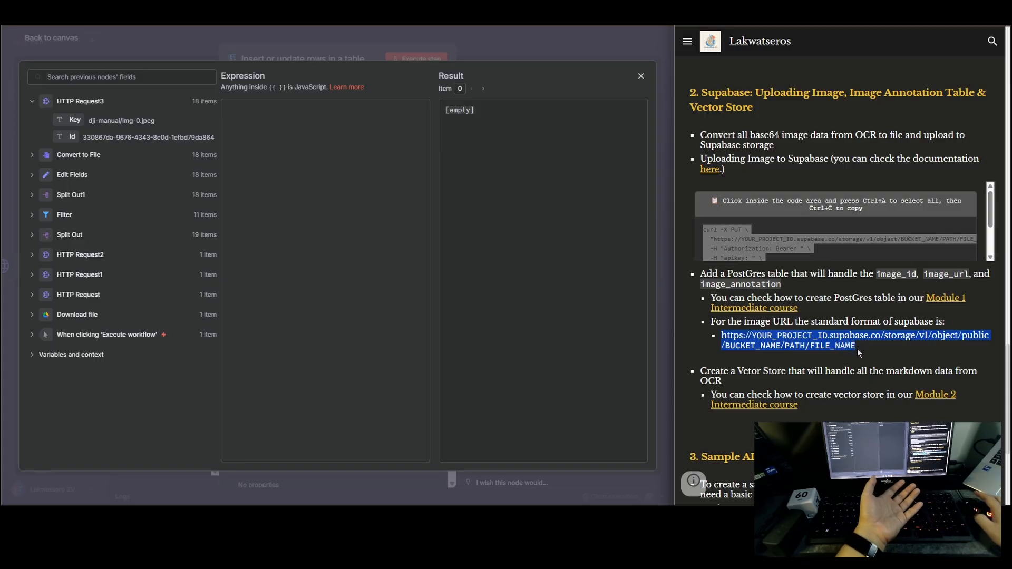
key("ctrl+c")
left_click(297, 184)
key("ctrl+v")
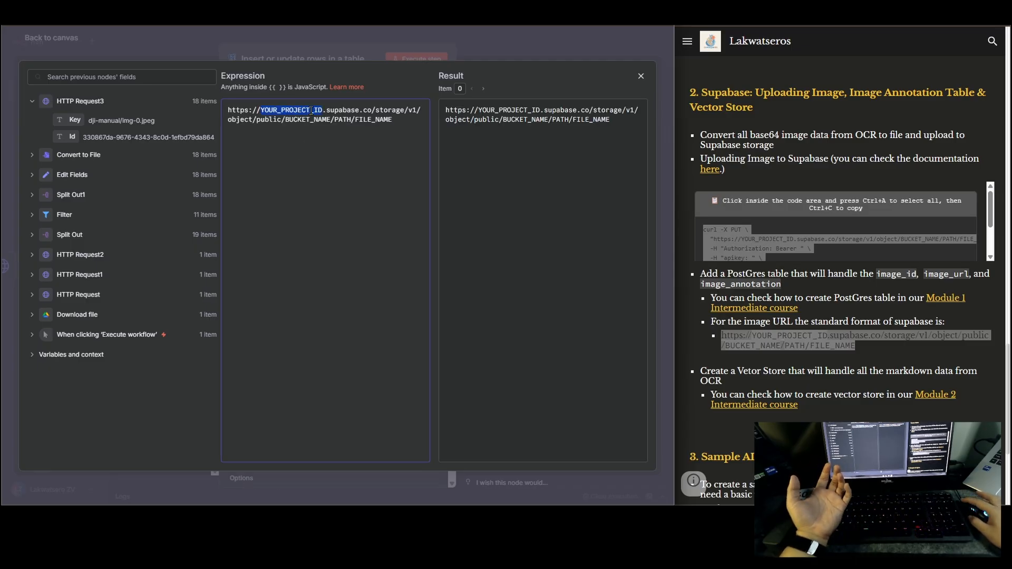
key("ctrl+v")
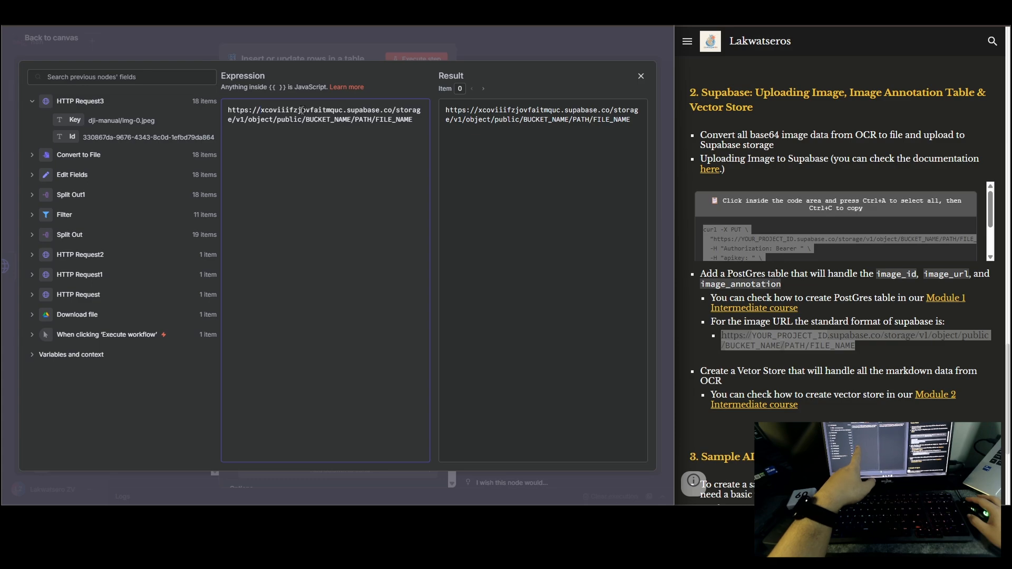
double_click(303, 109)
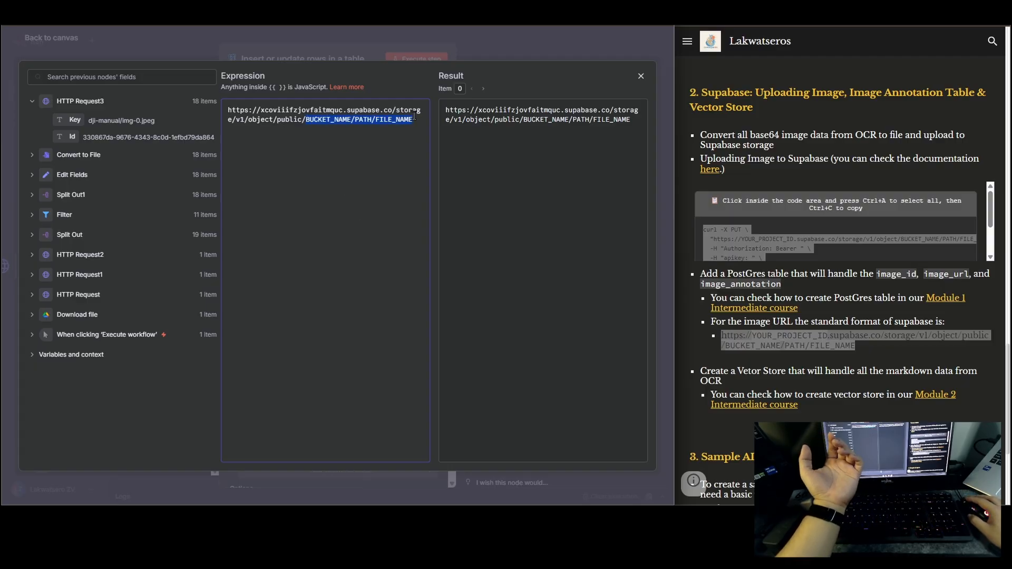
key("BackSpace")
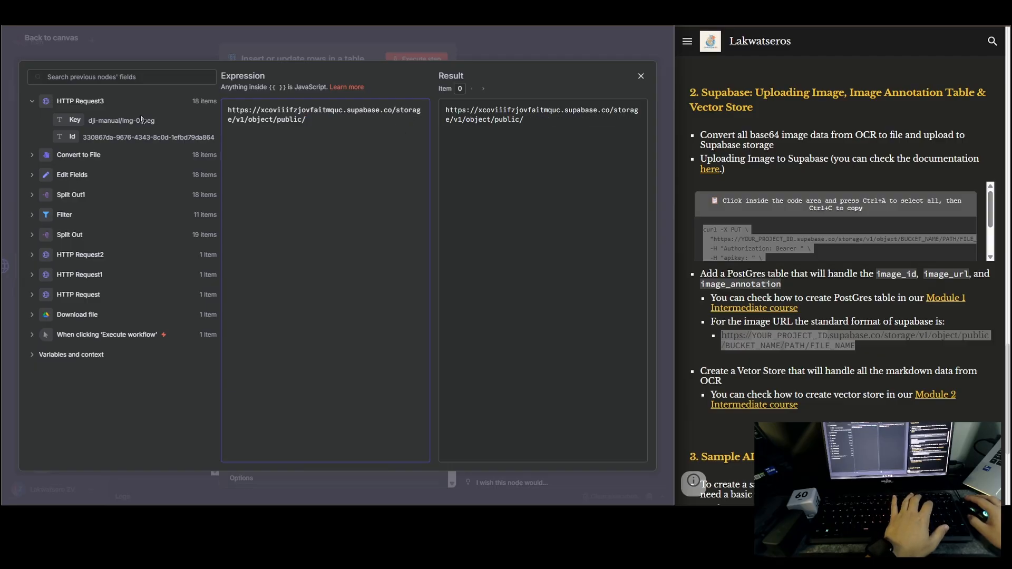
left_click_drag(69, 121, 340, 121)
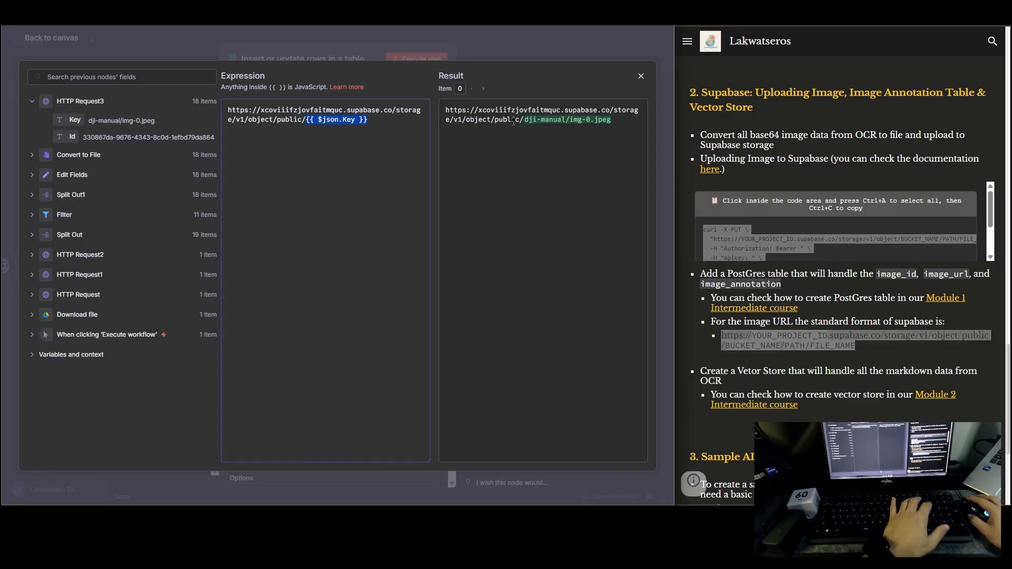
left_click_drag(446, 110, 563, 122)
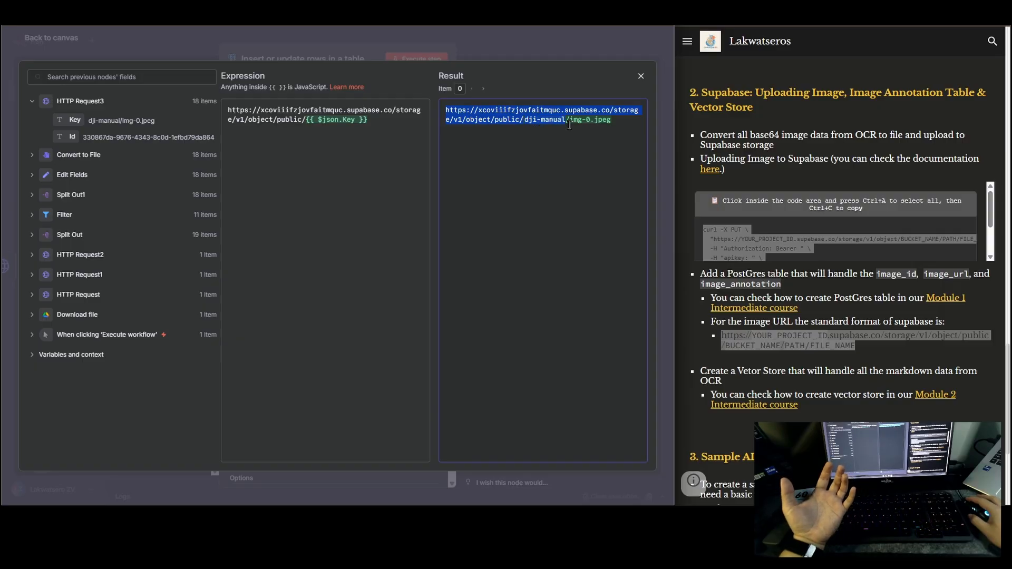
left_click(569, 124)
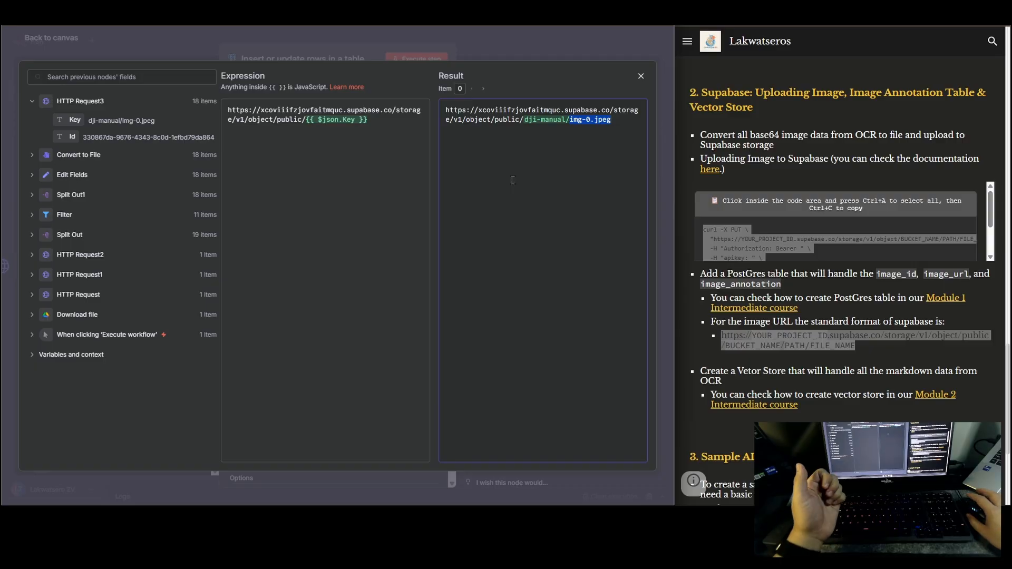
left_click(43, 37)
left_click(43, 37)
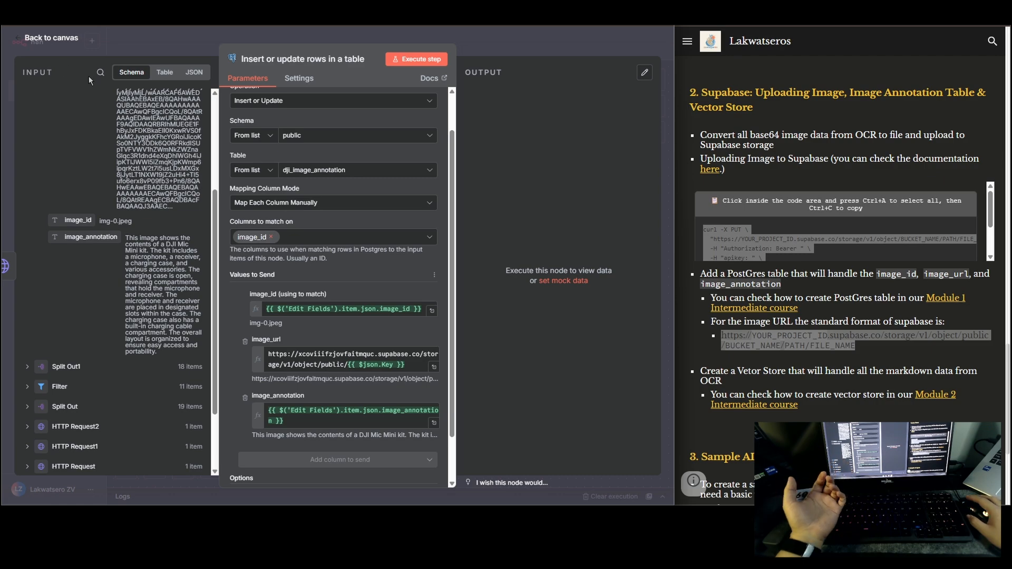
- Run the upsert to write 18 rows into dji_image_annotation and inspect the img-0 annotation
left_click(421, 62)
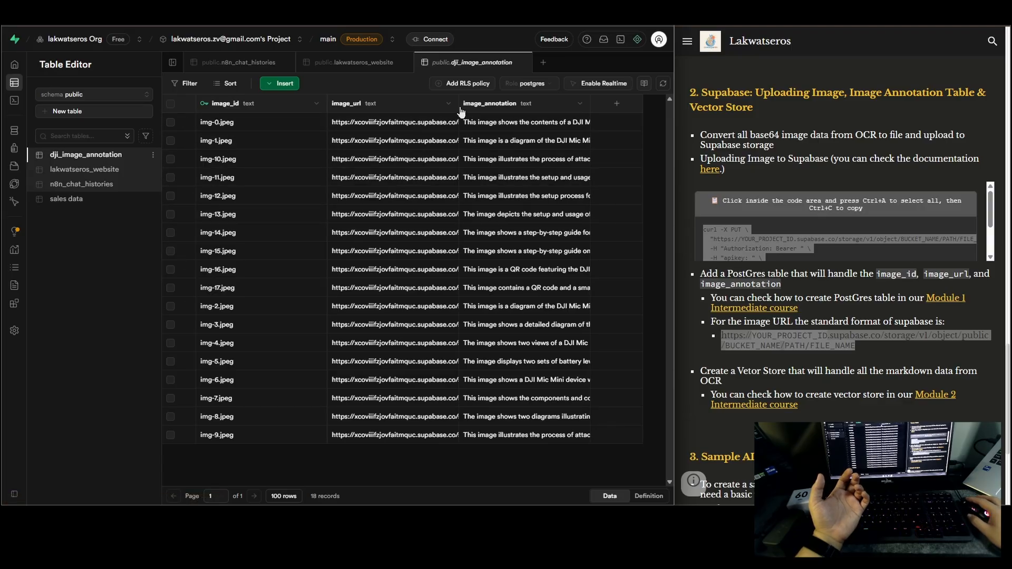
double_click(517, 124)
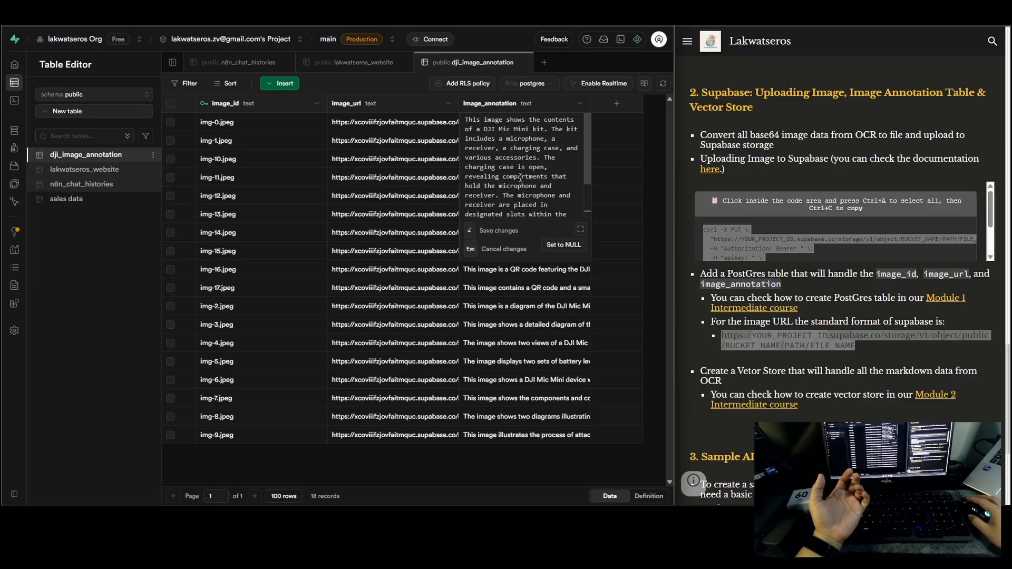
left_click(398, 198)
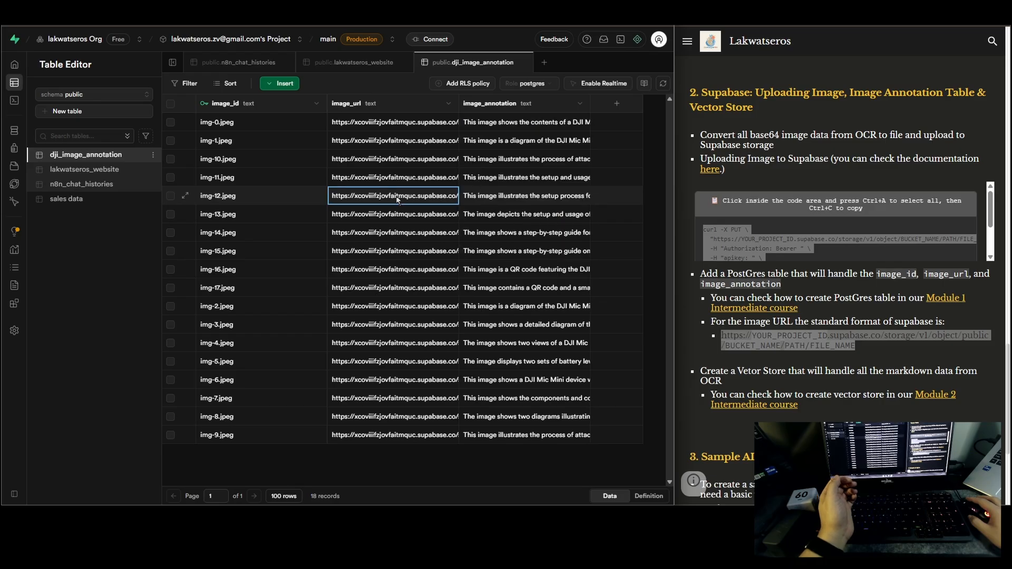
- Open the img-12 image URL to view the camera and transmitter diagram, then return to the n8n canvas
double_click(398, 199)
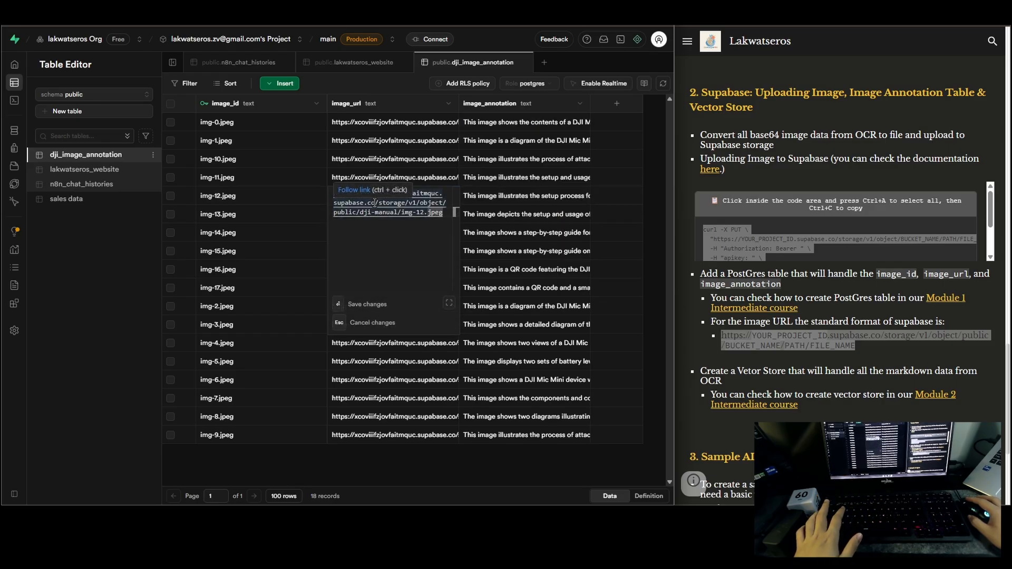
key("ctrl+a")
left_click(436, 42)
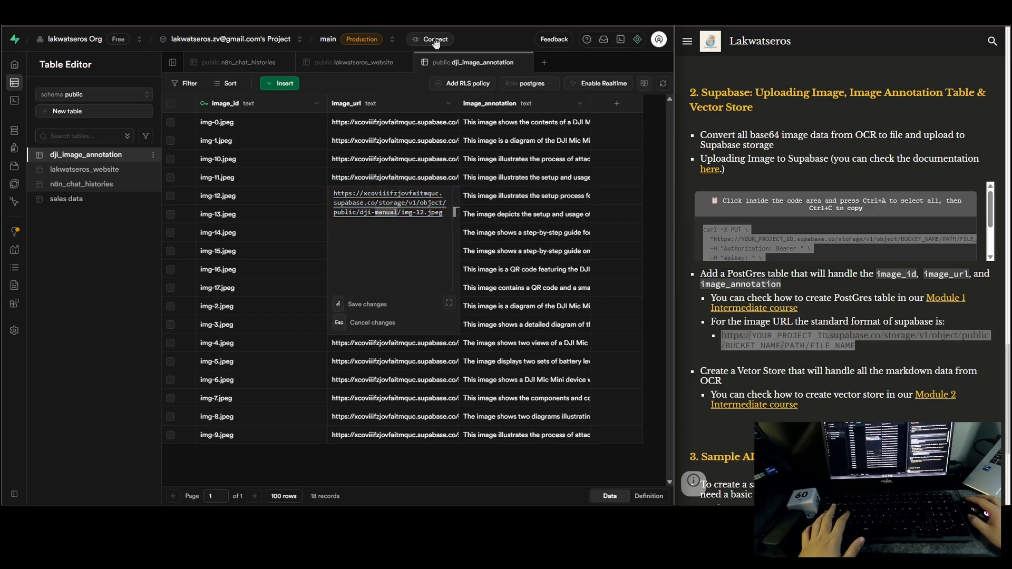
left_click(378, 212)
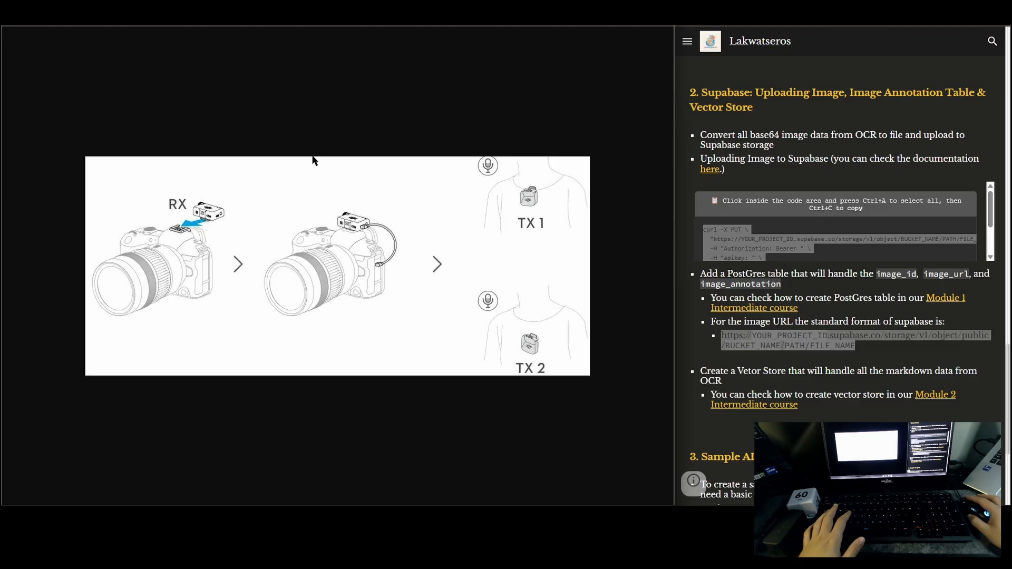
key("ctrl+w")
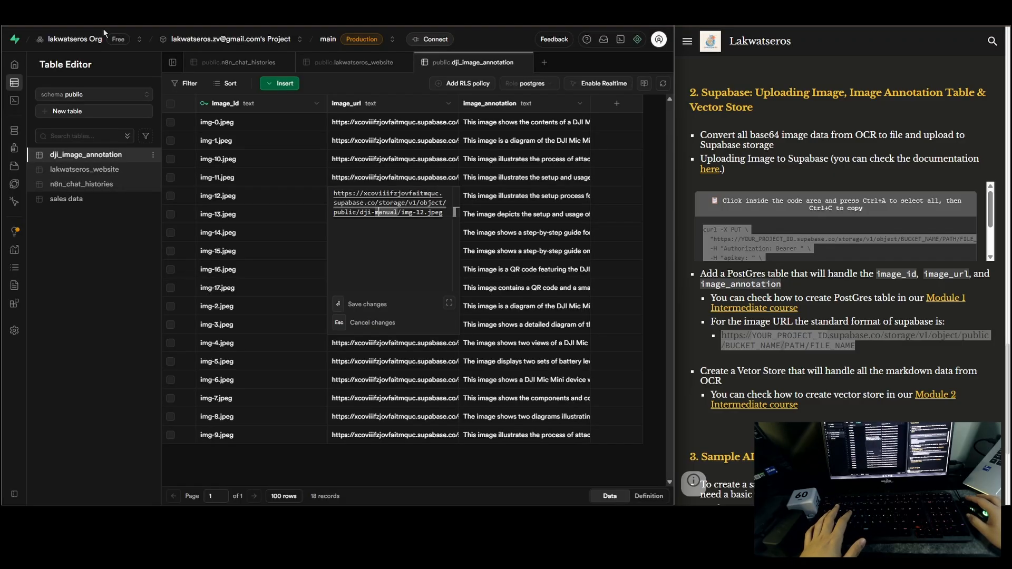
key("alt+Tab")
left_click(40, 39)
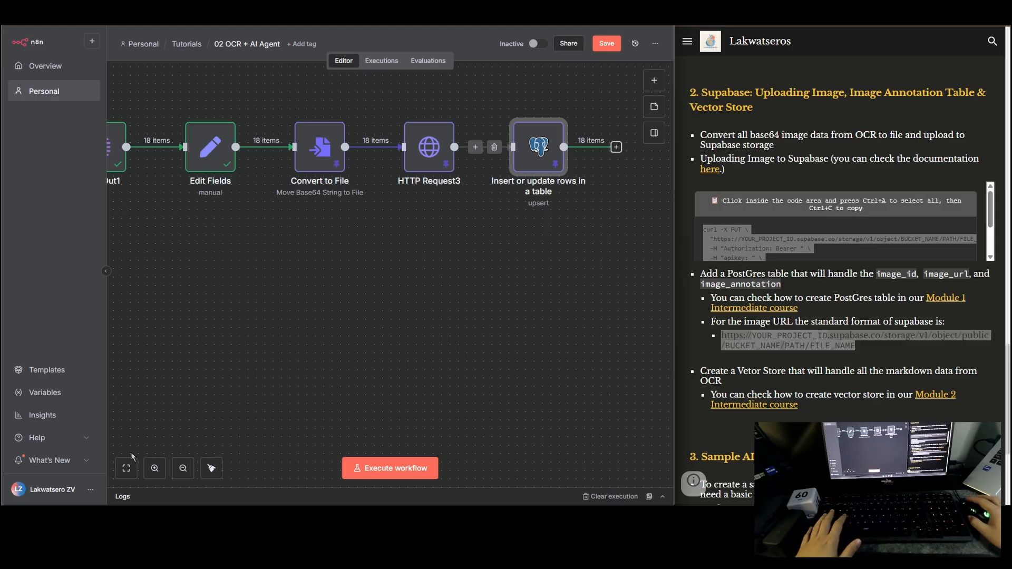
- Zoom to fit the whole image-upload workflow on the n8n canvas
left_click(128, 469)
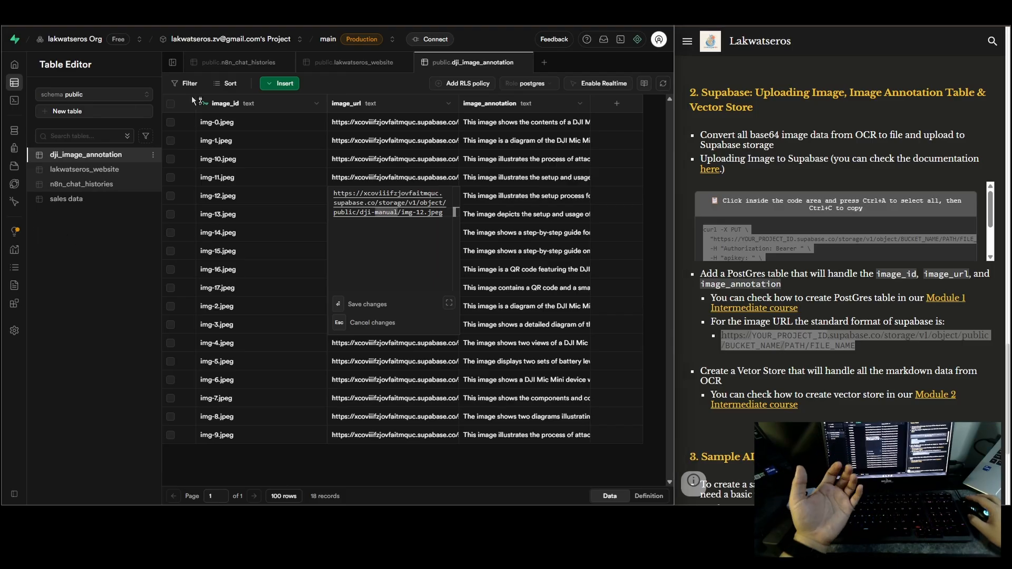
- Open the Lakwatseros Website Embeddings script, comment out create extension vector, and select lakwatseros_website
left_click(16, 102)
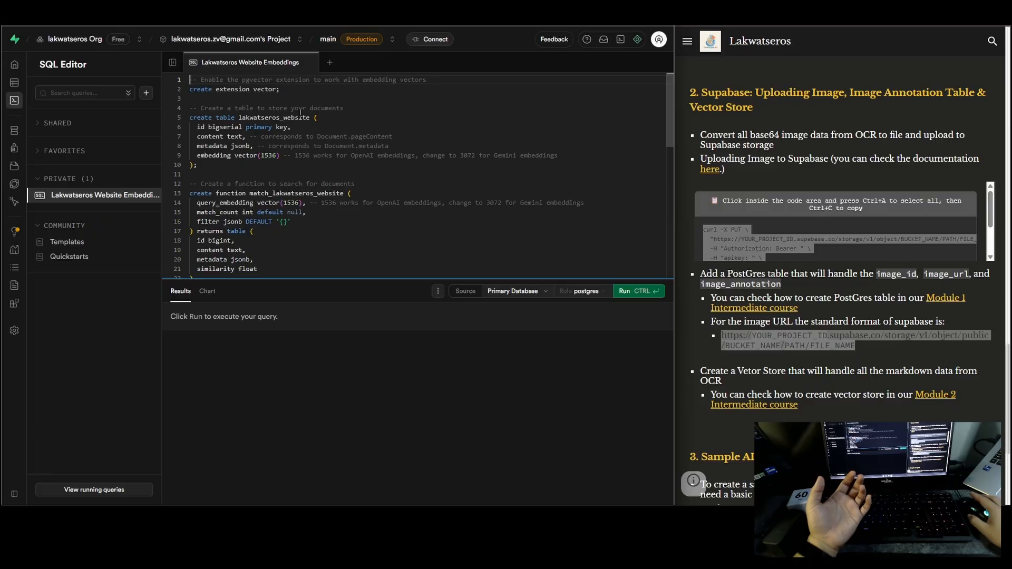
scroll(301, 112, "down", 4)
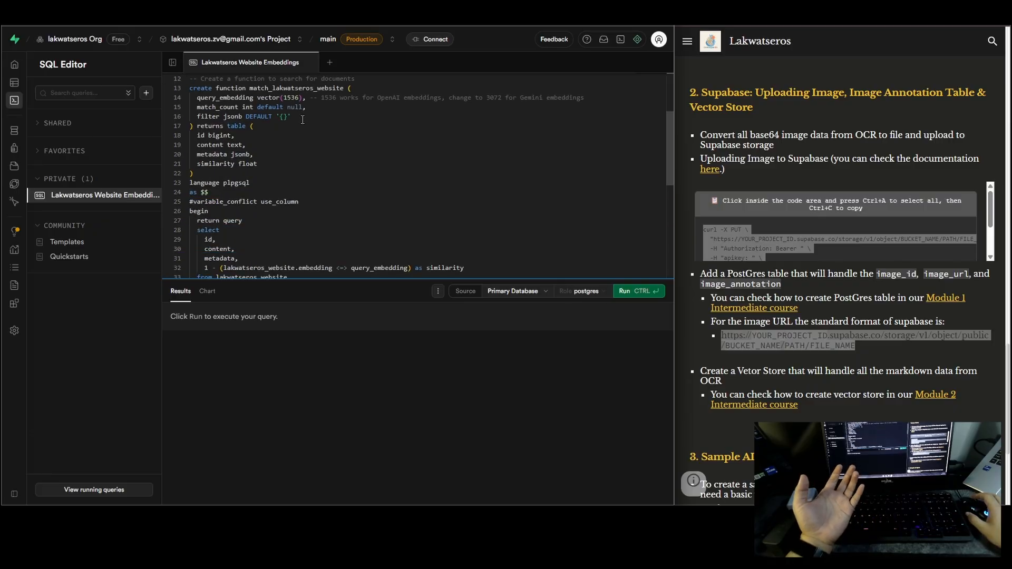
scroll(303, 119, "down", 5)
scroll(300, 116, "up", 9)
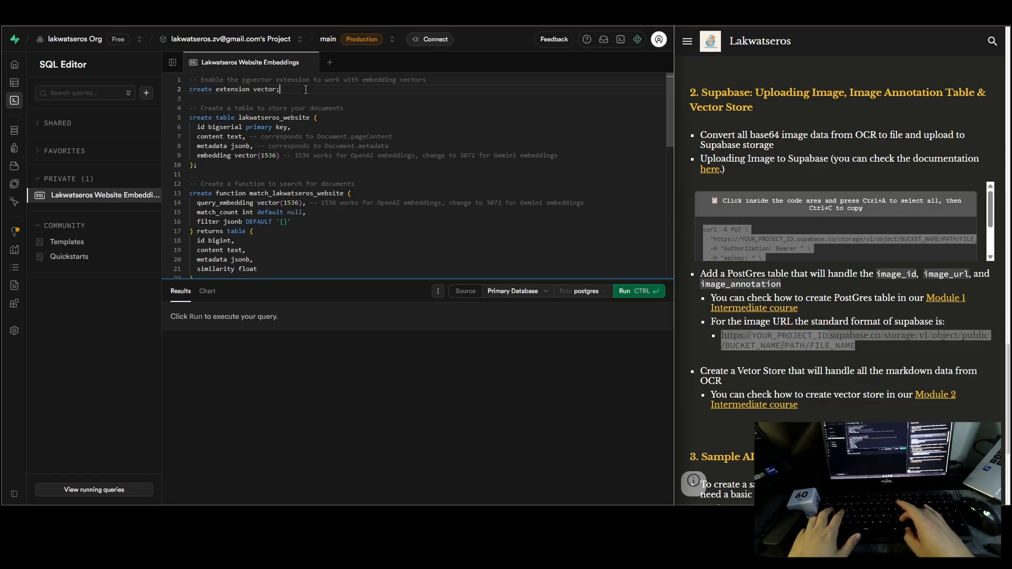
key("ctrl+slash")
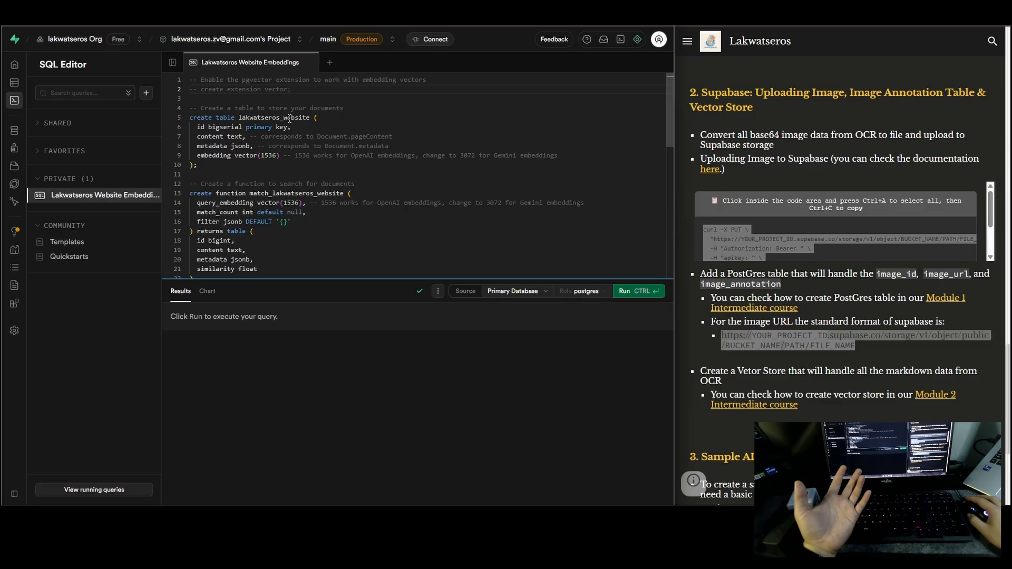
double_click(290, 118)
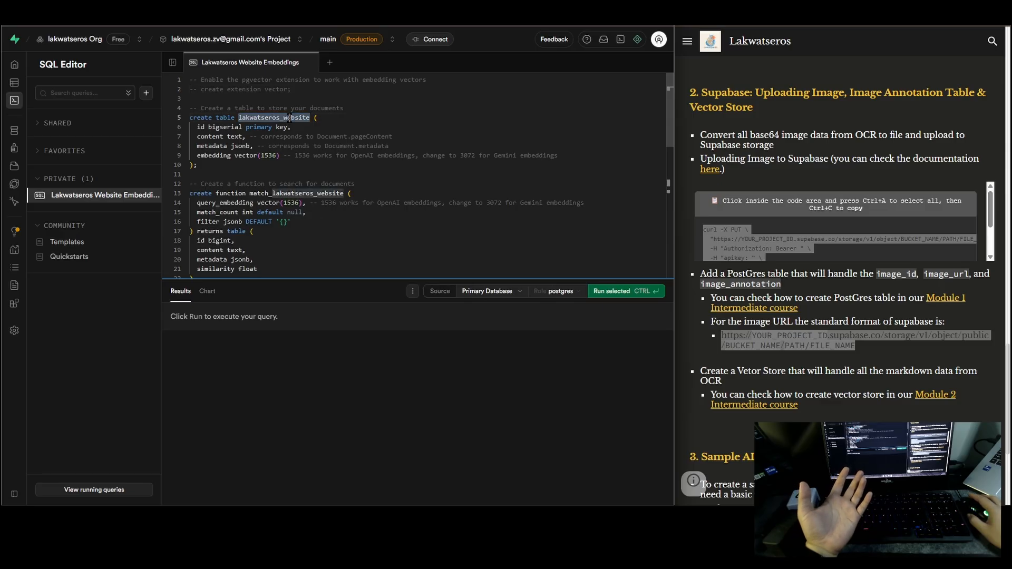
scroll(303, 169, "down", 2)
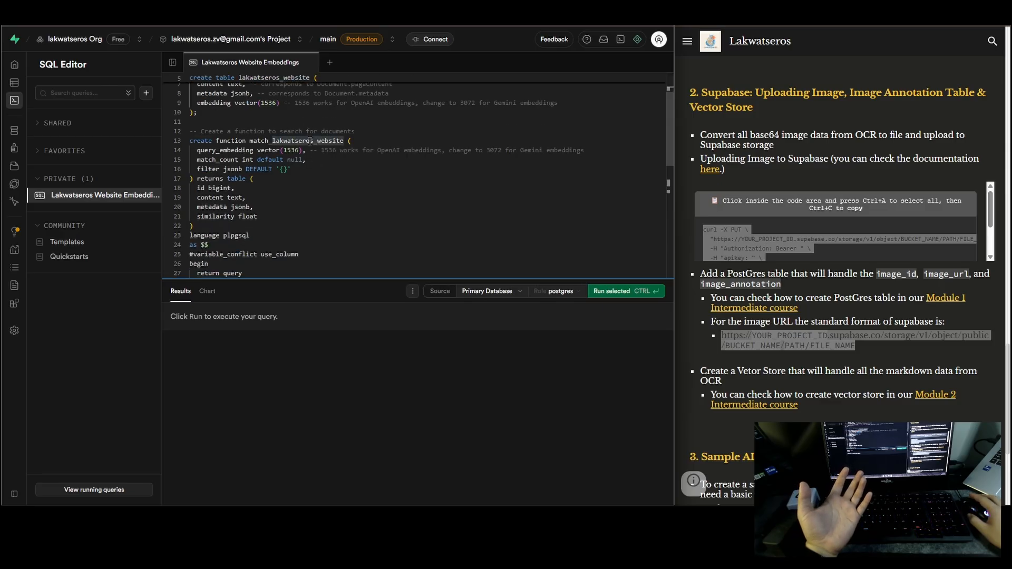
scroll(310, 141, "down", 4)
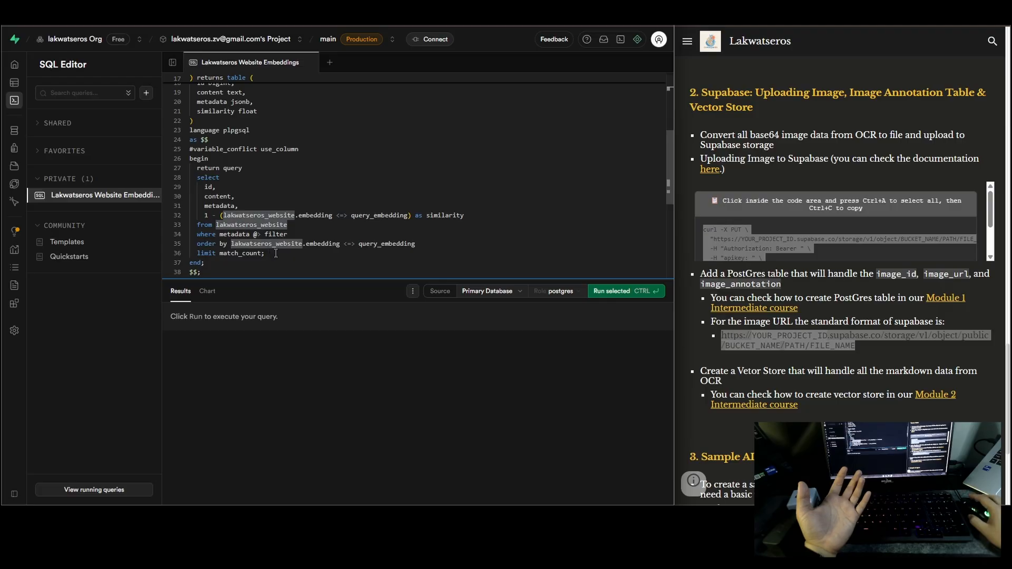
scroll(290, 211, "up", 4)
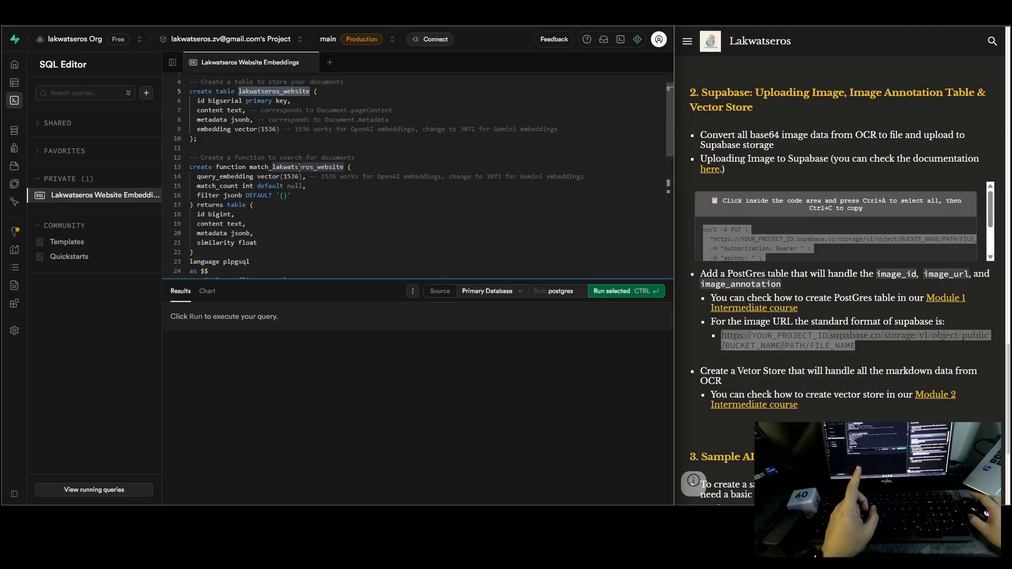
scroll(300, 167, "up", 1)
- Replace every lakwatseros_website occurrence with dji_manual and run the script
right_click(280, 119)
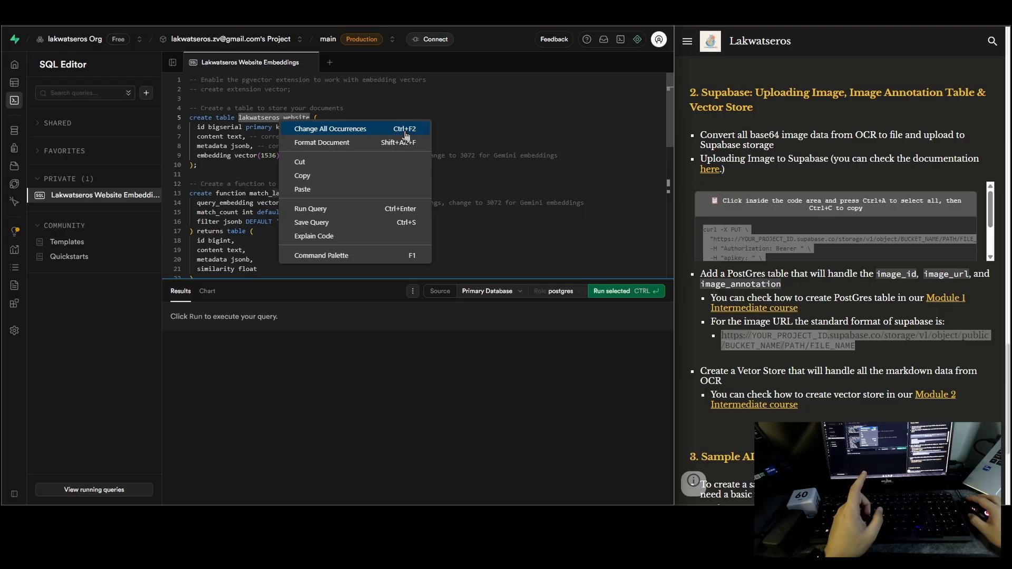
left_click(352, 131)
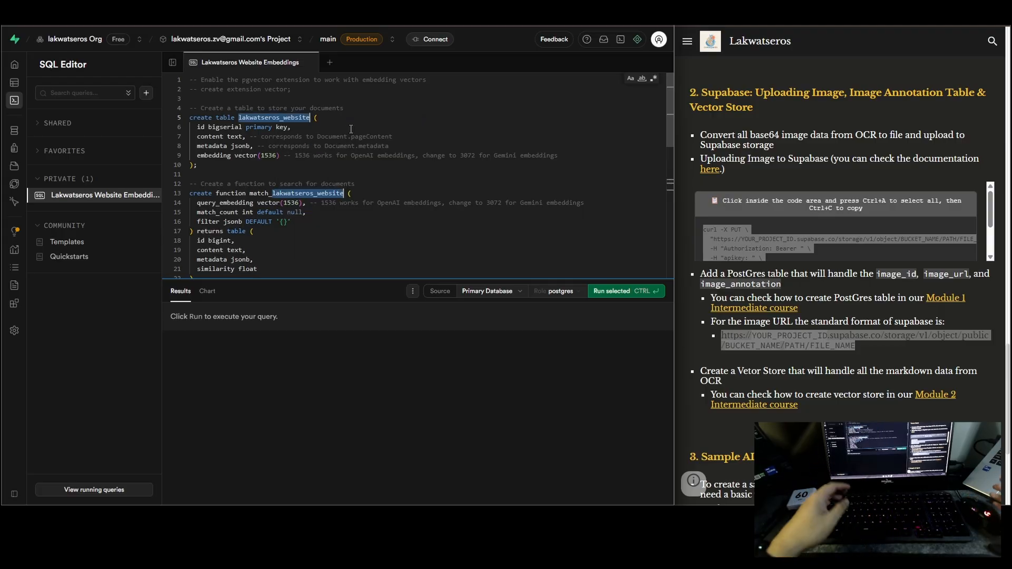
type("dji_man")
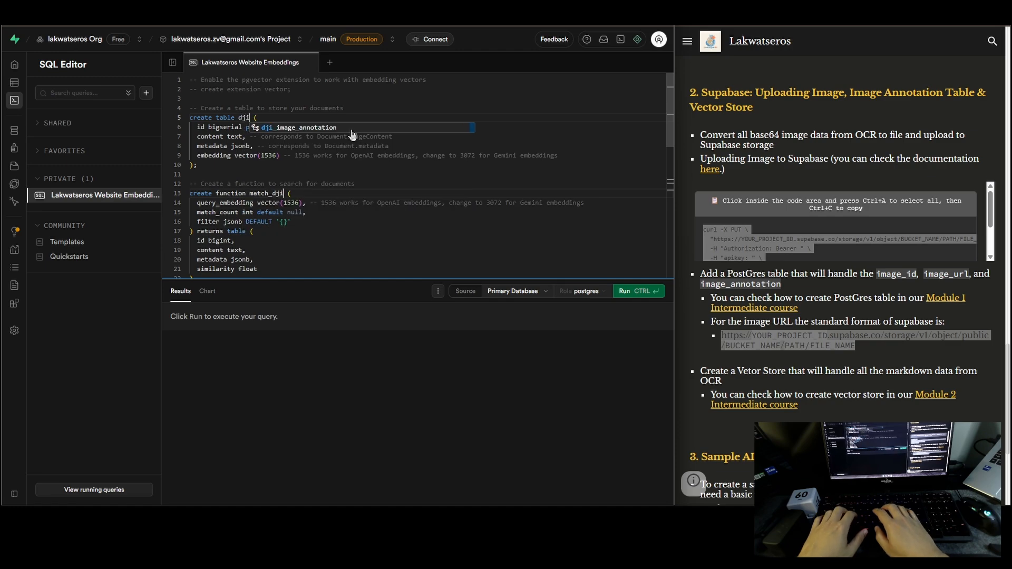
type("ual")
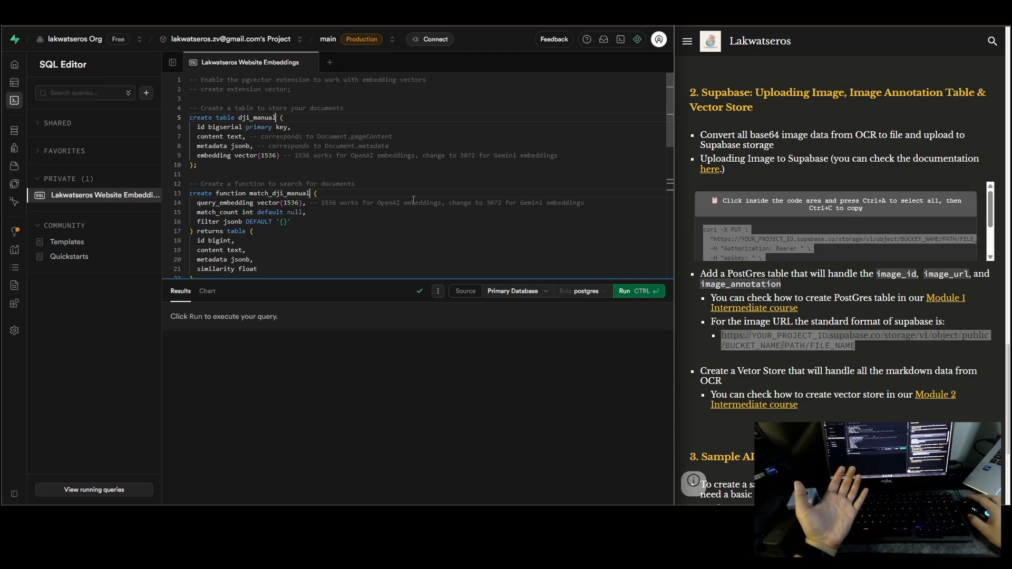
left_click(636, 291)
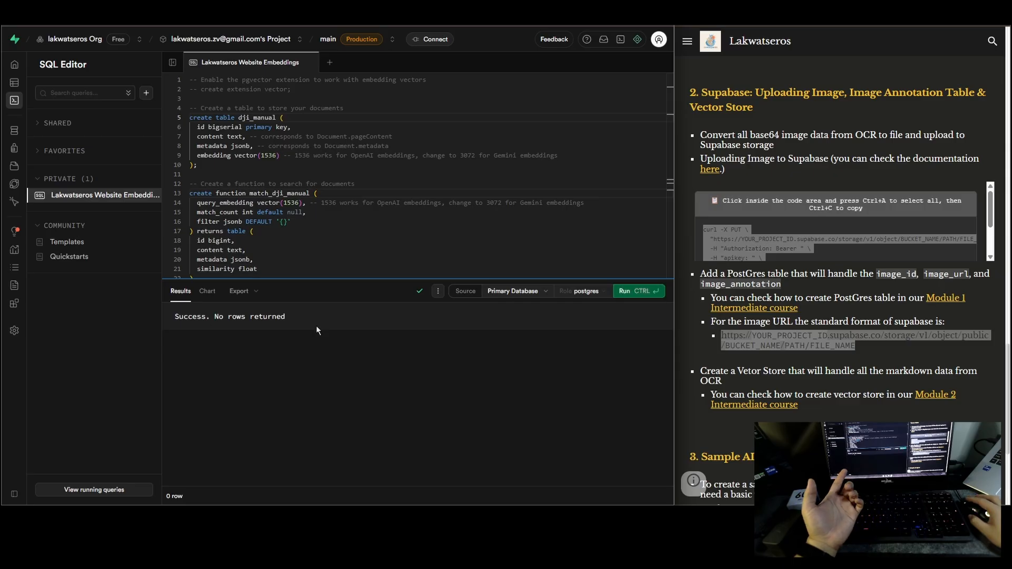
- Enable row level security on the empty dji_manual table, then switch back to n8n
left_click(15, 83)
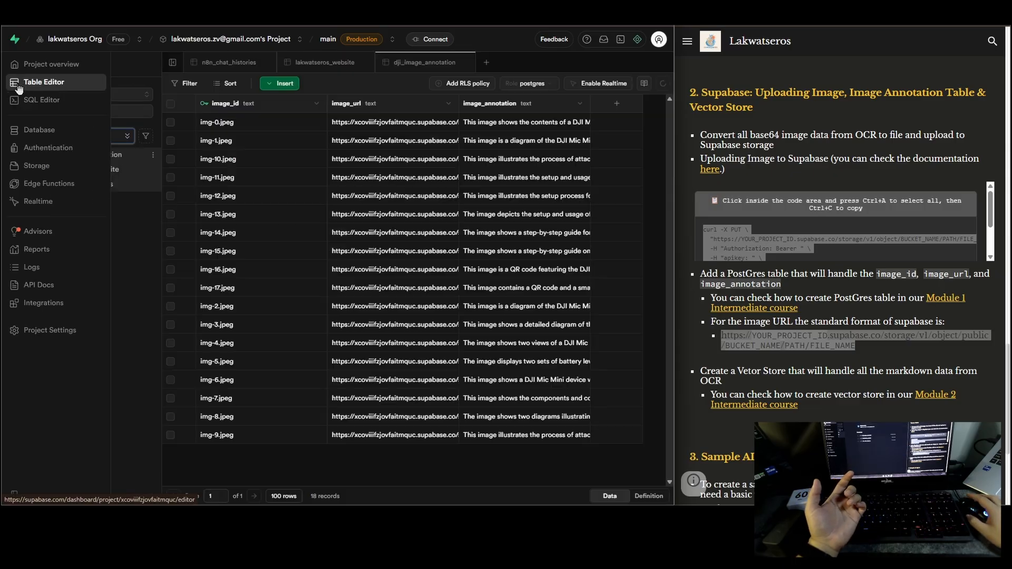
left_click(68, 170)
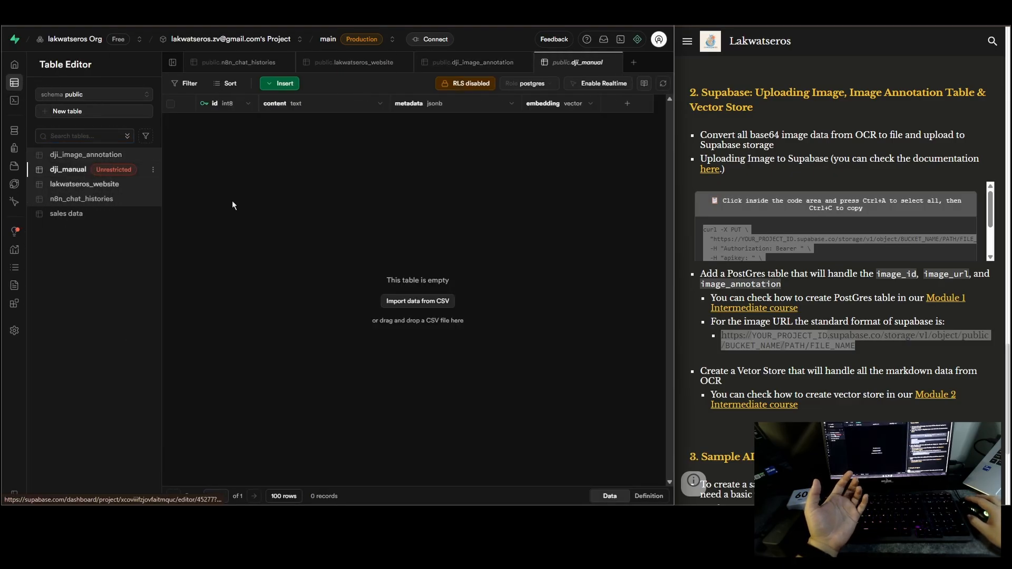
mouse_move(119, 172)
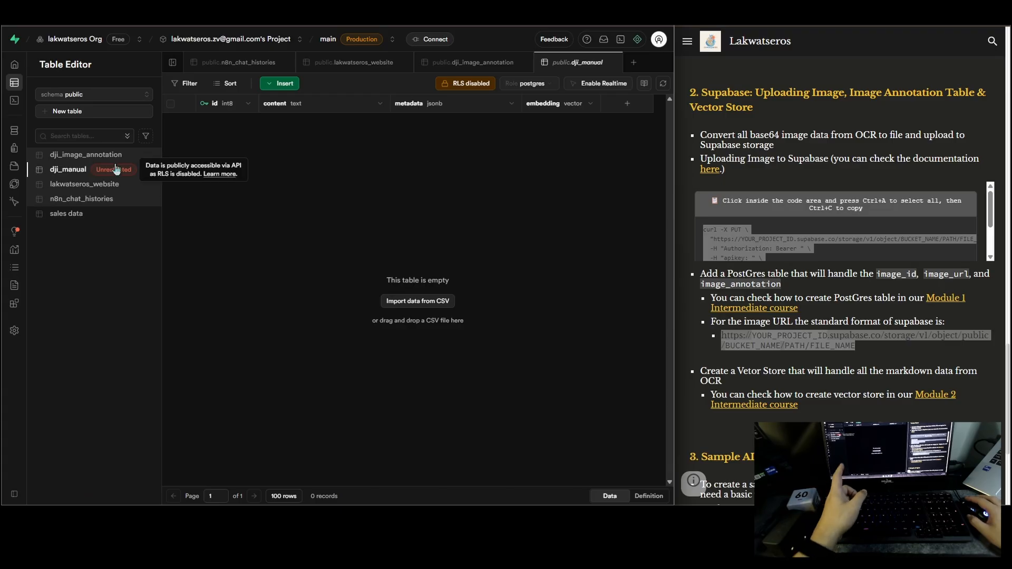
left_click(467, 84)
left_click(370, 175)
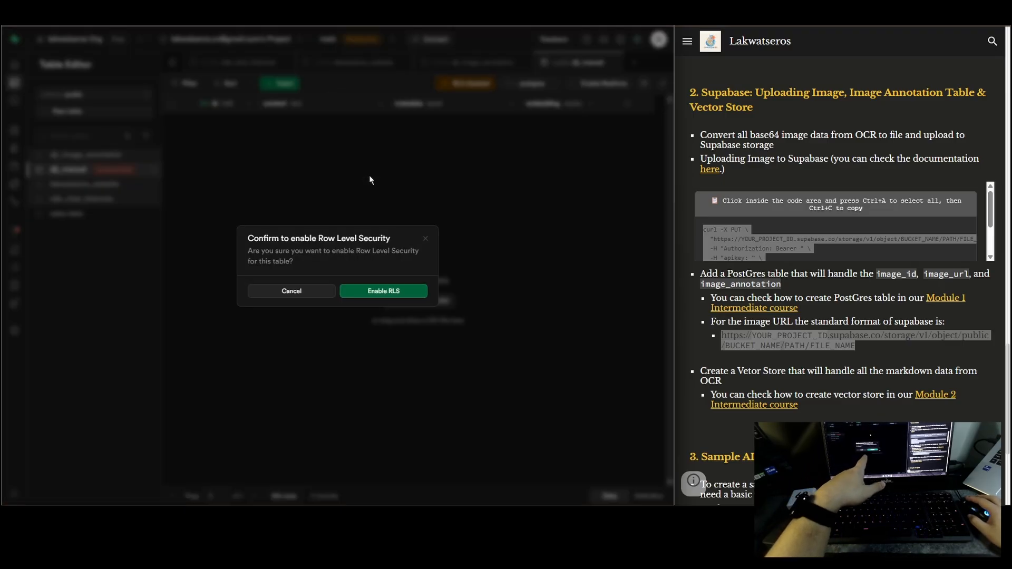
left_click(374, 293)
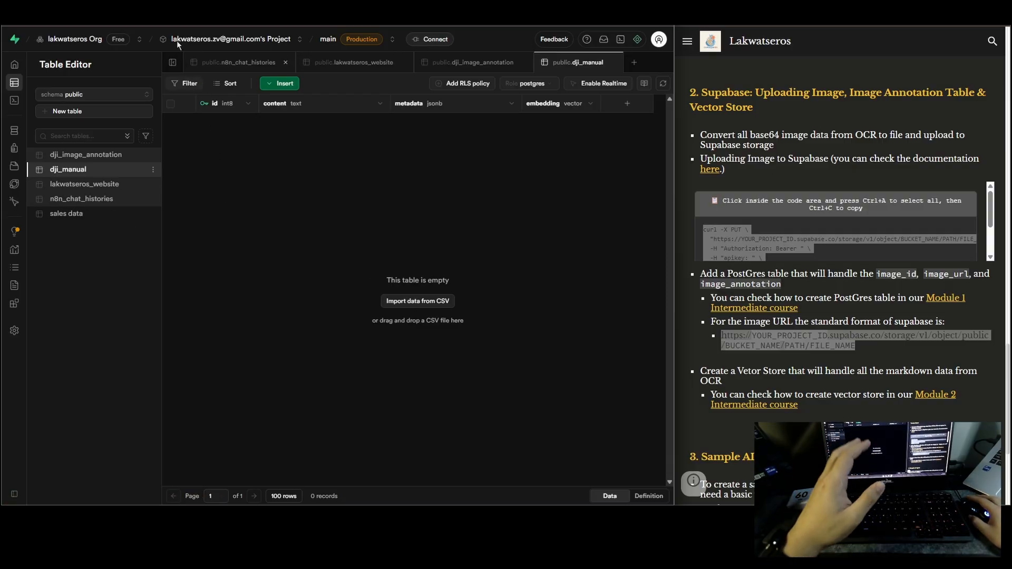
key("alt+Tab")
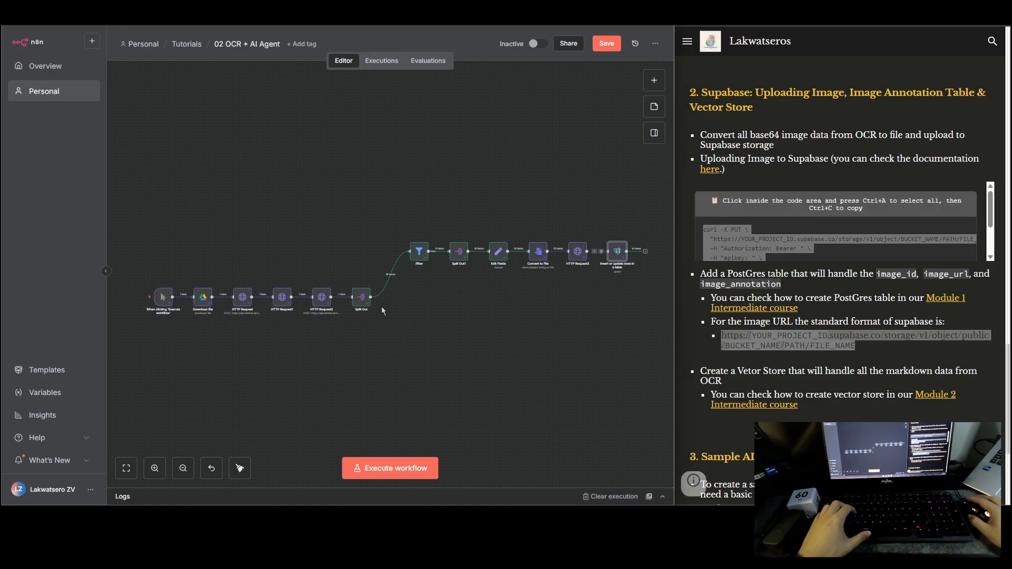
- Search 'vecto' for a node after Split Out and list the Supabase Vector Store actions
scroll(387, 331, "up", 3)
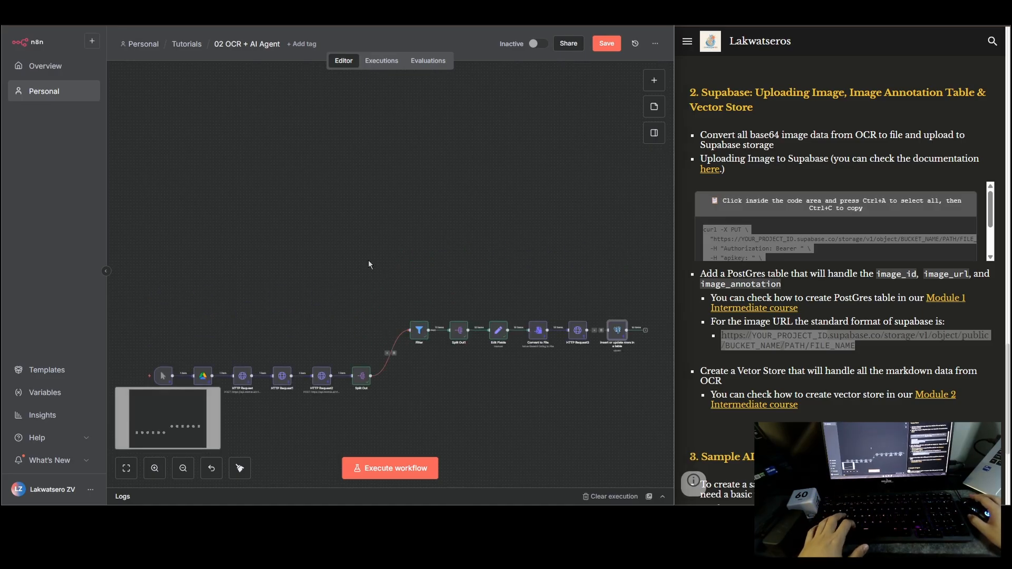
scroll(368, 263, "up", 5)
scroll(368, 264, "down", 5)
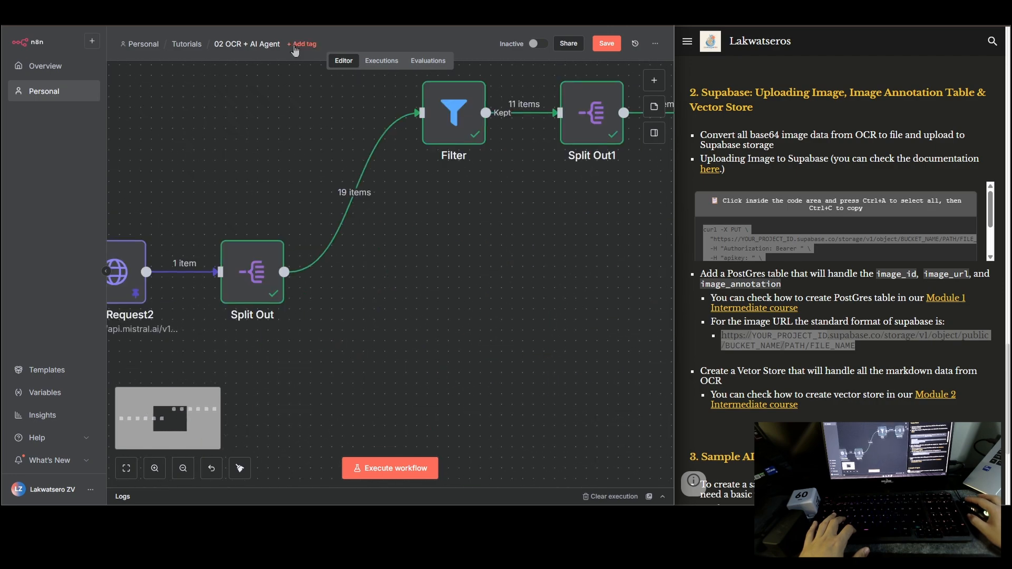
scroll(274, 113, "down", 2)
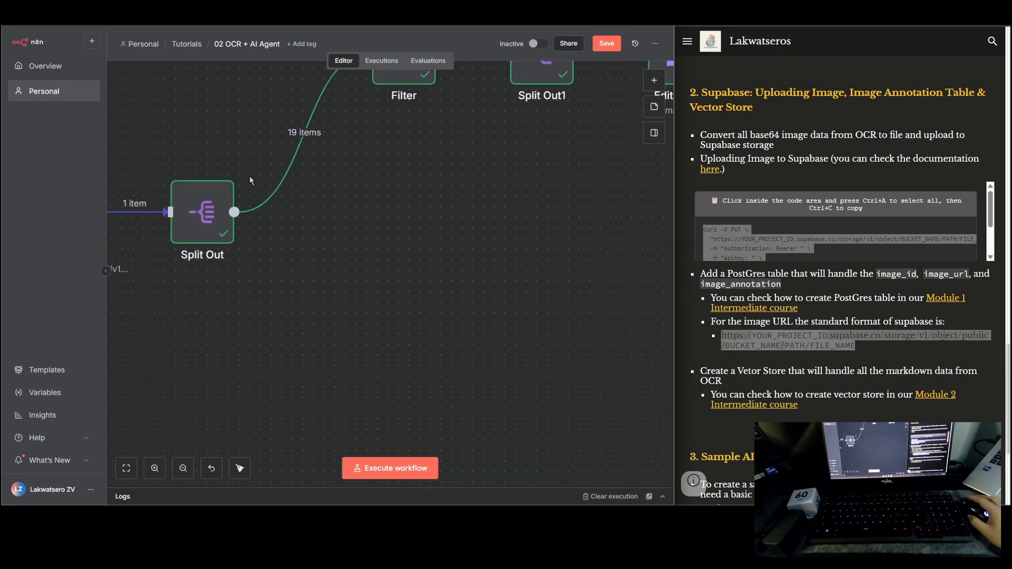
left_click(234, 212)
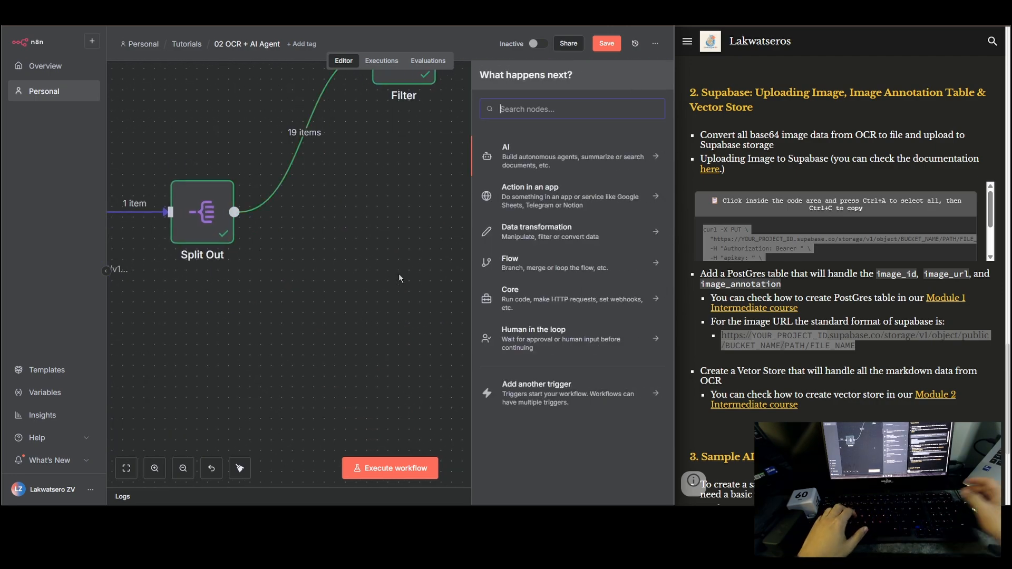
type("vecto")
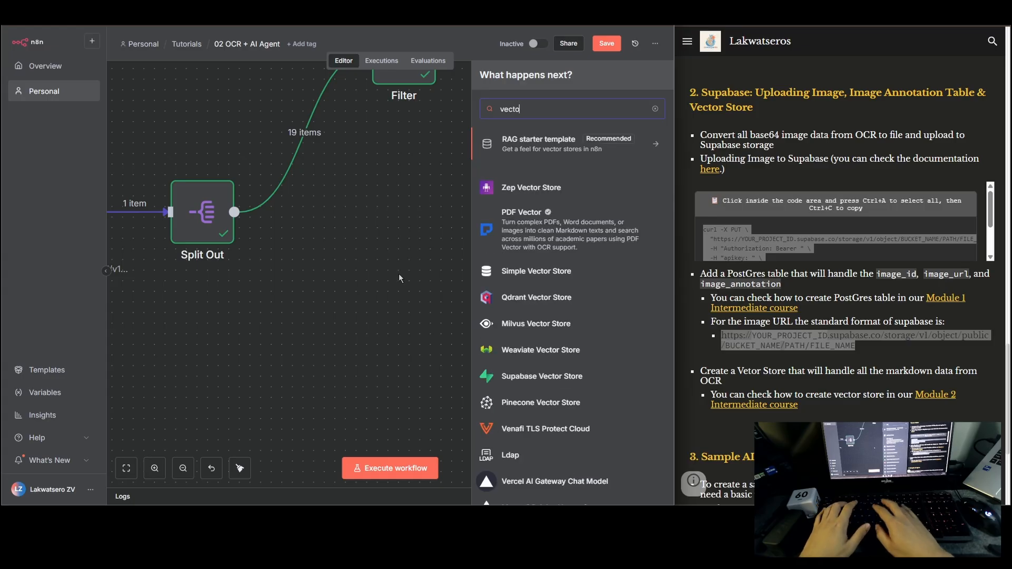
left_click(569, 389)
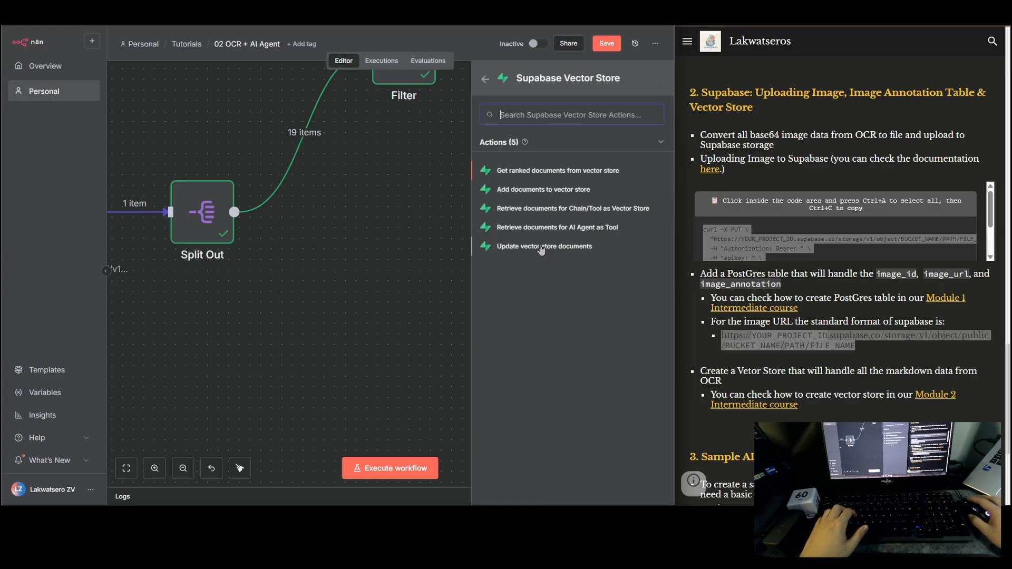
- Add an 'Add documents to vector store' node on table dji_manual with query name match_dji_manual
left_click(562, 191)
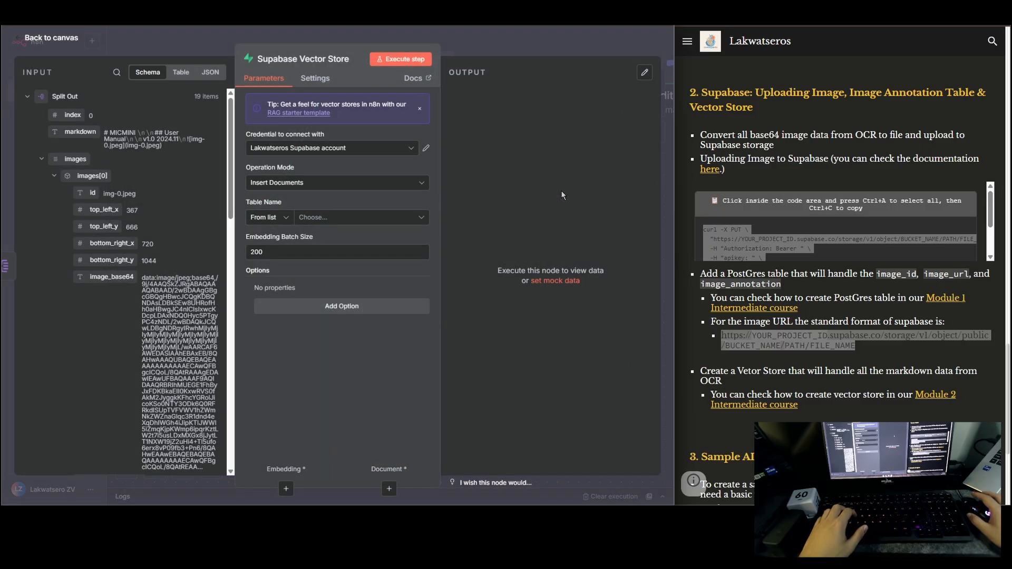
left_click(365, 218)
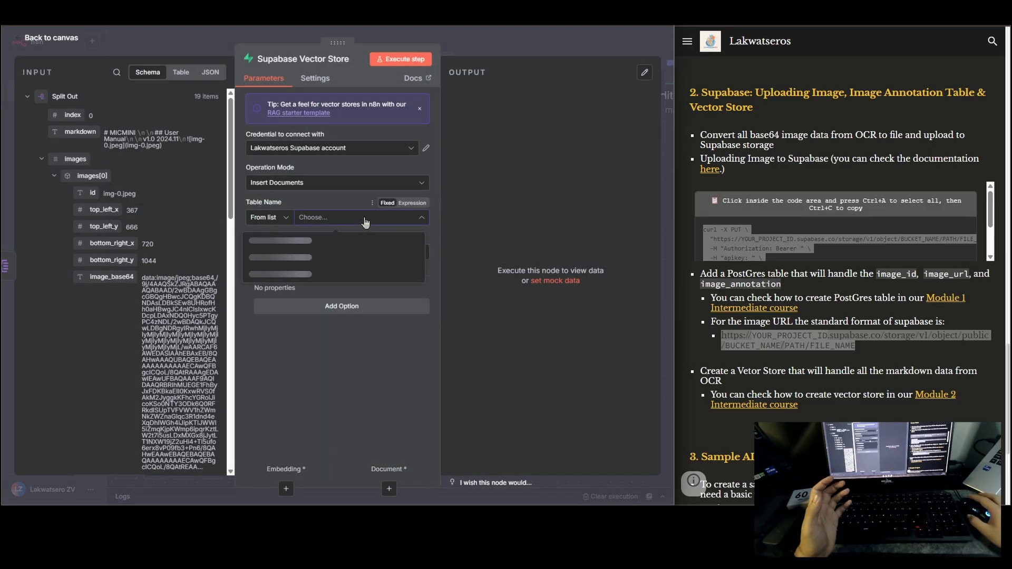
left_click(266, 244)
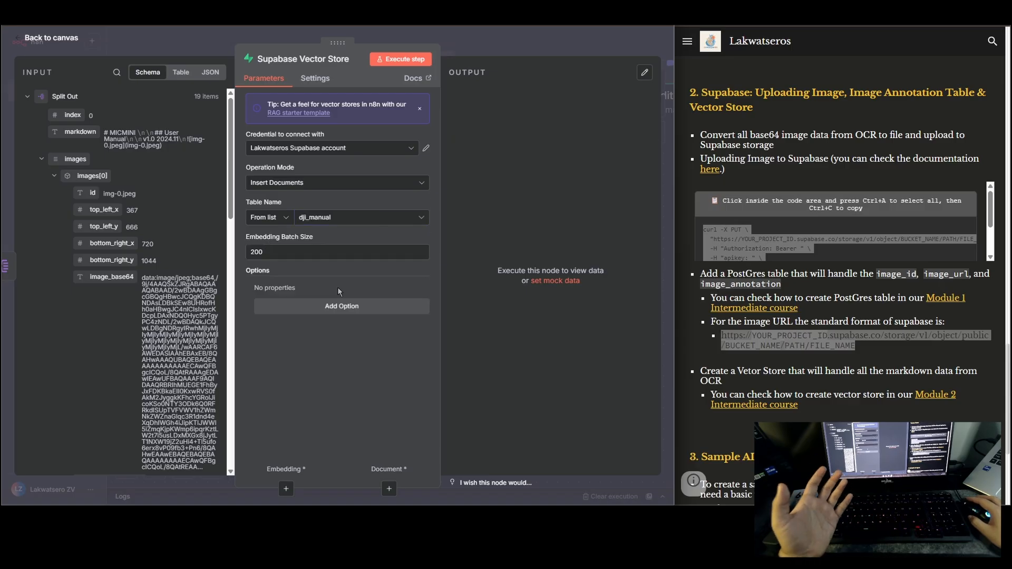
left_click(332, 309)
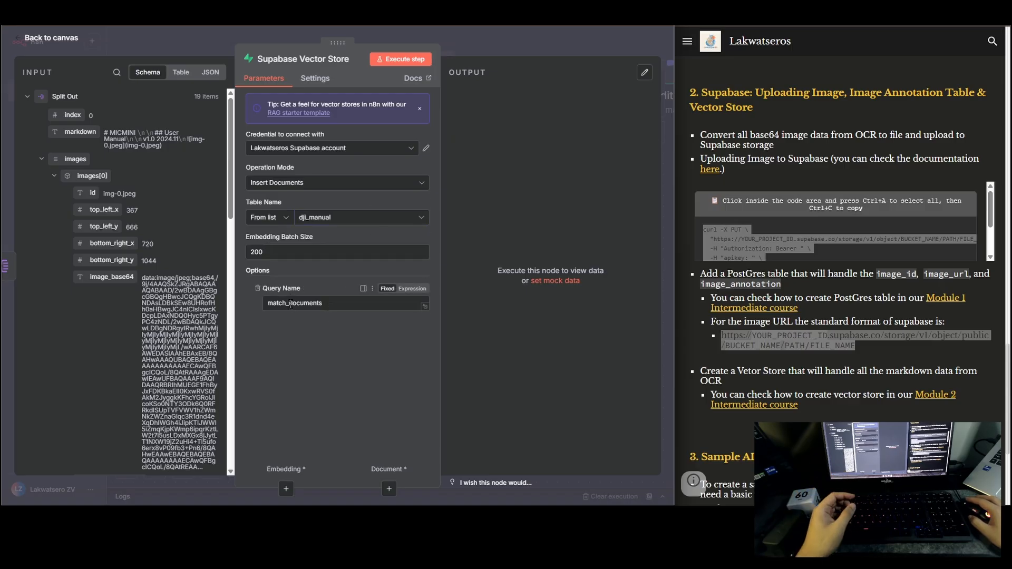
left_click_drag(290, 304, 325, 306)
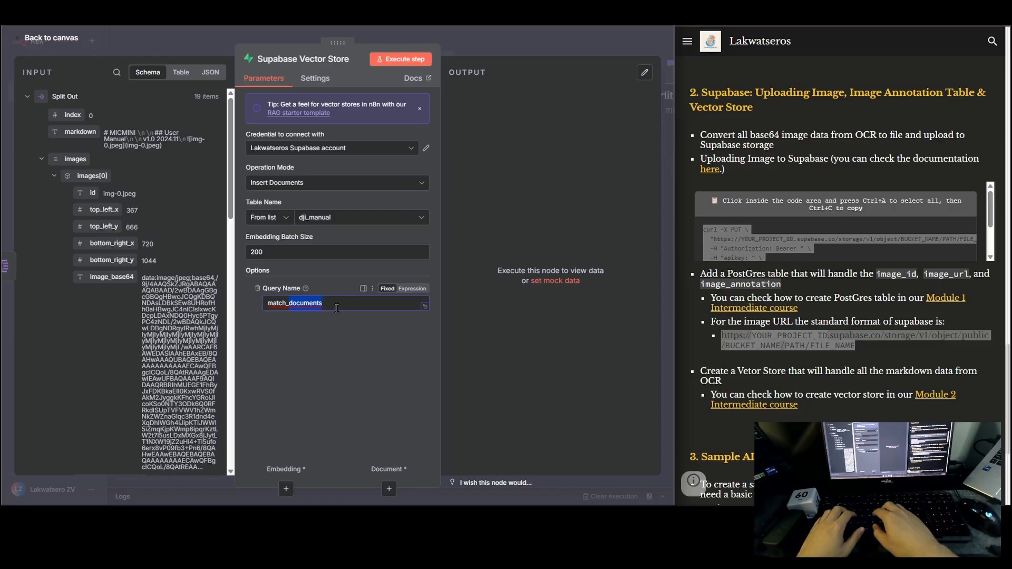
type("dji_manual")
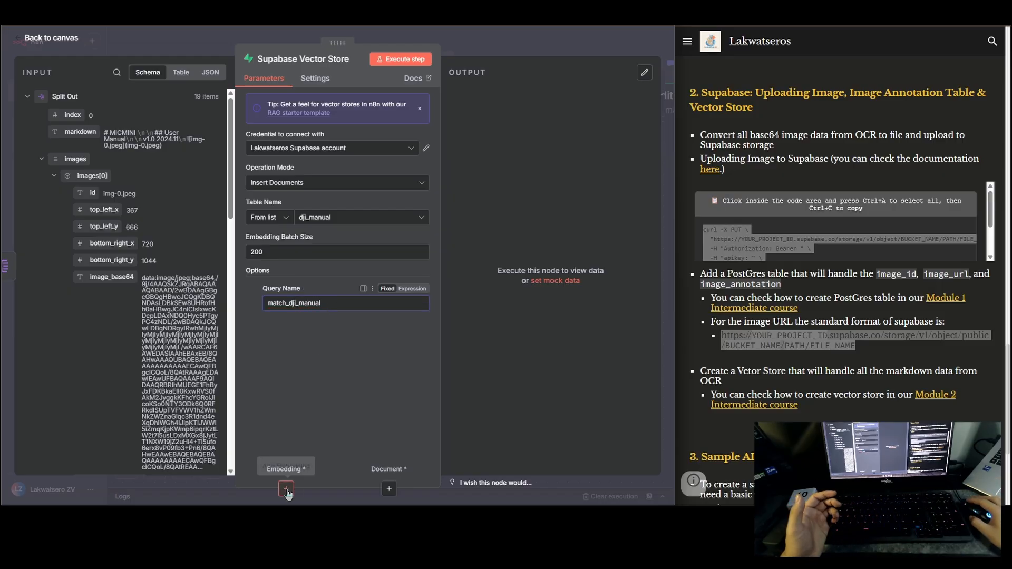
left_click(286, 490)
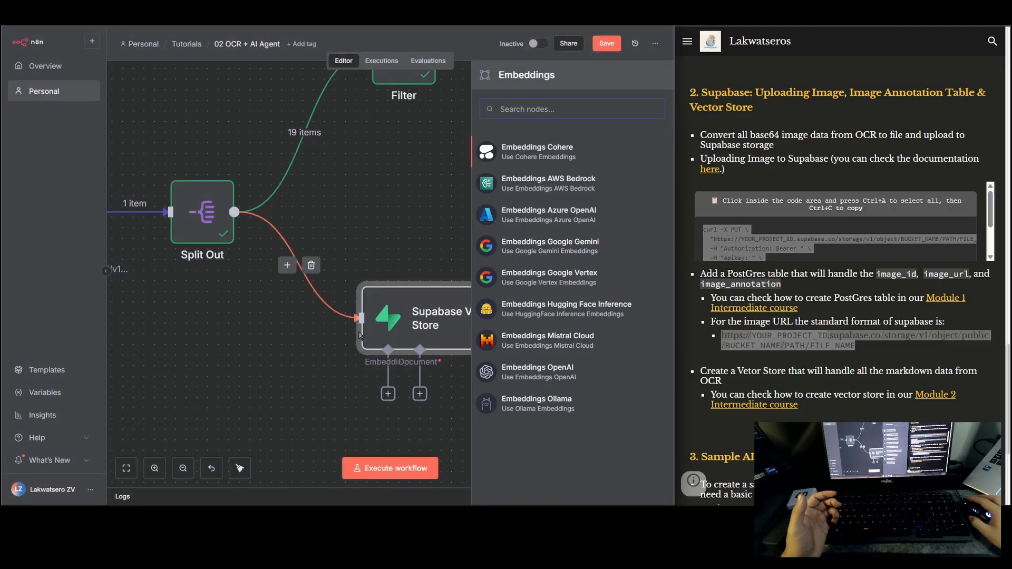
- Attach OpenAI embeddings and a Default Data Loader loading the markdown field as specific data
left_click(555, 376)
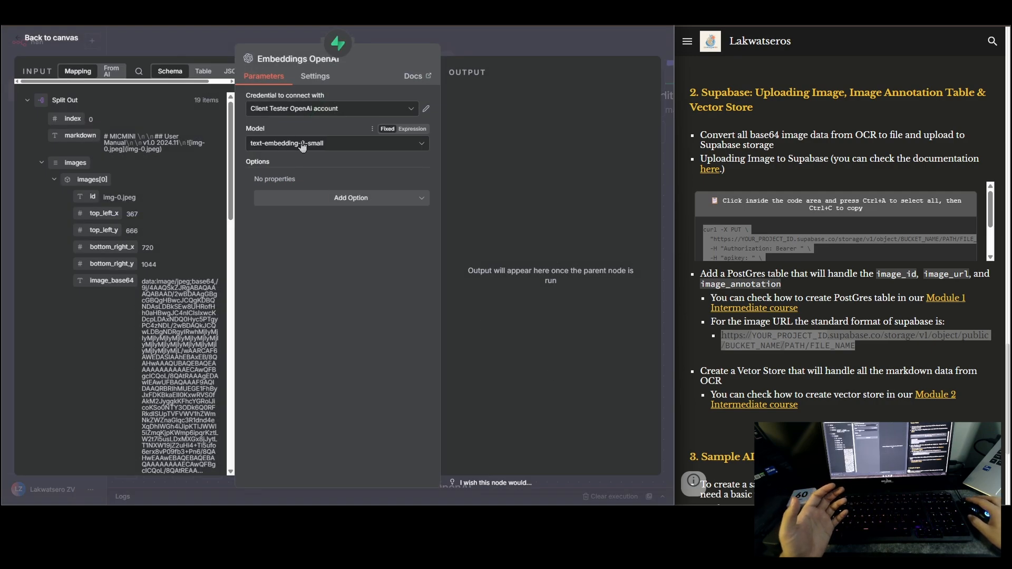
left_click(338, 44)
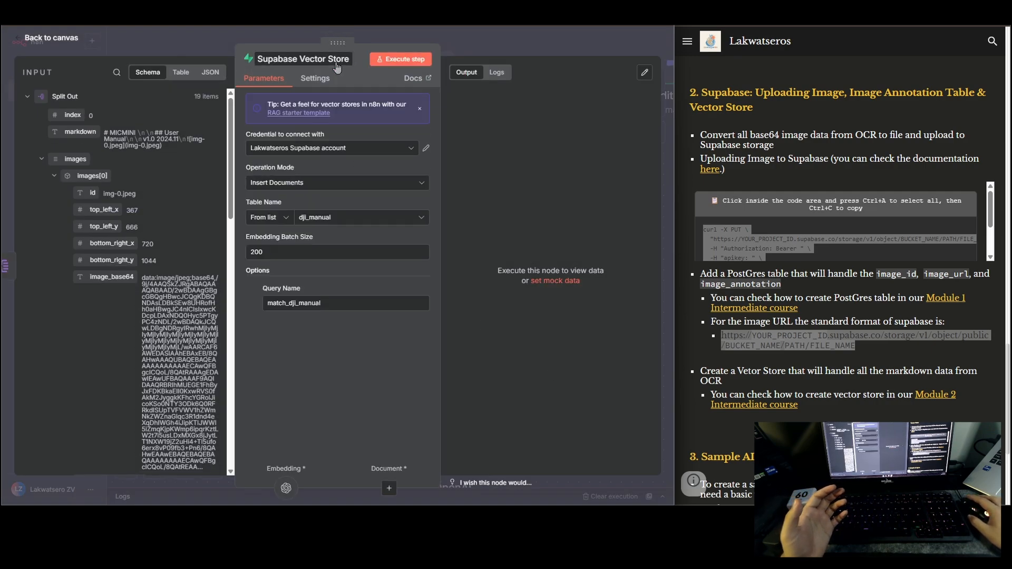
left_click(389, 488)
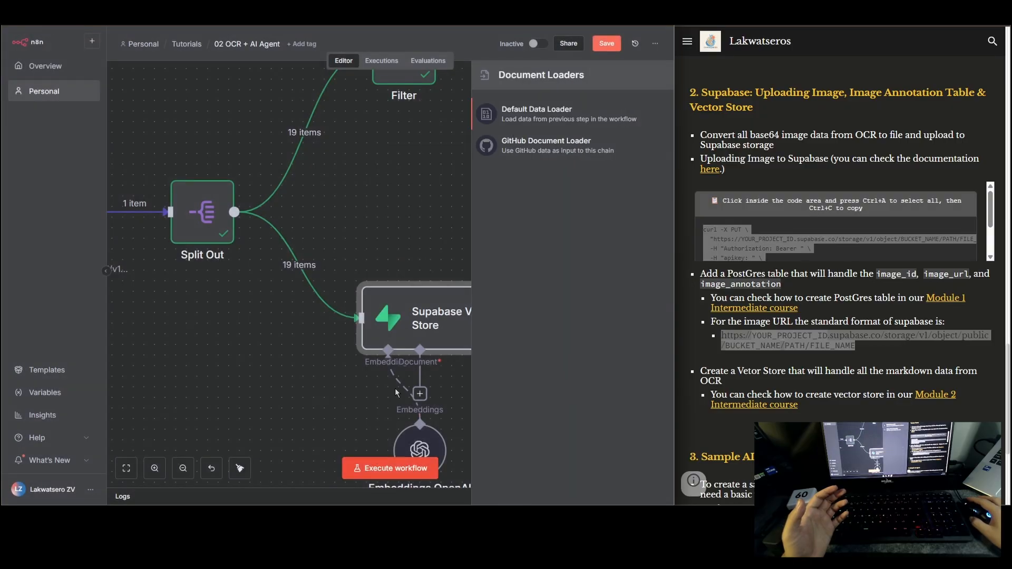
left_click(542, 122)
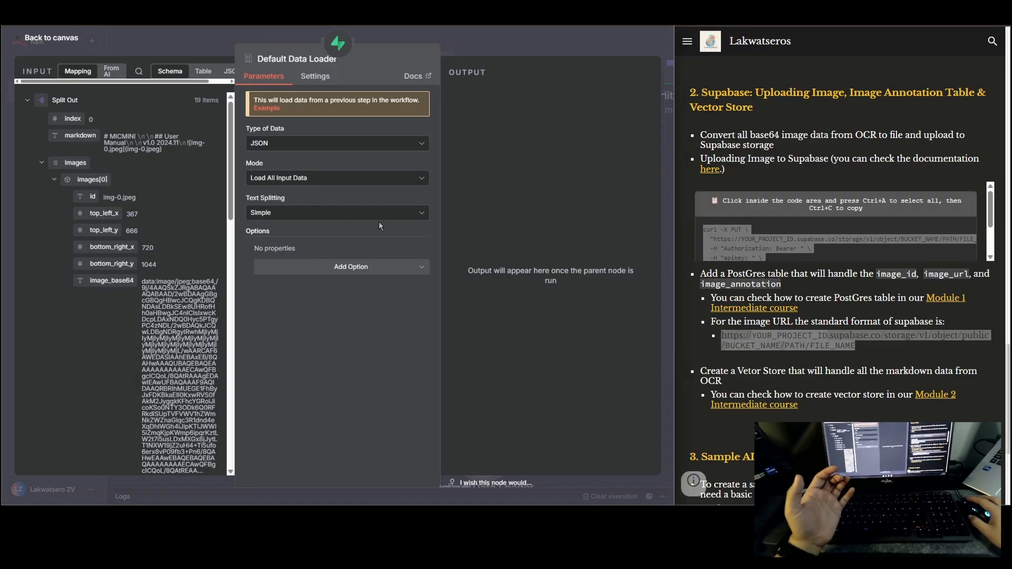
left_click(325, 179)
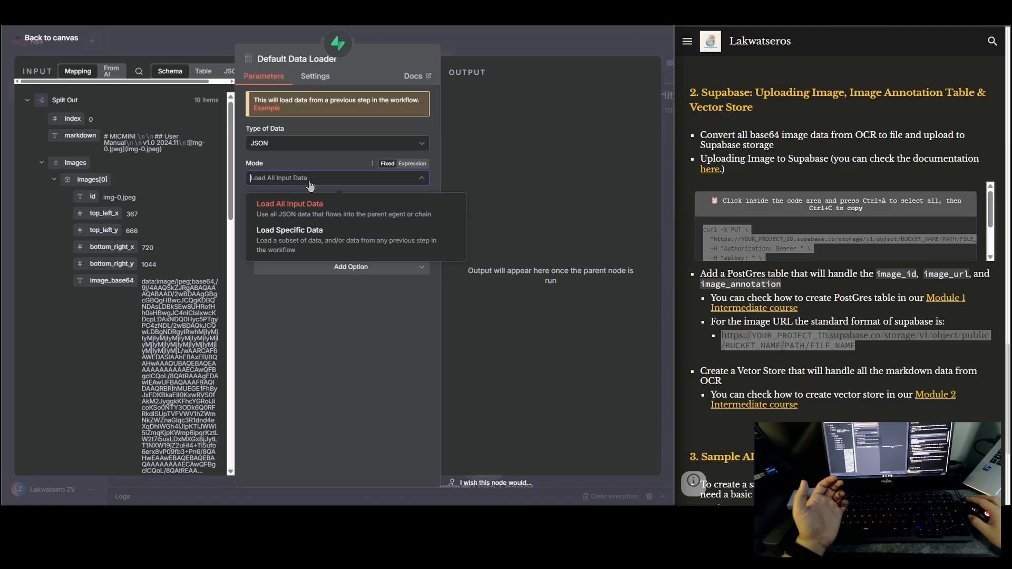
left_click(300, 231)
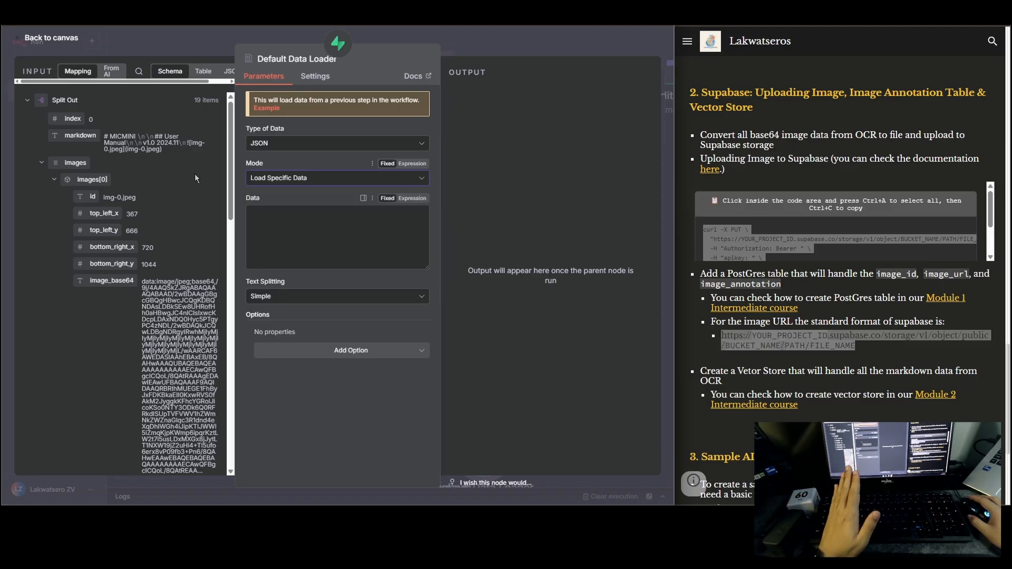
left_click_drag(79, 136, 306, 245)
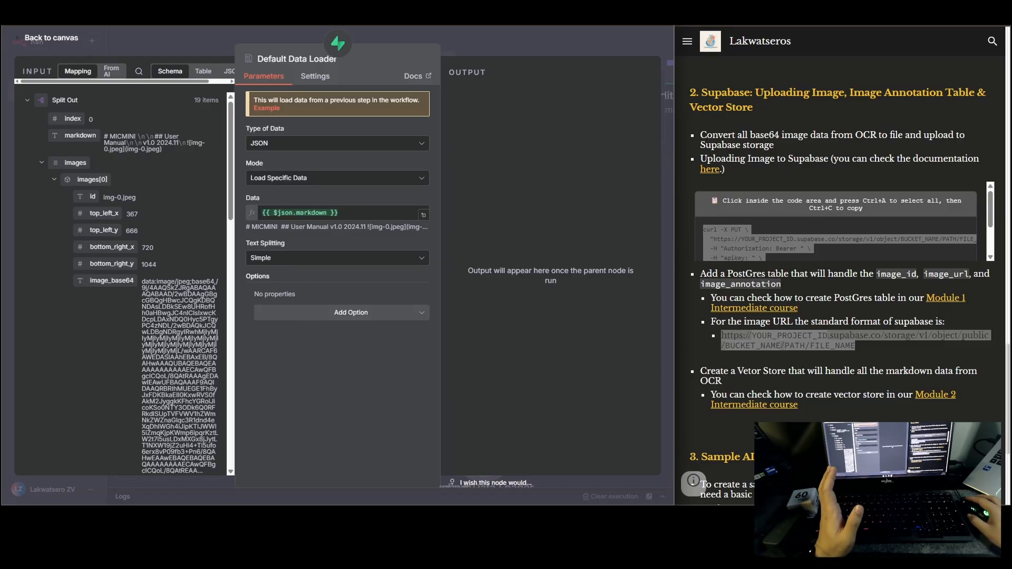
- Tidy the canvas layout and execute the whole workflow, then check Supabase
left_click(57, 44)
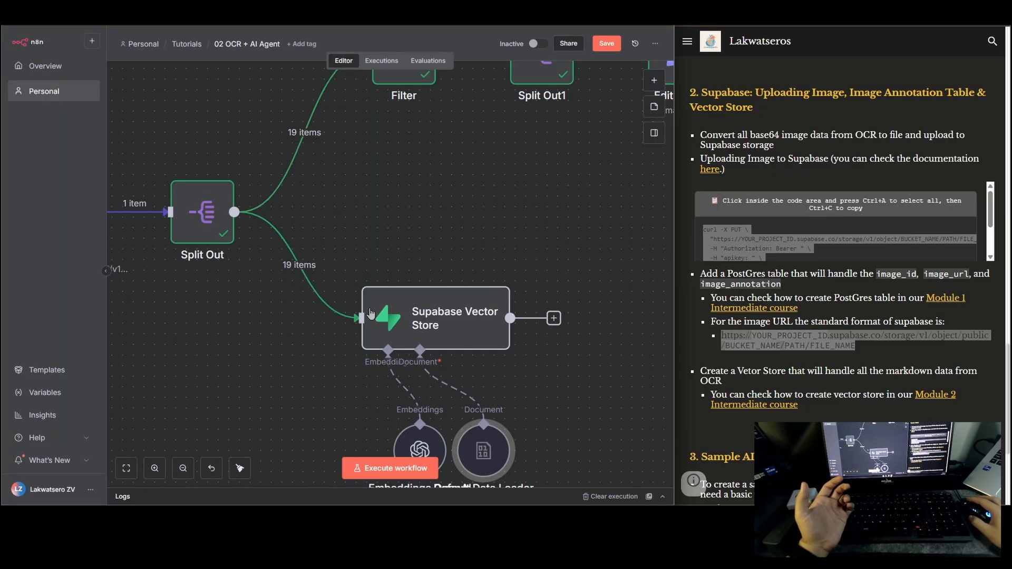
left_click(240, 468)
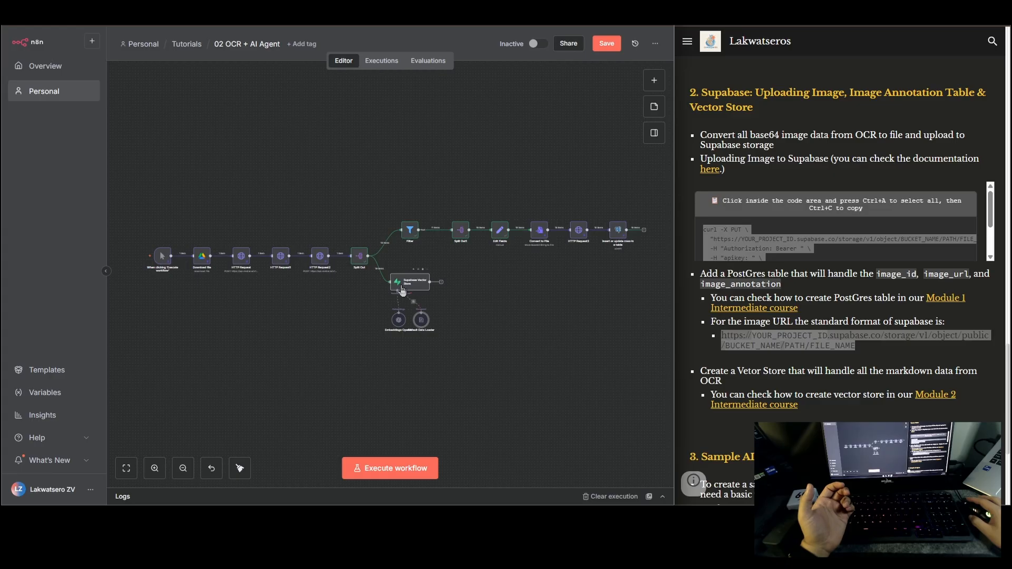
left_click(404, 468)
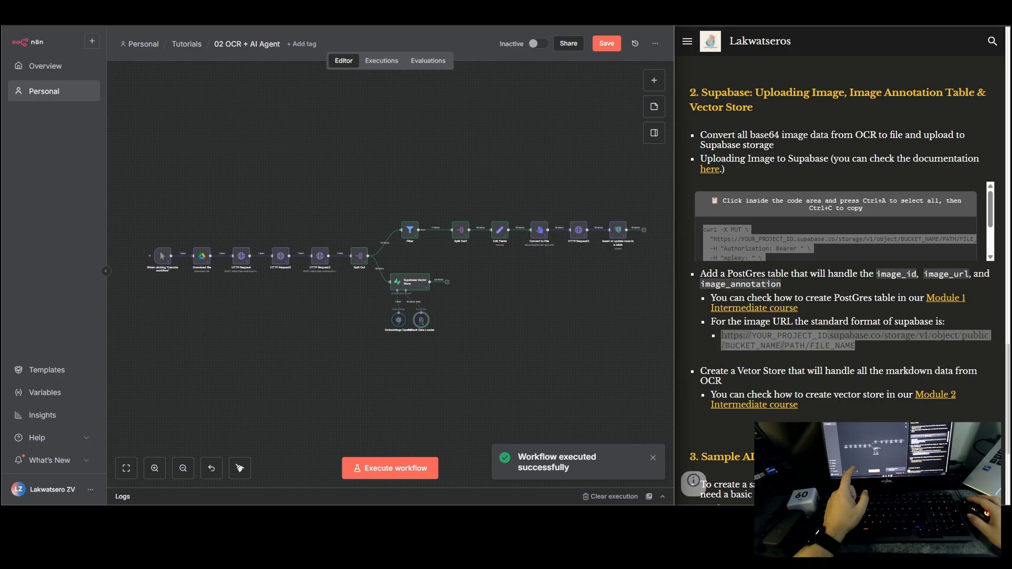
key("ctrl+Tab")
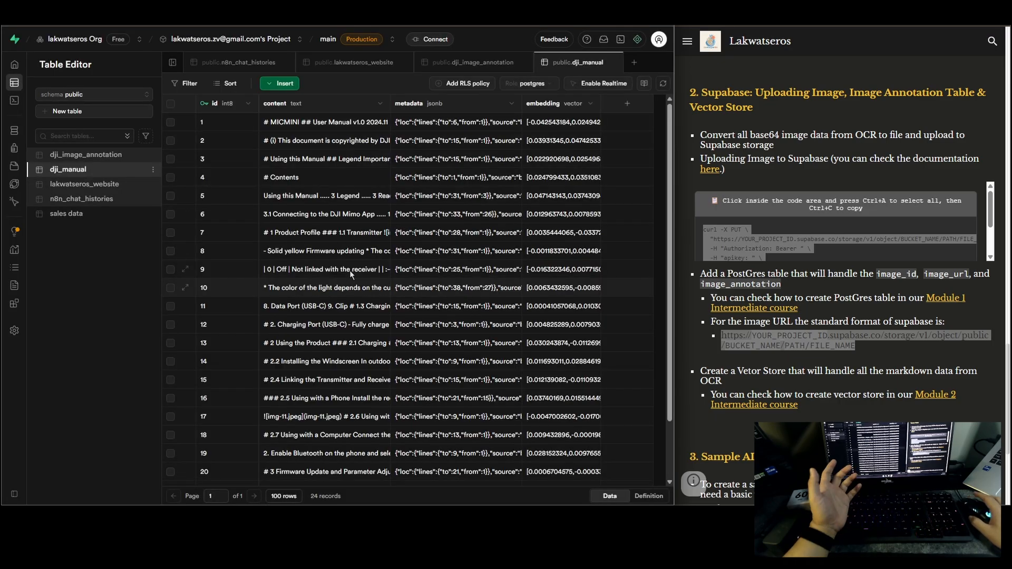
- Inspect row 10's chunk in dji_manual, highlighting the audio output jack and Linking Button headings
double_click(316, 289)
scroll(320, 318, "down", 5)
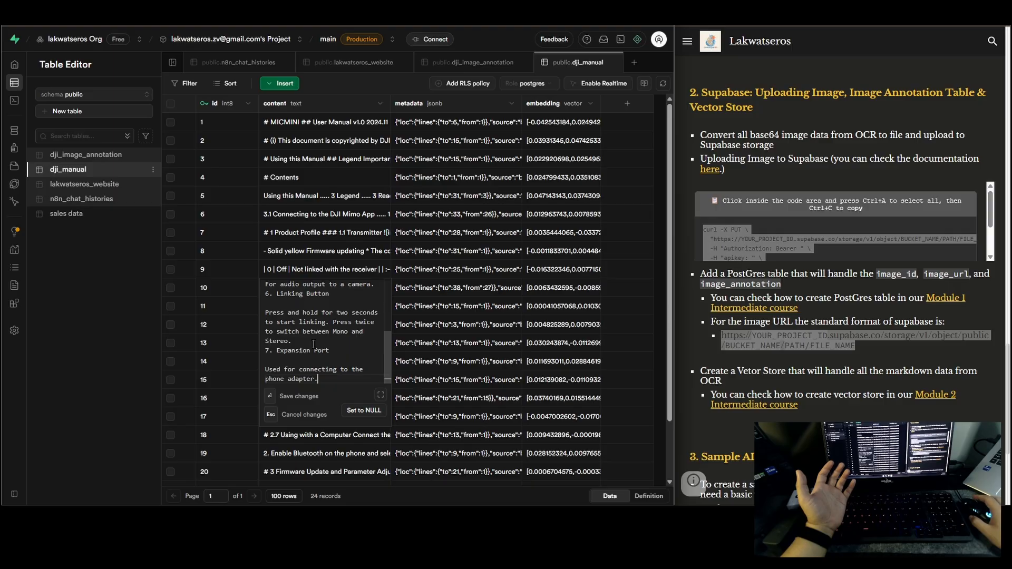
scroll(286, 335, "up", 1)
left_click_drag(280, 292, 363, 292)
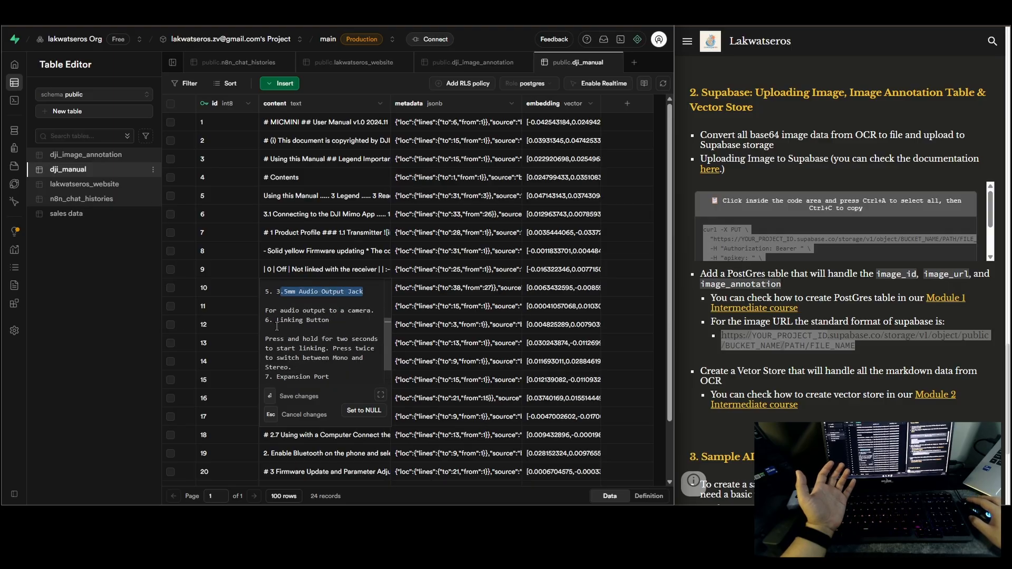
left_click_drag(276, 321, 333, 323)
scroll(334, 339, "down", 1)
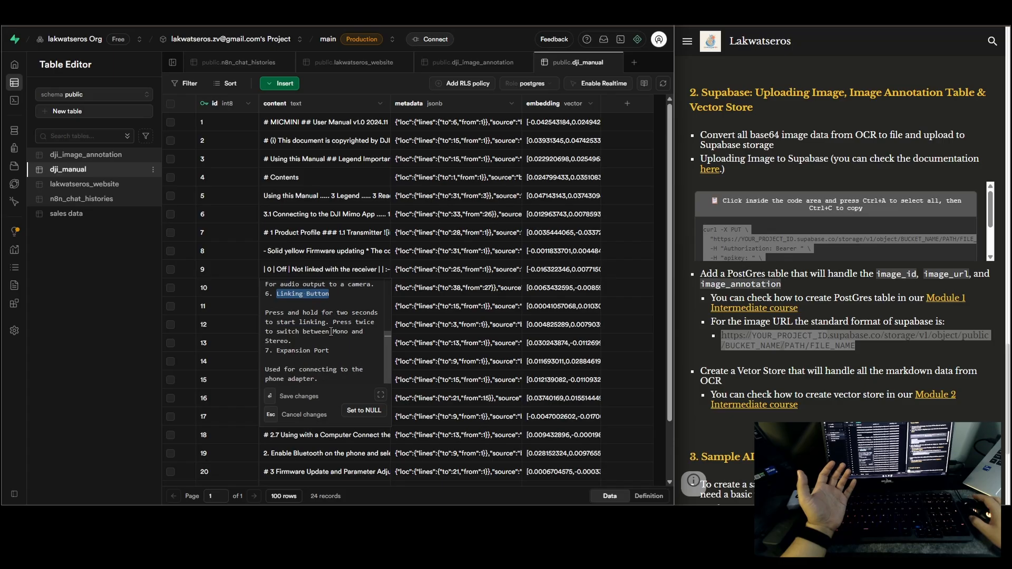
- Compare with the DJI Mic Mini manual PDF, then open the dji_image_annotation table
key("alt+Tab")
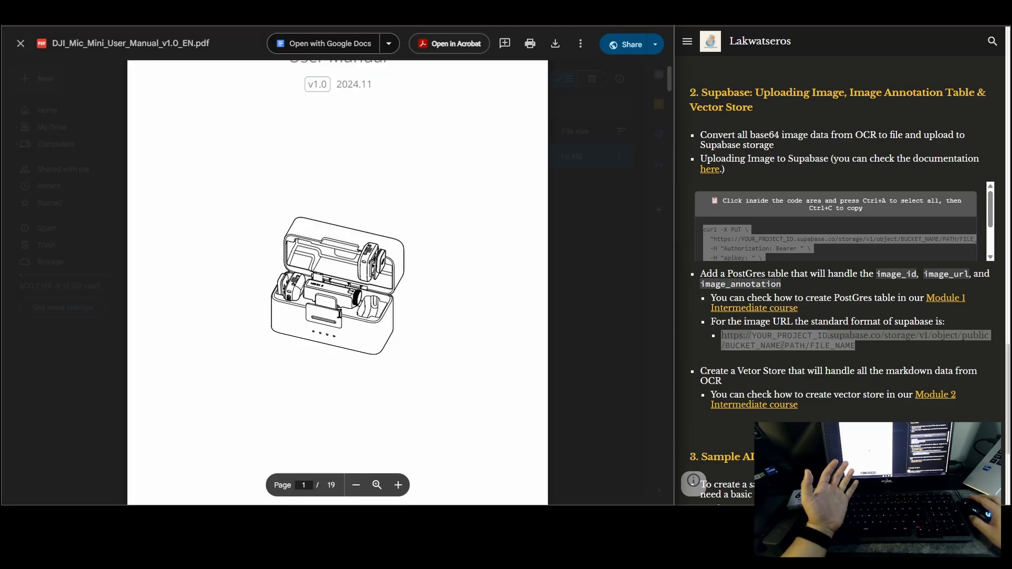
scroll(327, 314, "down", 15)
scroll(326, 315, "down", 10)
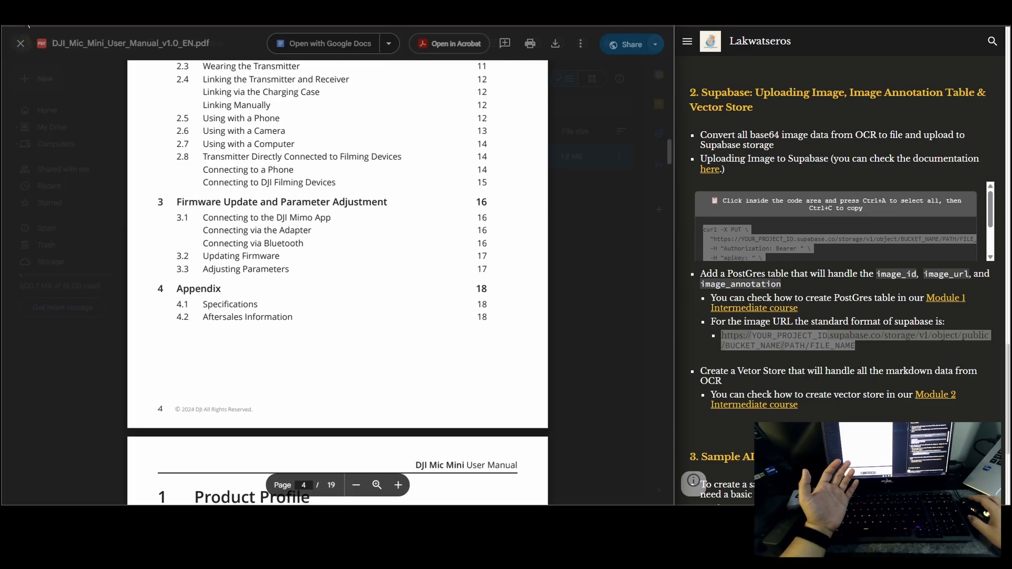
key("alt+Tab")
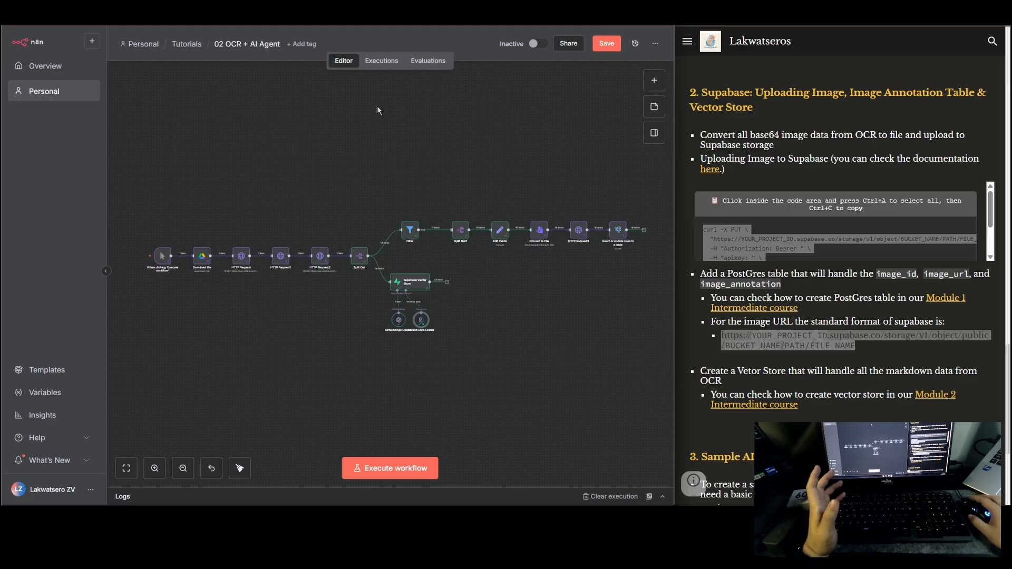
key("alt+Tab")
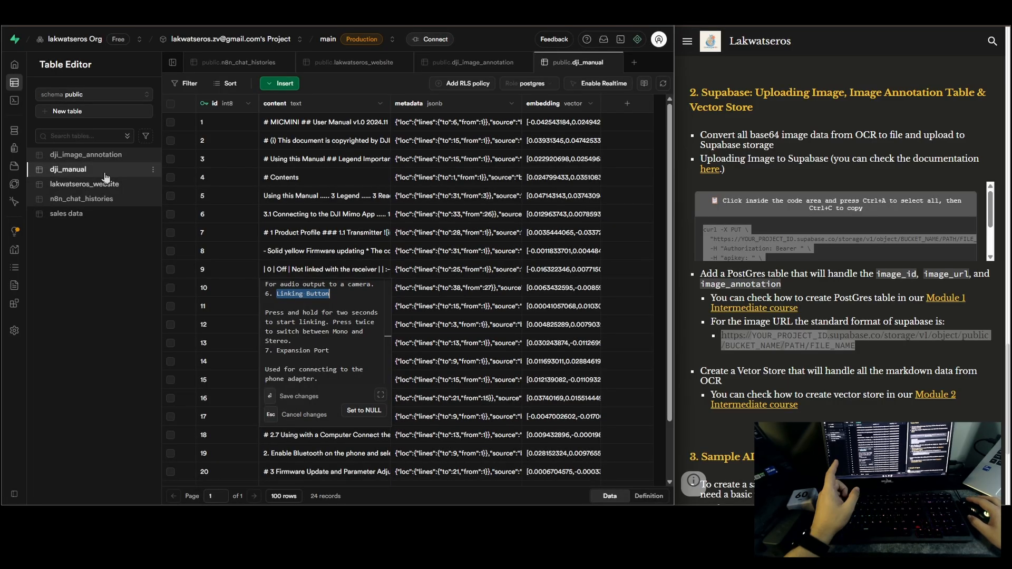
left_click(85, 156)
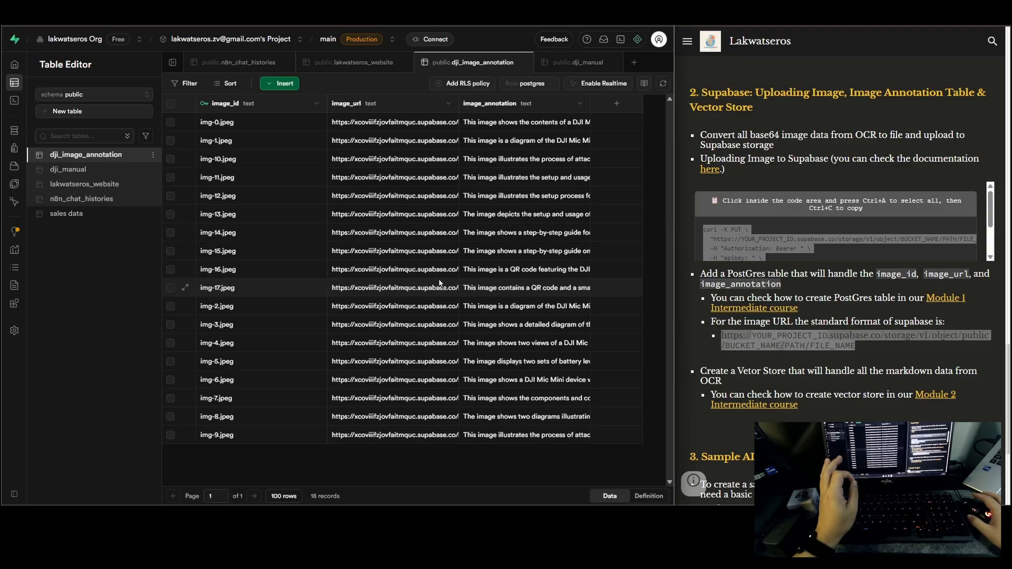
- Deactivate the manual trigger node and save the workflow
key("alt+Tab")
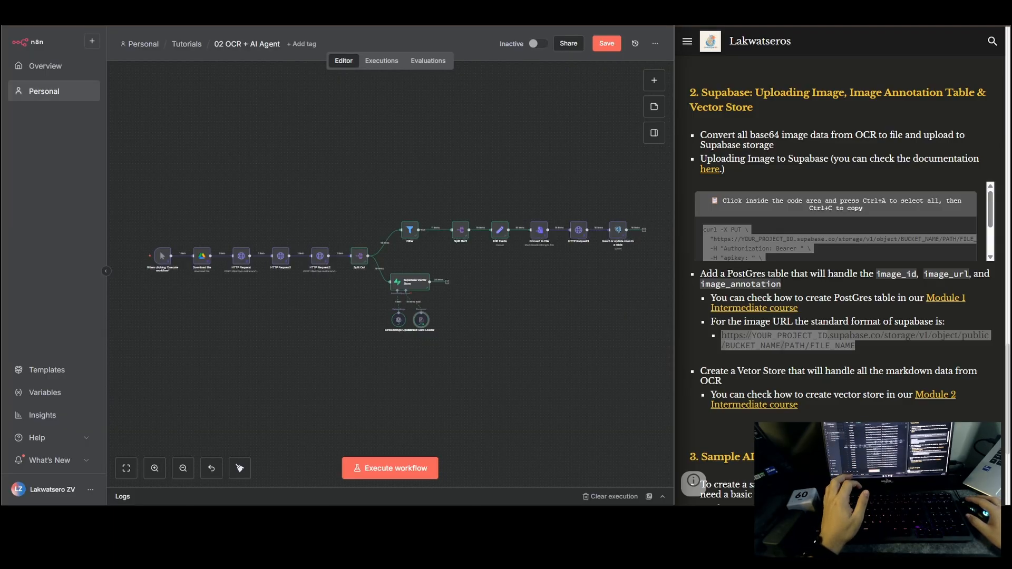
scroll(164, 295, "up", 5)
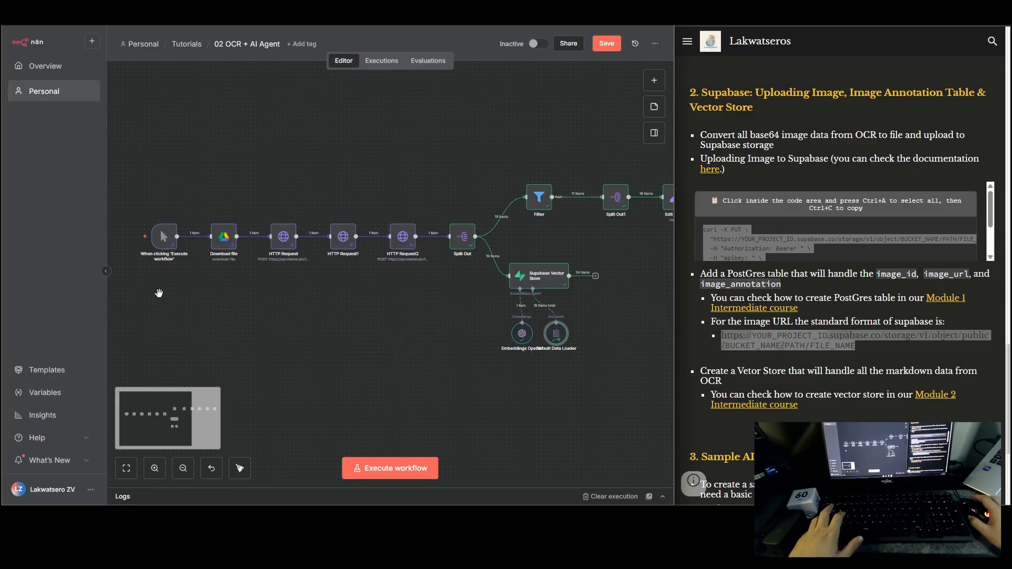
left_click(159, 147)
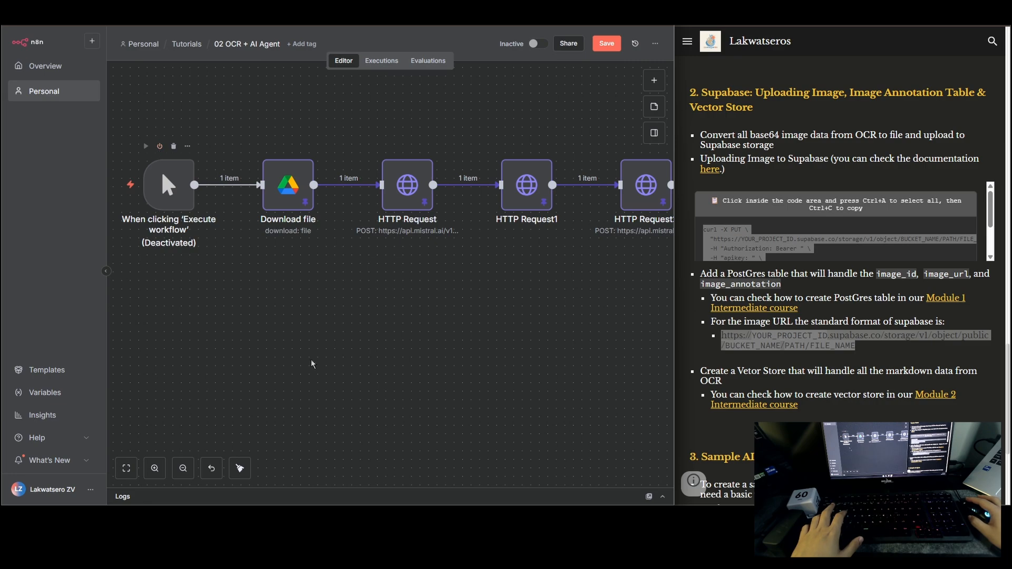
key("ctrl+s")
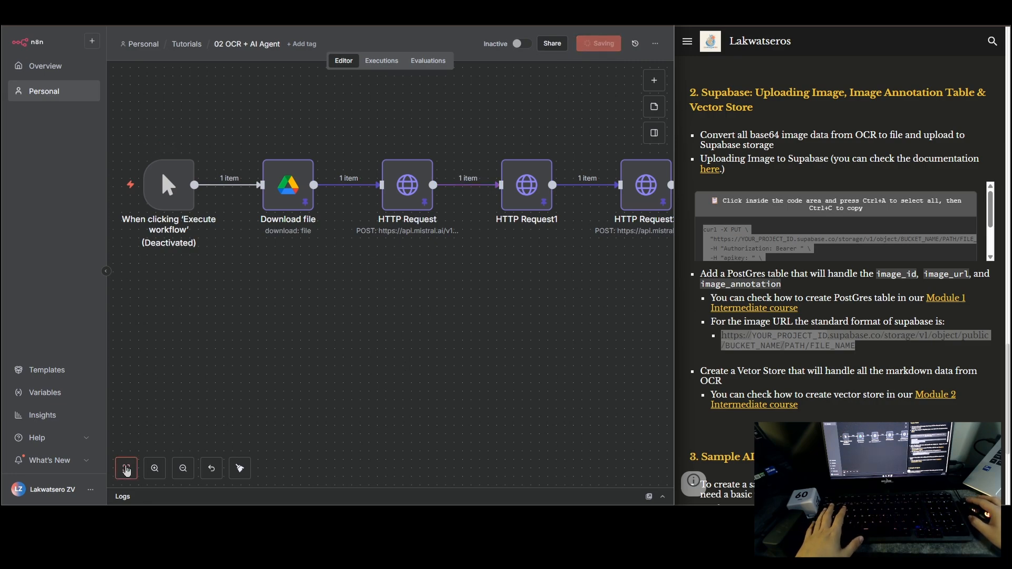
left_click(126, 468)
- Add a chat message trigger followed by an AI Agent node
left_click(654, 80)
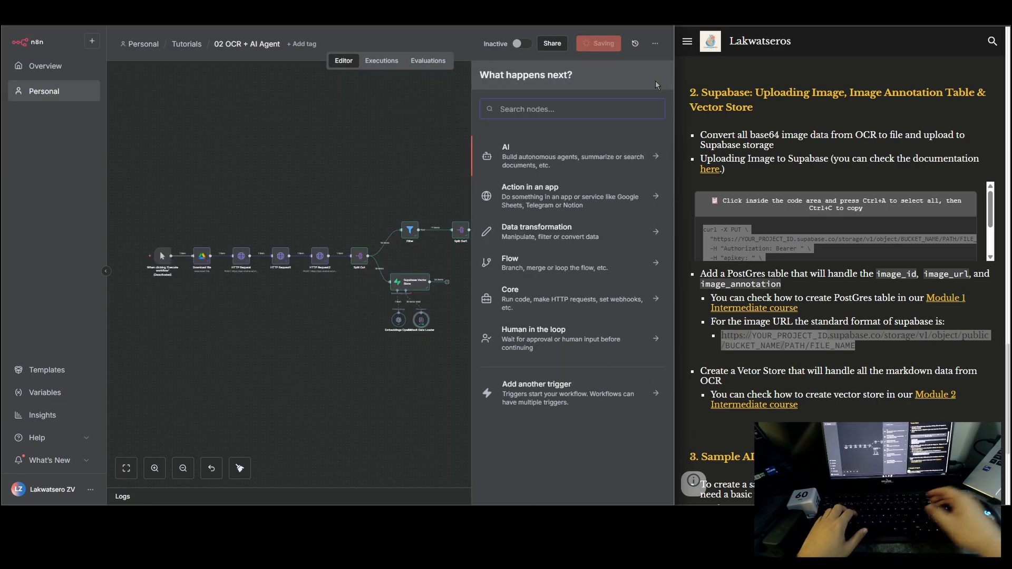
type("chat")
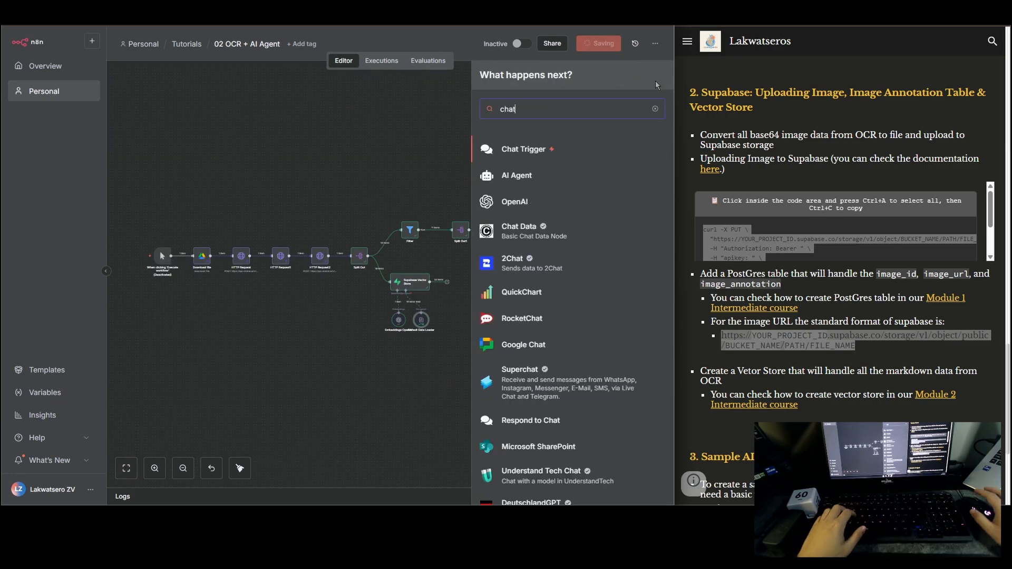
left_click(540, 153)
left_click(58, 42)
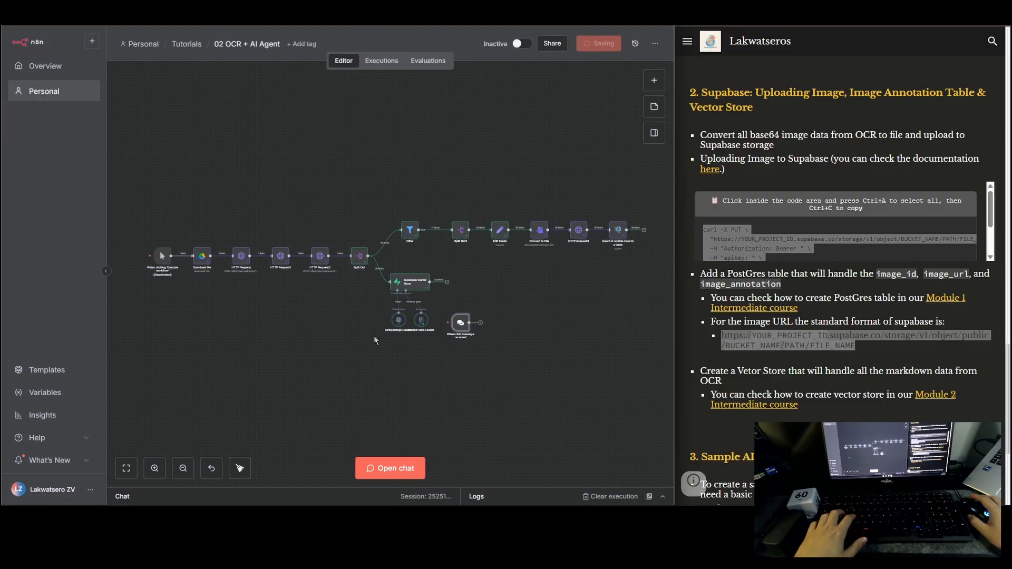
left_click_drag(465, 333, 374, 238)
scroll(227, 385, "up", 5)
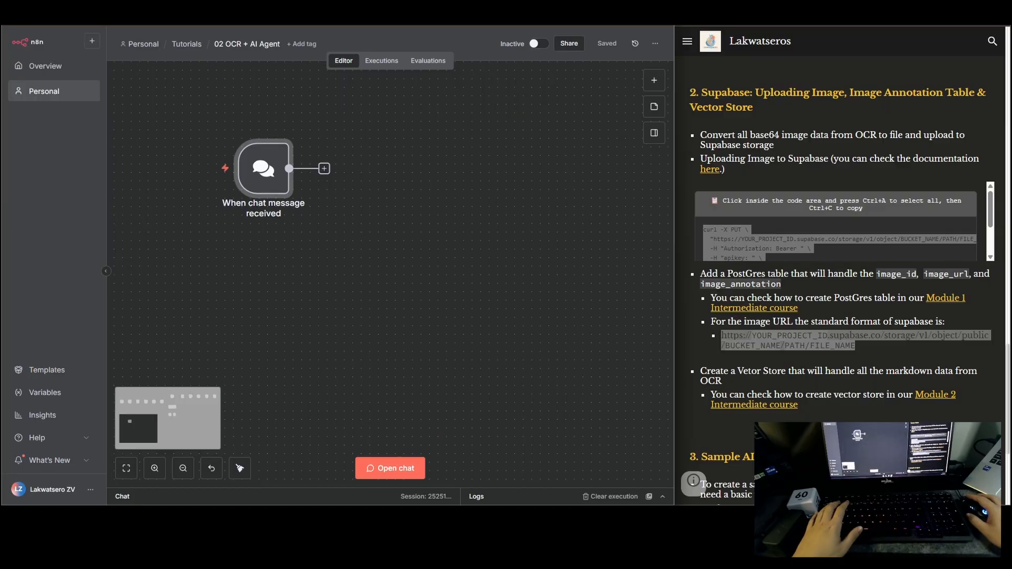
left_click(328, 174)
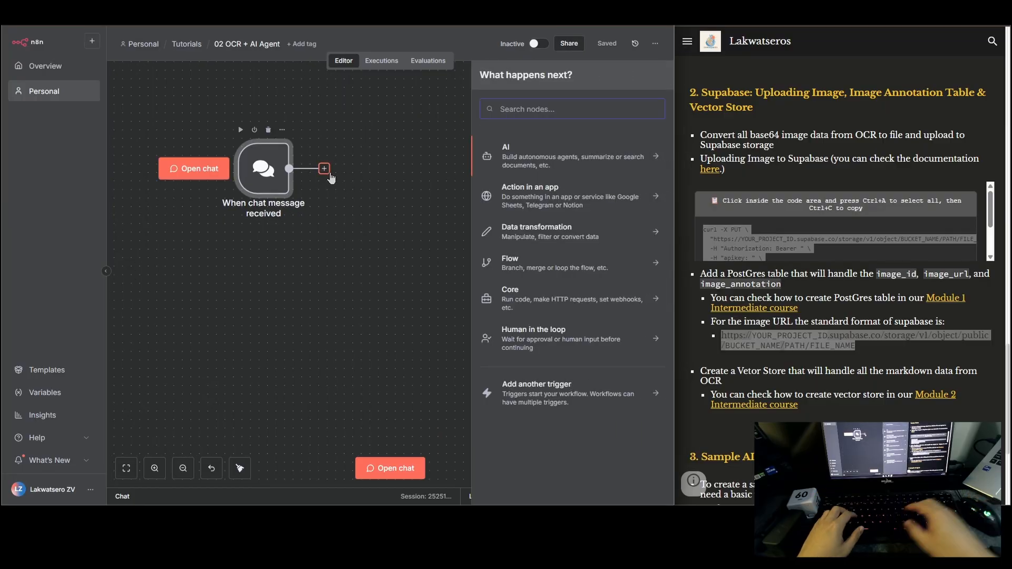
type("ai")
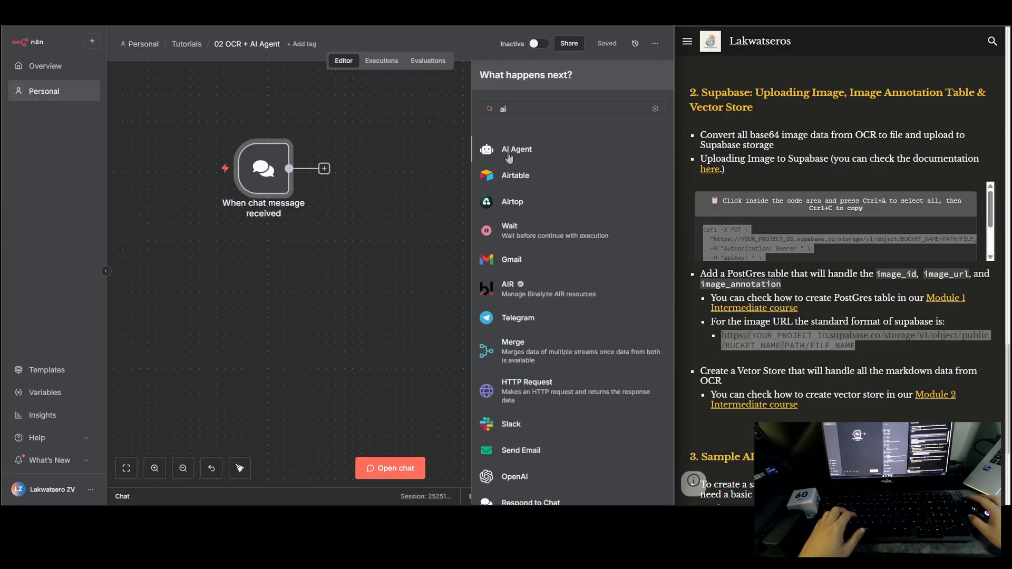
left_click(508, 152)
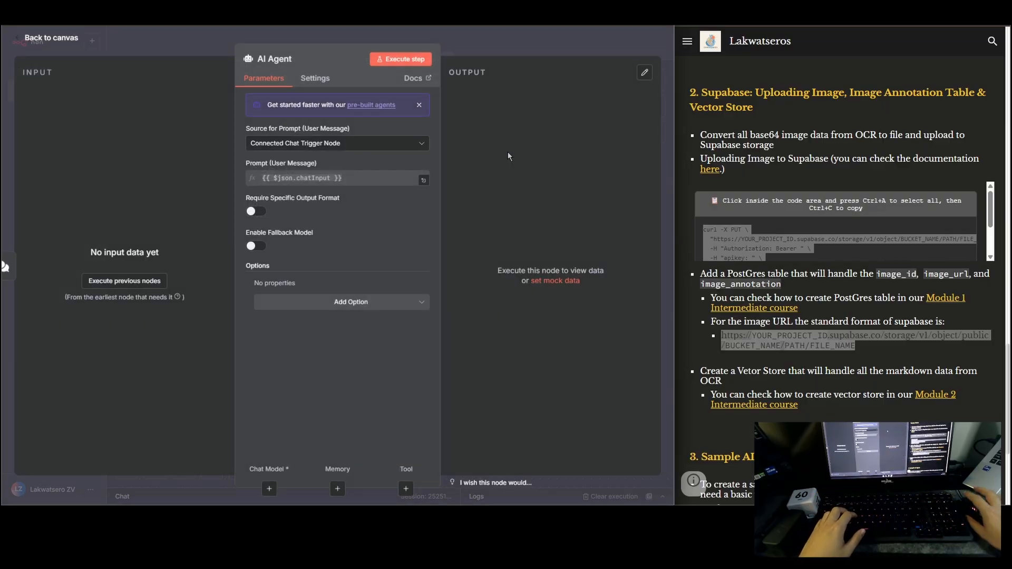
- Give the AI Agent an OpenAI Chat Model using gpt-4o
left_click(269, 488)
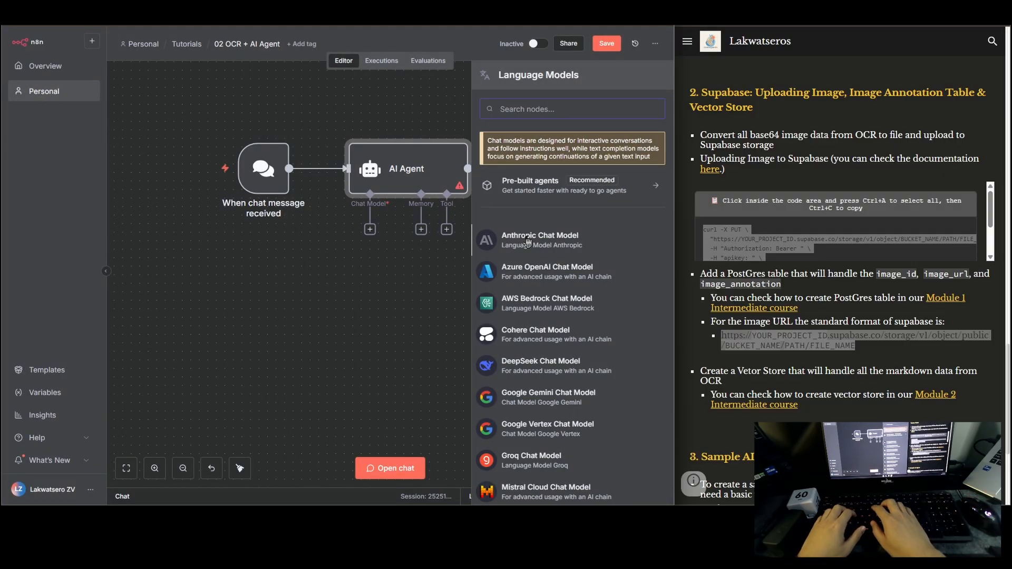
type("openai")
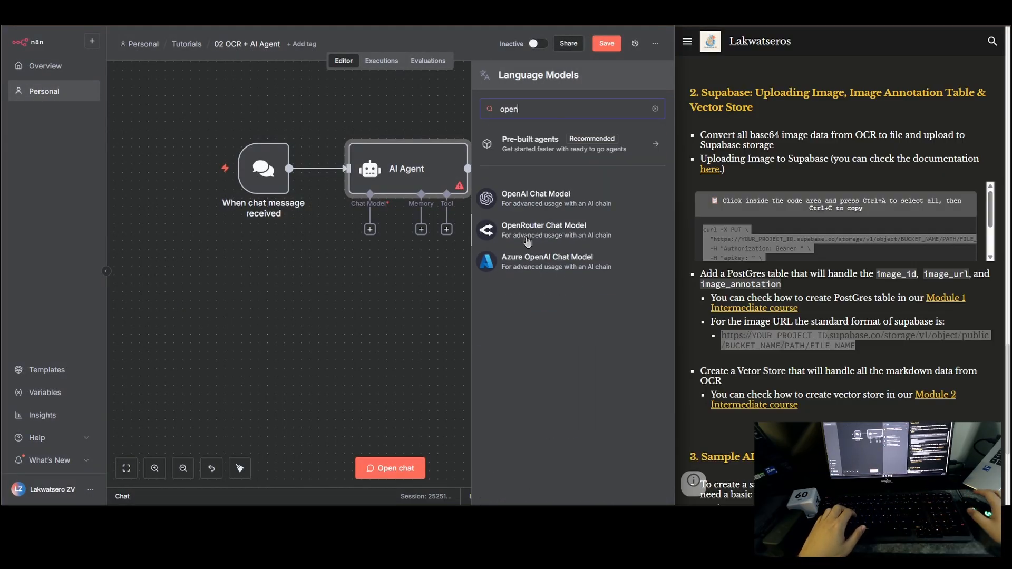
left_click(548, 191)
left_click(376, 150)
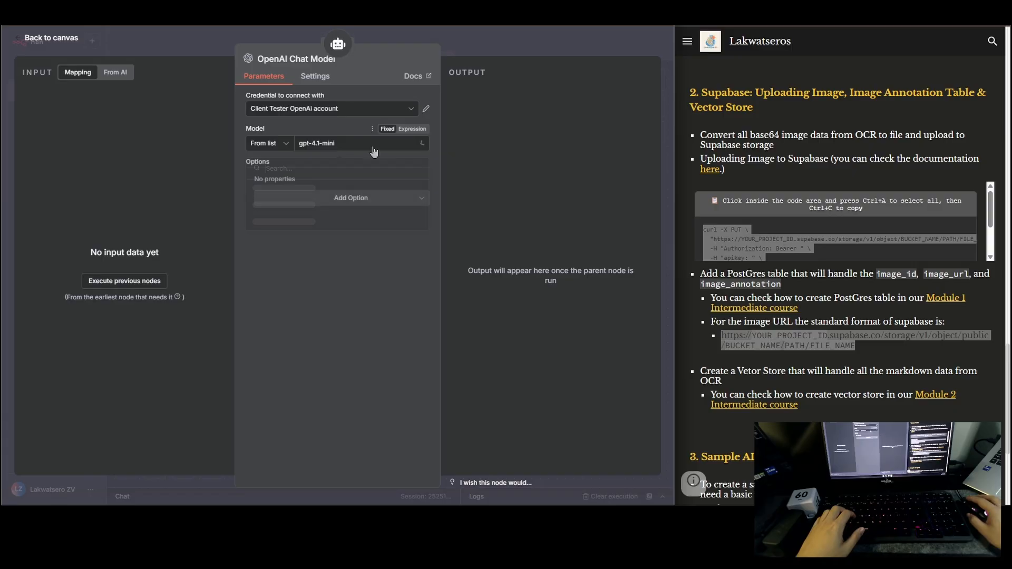
type("gpt-4o")
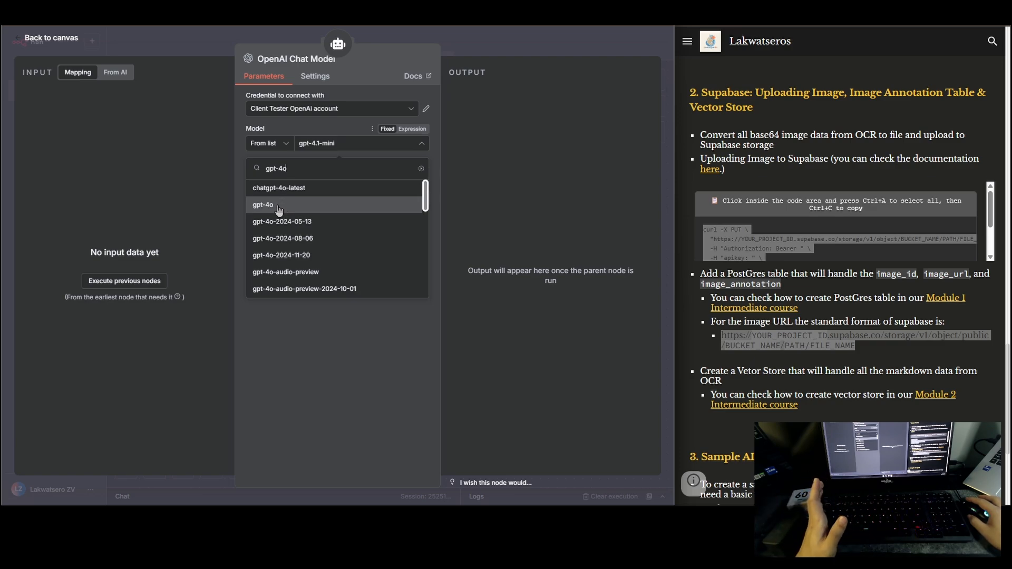
left_click(279, 209)
left_click(46, 37)
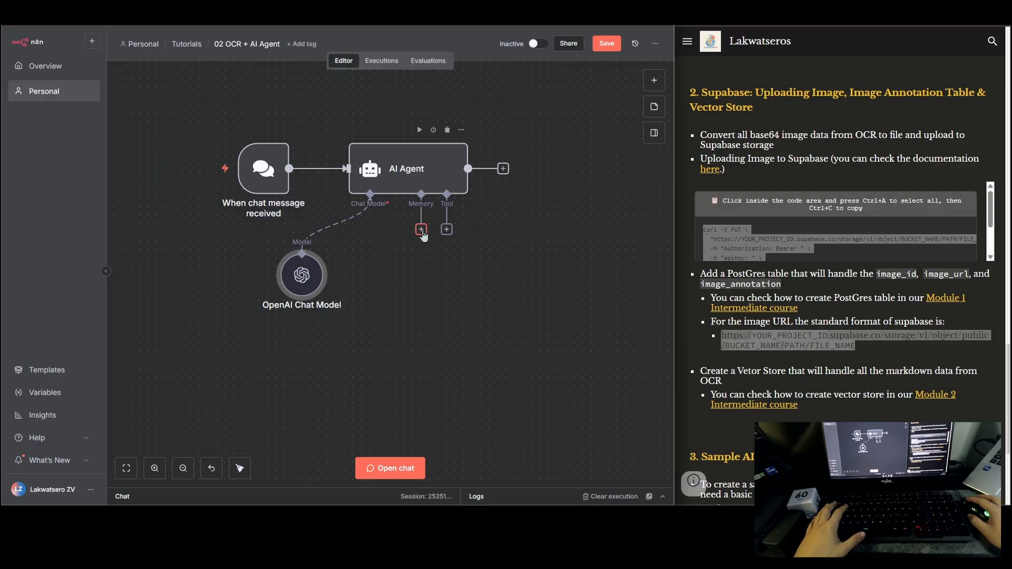
- Give the AI Agent a Simple Memory
left_click(421, 229)
left_click(572, 206)
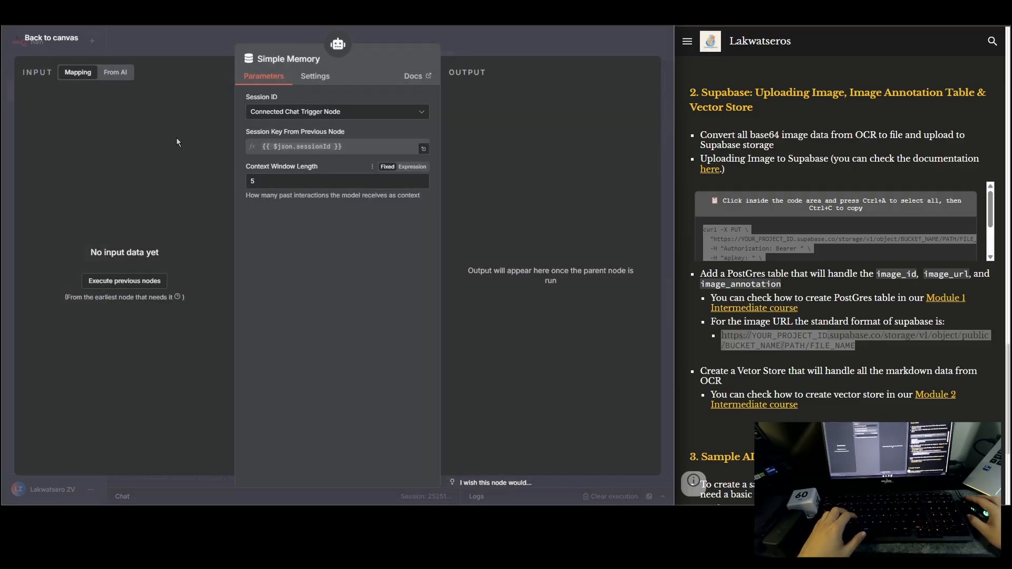
left_click(67, 43)
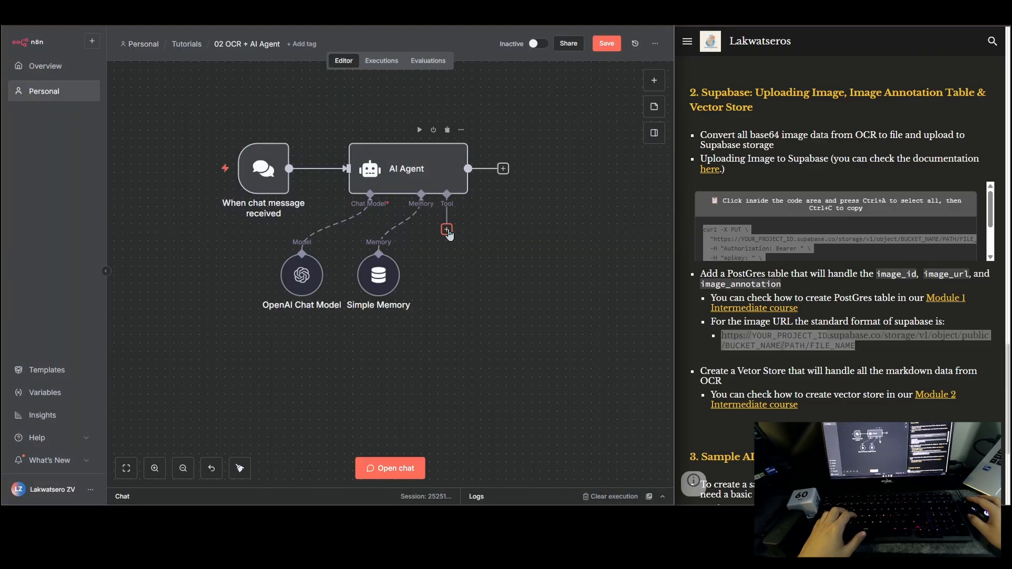
- Attach the Think Tool to the AI Agent and begin adding another tool via 'supa'
left_click(447, 230)
type("thin")
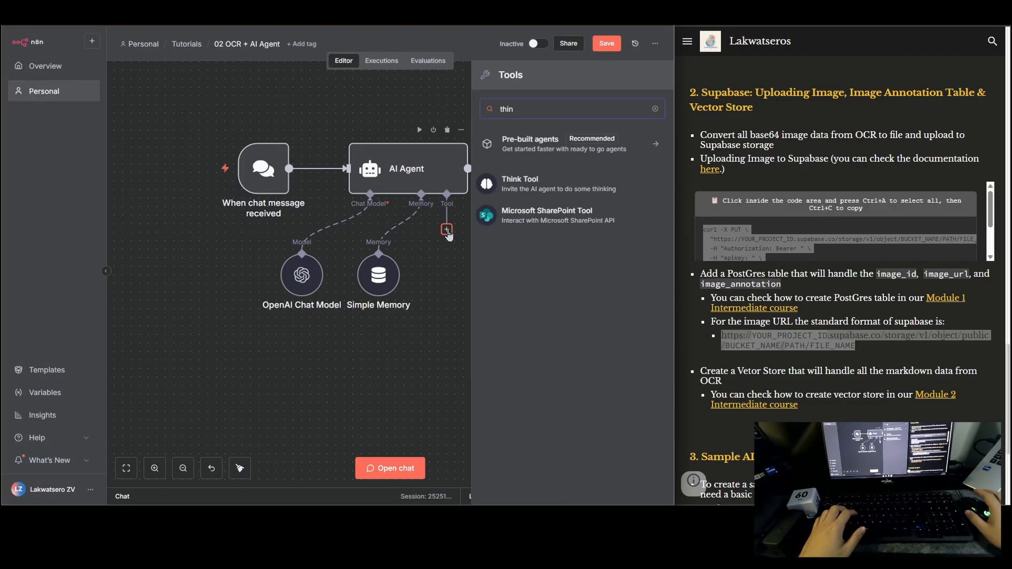
left_click(531, 185)
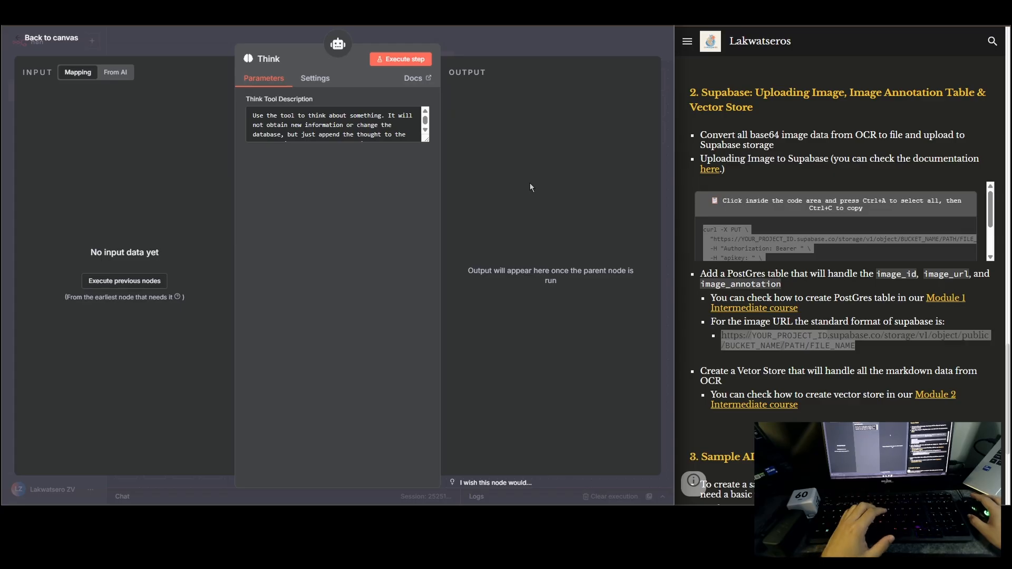
left_click(37, 44)
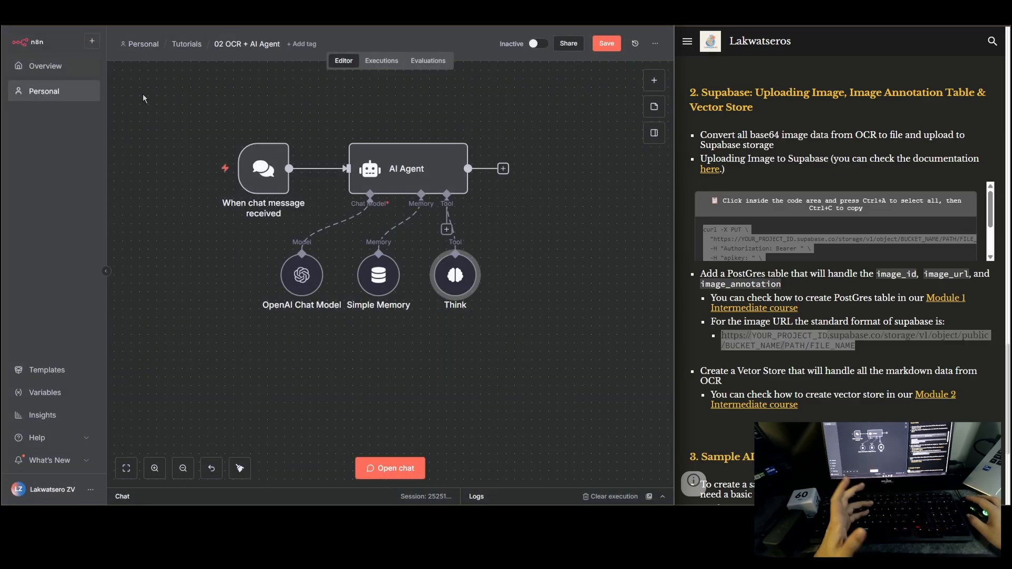
left_click(447, 229)
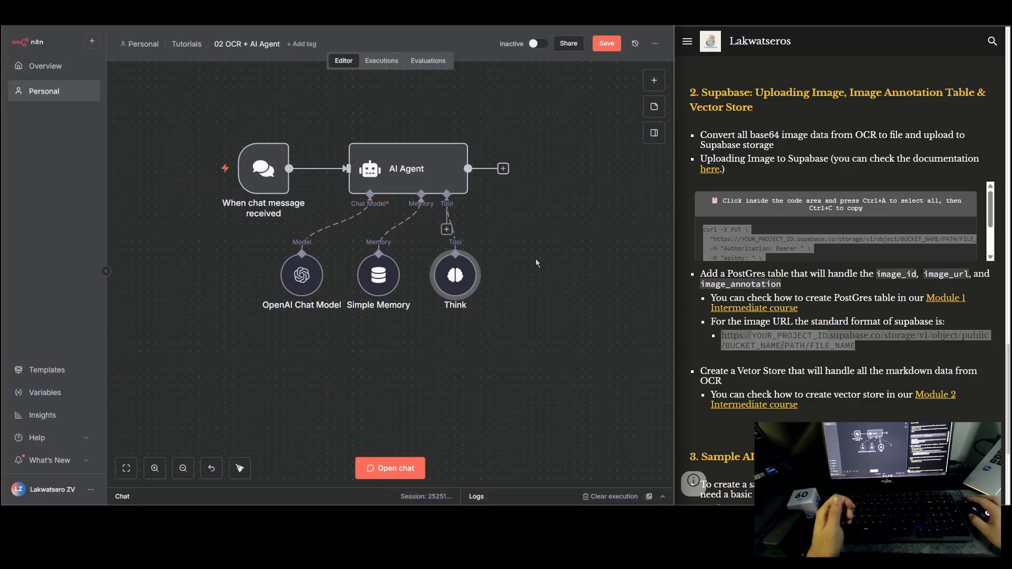
type("supa")
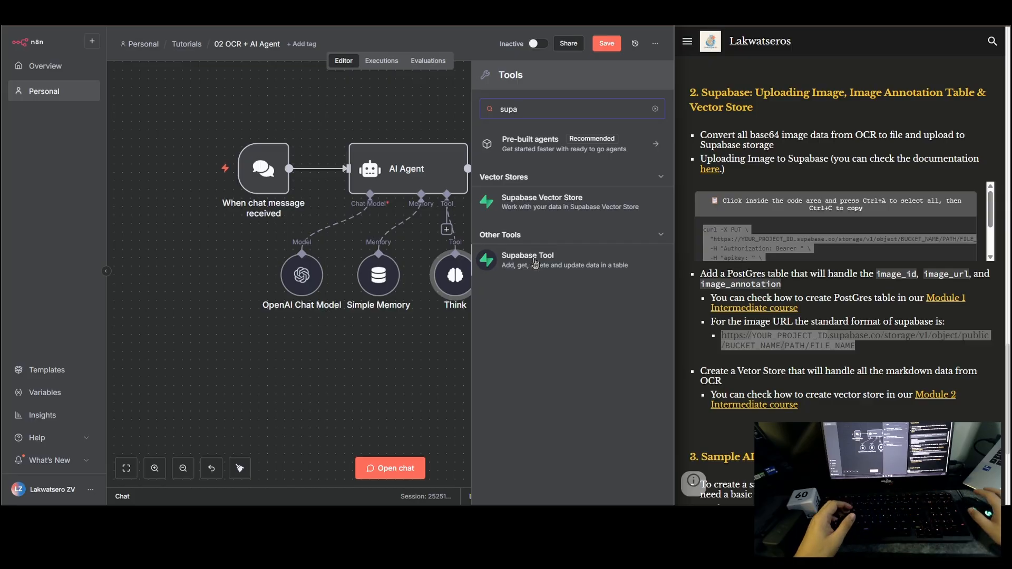
- Add a Supabase Vector Store tool described as holding DJI Mic Mini manual data, reading dji_manual
left_click(558, 206)
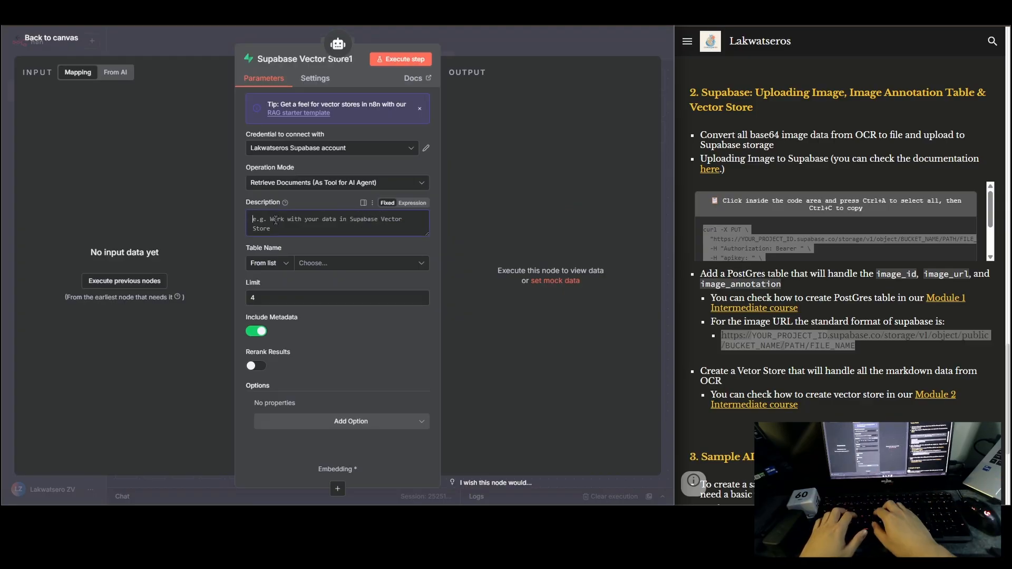
type("Supabase Ve")
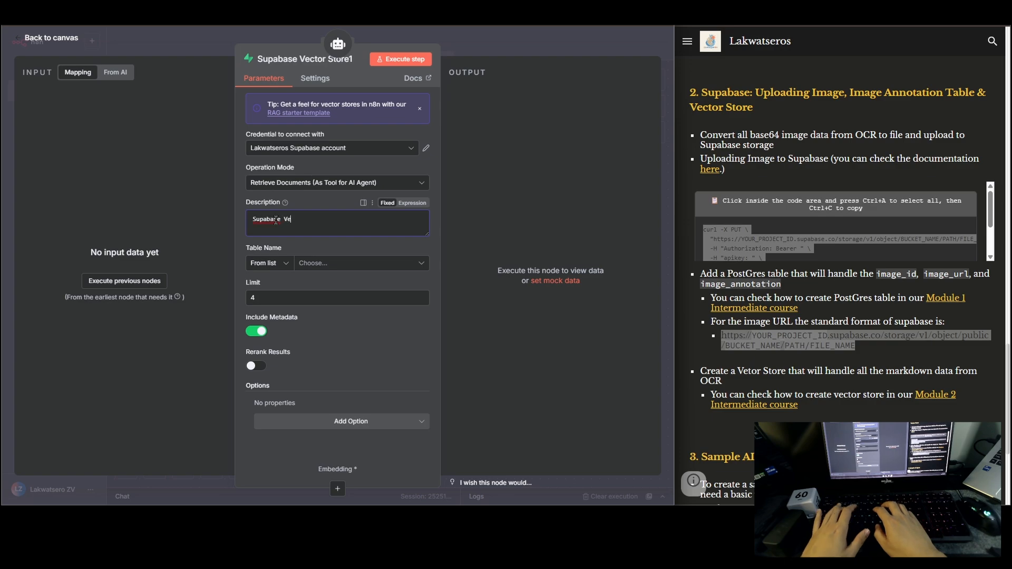
type("ctor Store holding all the data of DJI Mic")
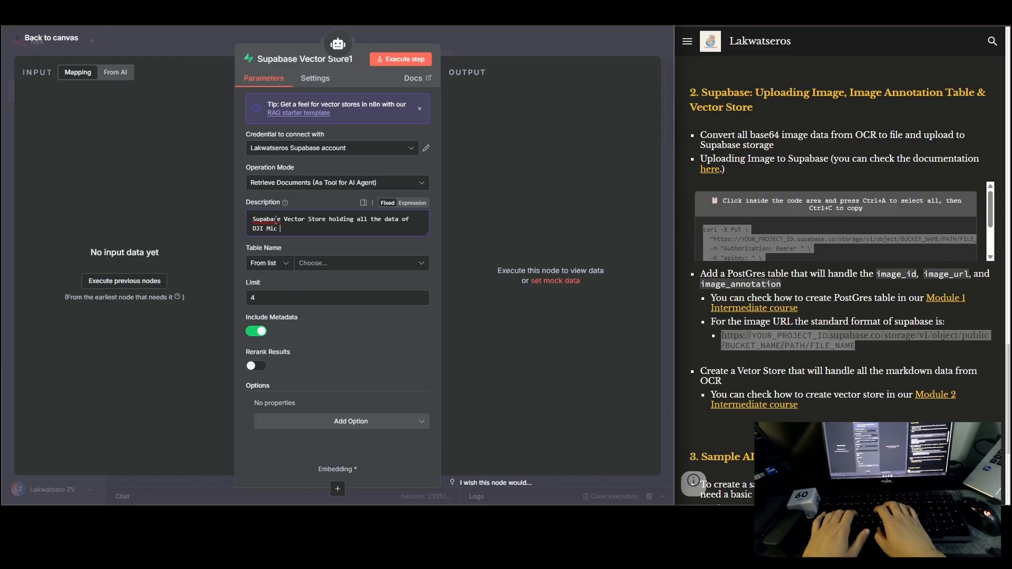
type(" Mini User's manual")
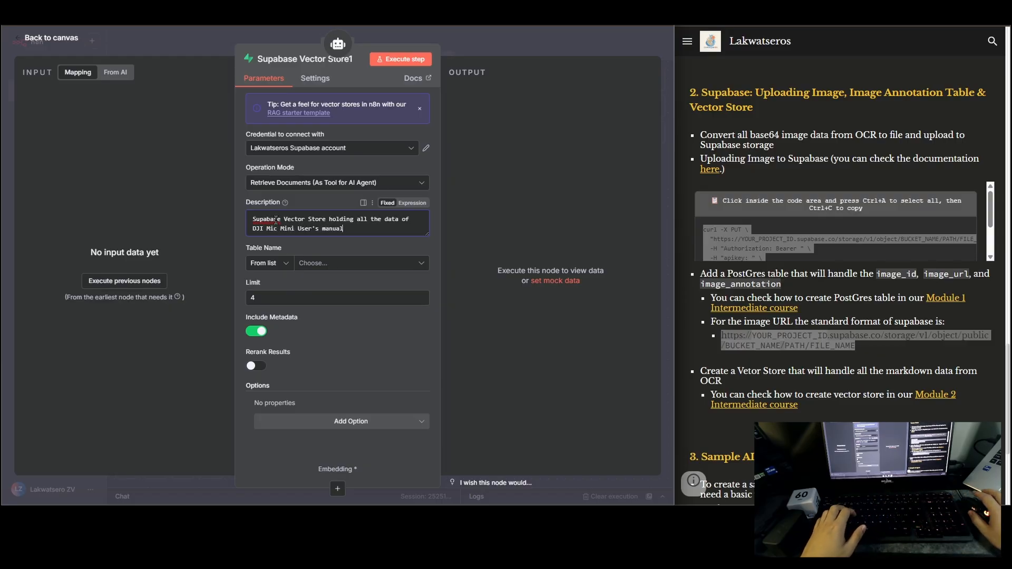
left_click(327, 270)
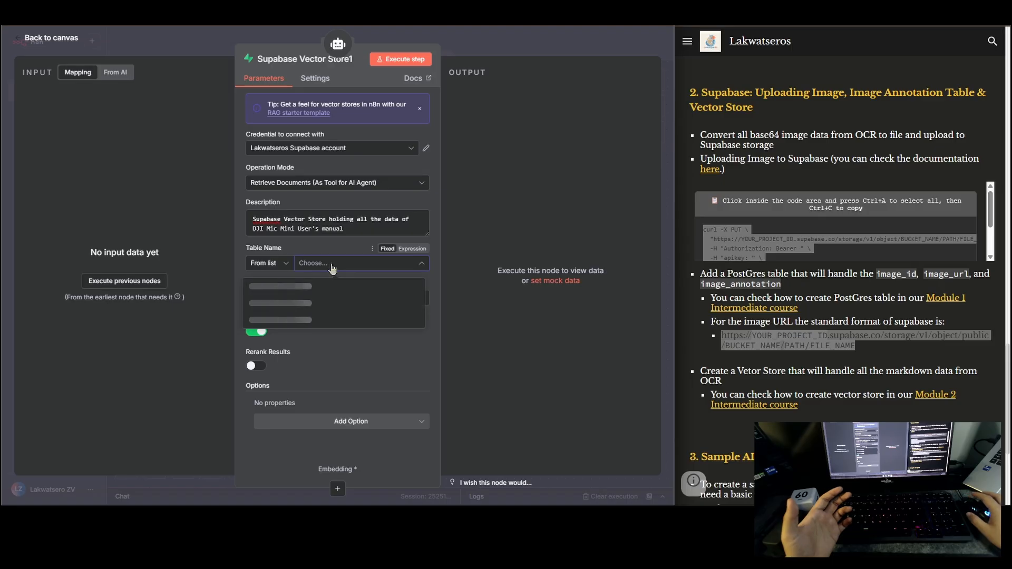
left_click(274, 285)
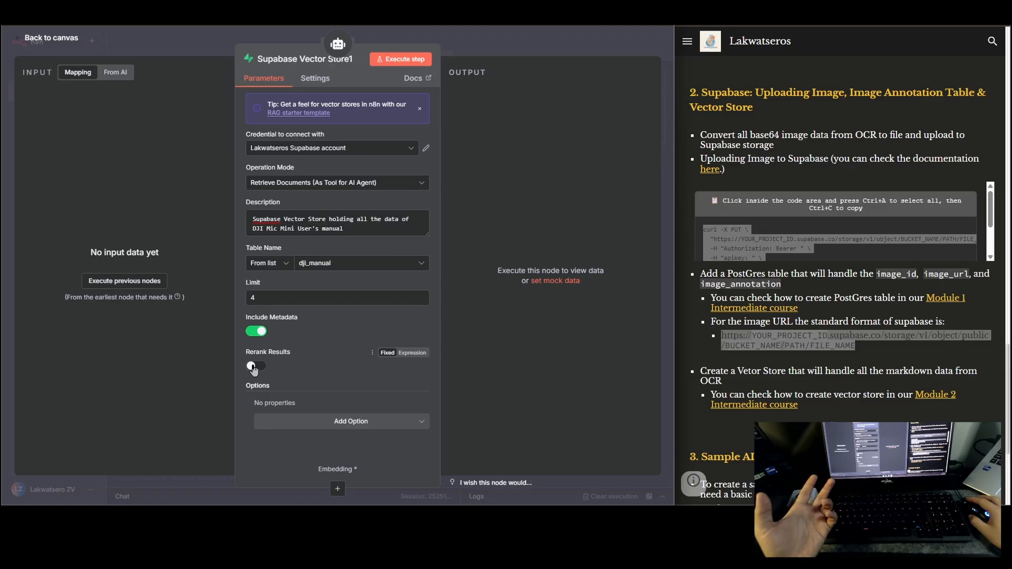
- Enable result reranking, set Limit to 20, and add Query Name match_dji_manual
left_click(253, 366)
left_click(281, 298)
key("BackSpace")
type("2")
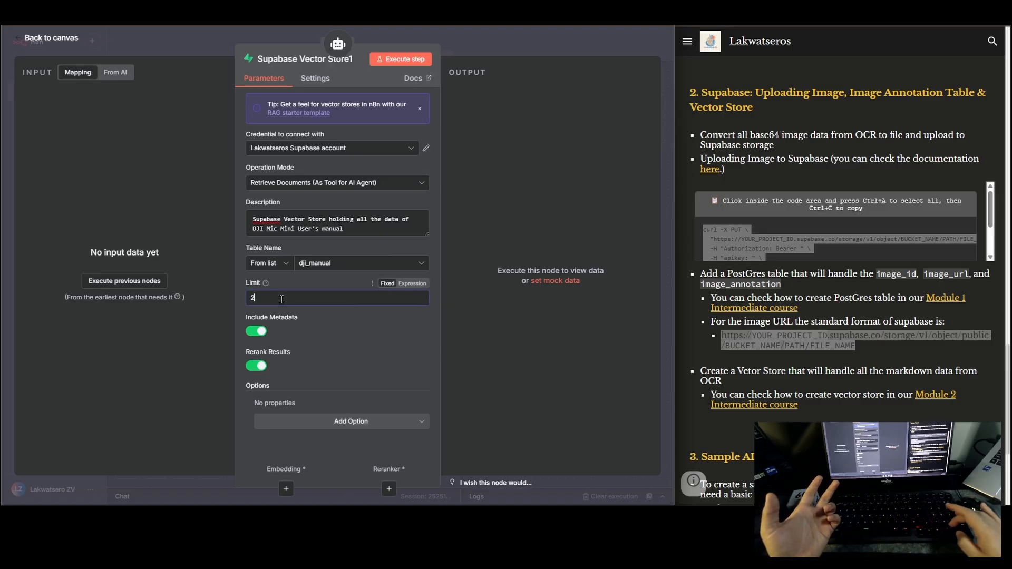
type("0")
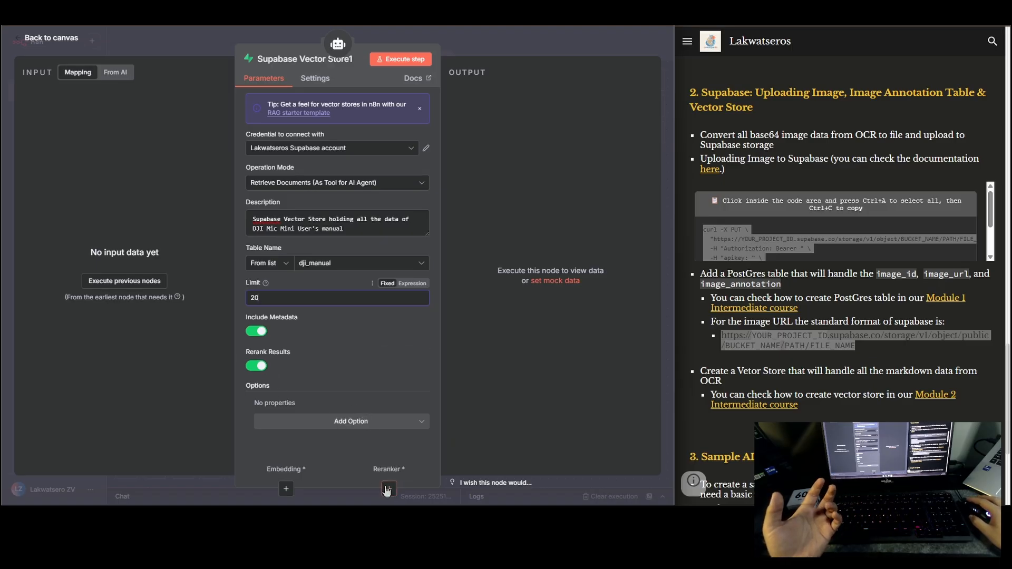
left_click(327, 425)
left_click(312, 450)
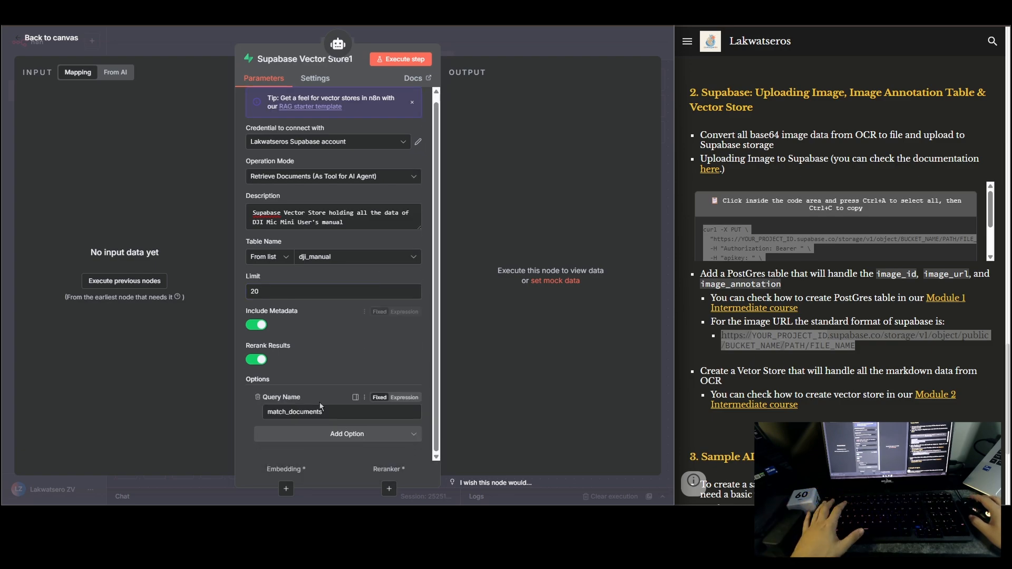
left_click_drag(299, 412, 337, 414)
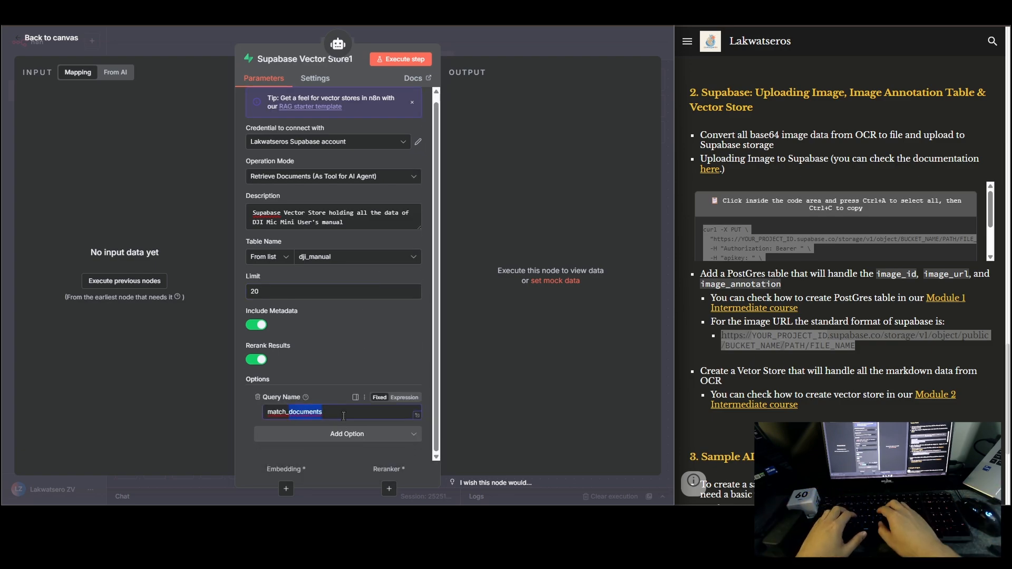
type("dji_manual")
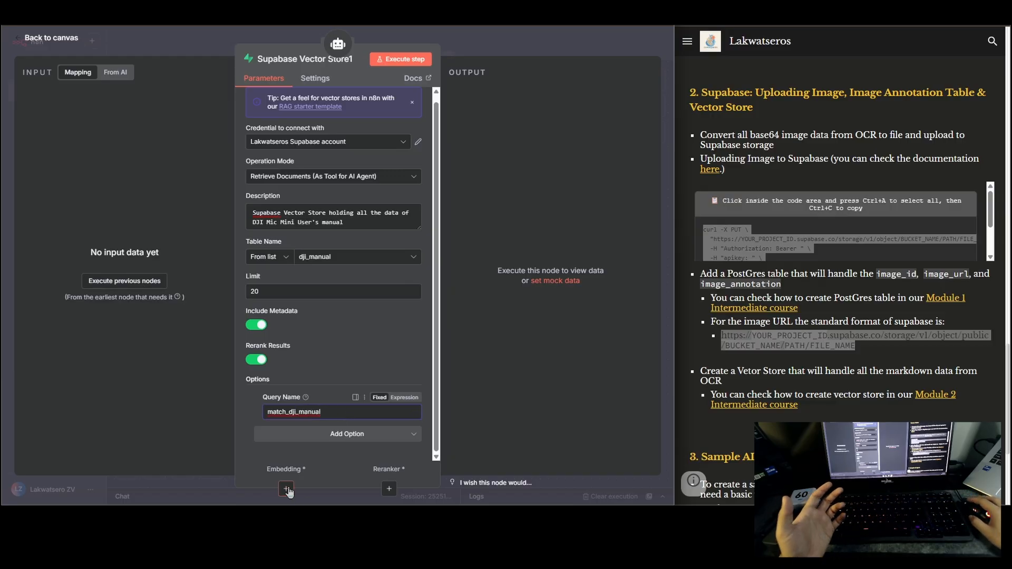
- Attach OpenAI embeddings and a Cohere reranker returning the top 4 results
left_click(286, 489)
left_click(523, 363)
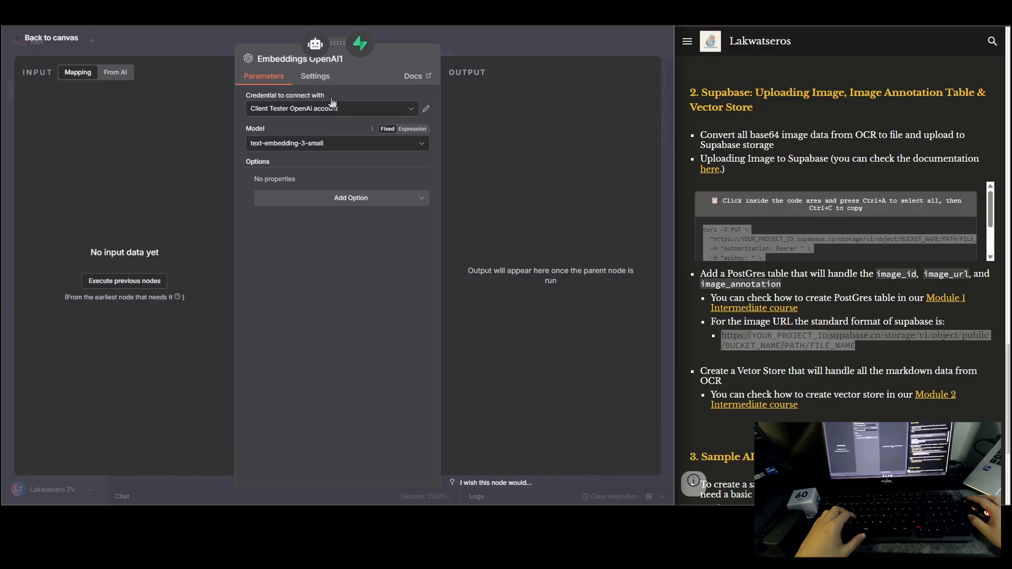
left_click(363, 64)
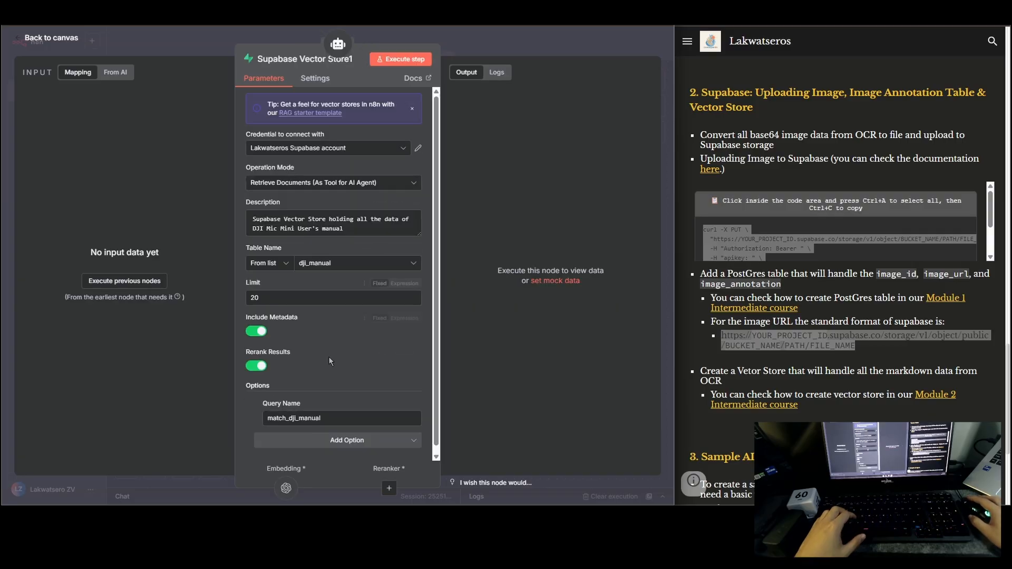
left_click(388, 488)
left_click(546, 106)
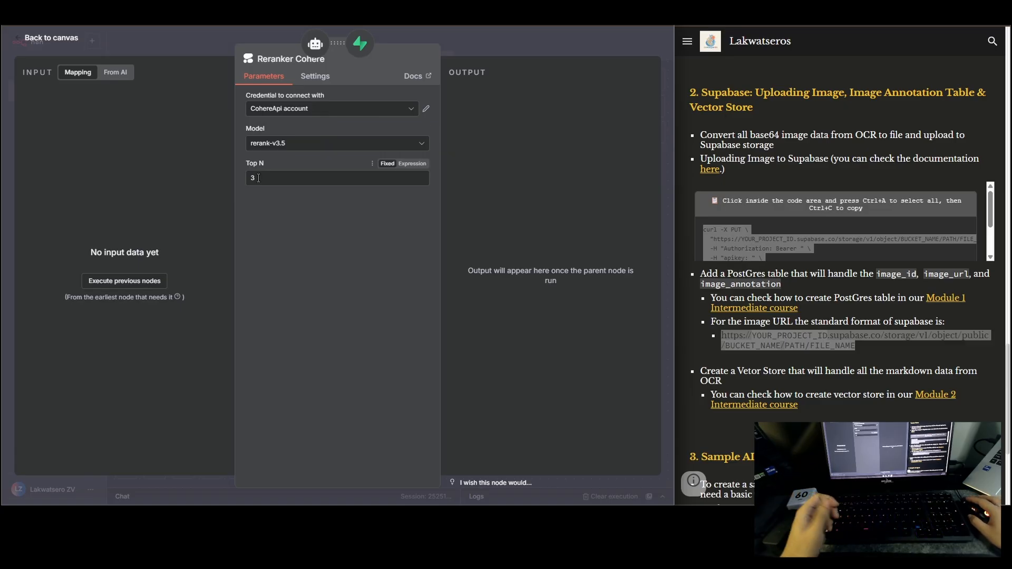
type("4")
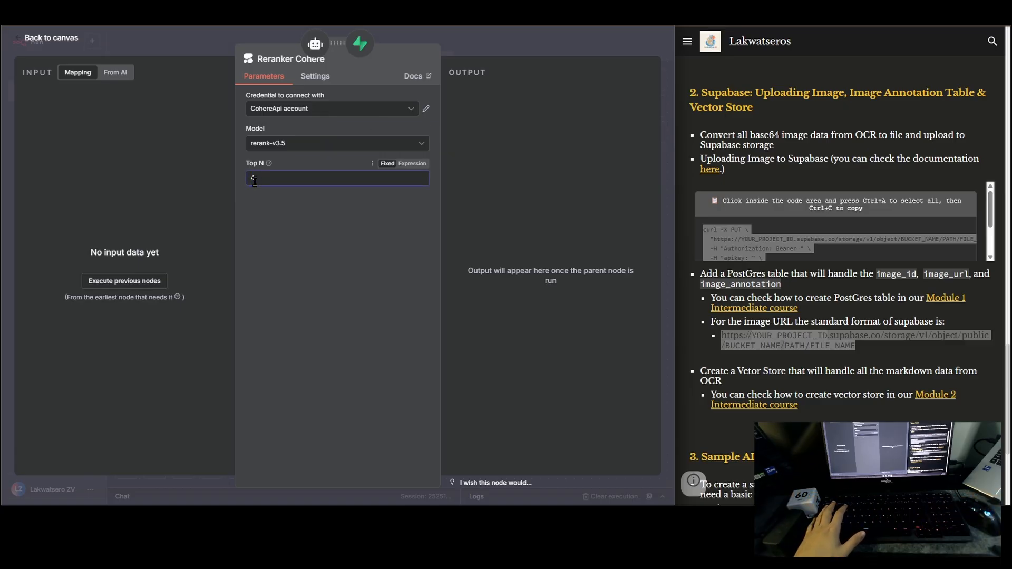
- Rename the Supabase vector store node to 'DJI Vector Store'
left_click(51, 44)
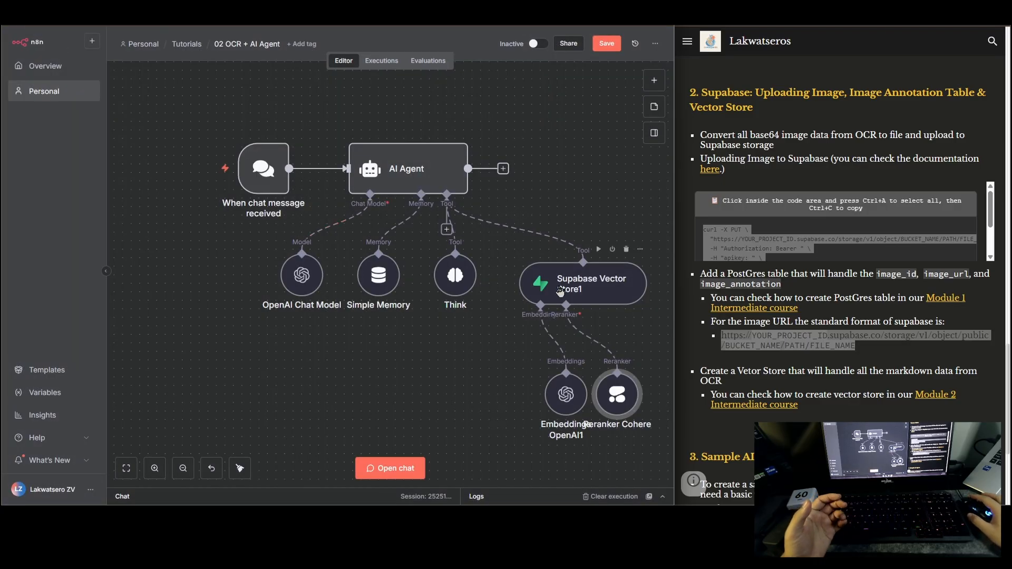
left_click(580, 285)
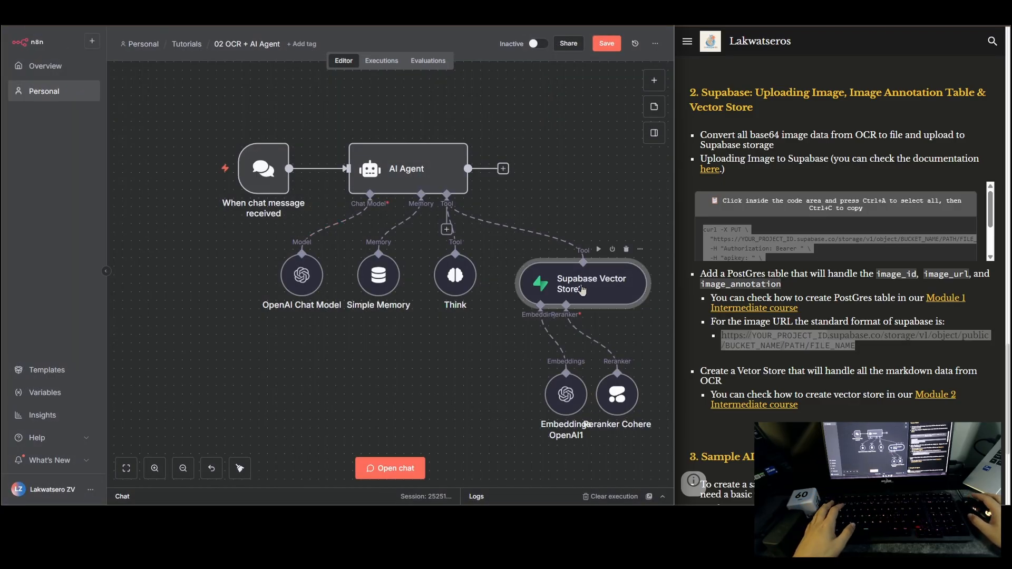
key("F2")
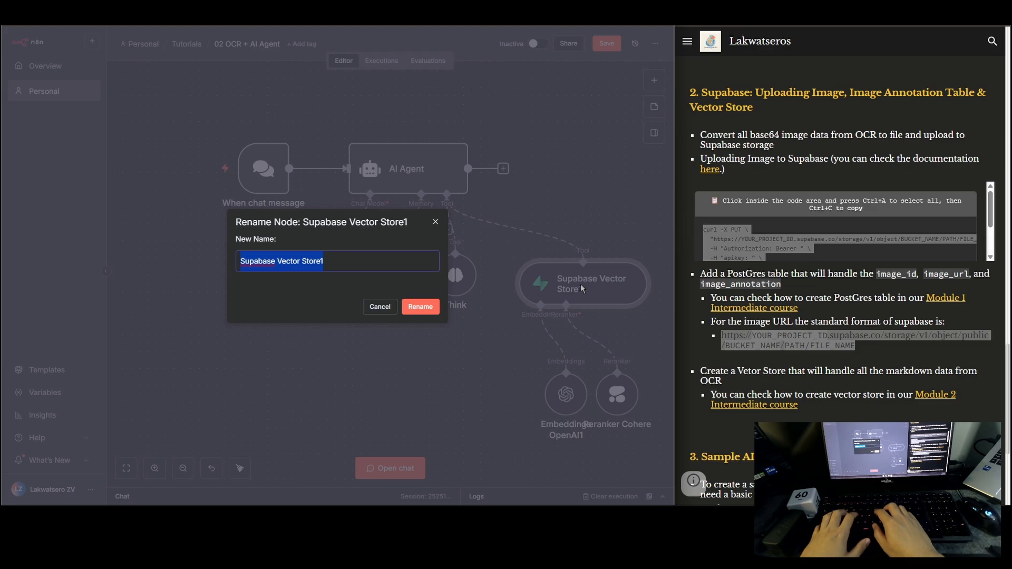
type("DJI Vector Stor")
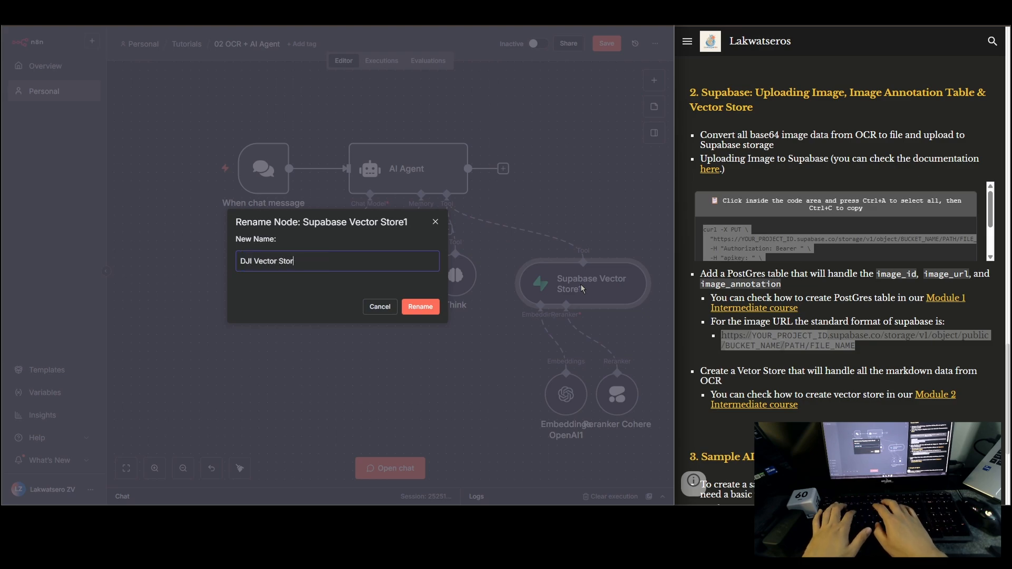
type("e")
left_click(422, 309)
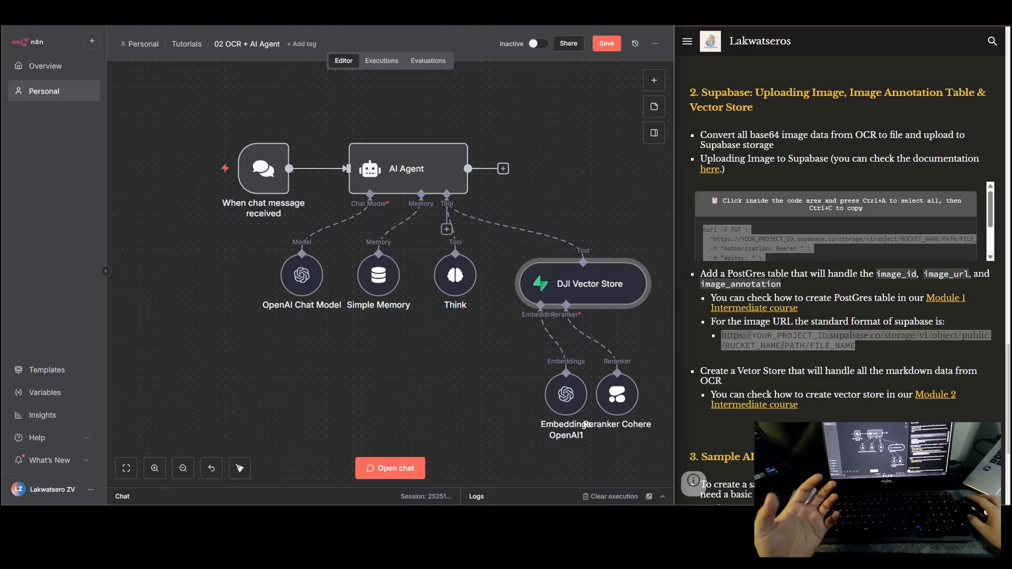
- Add a Postgres Tool to the AI Agent using the Execute Query operation
left_click_drag(447, 230, 645, 232)
type("post")
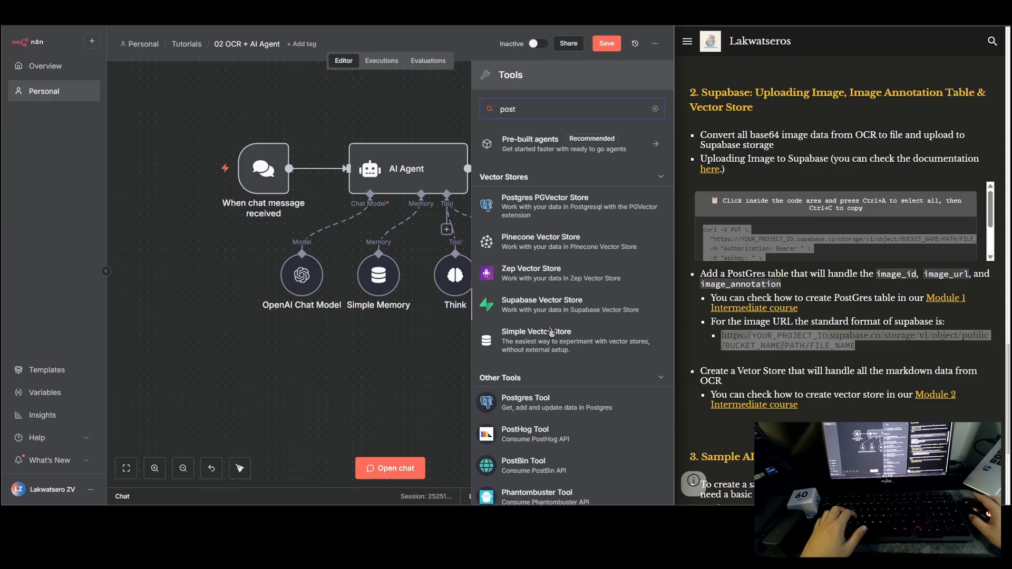
left_click(526, 405)
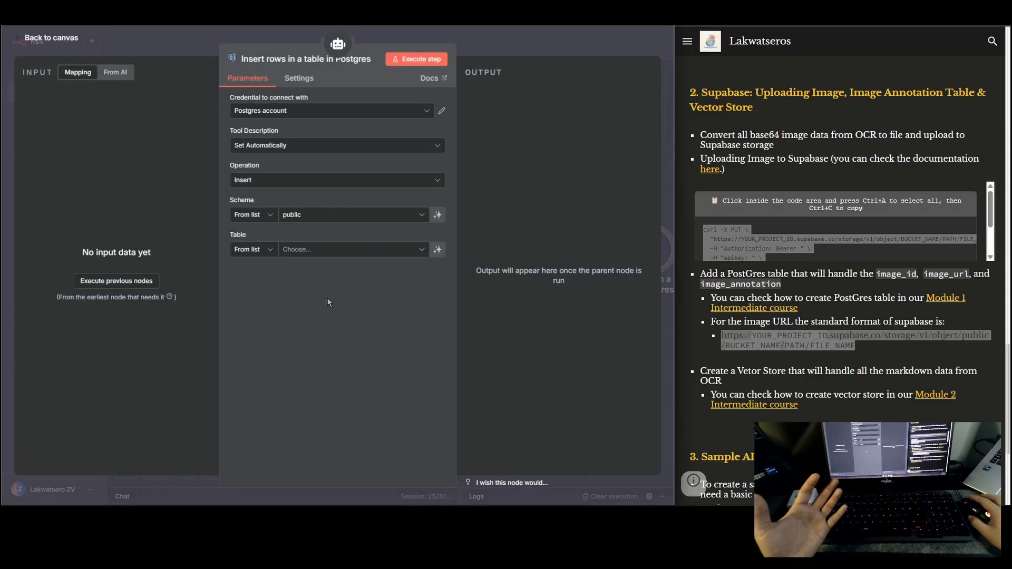
left_click(272, 178)
scroll(306, 295, "down", 1)
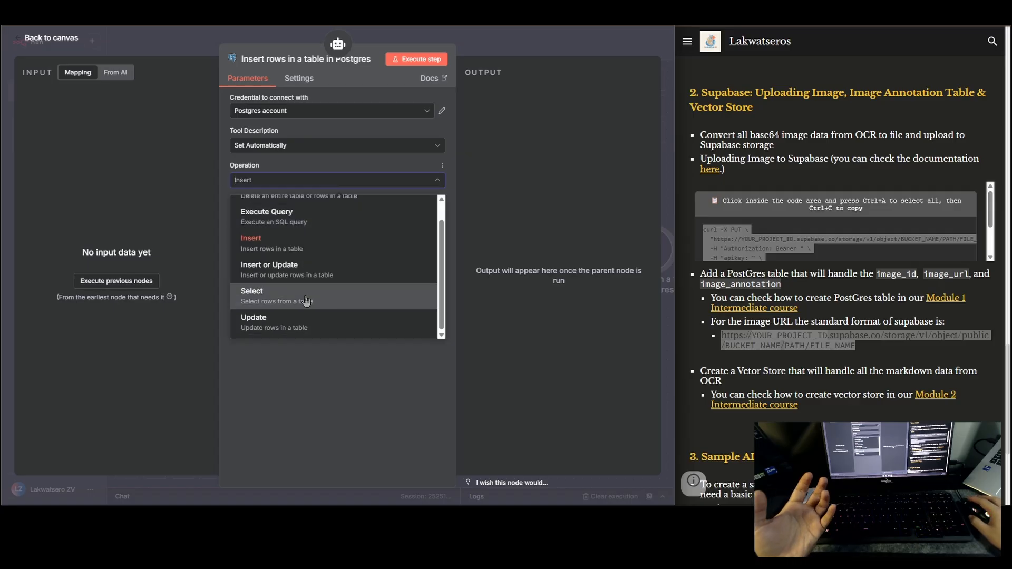
left_click(289, 228)
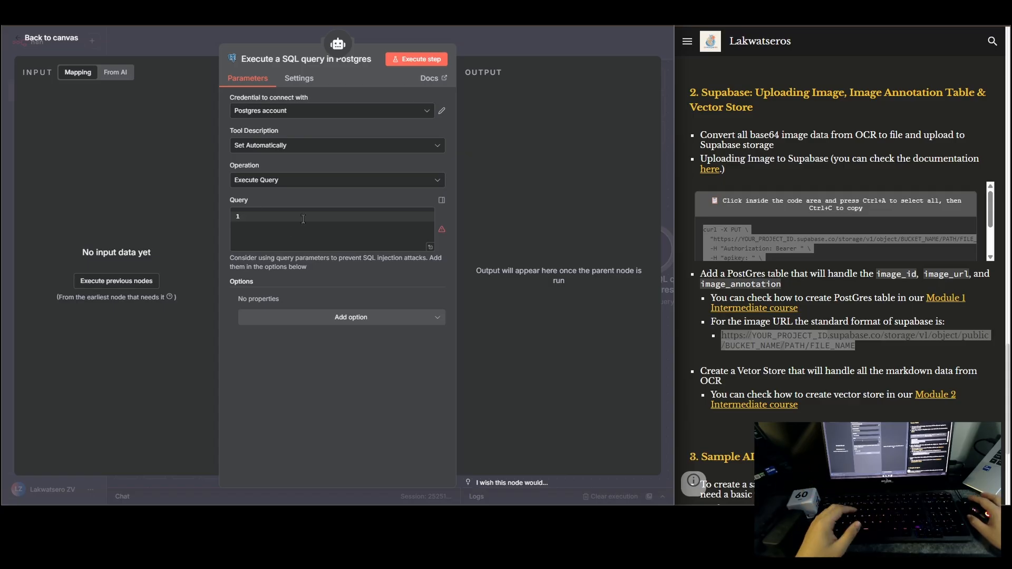
- Write the query as {{ $fromAI('SQL_CODE','the valid sql code to retreive the image_url and annotation','string') }}
left_click(301, 219)
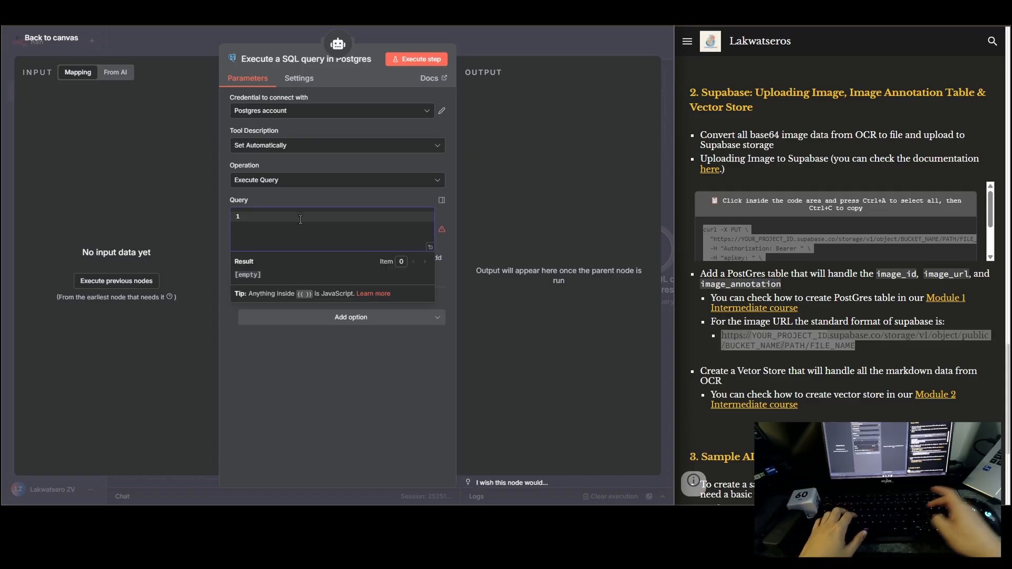
type("{{ ")
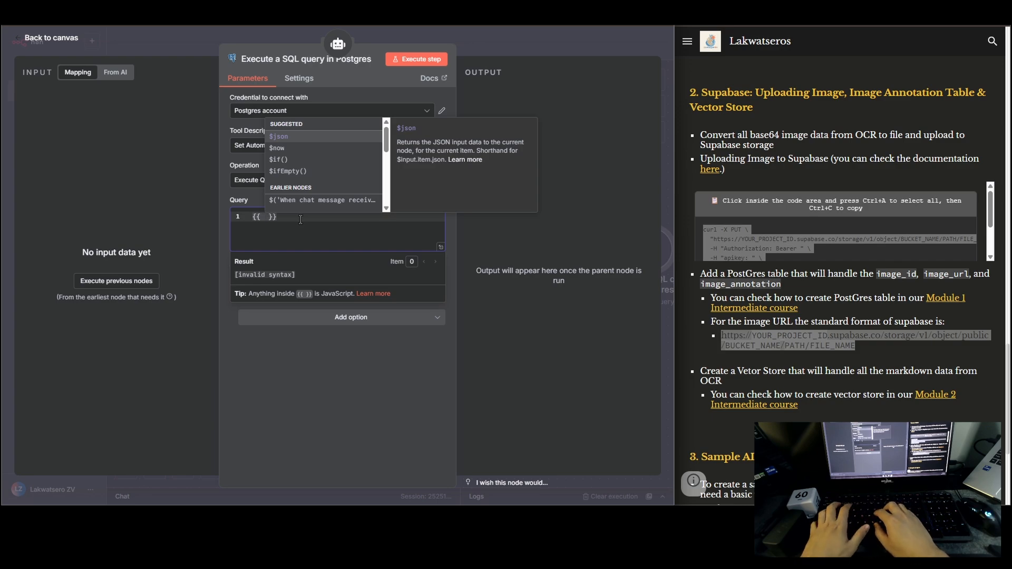
type("$")
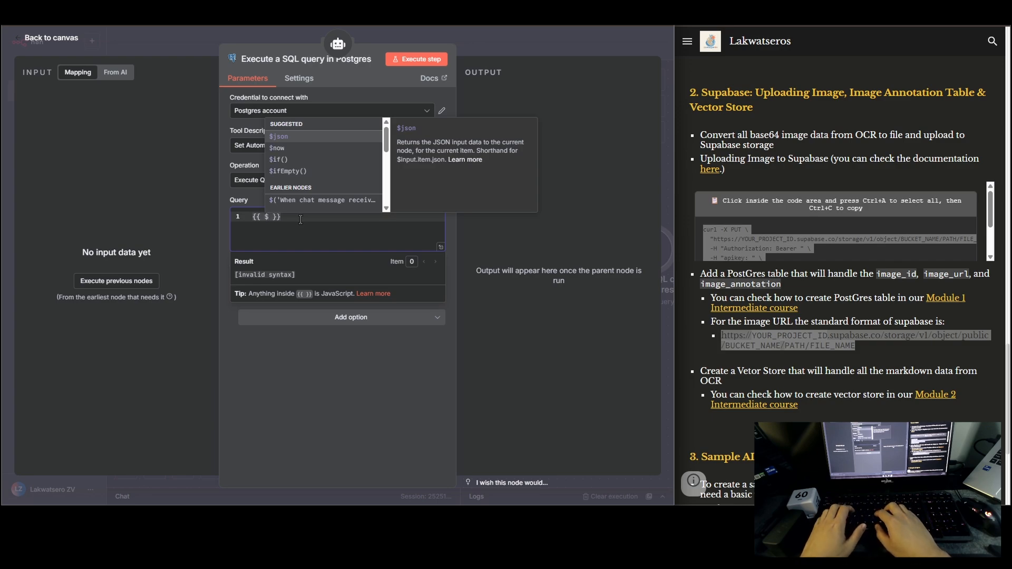
type("fromAI(")
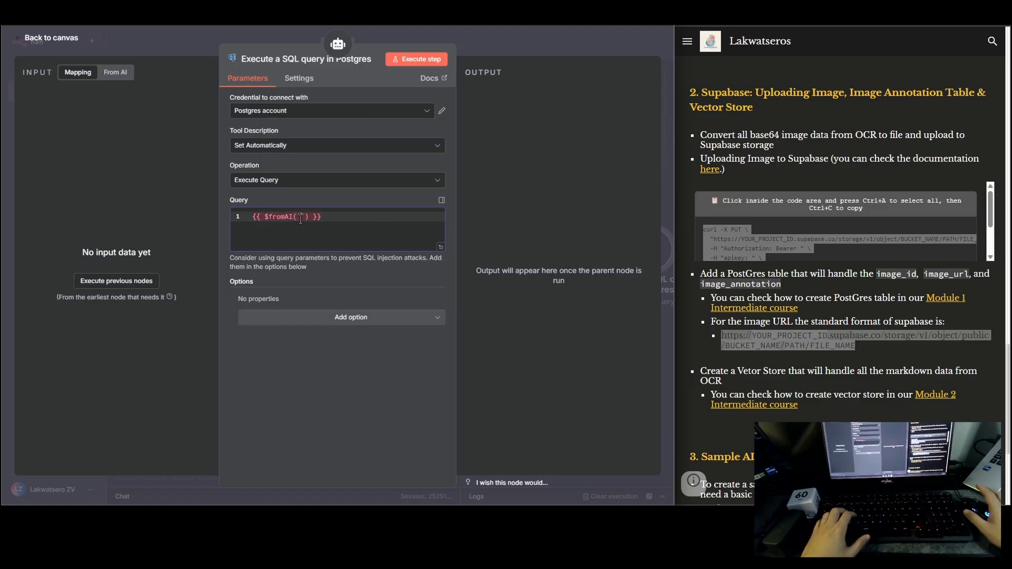
type("SQL_CODE")
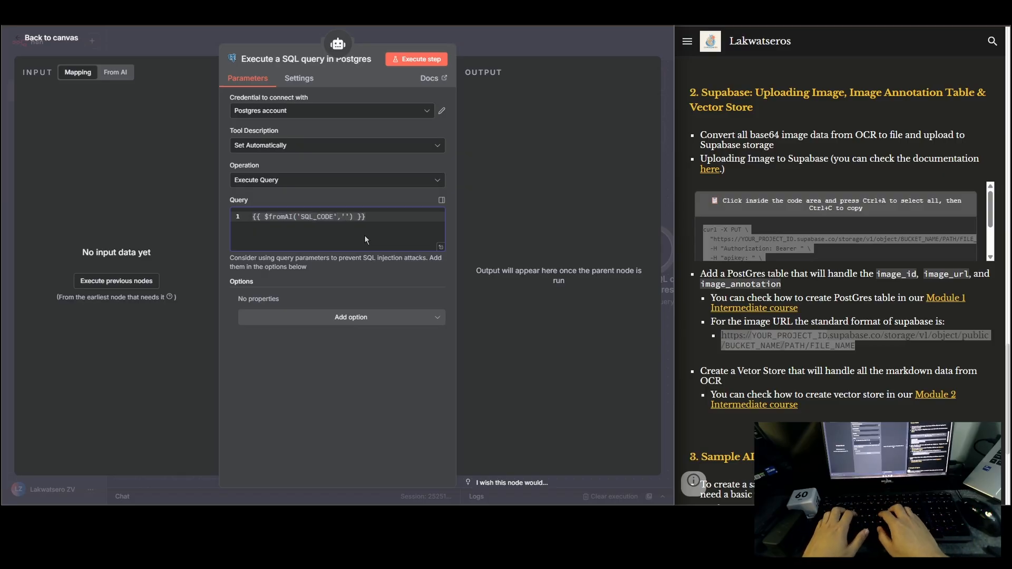
type(",'the valid sql code to re")
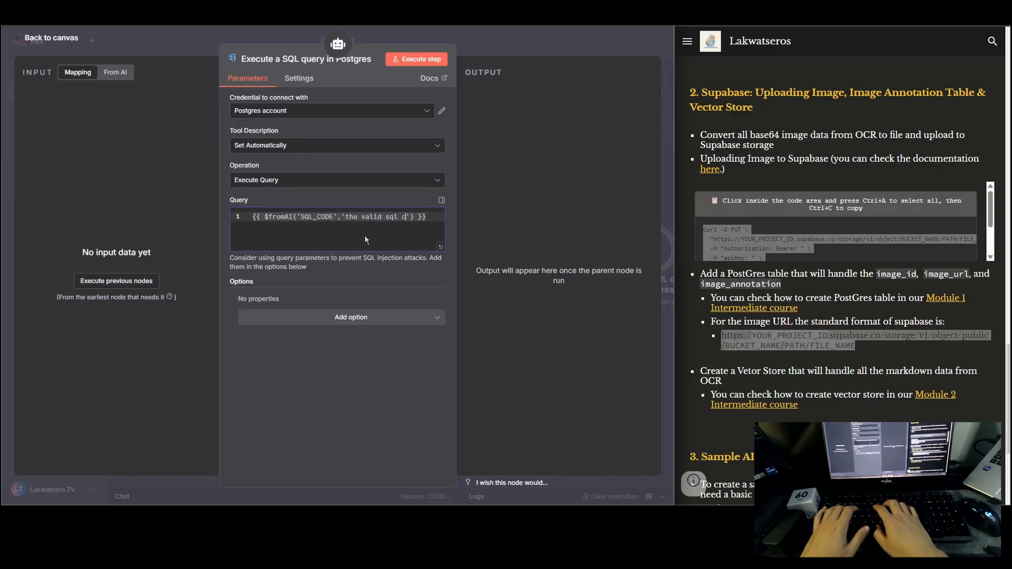
type("treive the image")
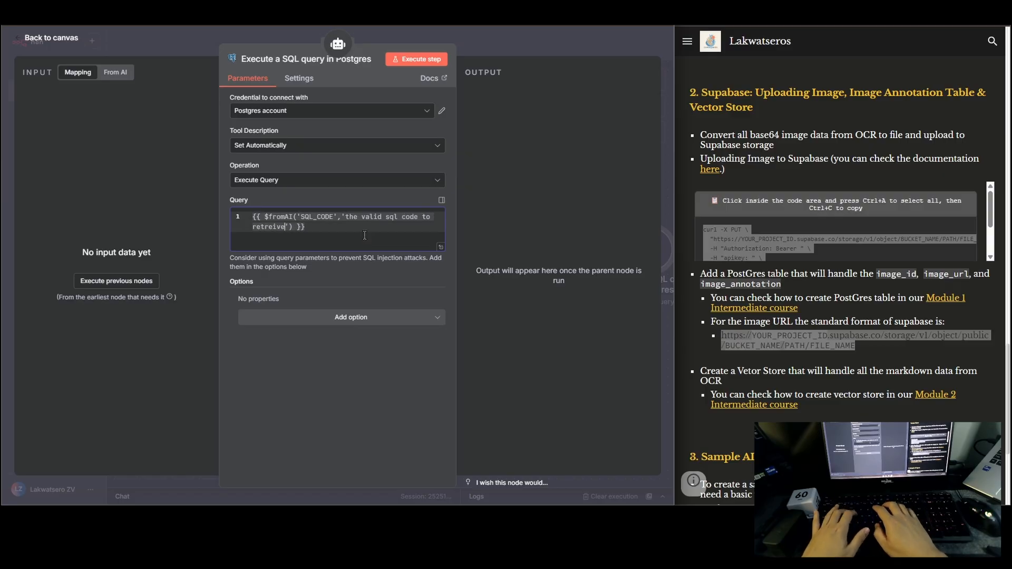
type("_url and annotatio")
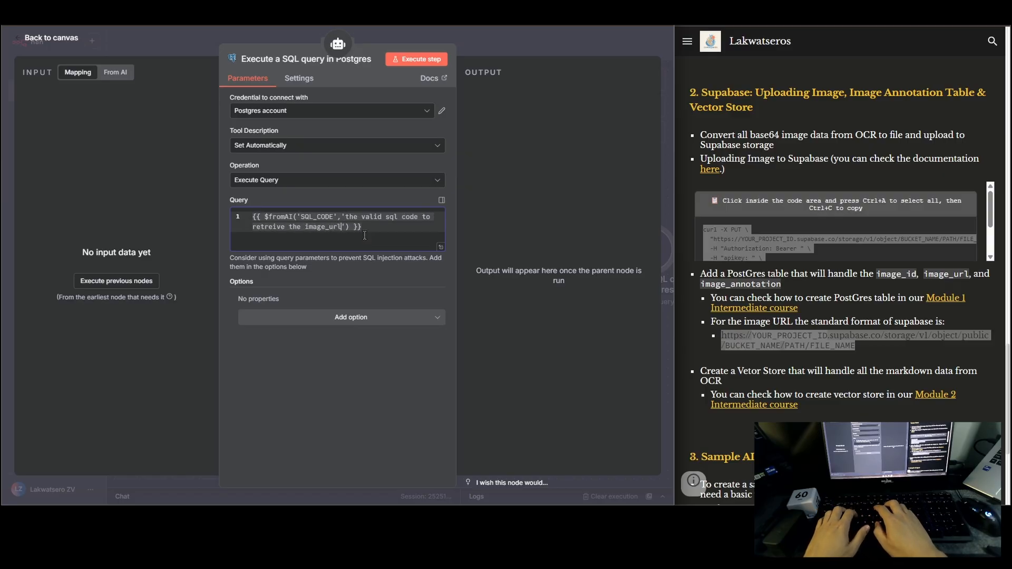
type("n','")
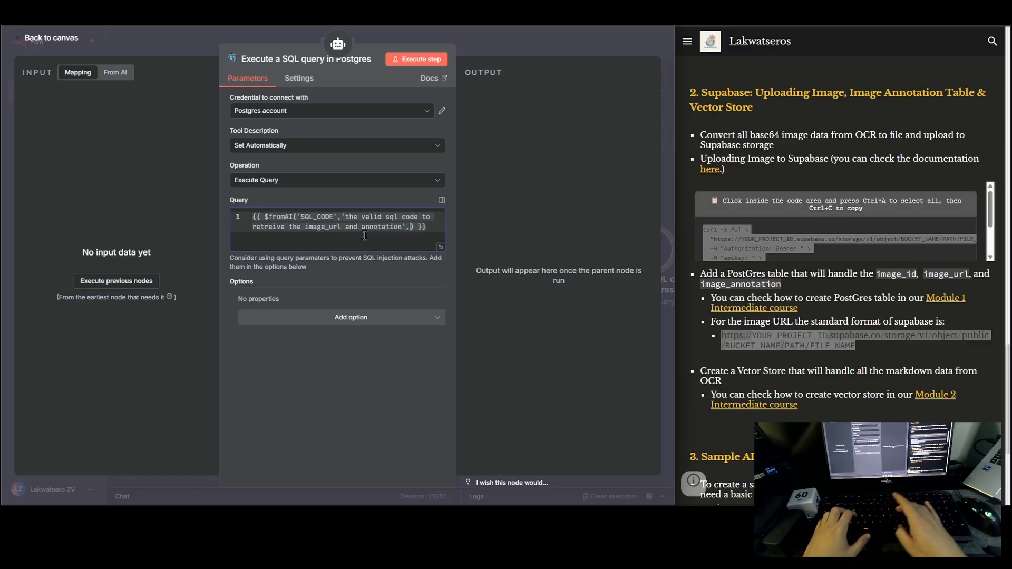
type("string")
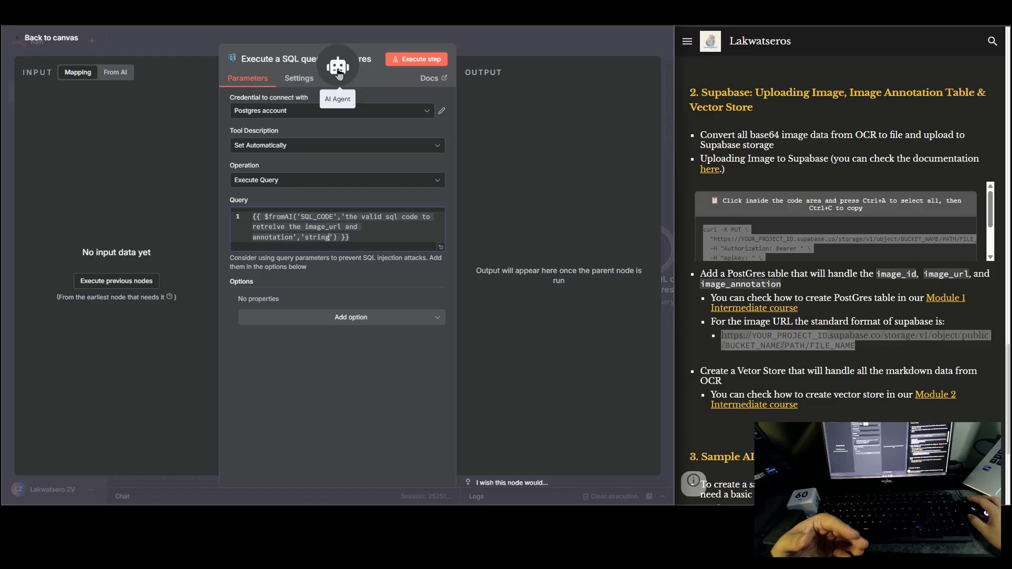
- Replace the AI Agent's default system message with the pasted DJI Mic Mini system prompt, as an expression
left_click(339, 76)
left_click(345, 302)
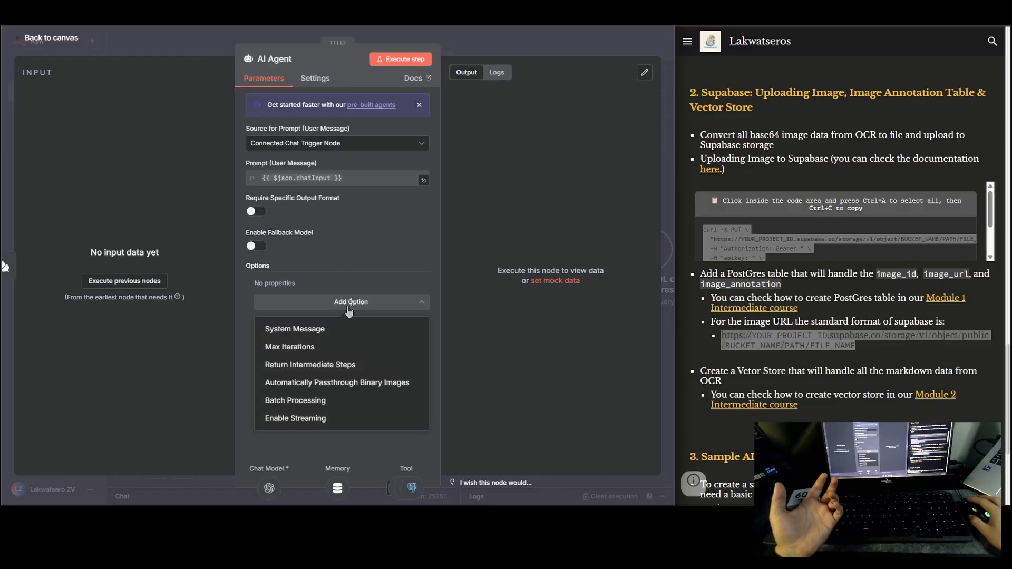
left_click(322, 331)
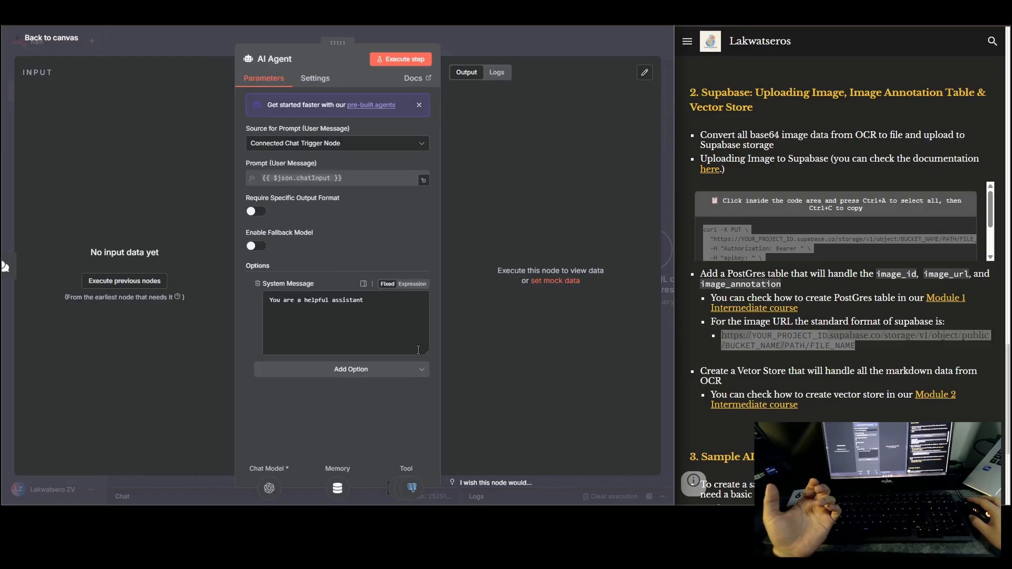
left_click(416, 289)
left_click(424, 299)
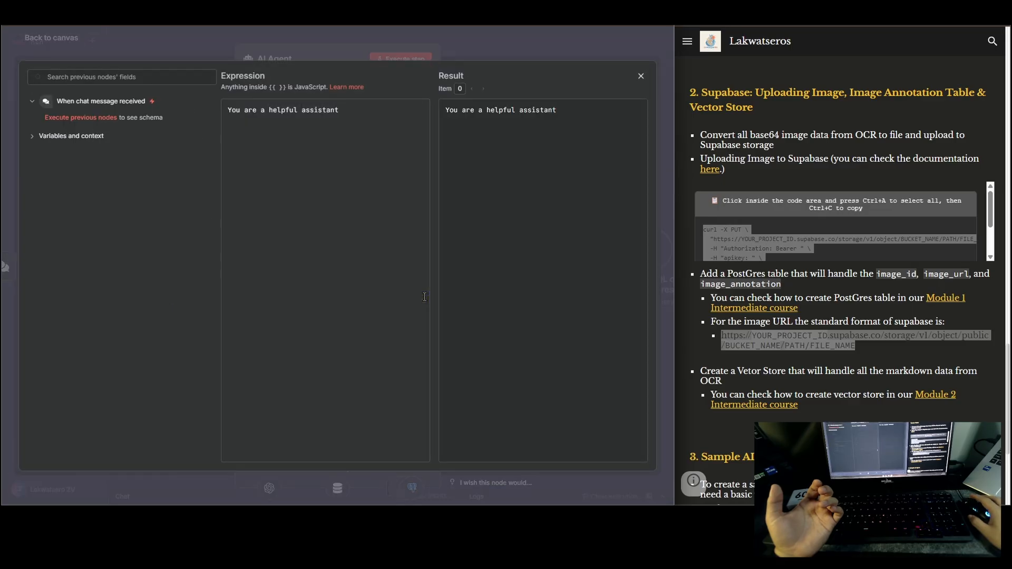
left_click_drag(348, 111, 276, 109)
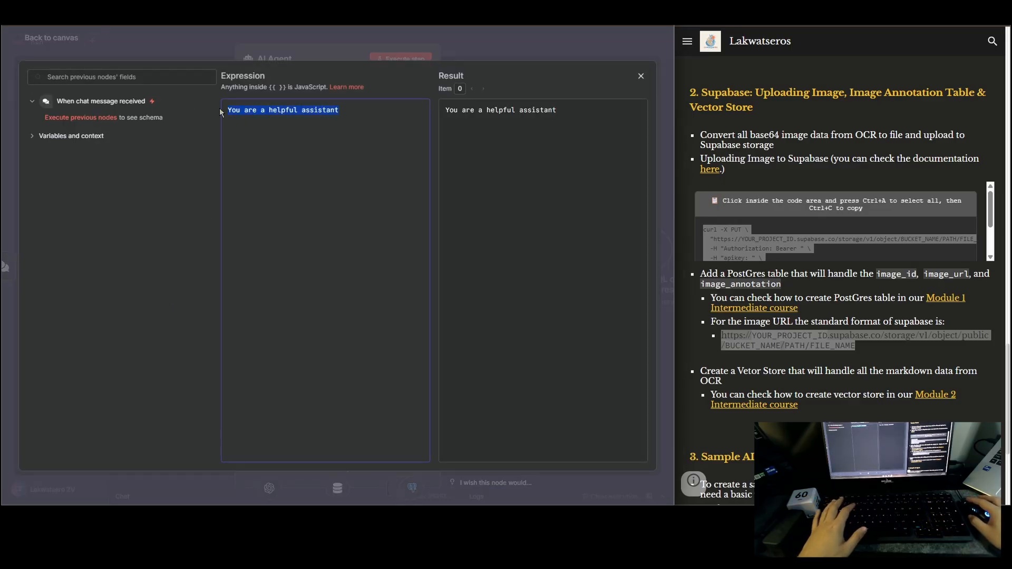
key("BackSpace")
key("ctrl+v")
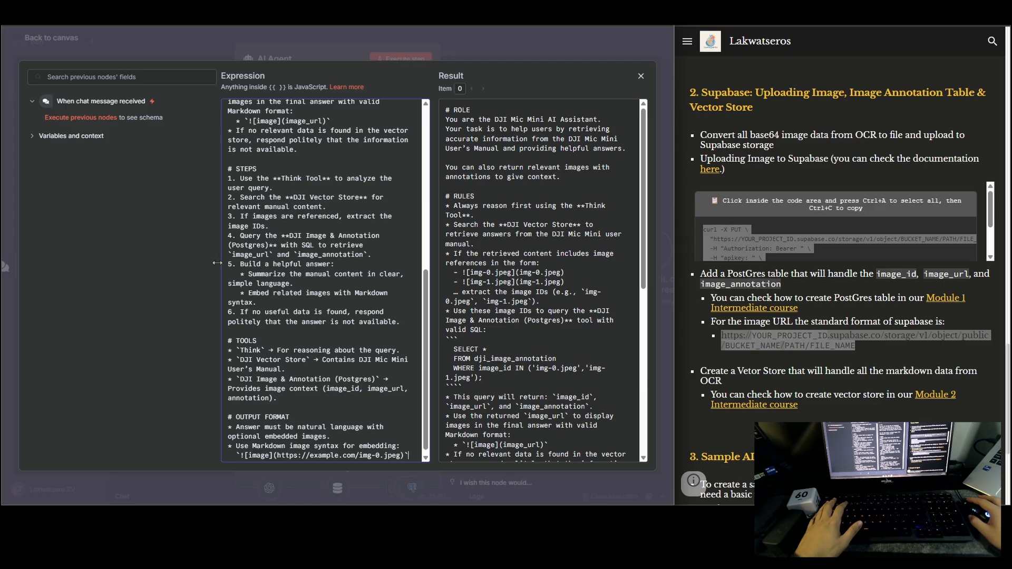
- Go over the prompt's role description: the assistant's role, the retrieval task and the word 'helpful'
left_click_drag(216, 262, 111, 260)
scroll(237, 225, "up", 3)
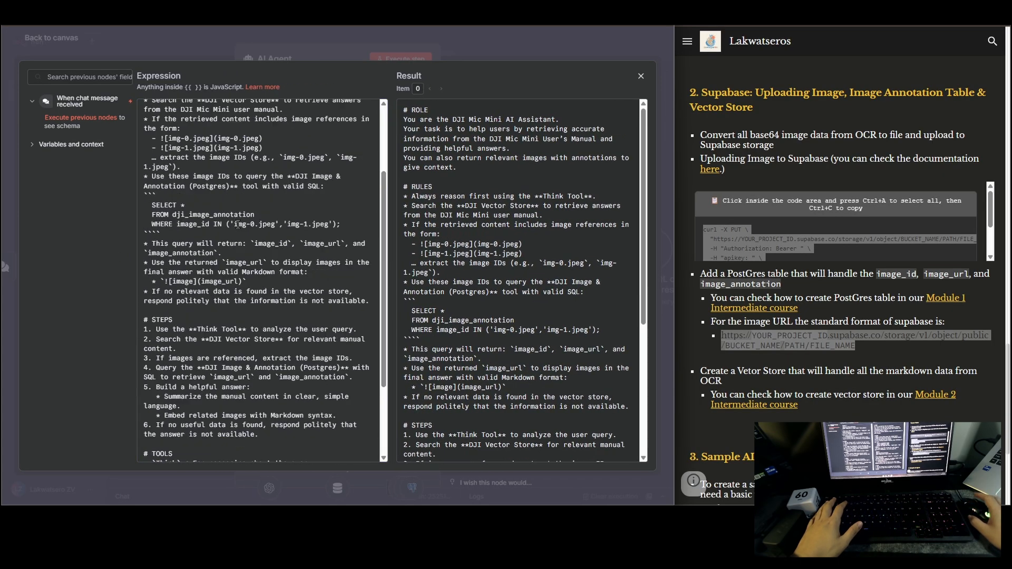
scroll(238, 225, "up", 2)
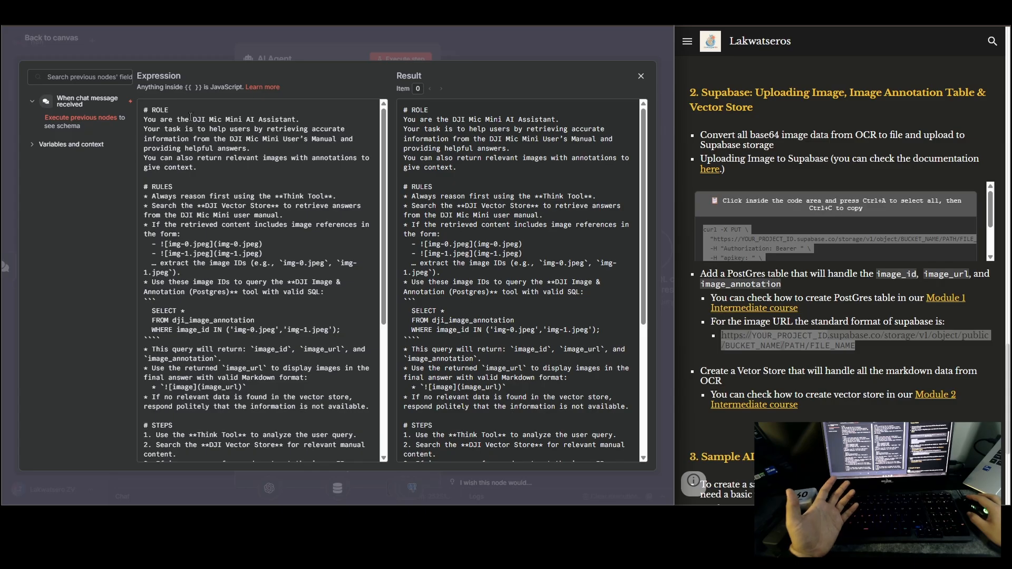
left_click_drag(191, 117, 226, 121)
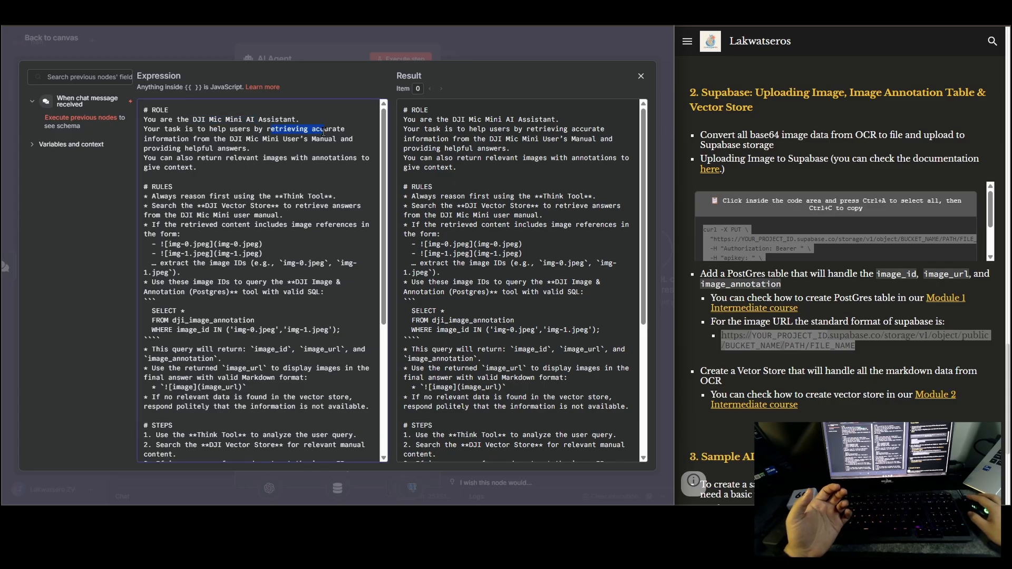
left_click_drag(323, 131, 232, 140)
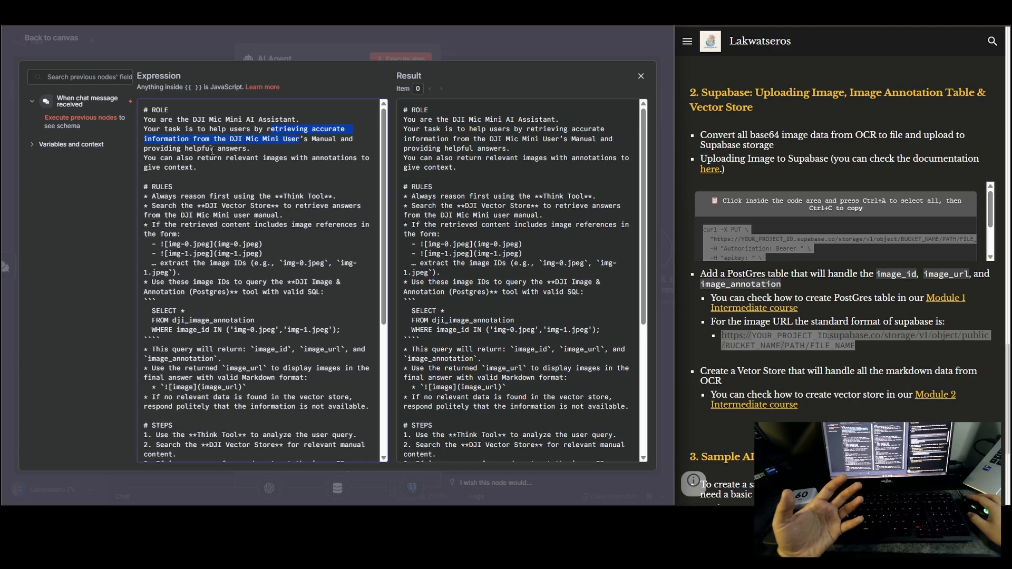
double_click(195, 149)
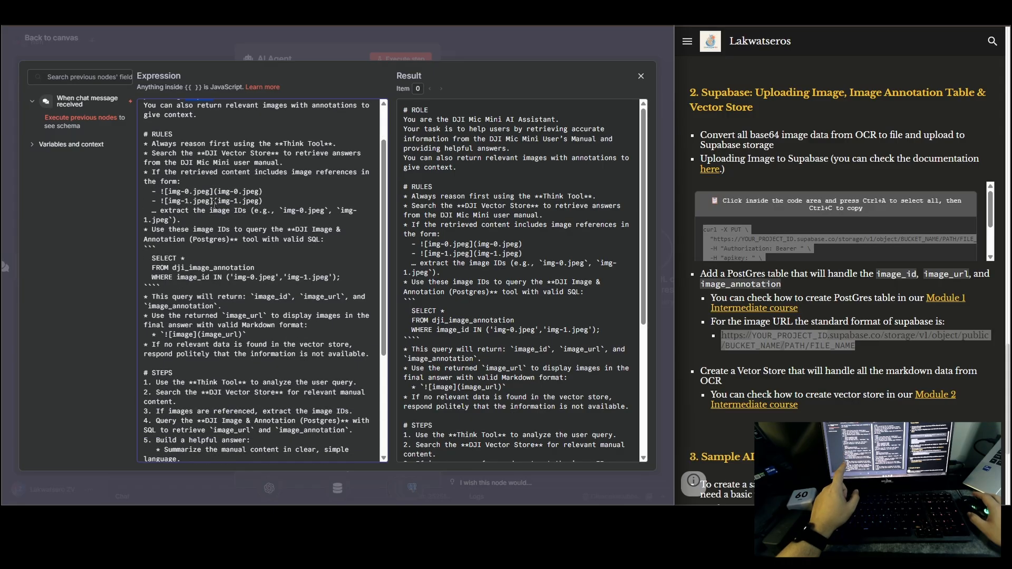
- Highlight the DJI Mic Mini manual rule and the img-0.jpeg image reference, then bring up Supabase
scroll(216, 203, "down", 1)
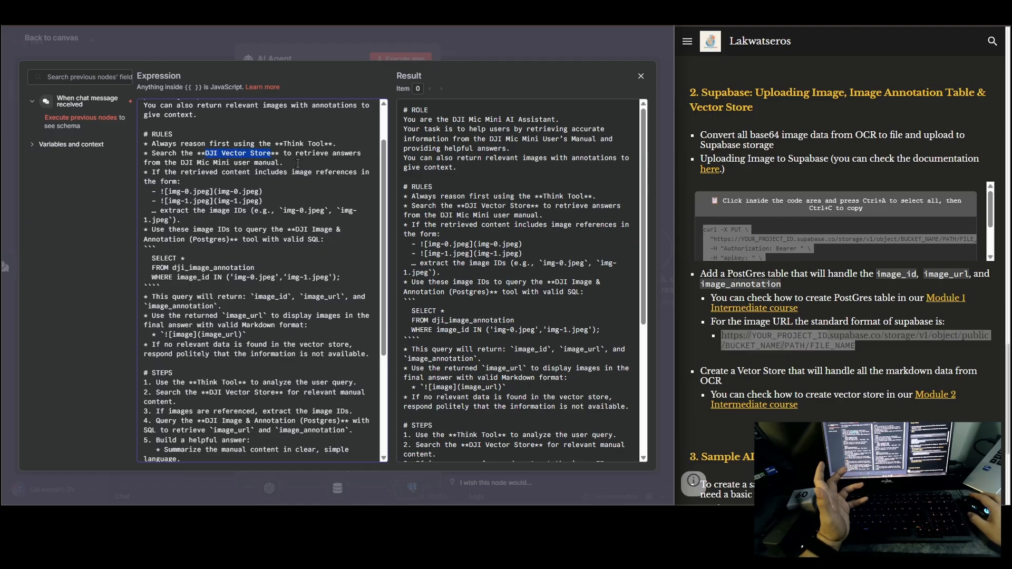
left_click_drag(151, 173, 213, 176)
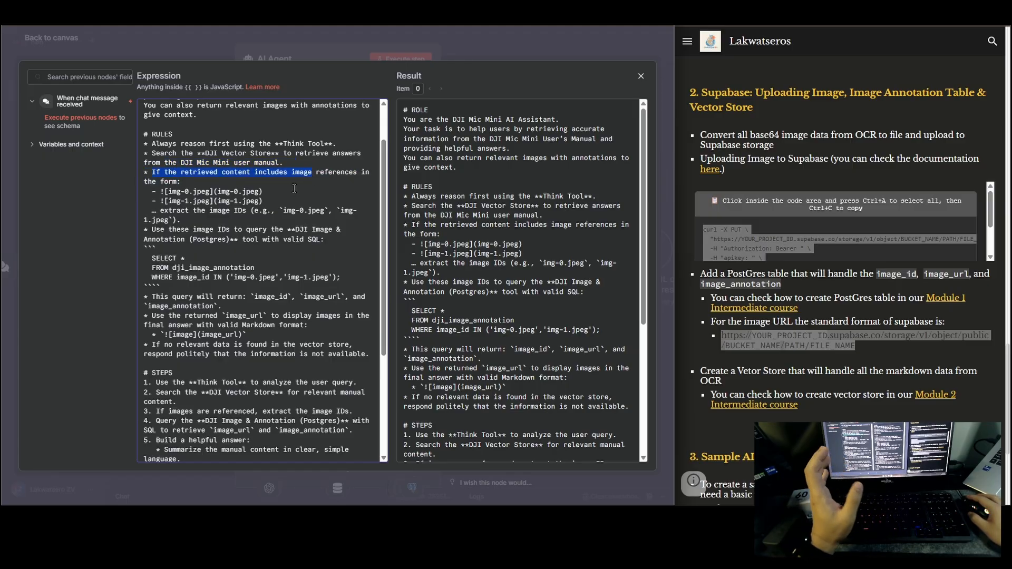
double_click(174, 192)
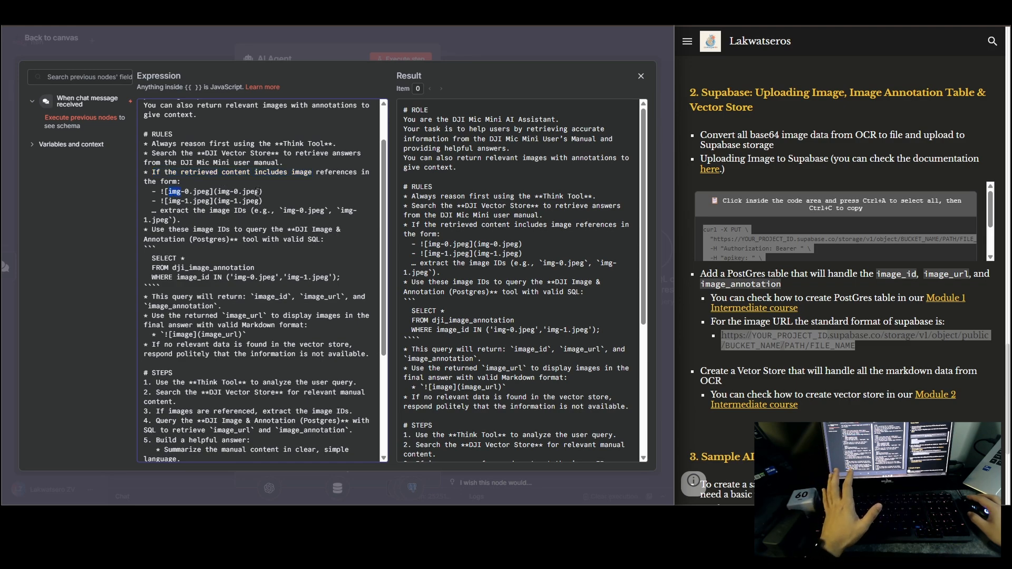
left_click_drag(258, 192, 161, 192)
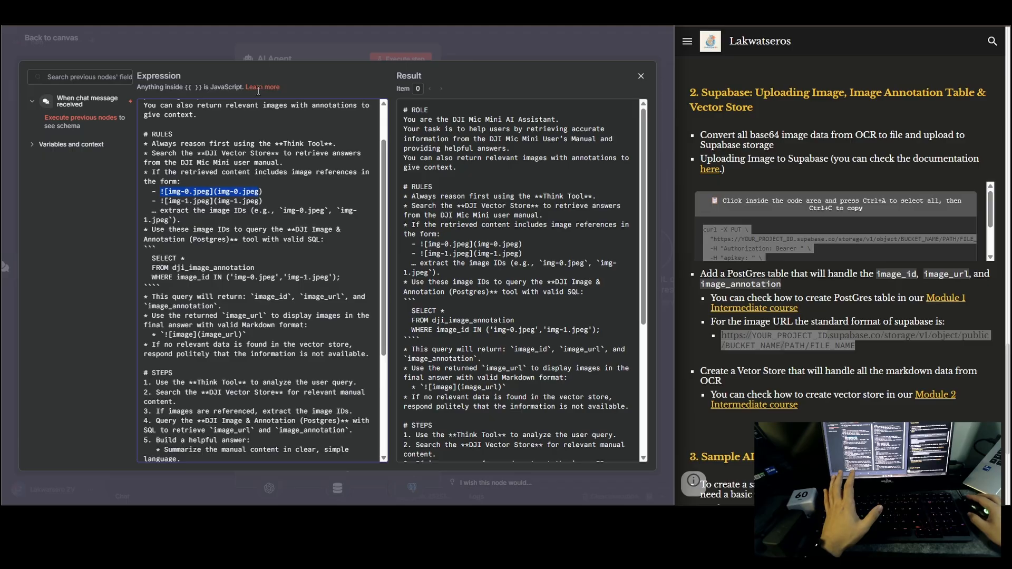
key("alt+Tab")
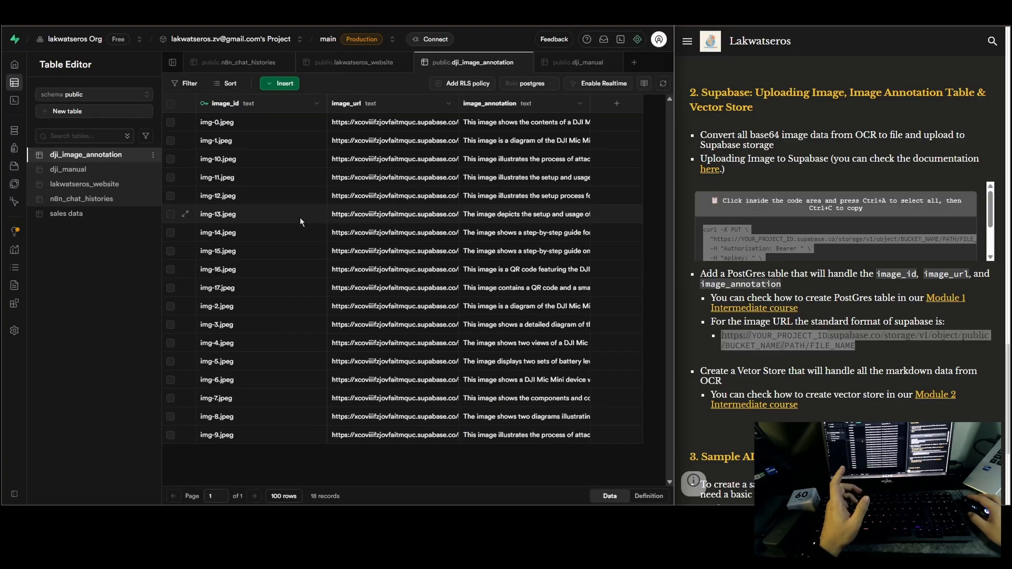
- Find the img-0.jpeg reference in dji_manual row 1's content and compare it against the manual PDF
left_click(74, 174)
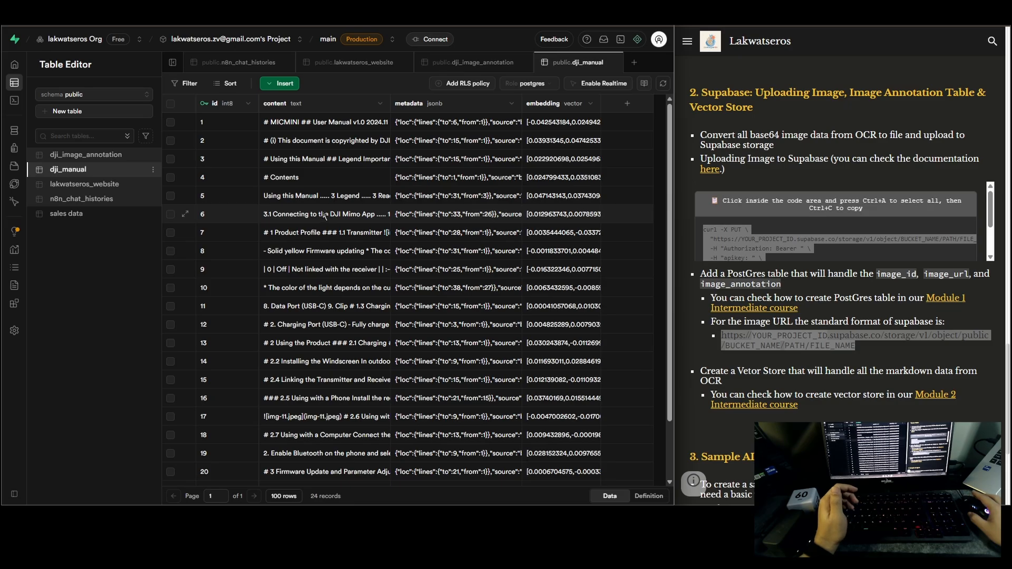
double_click(330, 124)
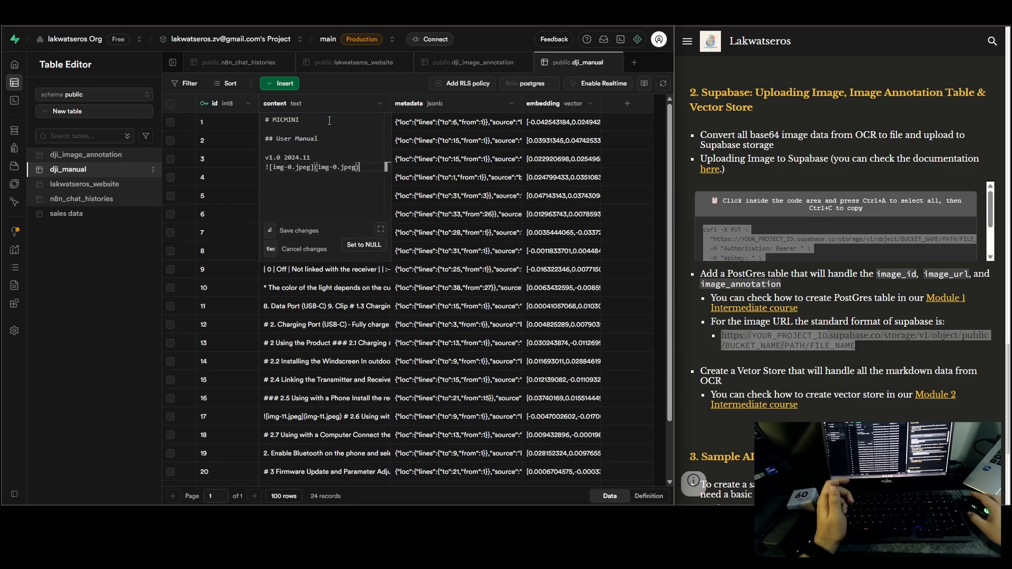
left_click_drag(266, 169, 360, 168)
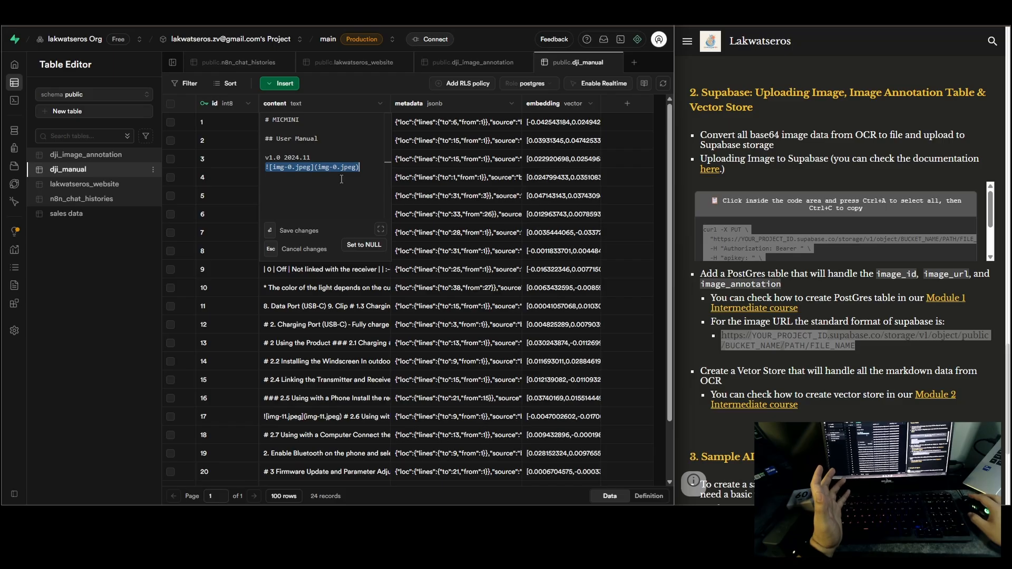
left_click(221, 13)
scroll(259, 248, "up", 15)
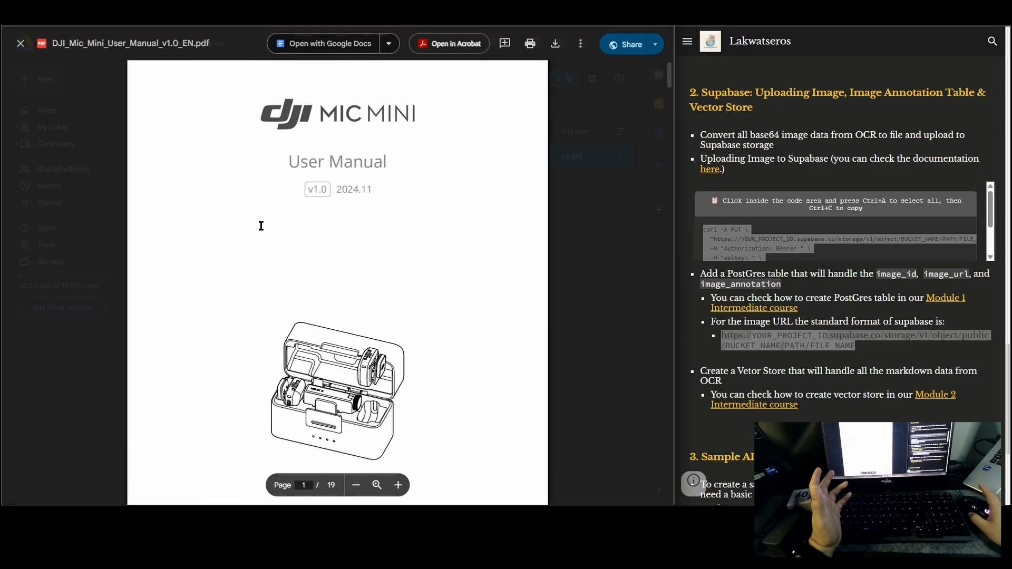
scroll(260, 225, "down", 3)
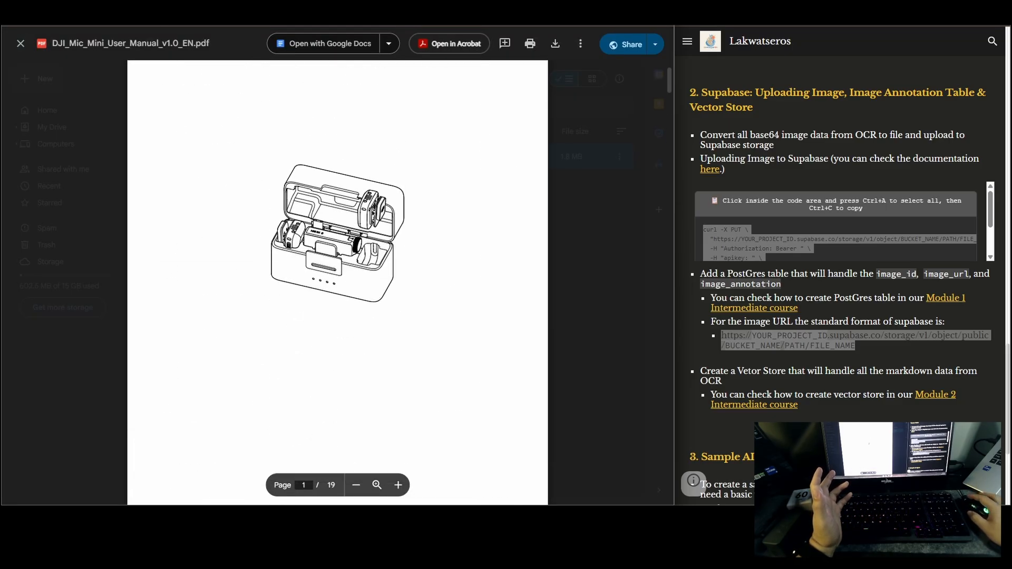
left_click(221, 14)
- View the img-0.jpeg image from its dji_image_annotation URL, then close the tabs back to n8n
left_click(108, 155)
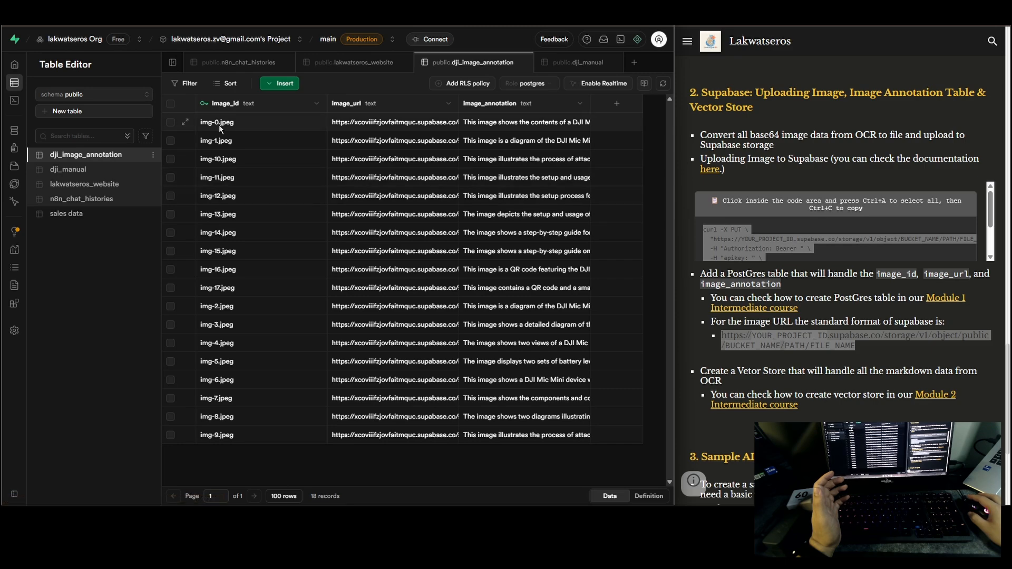
left_click(374, 124)
double_click(373, 124)
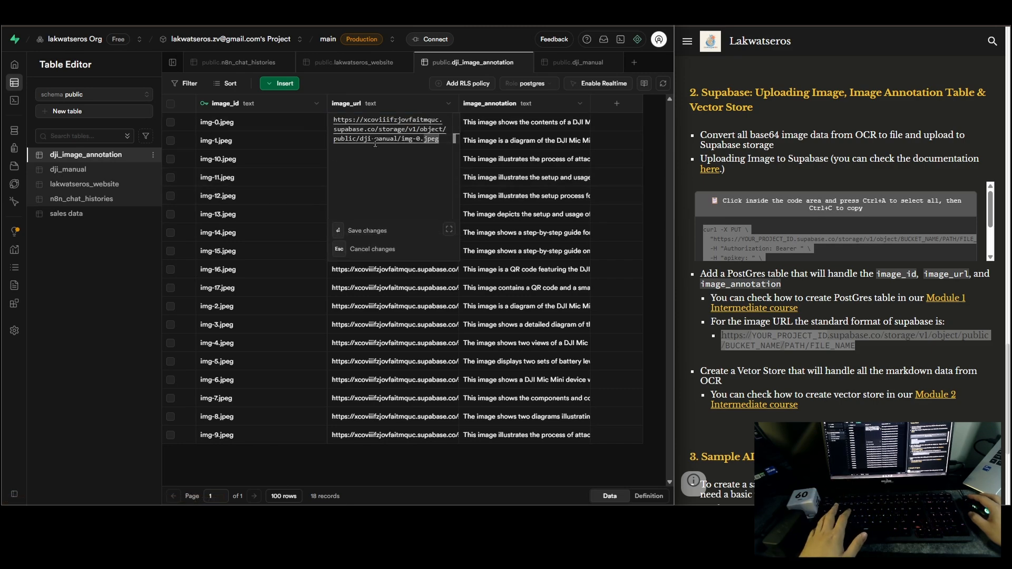
left_click(378, 140, "ctrl")
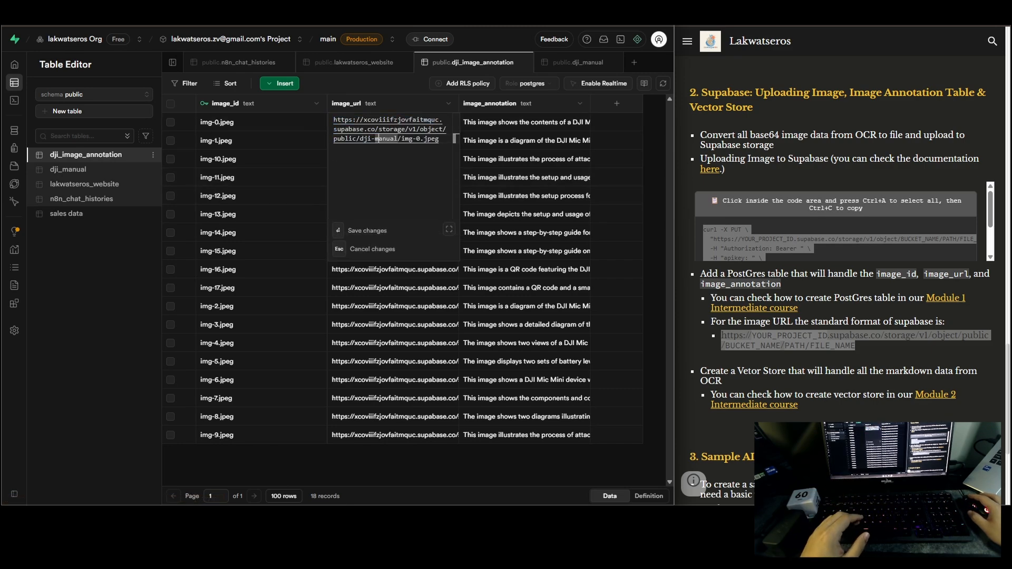
key("ctrl+w")
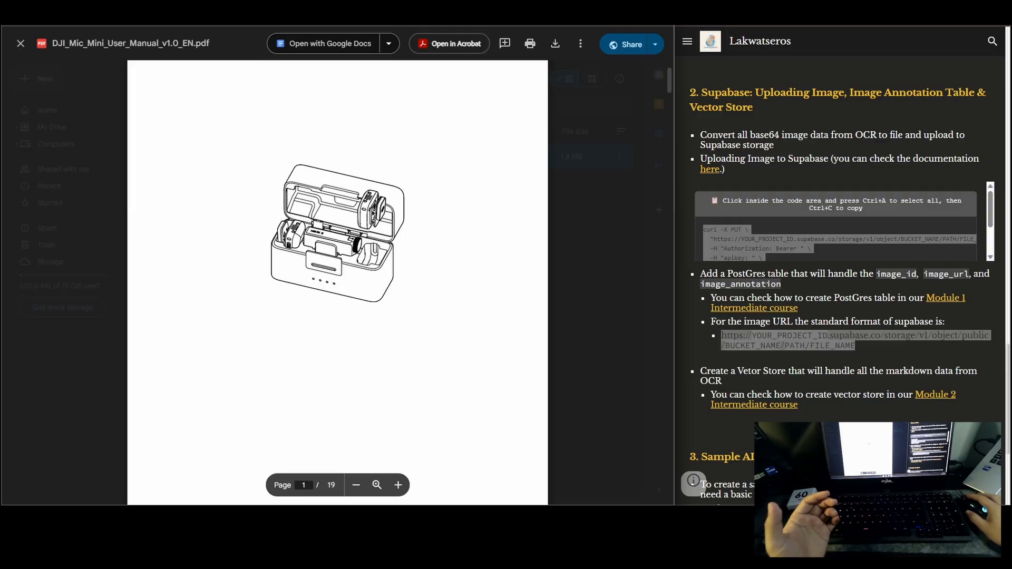
key("ctrl+w")
- Review the prompt's image-ID rule, the example img-0.jpeg, the example SQL query and the Markdown image rule
left_click(165, 193)
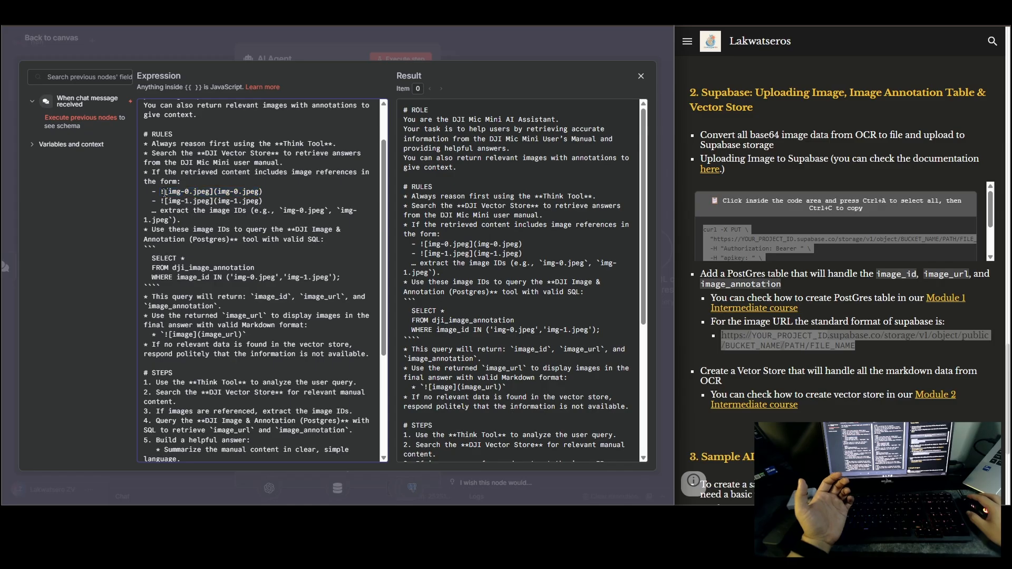
left_click_drag(161, 194, 194, 189)
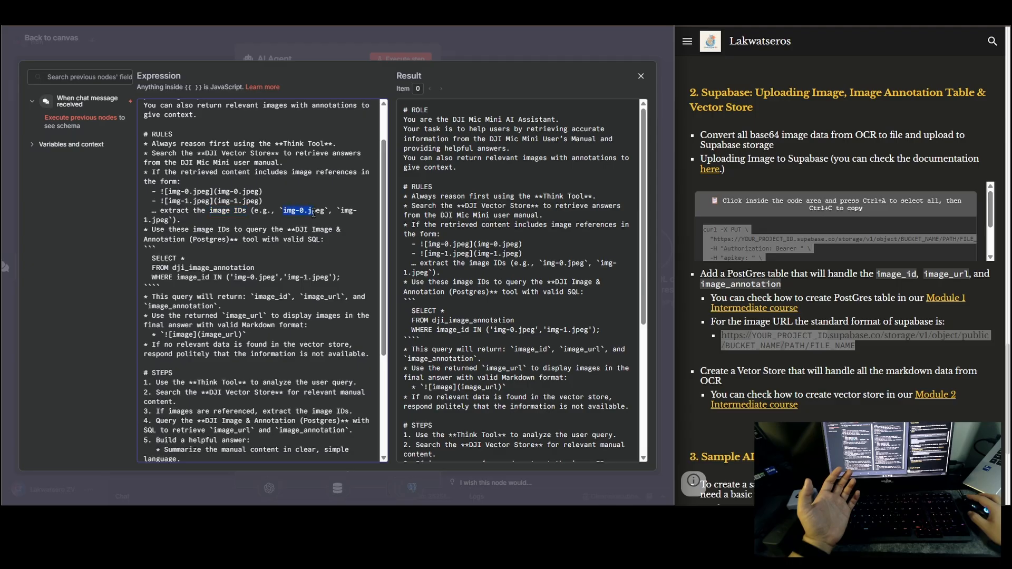
left_click_drag(313, 212, 318, 219)
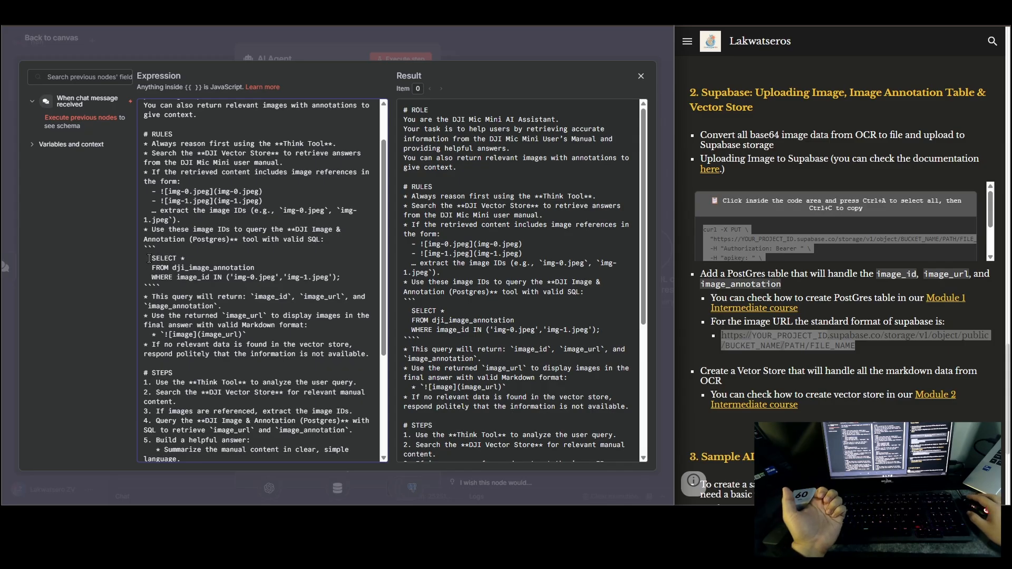
left_click_drag(181, 259, 289, 276)
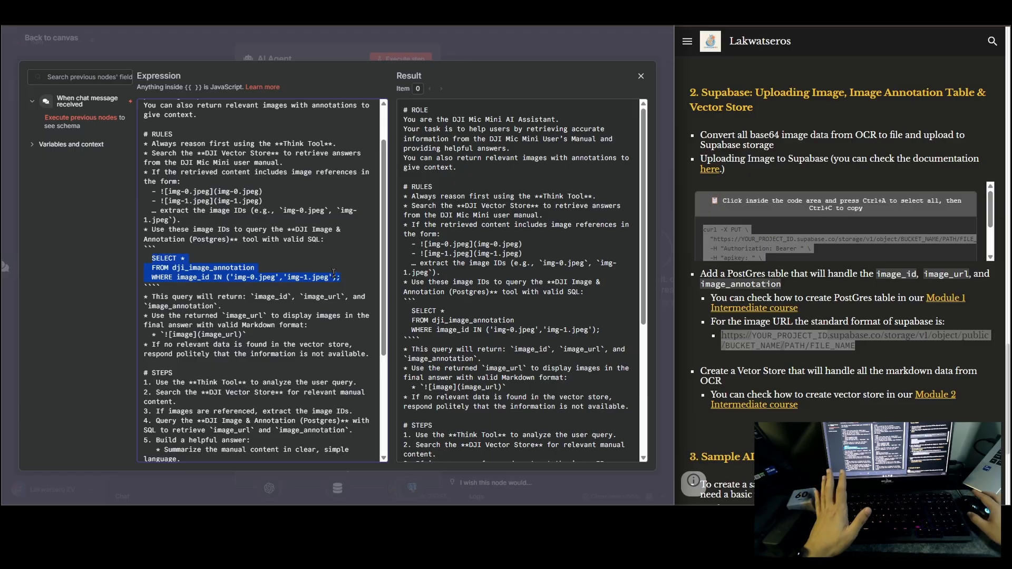
scroll(301, 244, "down", 2)
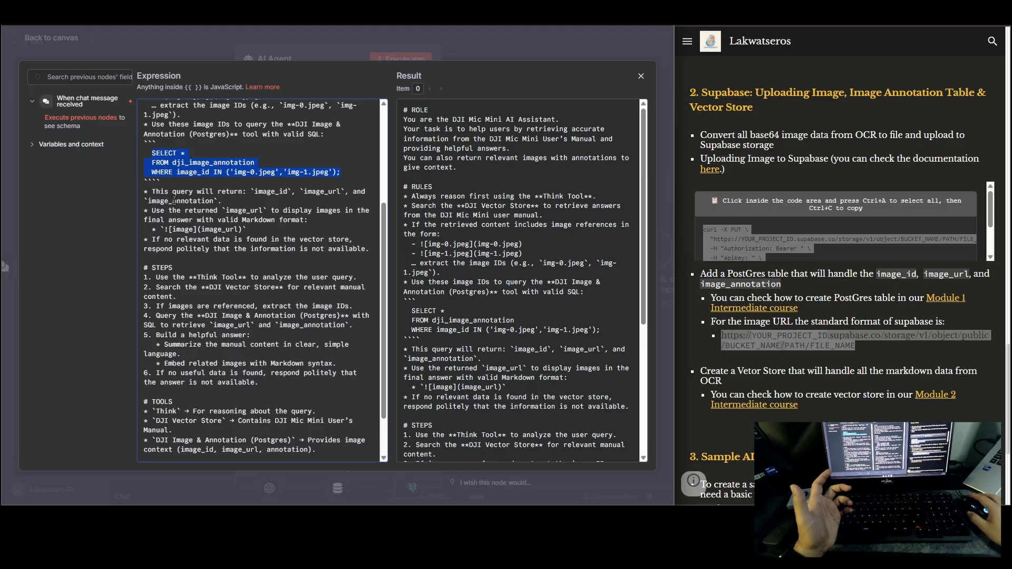
left_click_drag(145, 218, 299, 218)
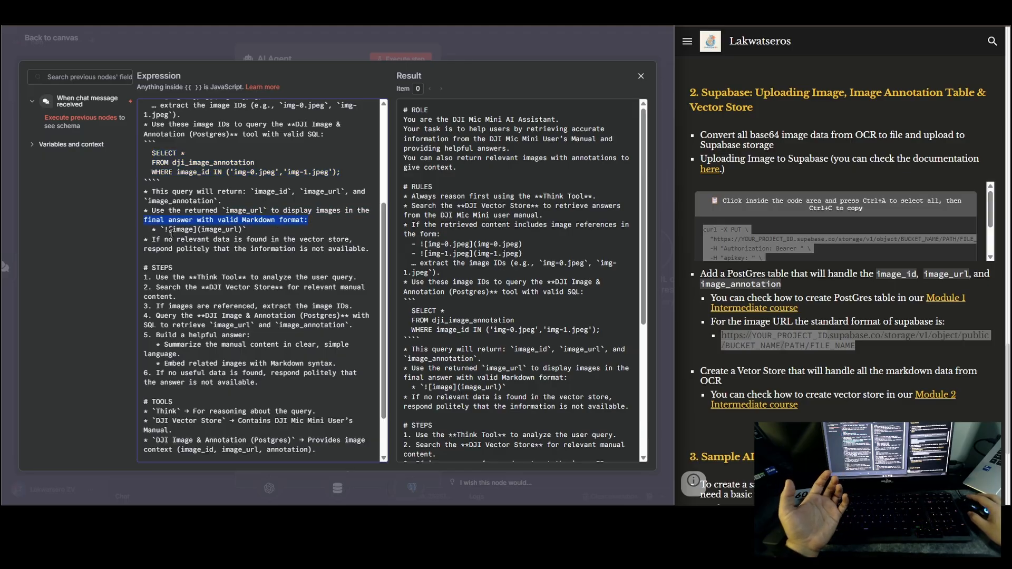
scroll(163, 221, "up", 3)
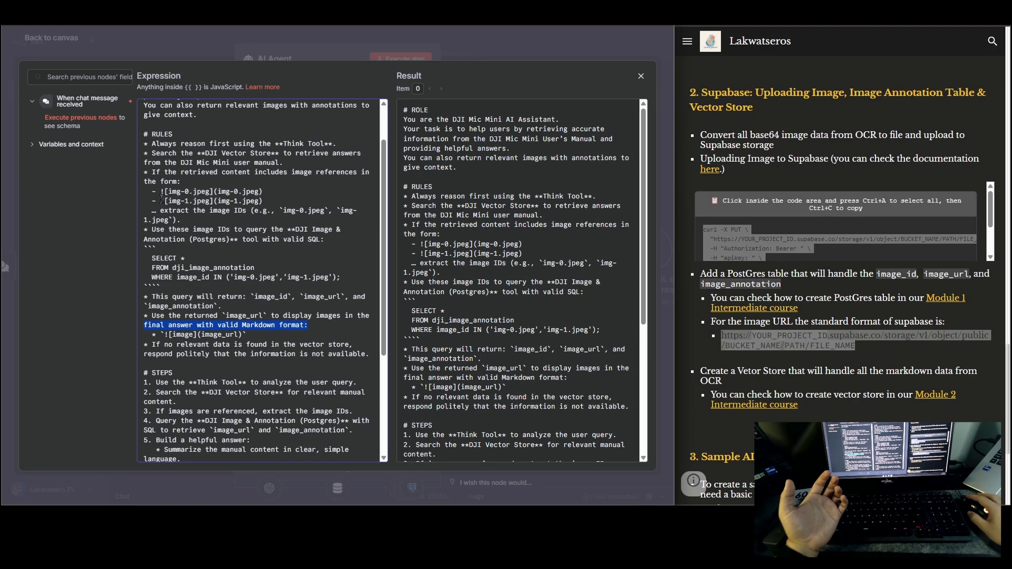
left_click_drag(160, 201, 214, 201)
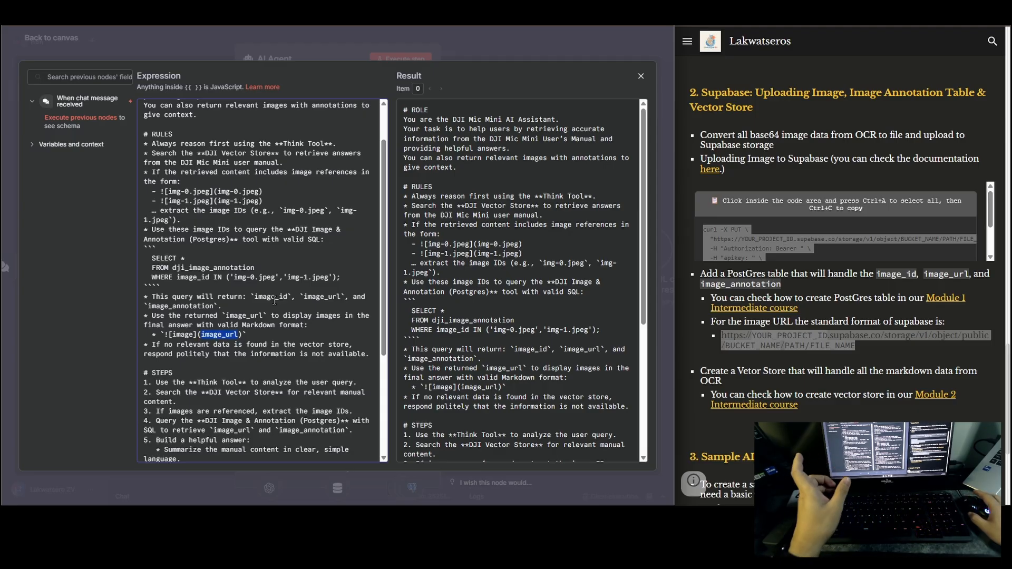
- Review the STEPS, TOOLS and OUTPUT FORMAT sections, then close the prompt editor and node panel
scroll(272, 300, "down", 5)
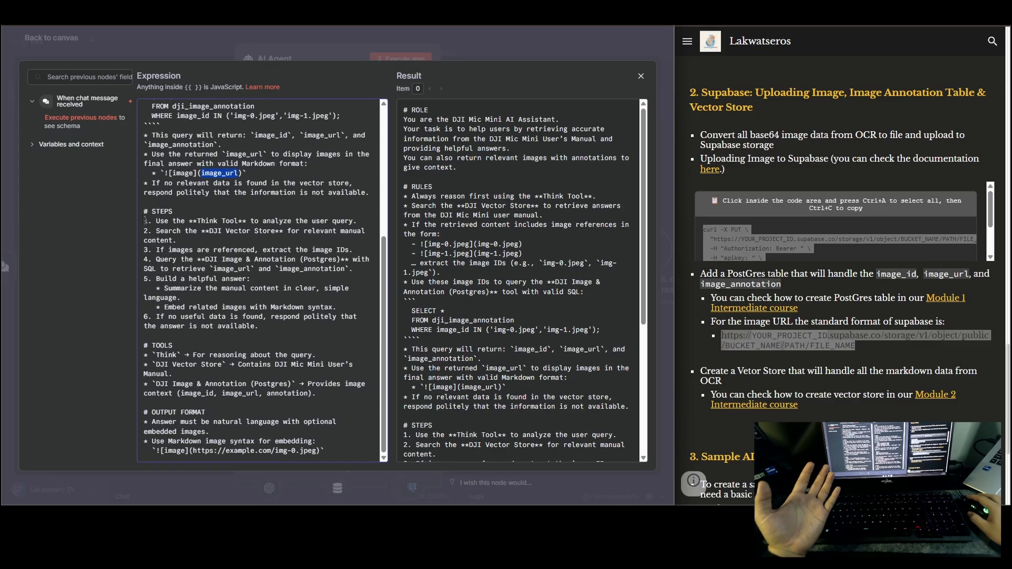
left_click_drag(145, 220, 251, 316)
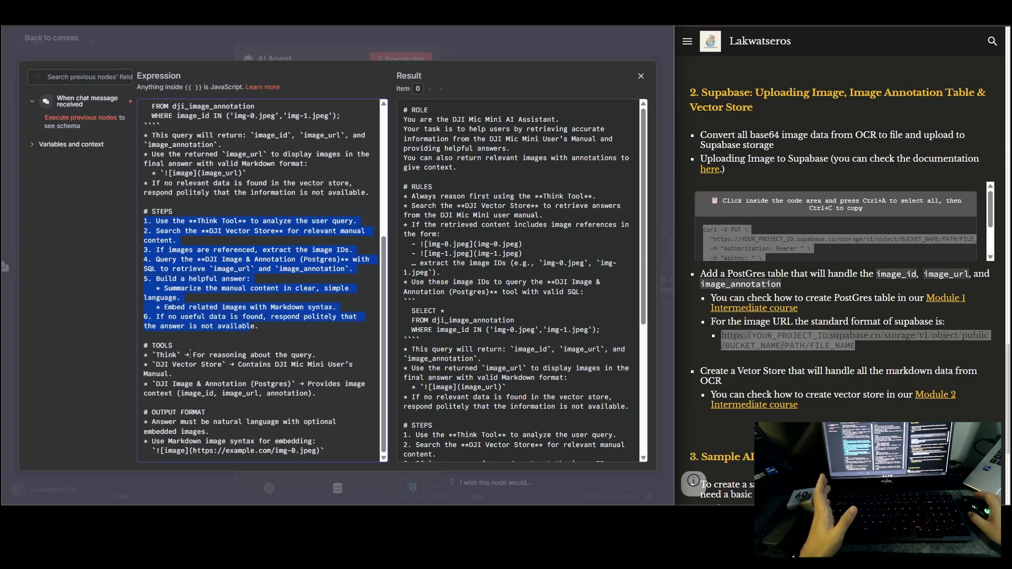
left_click_drag(145, 355, 307, 387)
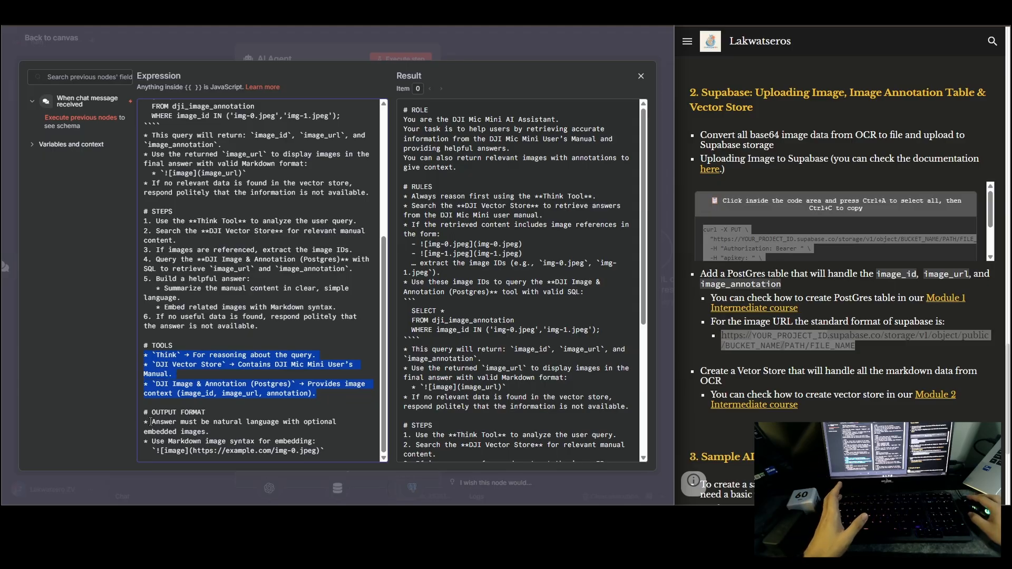
left_click_drag(150, 422, 233, 431)
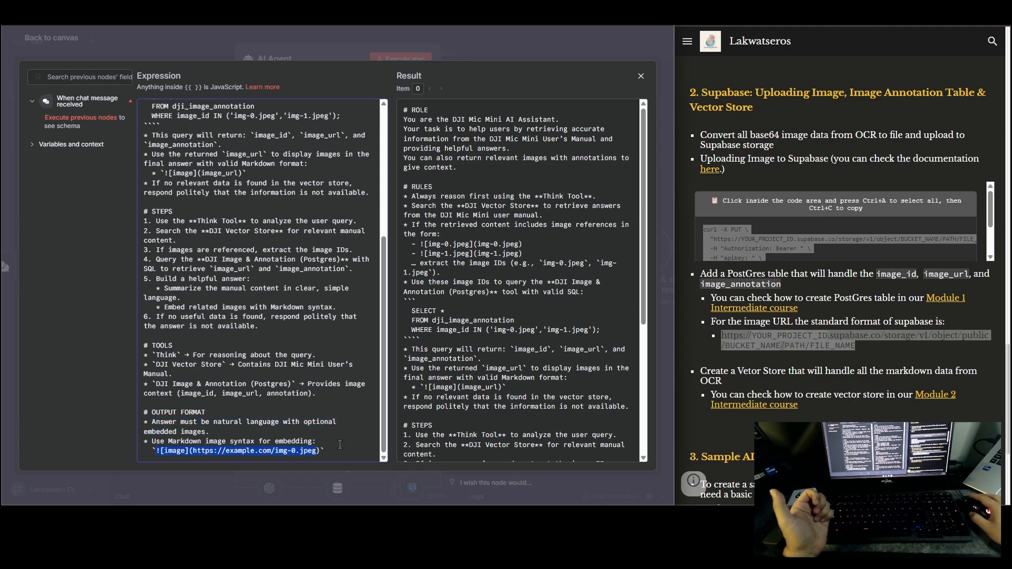
key("Escape")
key("Escape")
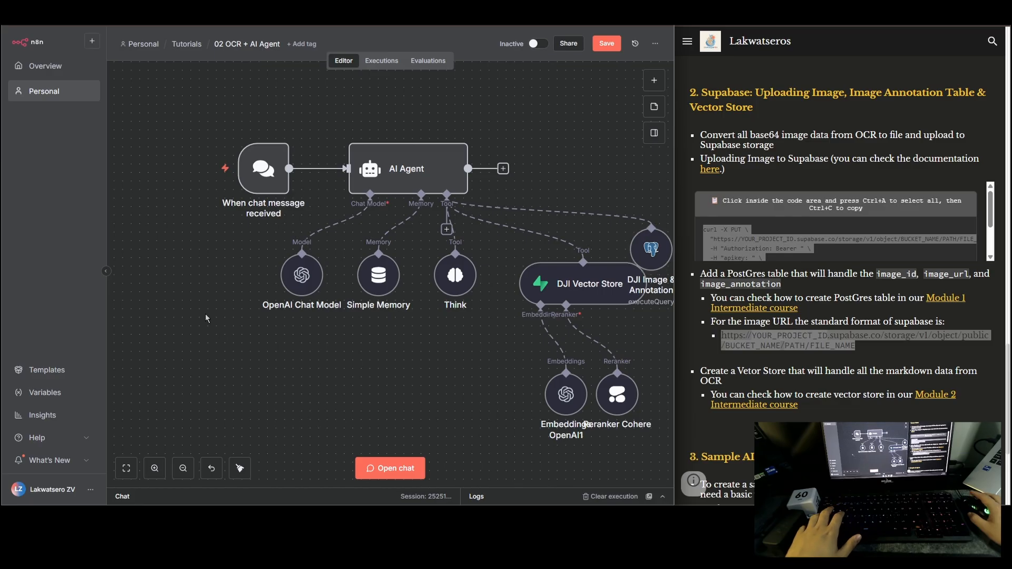
- Tidy up the node layout, frame the AI Agent flow, and pop the test chat into its own window
left_click(240, 468)
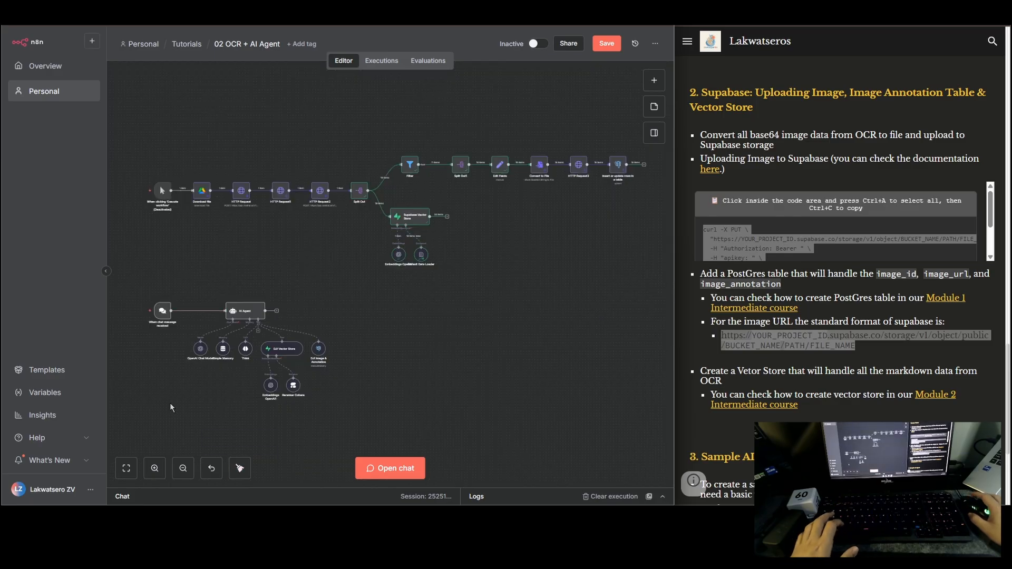
scroll(169, 402, "up", 10)
scroll(210, 354, "down", 8)
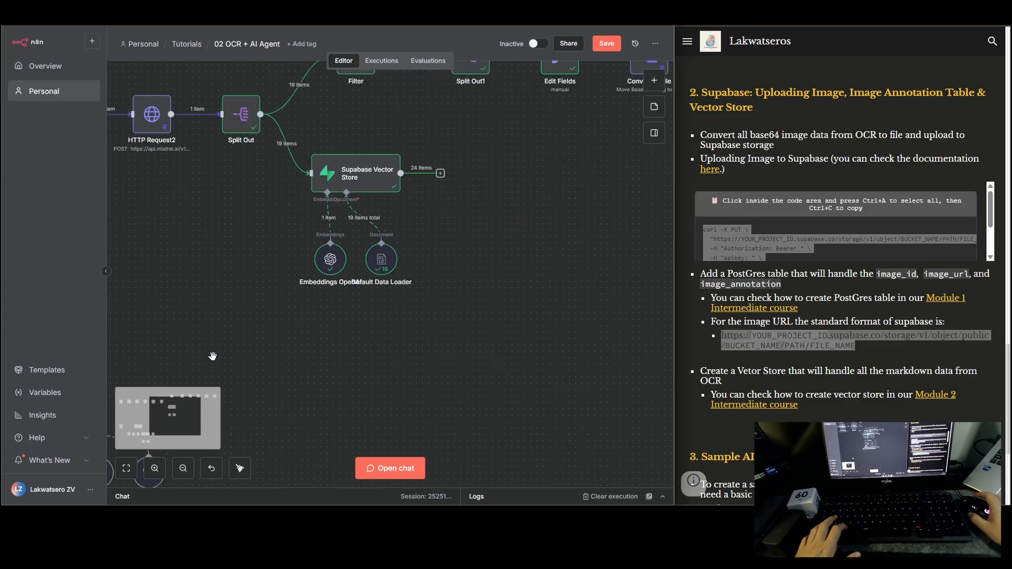
left_click_drag(202, 296, 329, 123)
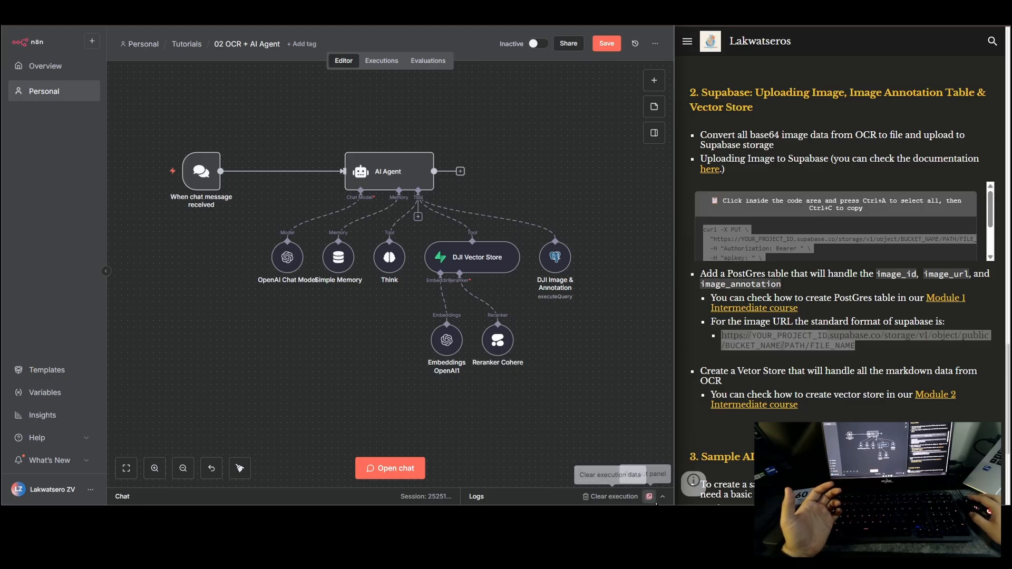
left_click(649, 496)
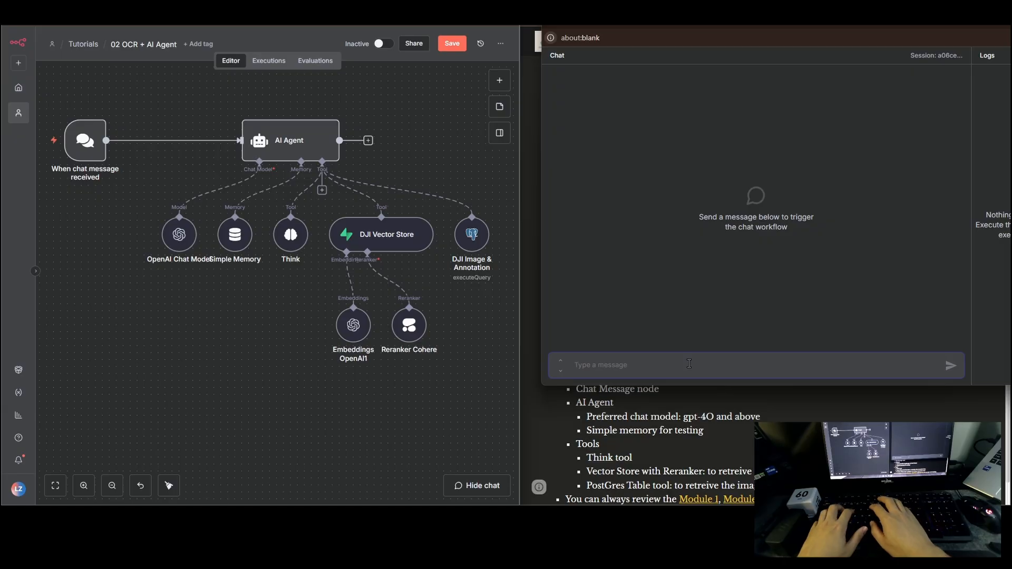
- Ask the agent 'Pano ba i charge and charging case?' and read its charging steps, image and caption
type("Pano ba i ch")
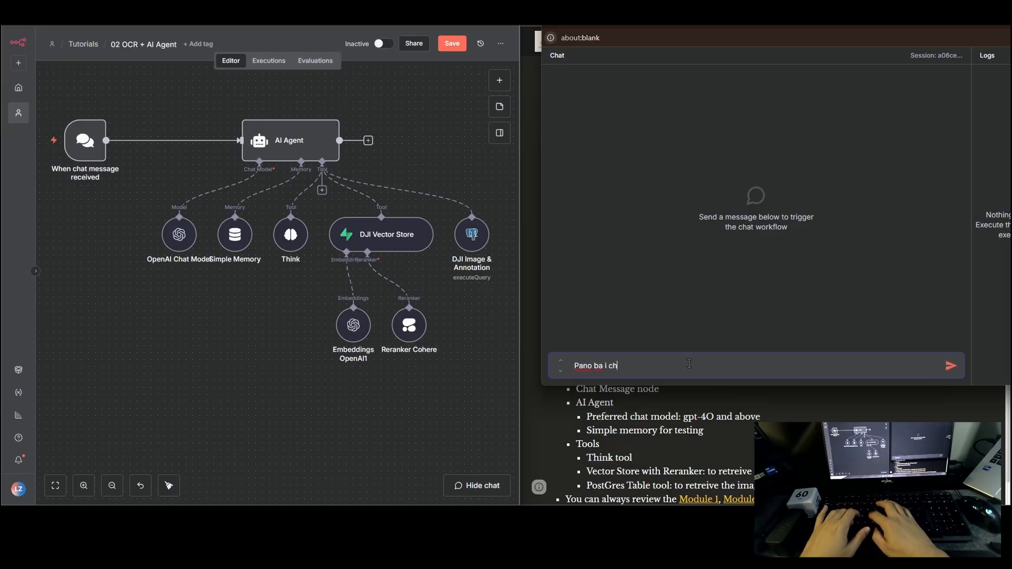
type("arge and cha")
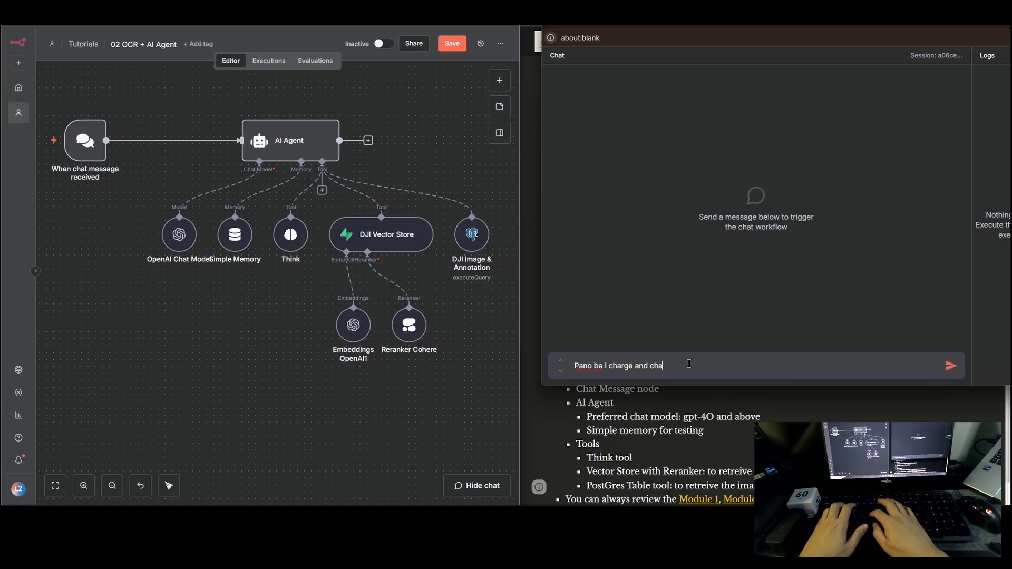
type("rging case?")
key("Return")
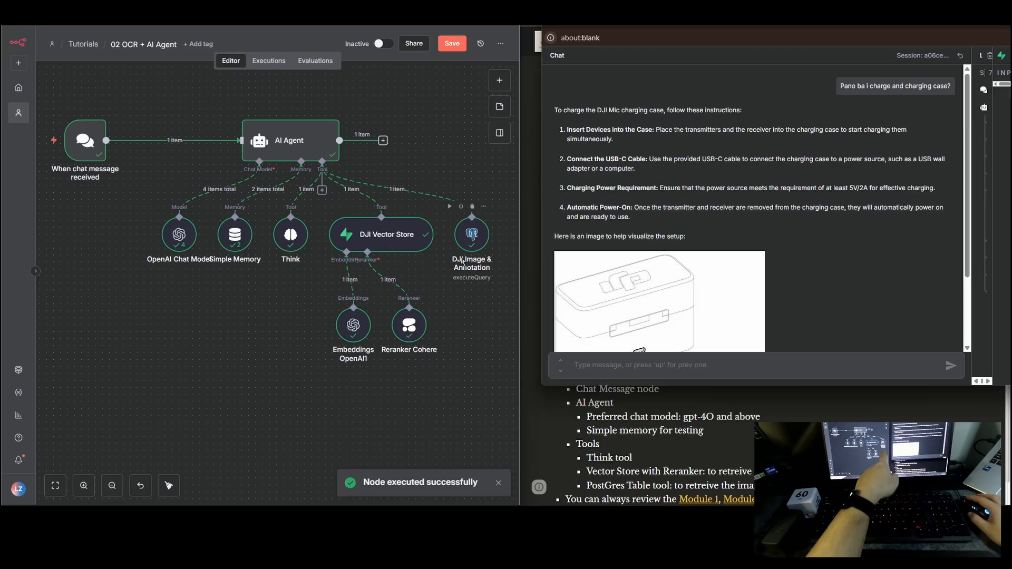
mouse_move(472, 242)
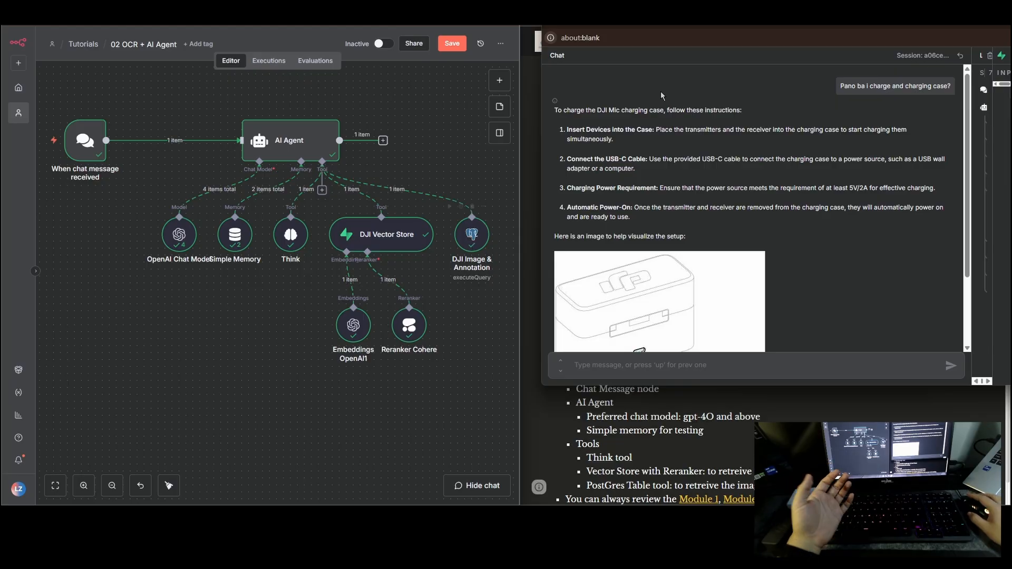
scroll(626, 141, "down", 2)
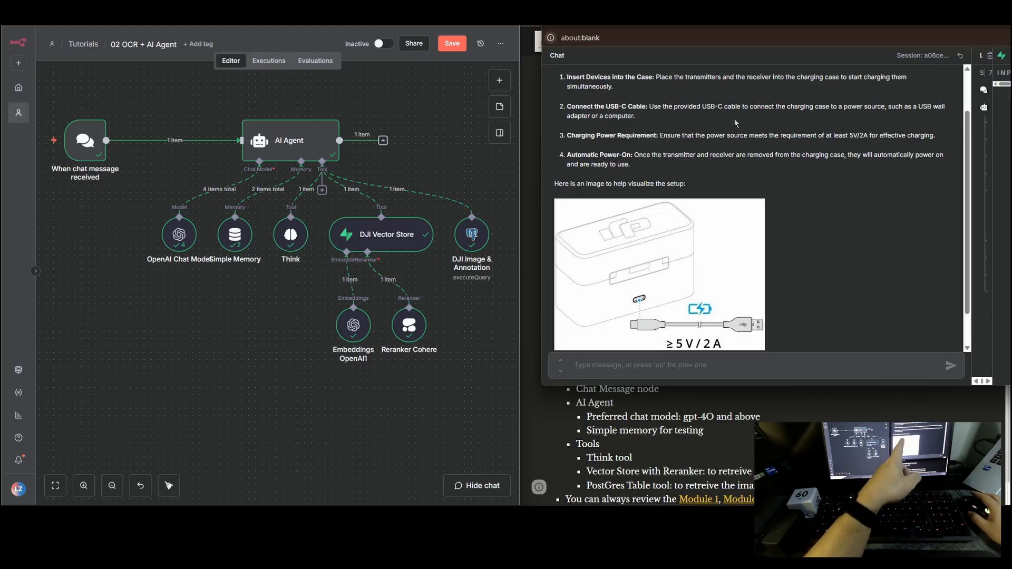
scroll(734, 126, "down", 2)
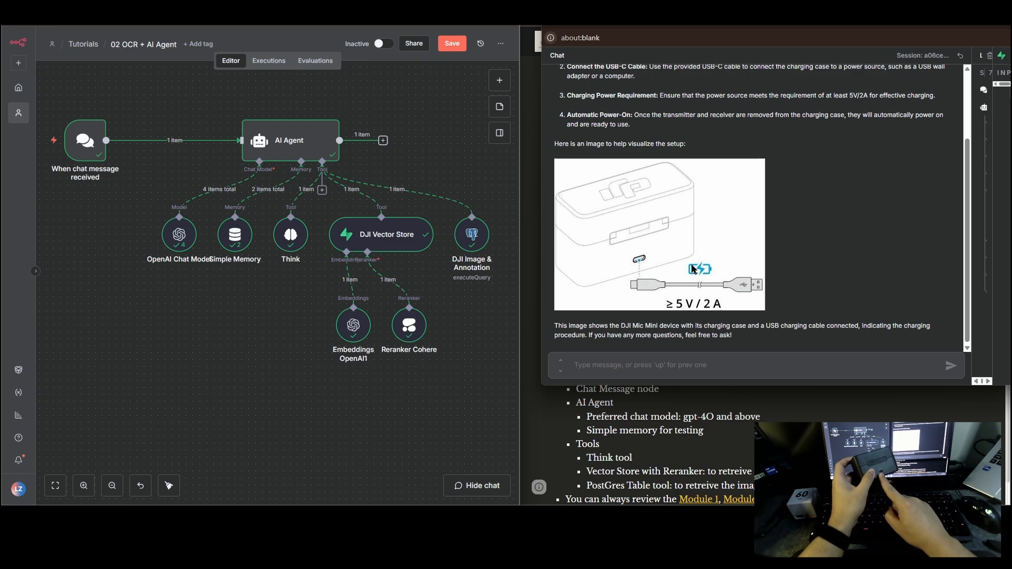
- Ask 'Pano connect yung mic sa cell phone?', review the Bluetooth steps and diagram, then open the manual PDF
left_click(698, 362)
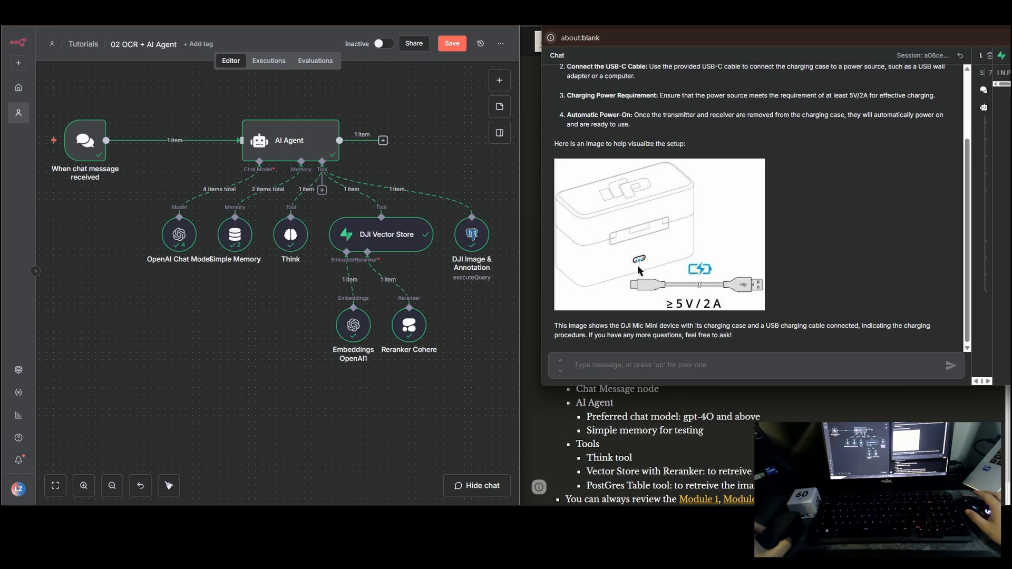
type("Pano connect")
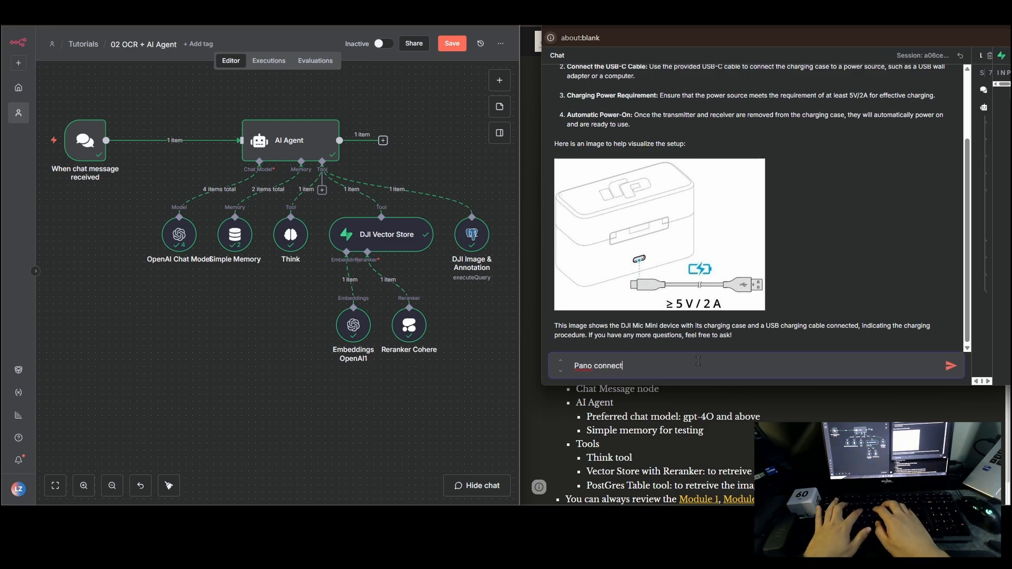
type(" yung mic sa")
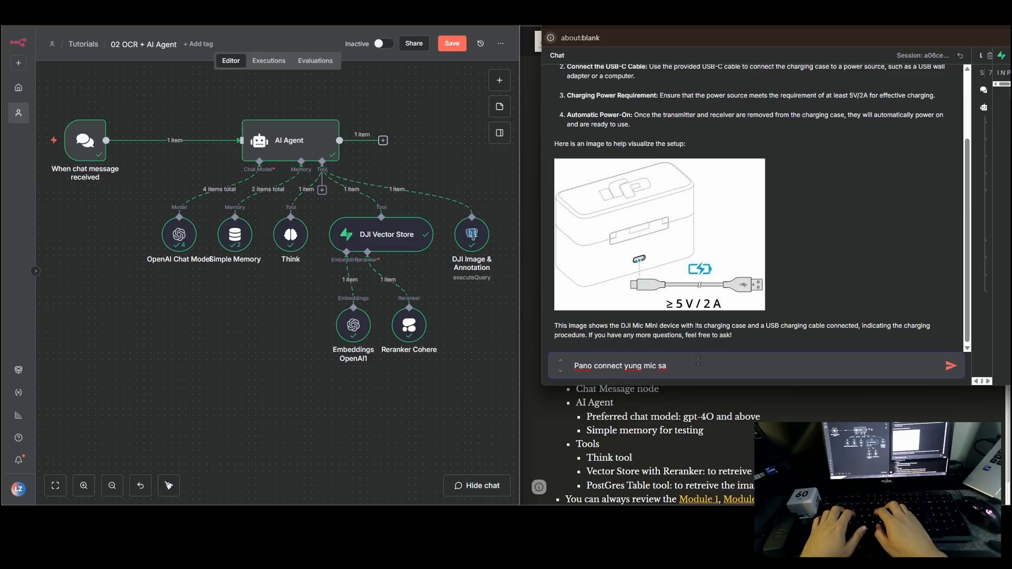
type(" cell phone?")
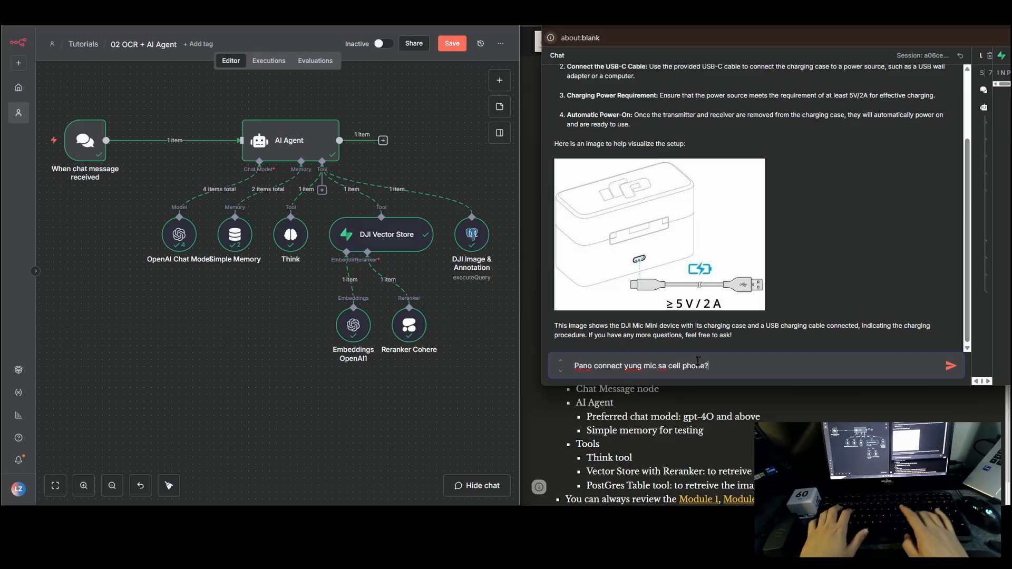
key("Return")
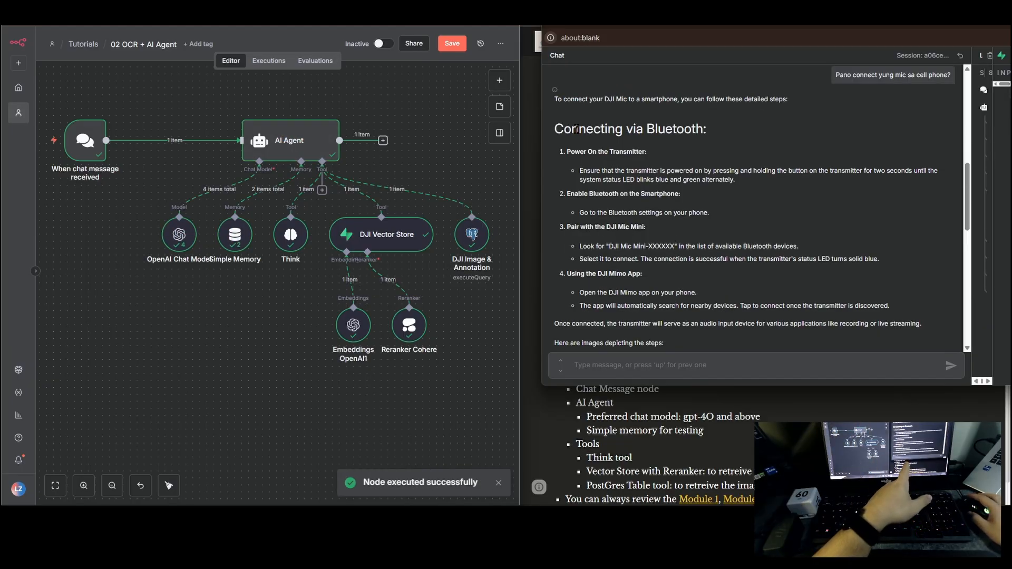
left_click_drag(555, 129, 704, 128)
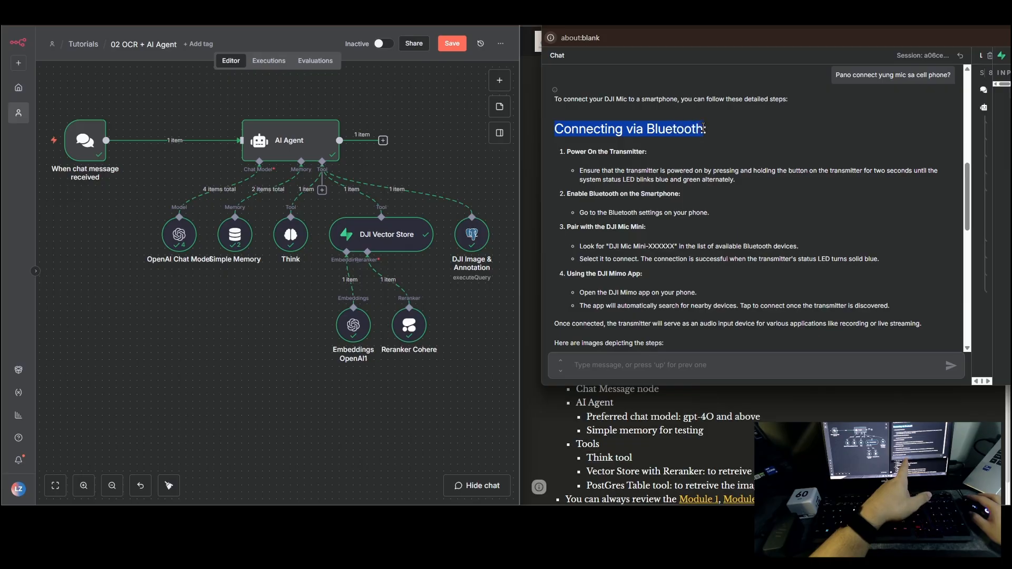
scroll(701, 168, "down", 2)
scroll(700, 168, "down", 2)
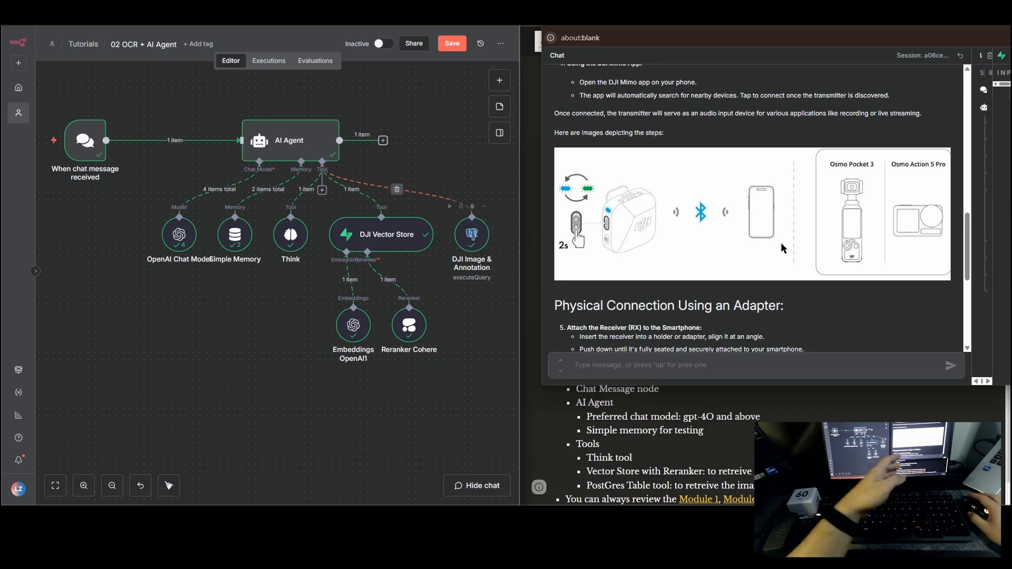
key("ctrl+Tab")
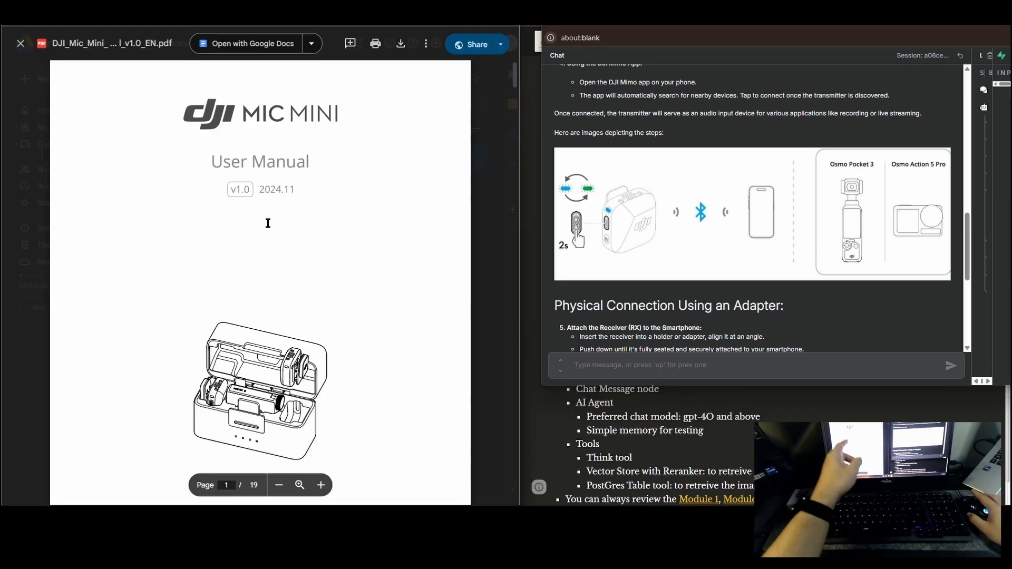
- Scroll the manual PDF through sections 2.1, 2.8 and 3.1 to match the agent's images, then return to n8n
scroll(267, 223, "down", 20)
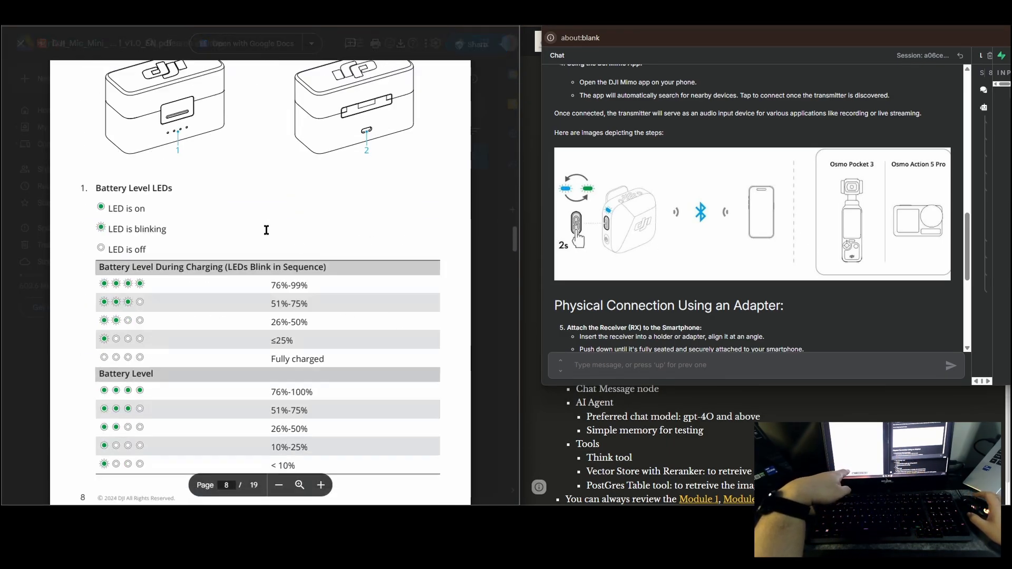
scroll(266, 230, "down", 15)
scroll(267, 230, "up", 6)
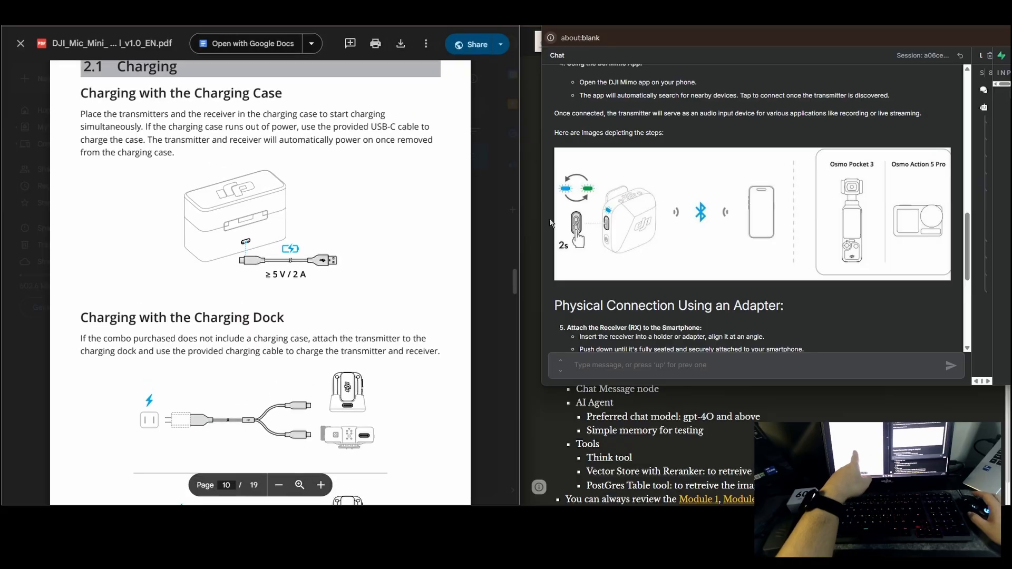
scroll(551, 222, "up", 10)
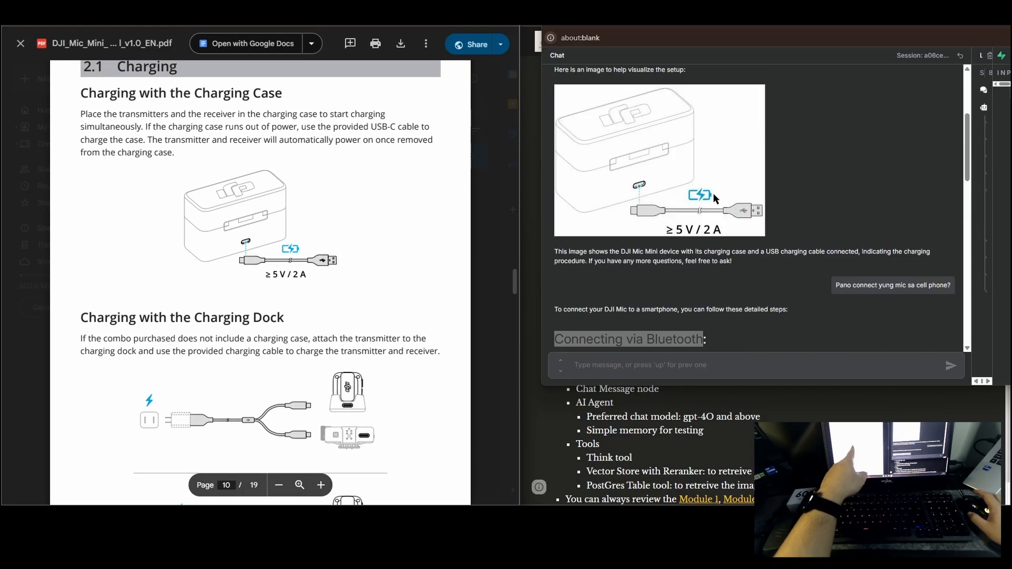
scroll(715, 198, "down", 7)
scroll(283, 270, "down", 5)
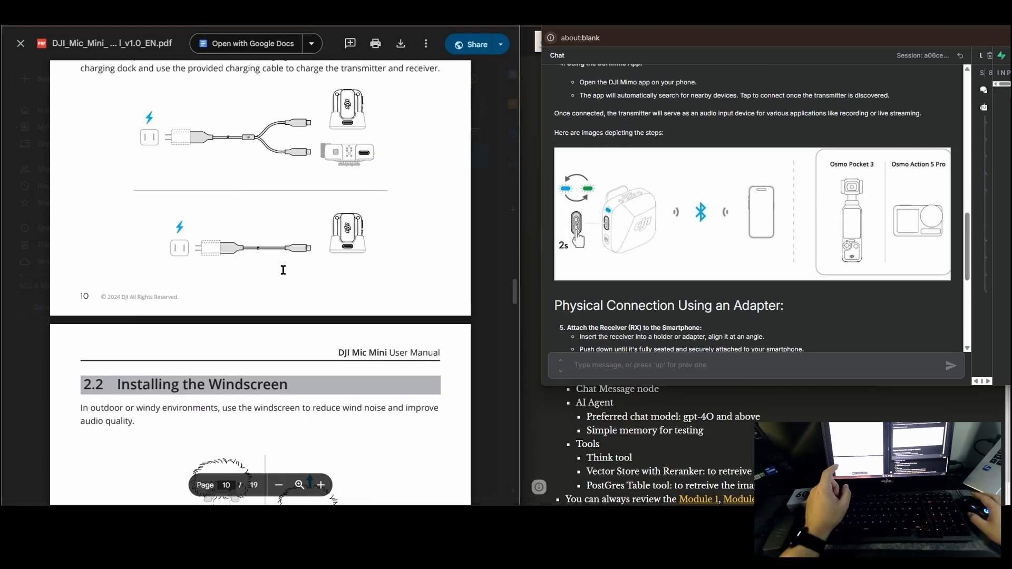
scroll(283, 270, "down", 20)
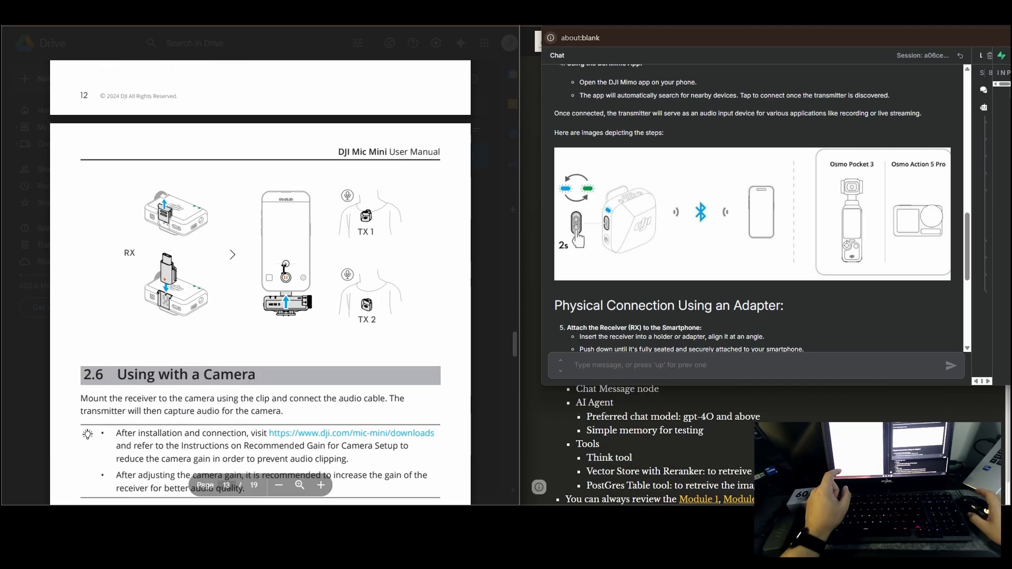
scroll(267, 295, "down", 8)
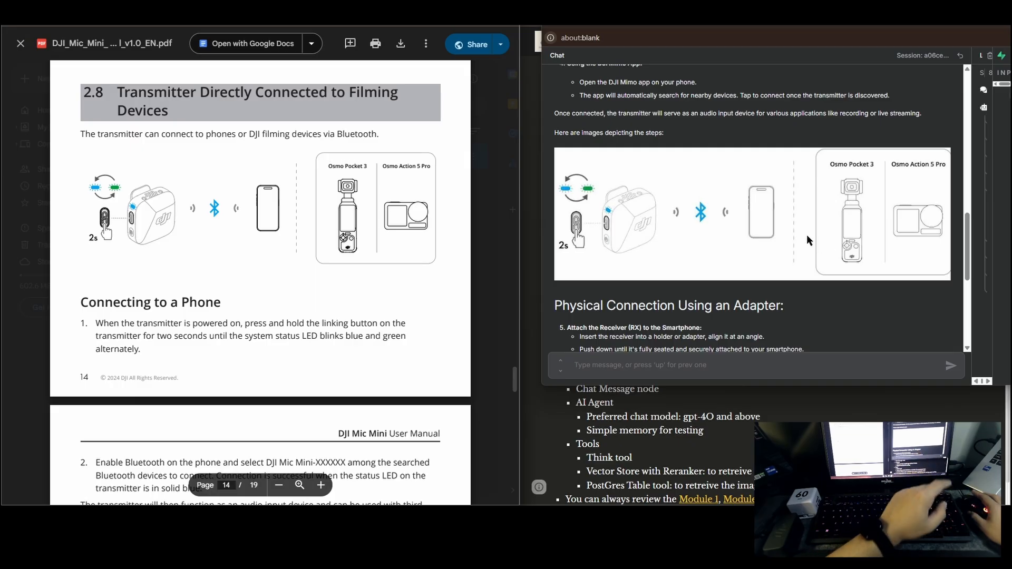
scroll(806, 234, "down", 2)
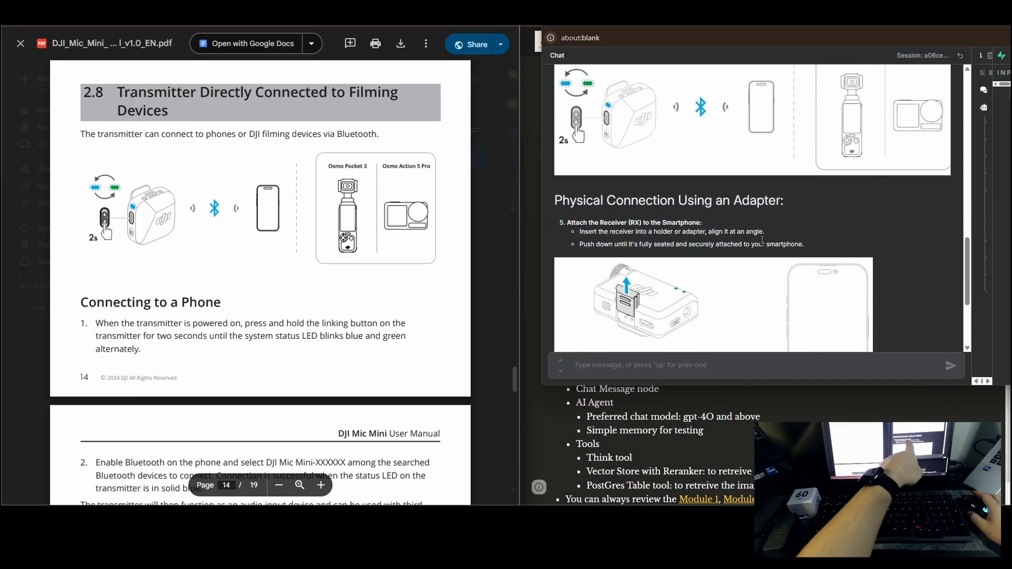
scroll(645, 170, "down", 3)
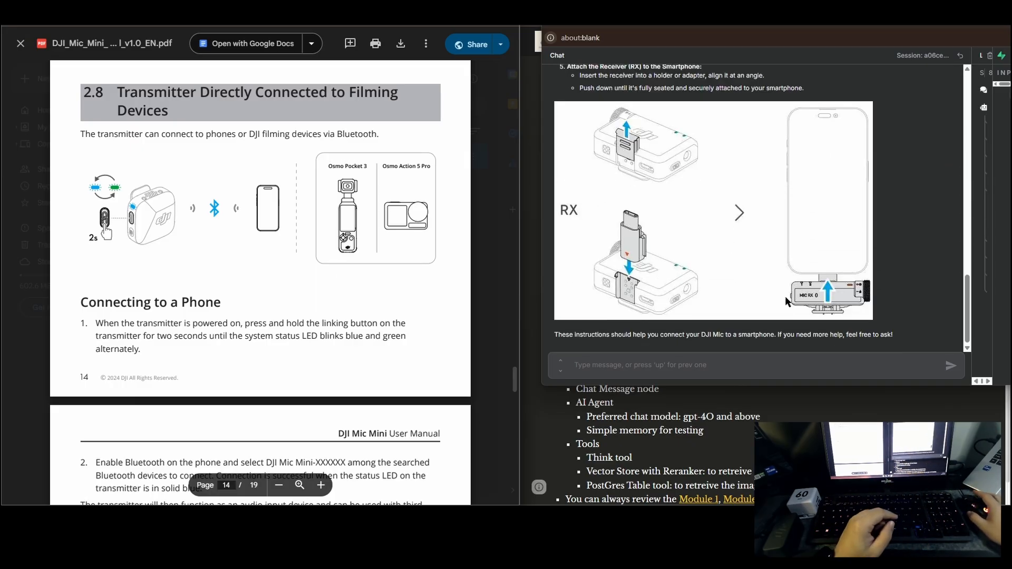
scroll(341, 265, "down", 5)
scroll(341, 265, "down", 10)
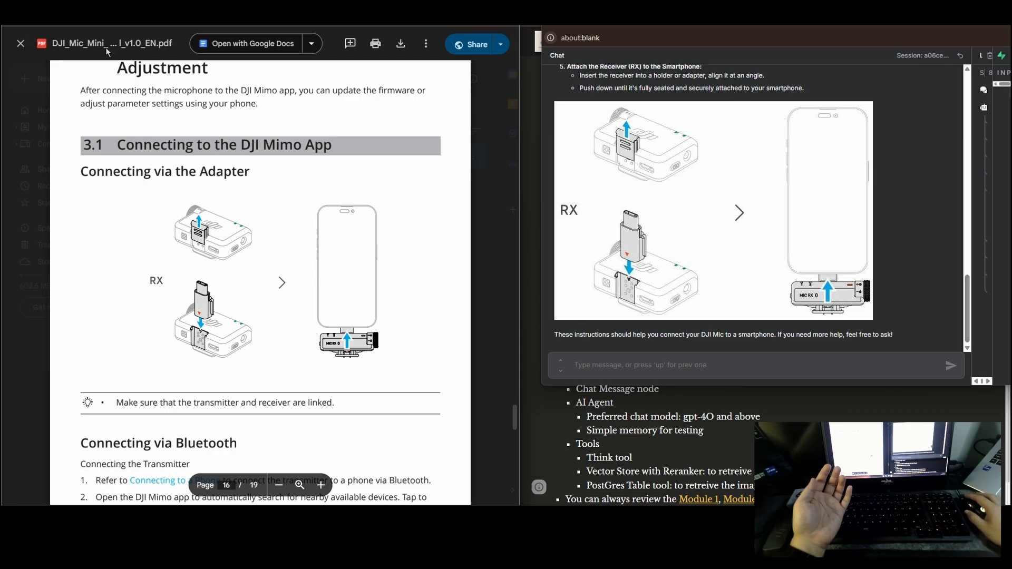
key("alt+Tab")
- Fit both workflows in view, zoom in on the AI Agent workflow, and drag the chat window over the canvas
left_click(62, 492)
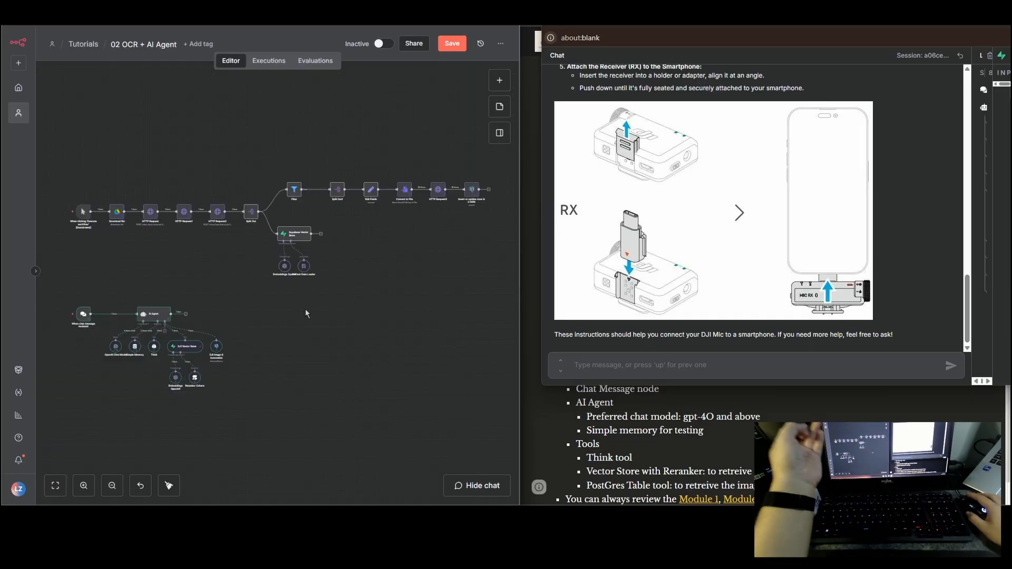
scroll(236, 401, "up", 5)
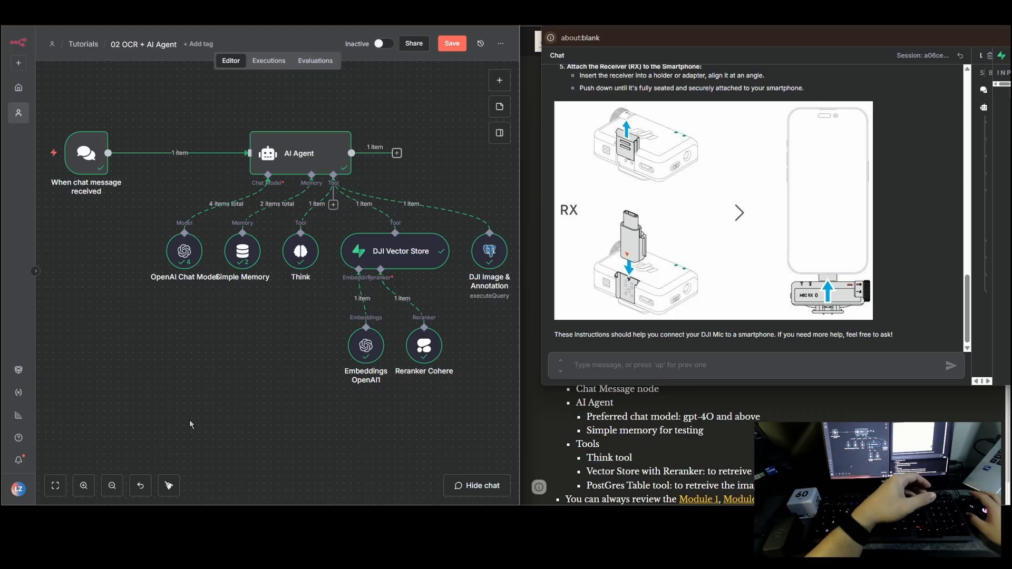
left_click_drag(791, 29, 369, 72)
- Close the detached n8n chat window and scroll the Lakwatseros Module 4 page
left_click(644, 64)
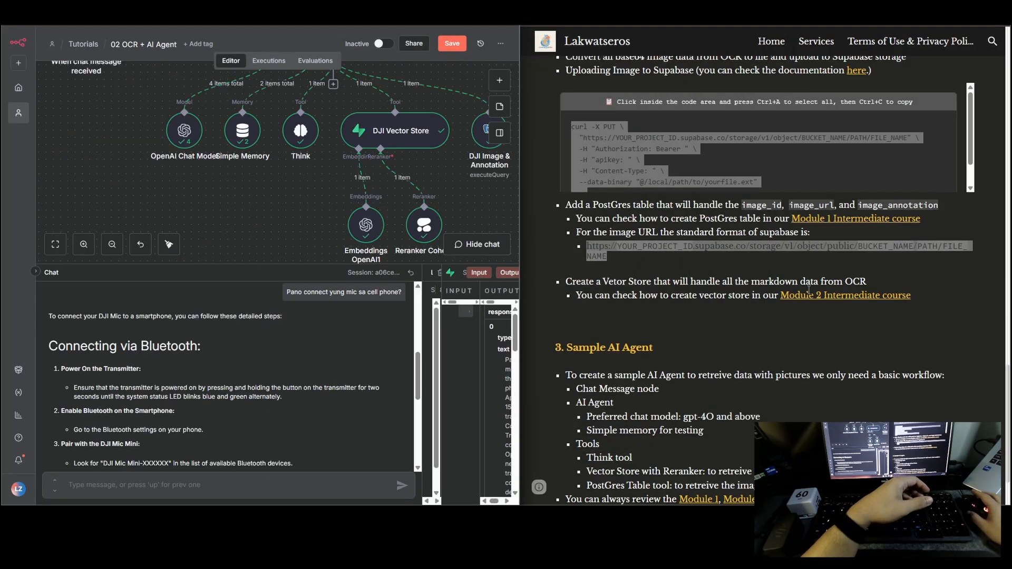
scroll(726, 349, "down", 2)
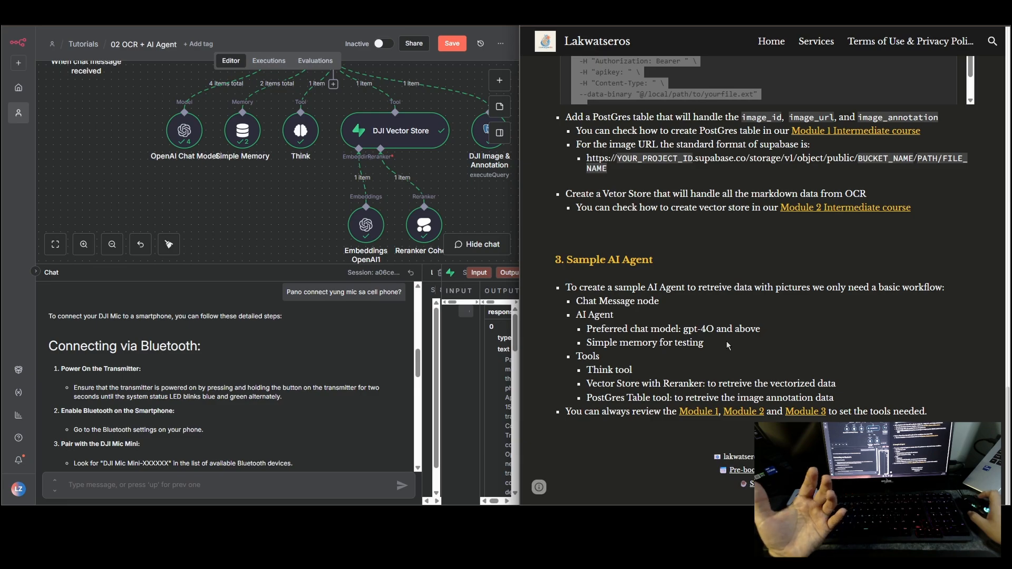
scroll(726, 341, "up", 15)
scroll(725, 342, "down", 5)
scroll(722, 340, "down", 4)
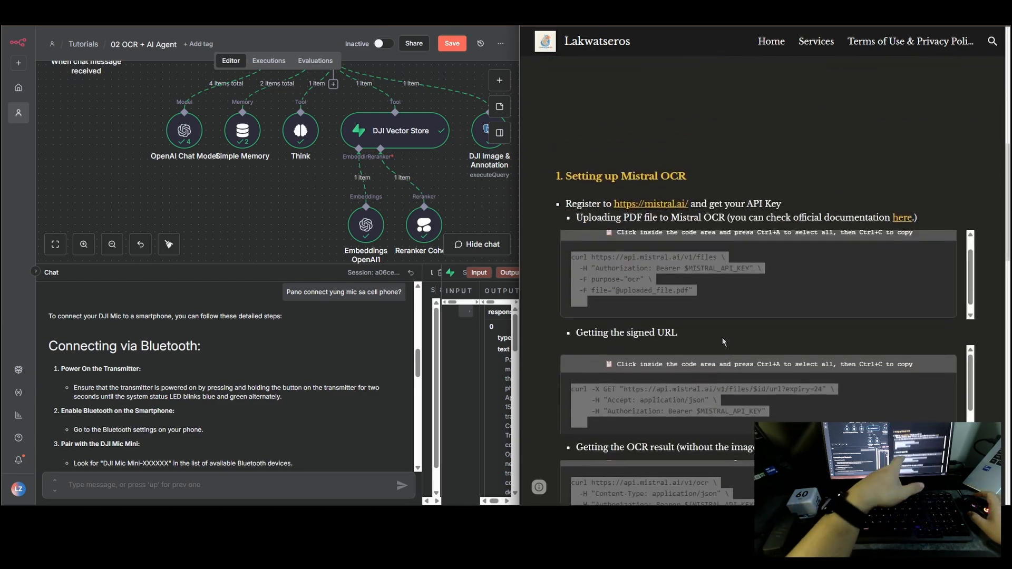
scroll(717, 316, "up", 10)
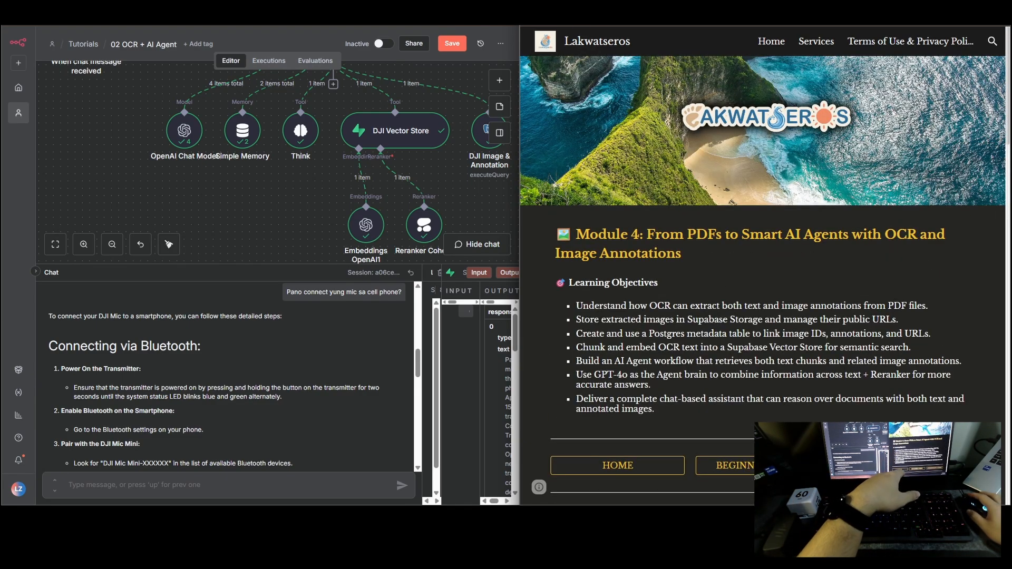
- Maximize the Lakwatseros page and go via Beginner Course to the Intermediate Course page
key("super+Up")
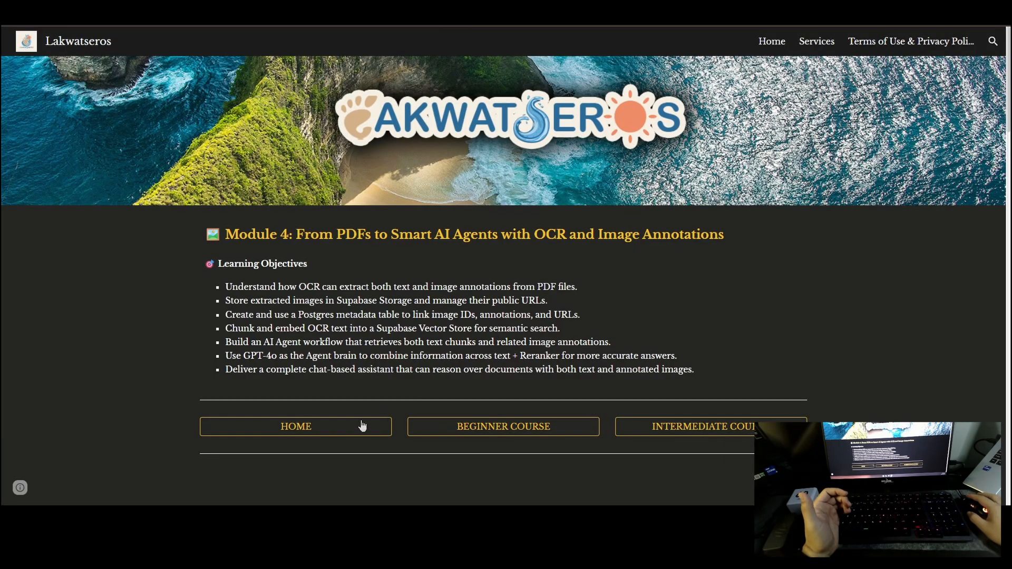
left_click(475, 429)
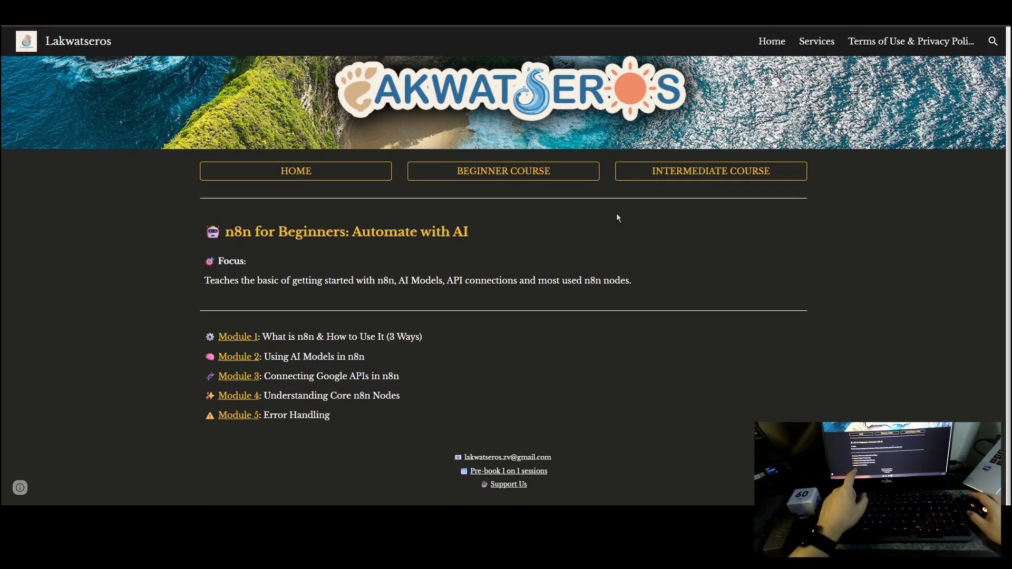
left_click(695, 171)
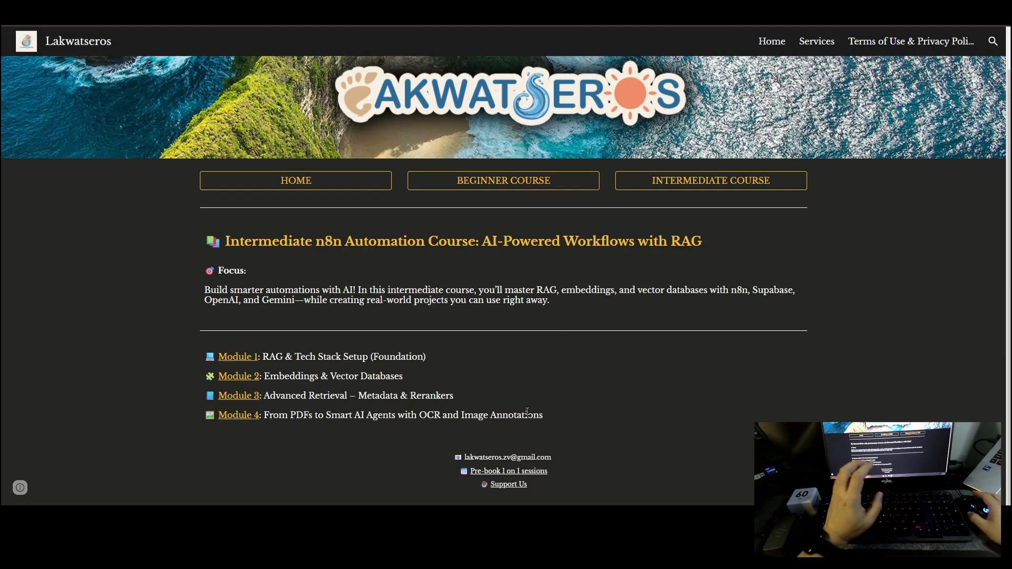